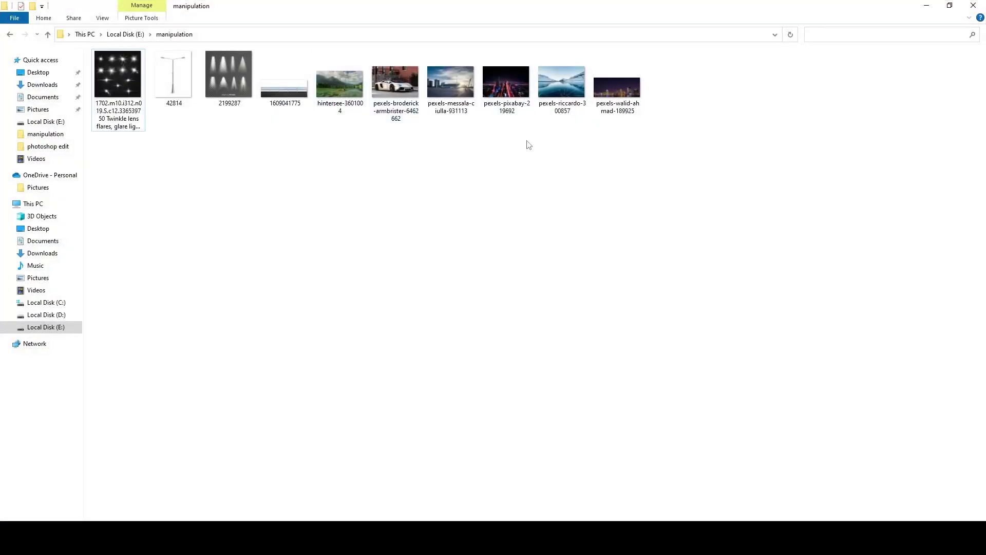
# Drag the hintersee-3601004 lake photo from File Explorer into the new 1920×1080 document.
pyautogui.moveTo(339, 85)
pyautogui.mouseDown()
pyautogui.moveTo(338, 358)
pyautogui.moveTo(232, 287)
pyautogui.mouseUp()
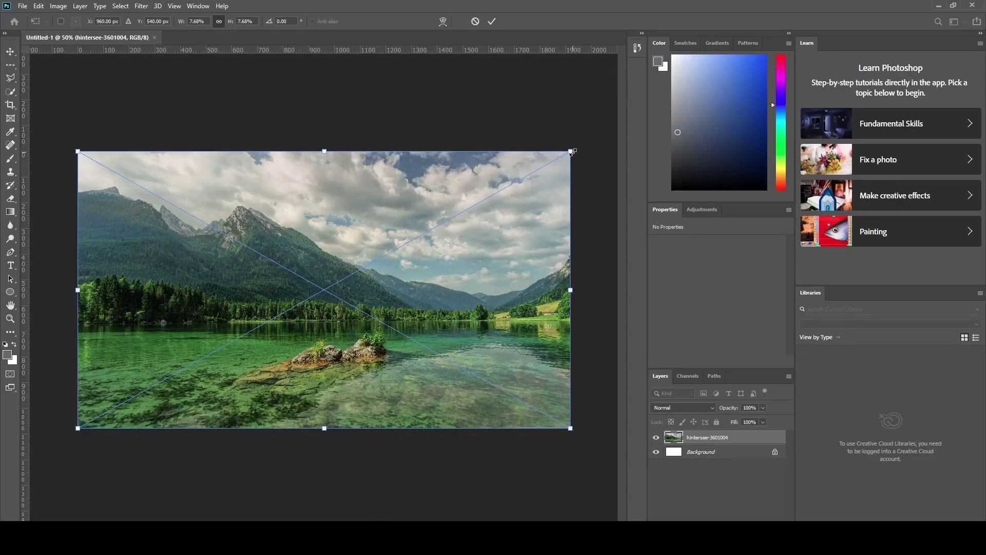
# Shrink the lake photo and align it to the canvas top-left.
pyautogui.moveTo(571, 152)
pyautogui.mouseDown()
pyautogui.moveTo(510, 165)
pyautogui.moveTo(502, 149)
pyautogui.mouseUp()
pyautogui.moveTo(325, 202); pyautogui.dragTo(334, 211)
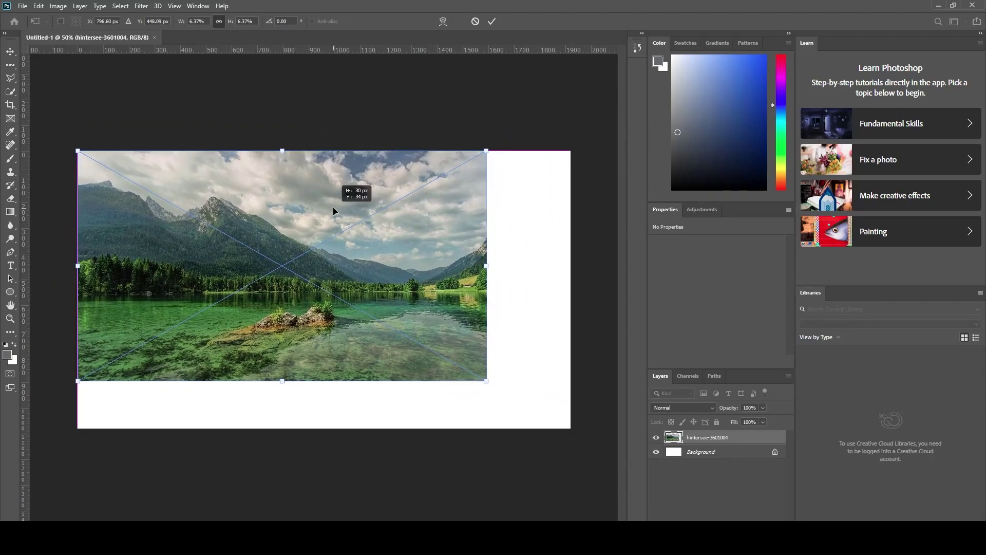
pyautogui.click(493, 21)
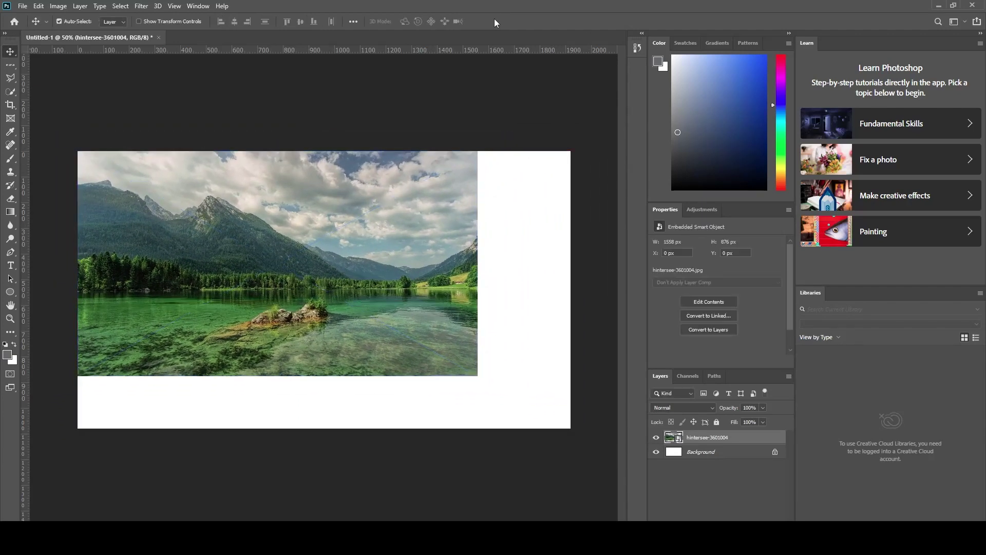
# Duplicate the lake photo, move the copy right and flip it horizontally.
pyautogui.hotkey('ctrl', 'j')
pyautogui.moveTo(438, 267); pyautogui.dragTo(597, 266)
pyautogui.hotkey('ctrl', 't')
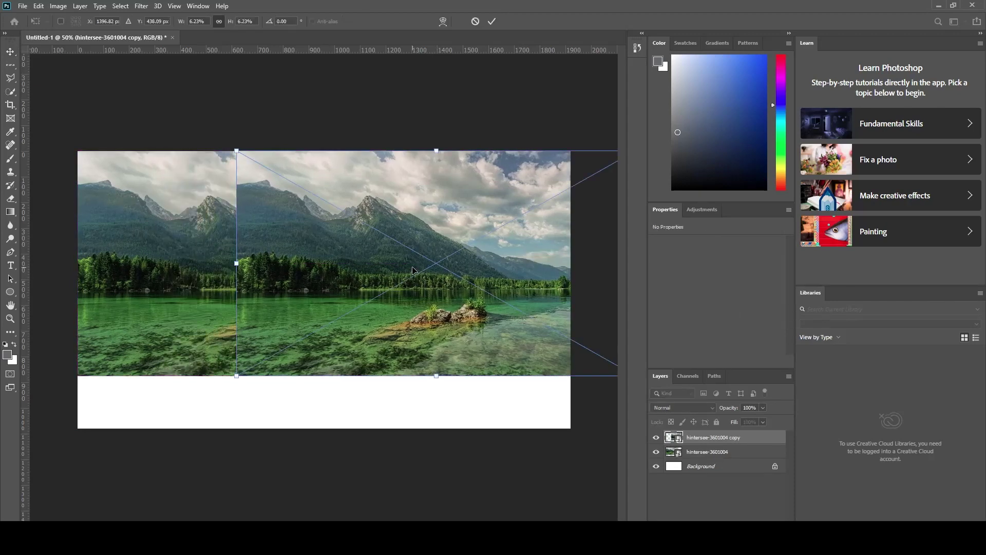
pyautogui.rightClick(411, 267)
pyautogui.click(459, 422)
pyautogui.moveTo(438, 342)
pyautogui.mouseDown()
pyautogui.moveTo(525, 343)
pyautogui.moveTo(480, 338)
pyautogui.mouseUp()
# Mask both lake layers and paint the seam black at 100% then 15% flow.
pyautogui.click(492, 21)
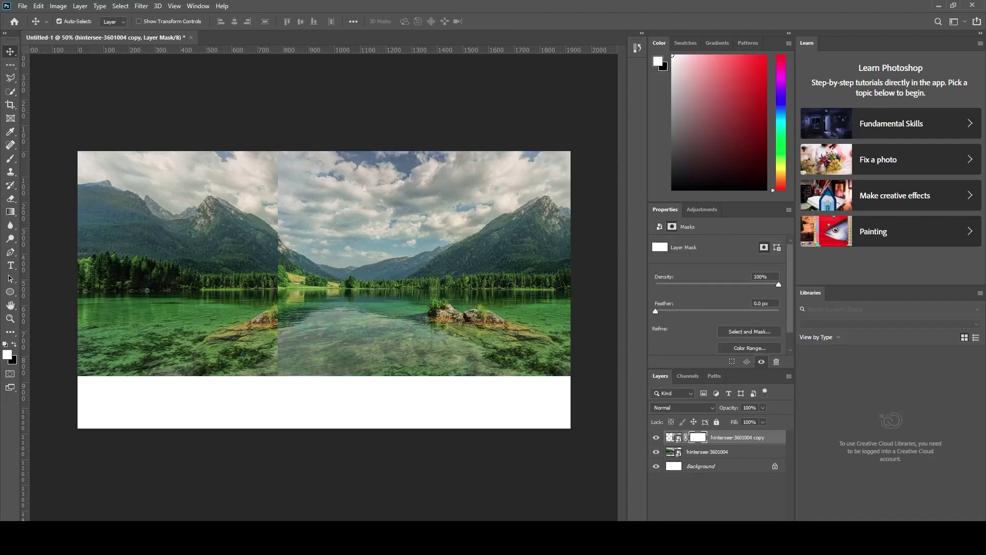
pyautogui.click(11, 154)
pyautogui.hotkey('alt', '[')
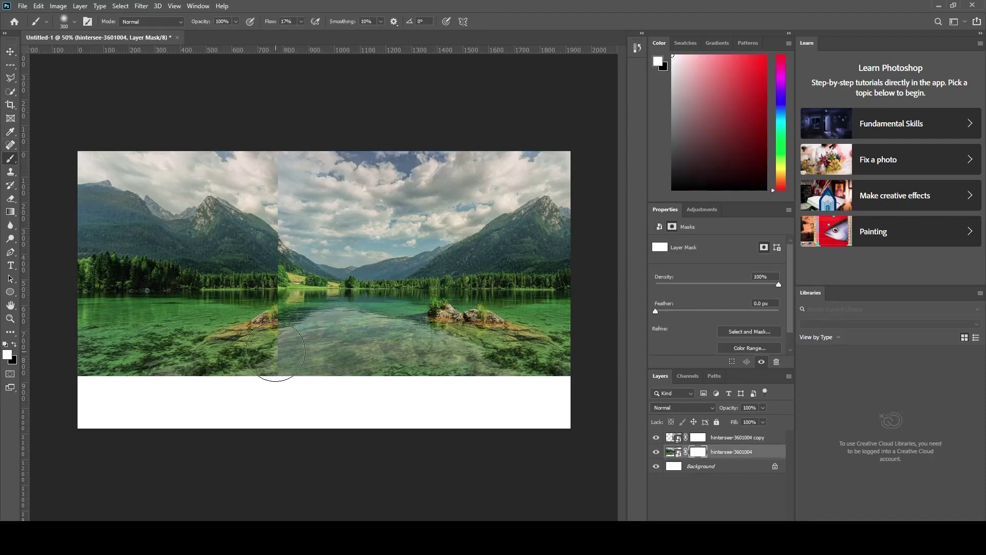
pyautogui.moveTo(301, 23); pyautogui.dragTo(346, 34)
pyautogui.press('x')
pyautogui.hotkey('alt', ']')
pyautogui.moveTo(280, 304); pyautogui.dragTo(278, 246)
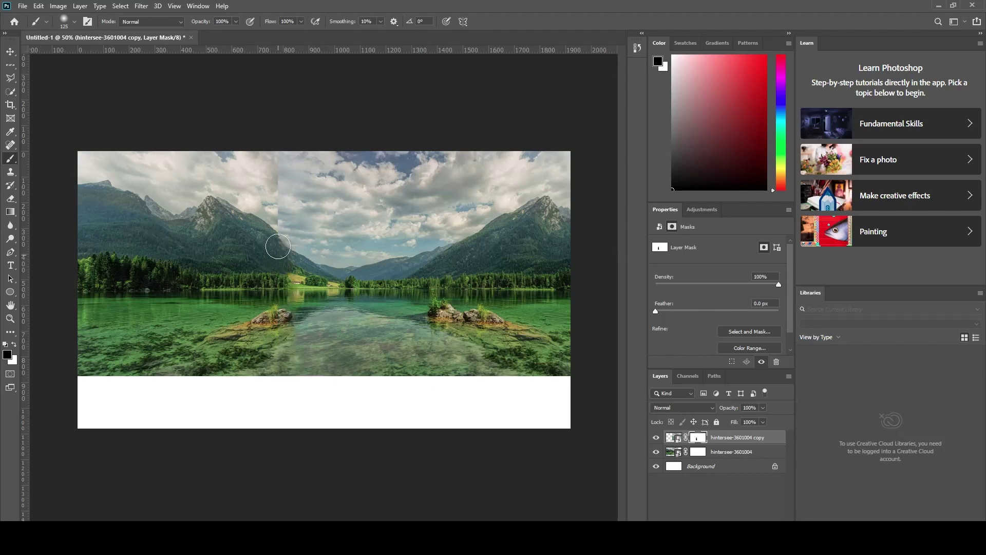
pyautogui.moveTo(301, 21); pyautogui.dragTo(271, 32)
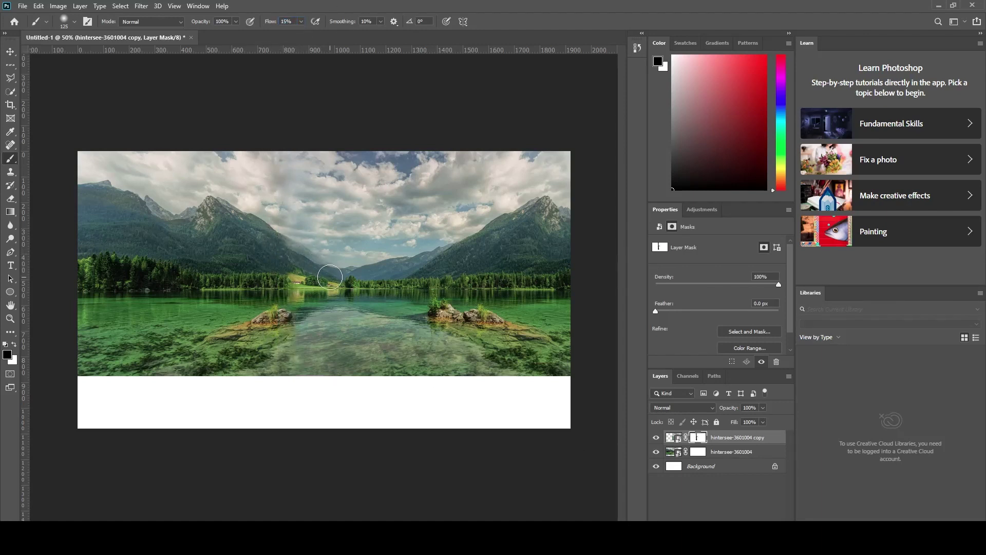
pyautogui.moveTo(317, 268); pyautogui.dragTo(296, 171)
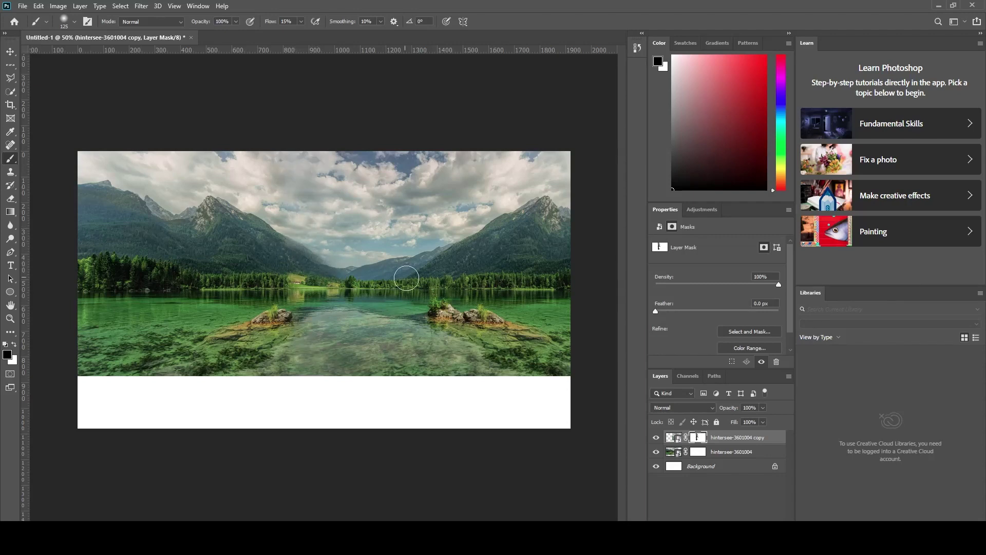
# Merge the two lake layers into one.
pyautogui.keyDown('shift'); pyautogui.click(719, 451); pyautogui.keyUp('shift')
pyautogui.rightClick(717, 450)
pyautogui.click(740, 314)
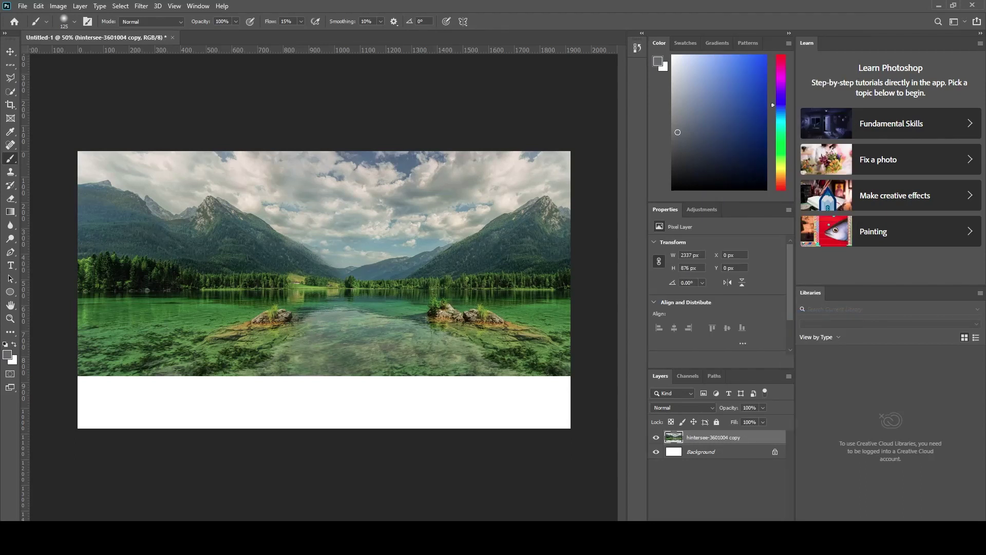
# Mask the merged lake and paint everything below the treeline to white.
pyautogui.moveTo(301, 22); pyautogui.dragTo(347, 32)
pyautogui.moveTo(219, 369)
pyautogui.mouseDown()
pyautogui.moveTo(82, 367)
pyautogui.moveTo(579, 374)
pyautogui.moveTo(85, 360)
pyautogui.moveTo(170, 334)
pyautogui.moveTo(599, 339)
pyautogui.mouseUp()
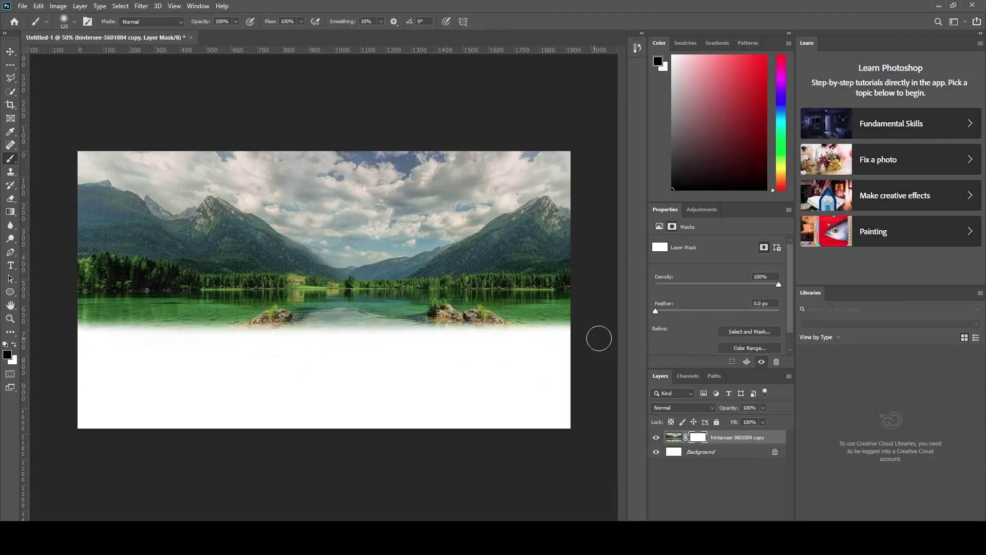
pyautogui.press('[')
pyautogui.moveTo(62, 327)
pyautogui.mouseDown()
pyautogui.moveTo(564, 328)
pyautogui.moveTo(71, 316)
pyautogui.moveTo(325, 315)
pyautogui.moveTo(231, 312)
pyautogui.moveTo(331, 304)
pyautogui.mouseUp()
pyautogui.moveTo(557, 317); pyautogui.dragTo(369, 307)
pyautogui.moveTo(572, 299); pyautogui.dragTo(469, 300)
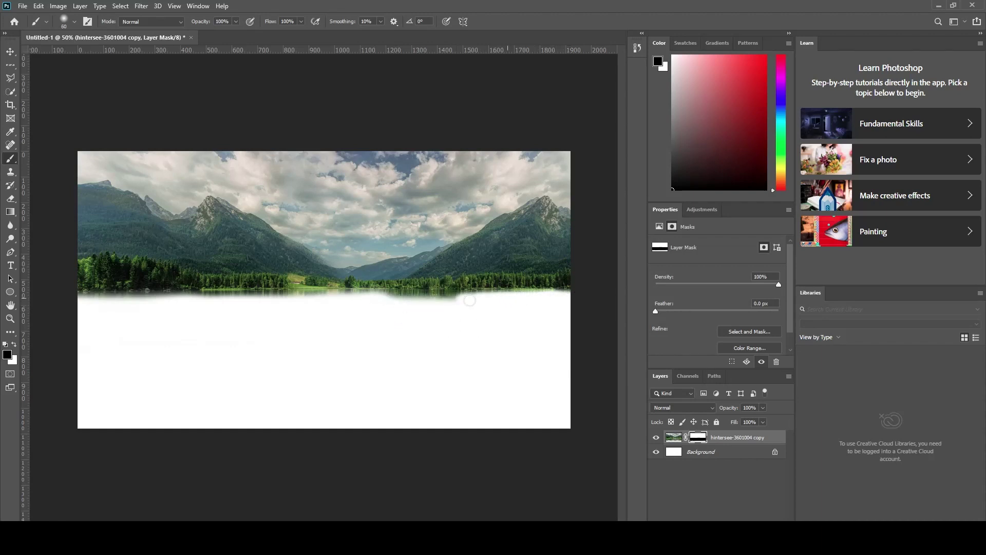
pyautogui.moveTo(90, 299)
pyautogui.mouseDown()
pyautogui.moveTo(200, 289)
pyautogui.moveTo(167, 297)
pyautogui.moveTo(250, 295)
pyautogui.moveTo(201, 292)
pyautogui.mouseUp()
pyautogui.moveTo(367, 299); pyautogui.dragTo(579, 293)
# Place the night city photo from the source folder into the composite.
pyautogui.click(673, 437)
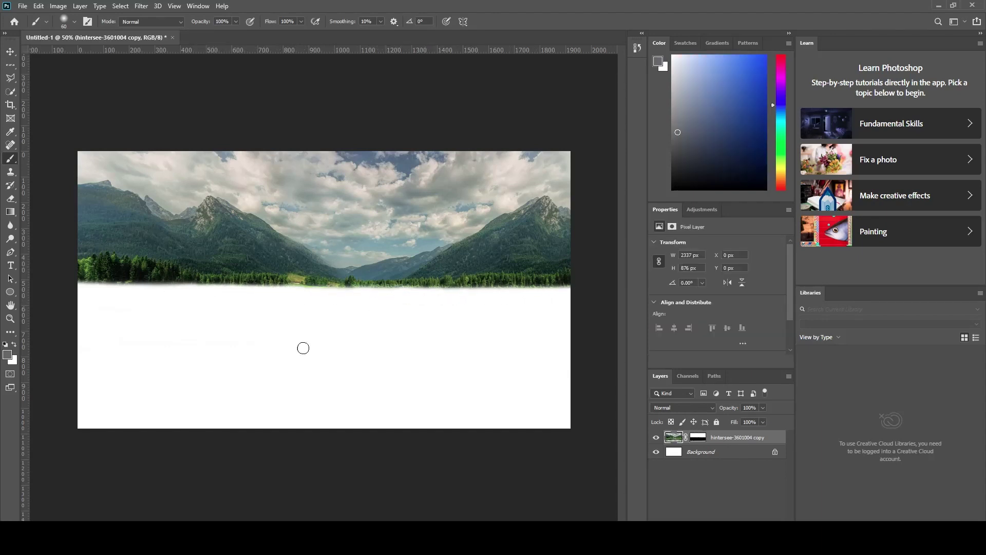
pyautogui.hotkey('alt', 'Tab')
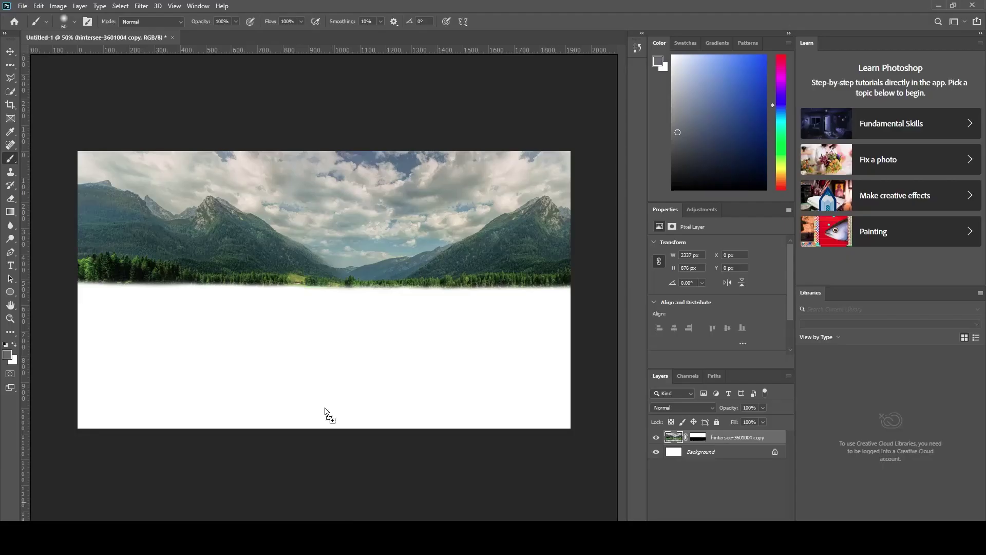
pyautogui.moveTo(616, 87); pyautogui.dragTo(328, 414)
# Commit the city placement, then try Select > Color Range on the sky and cancel.
pyautogui.click(492, 21)
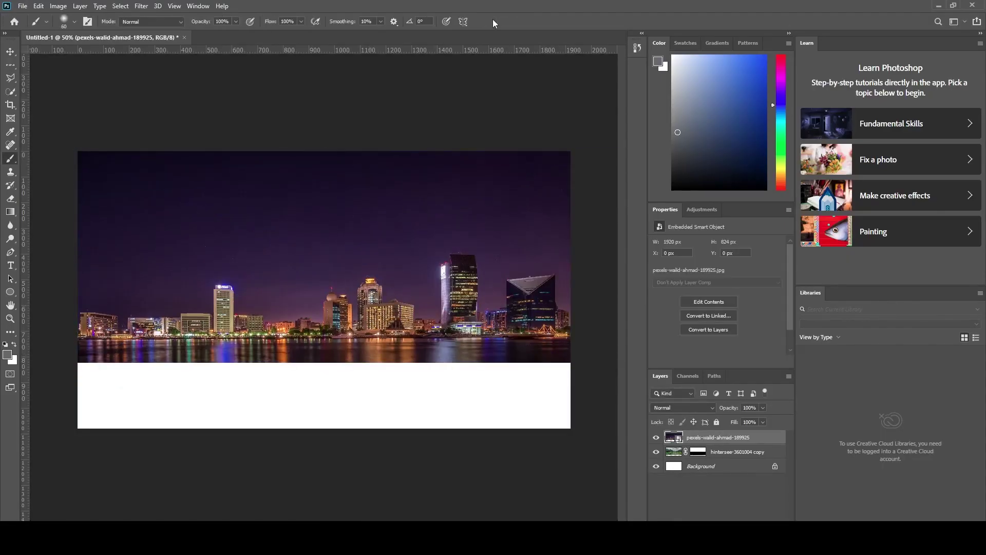
pyautogui.click(120, 5)
pyautogui.click(151, 106)
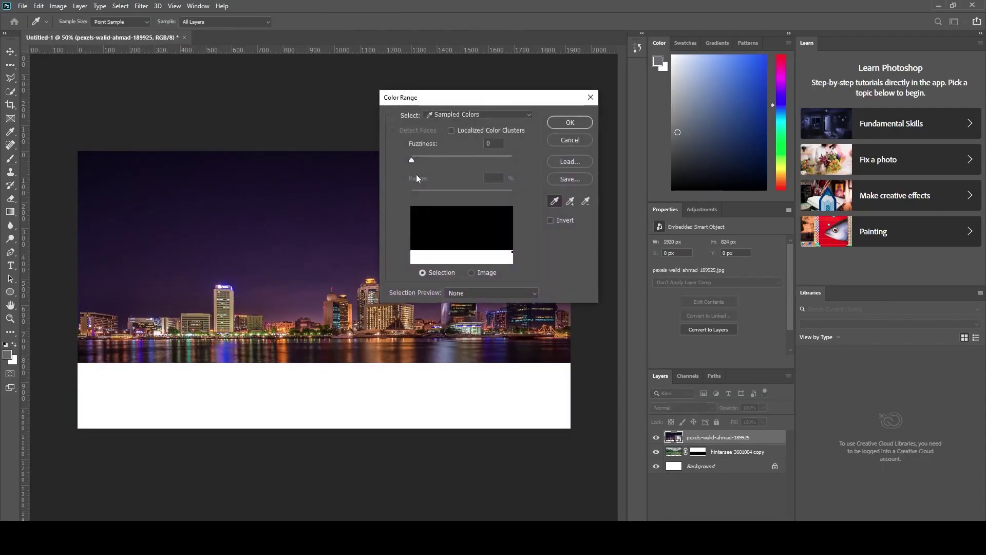
pyautogui.click(300, 222)
pyautogui.click(557, 128)
# Delete the city layer and open pexels-walid-ahmad-189925.jpg as its own document.
pyautogui.press('b')
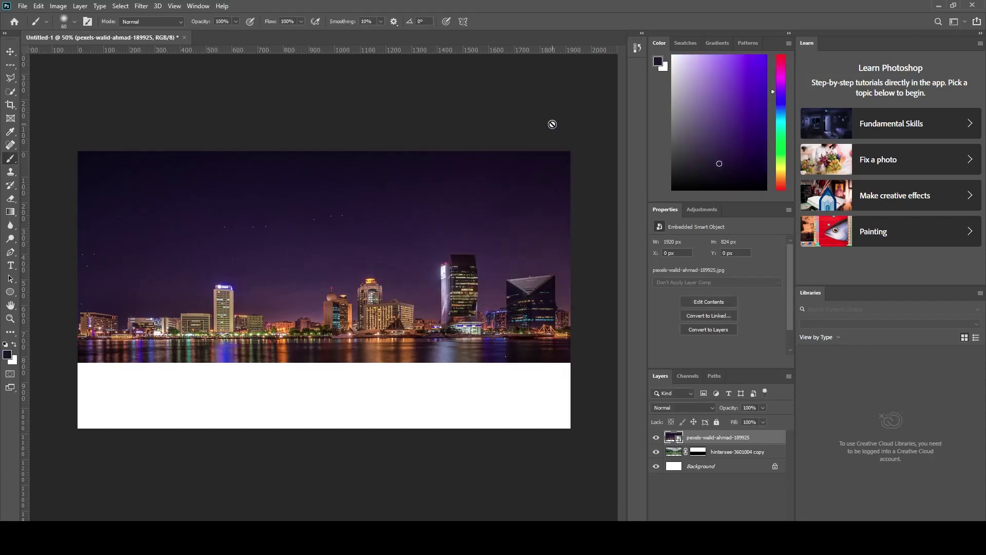
pyautogui.press('v')
pyautogui.press('Delete')
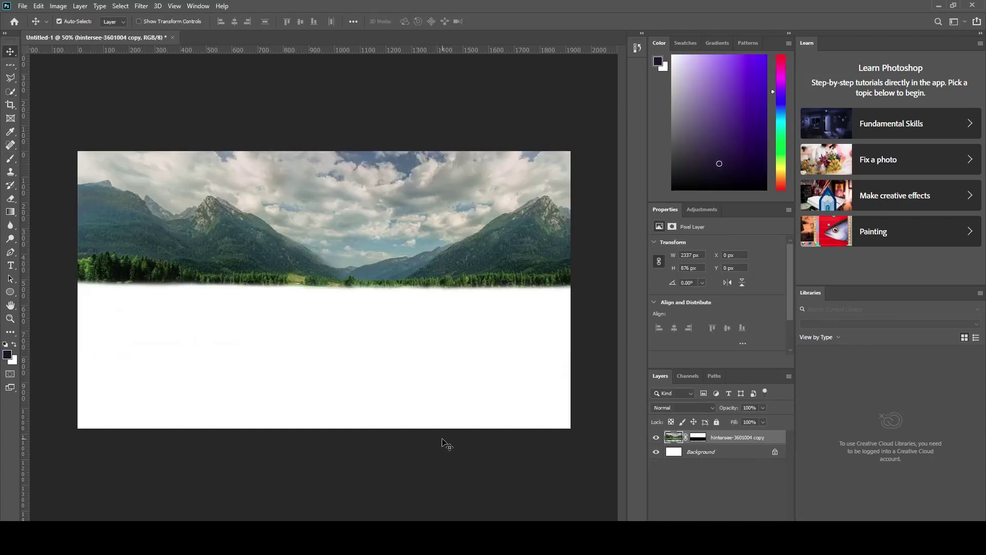
pyautogui.click(288, 493)
pyautogui.doubleClick(623, 82)
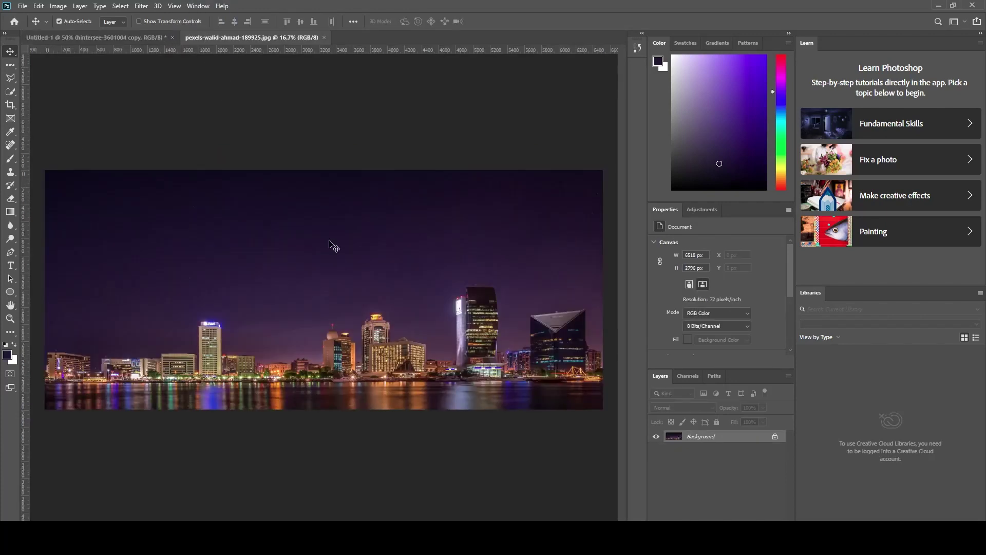
# Quick-select the city skyline buildings, excluding the water strip.
pyautogui.press('w')
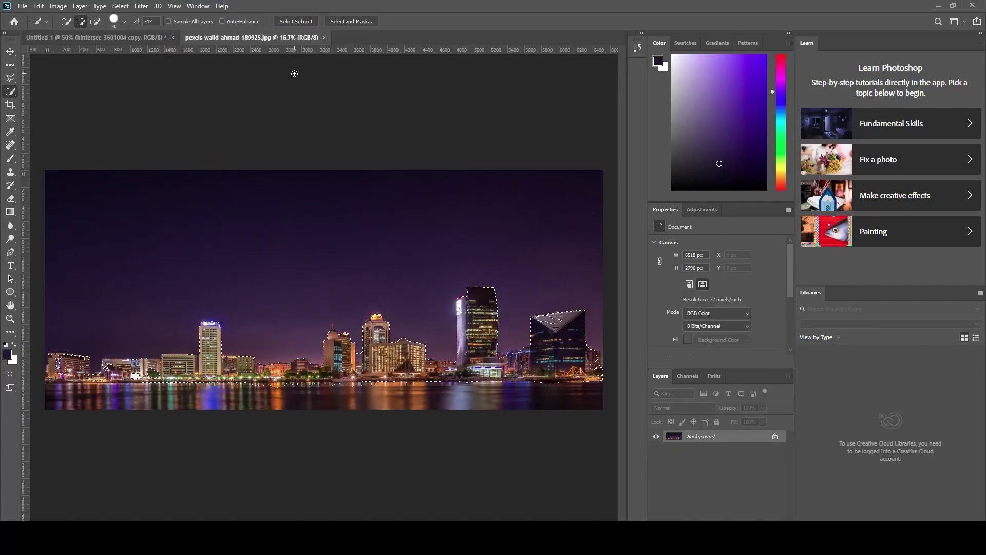
pyautogui.click(142, 261)
pyautogui.hotkey('ctrl', 'd')
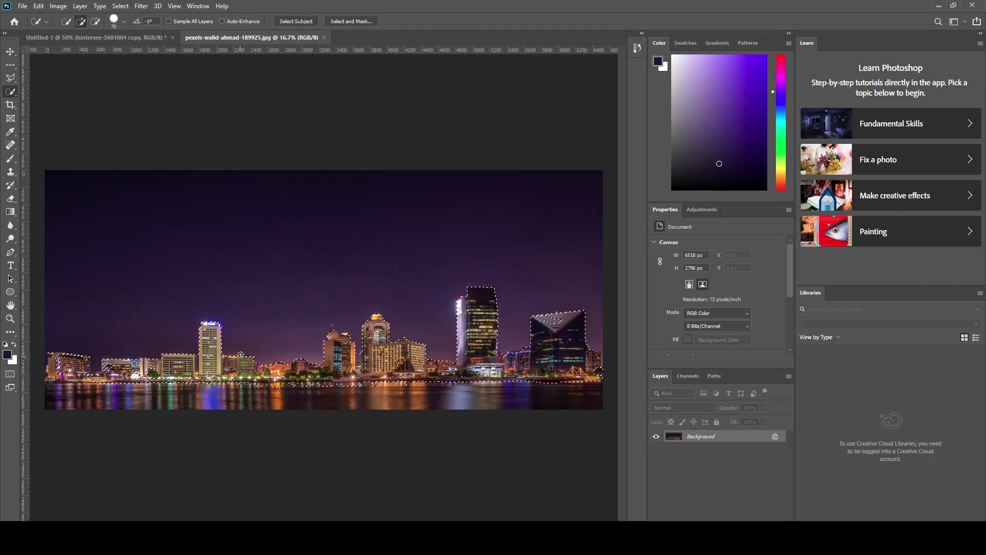
pyautogui.scroll(2, 109, 356)
pyautogui.moveTo(109, 356); pyautogui.dragTo(195, 345)
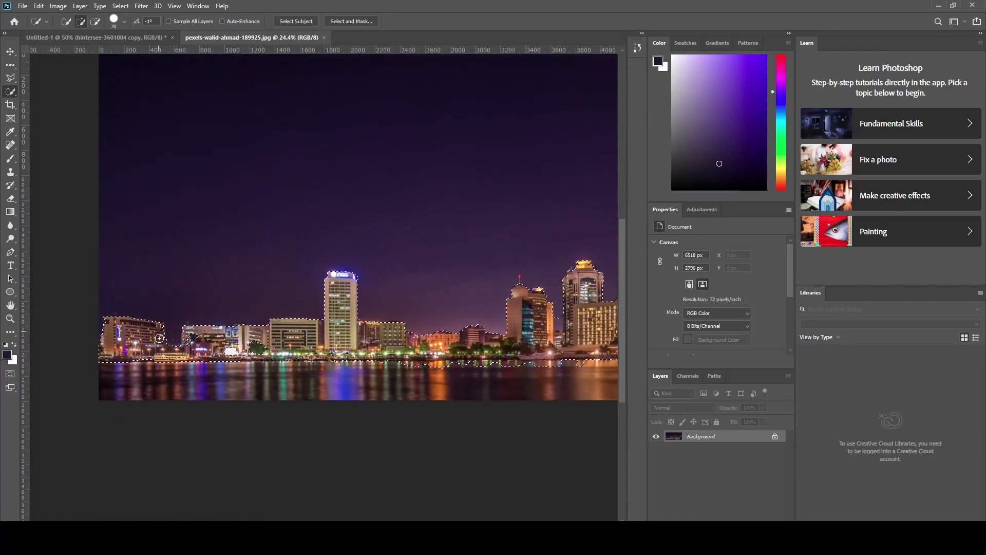
pyautogui.hscroll(3, 200, 353)
pyautogui.hscroll(2, 201, 353)
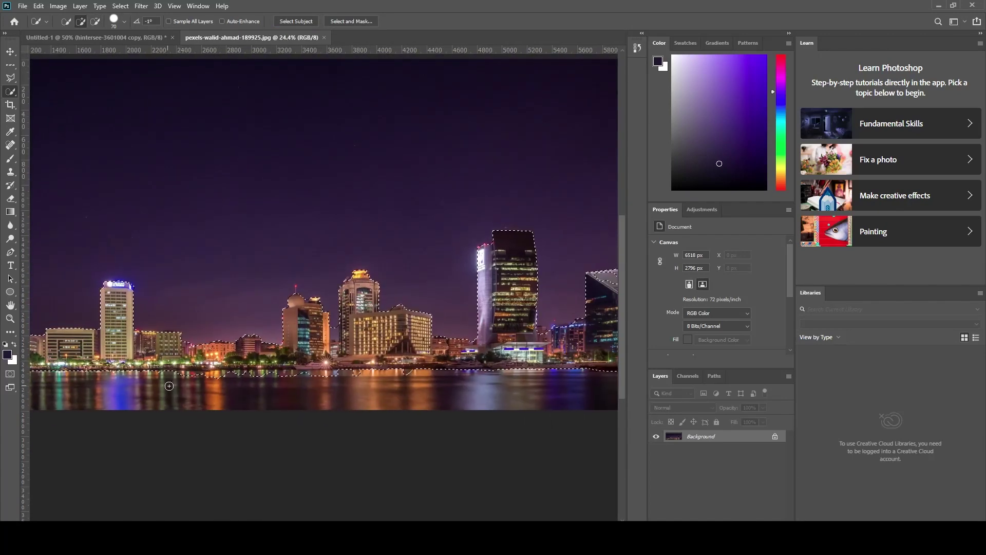
pyautogui.moveTo(229, 378); pyautogui.dragTo(317, 377)
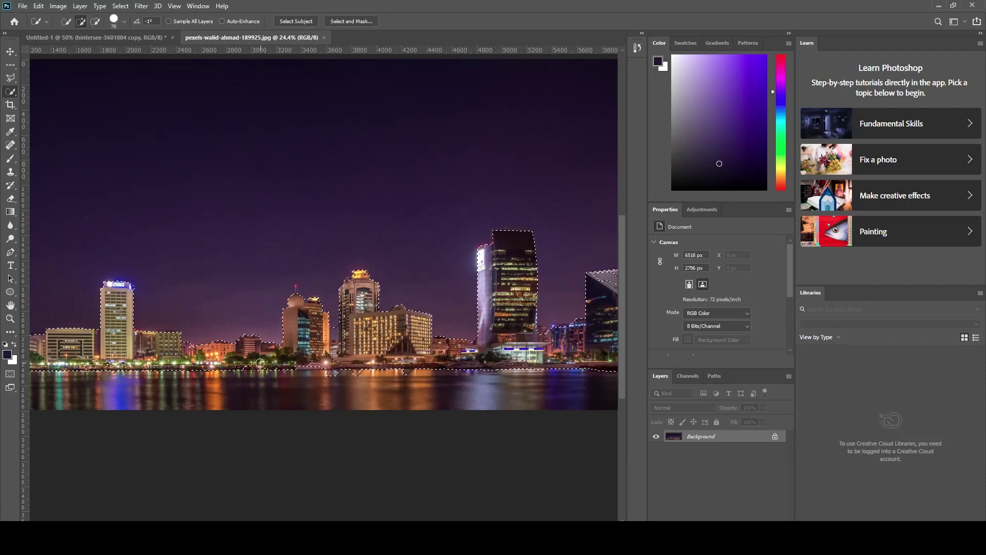
pyautogui.hscroll(3, 317, 377)
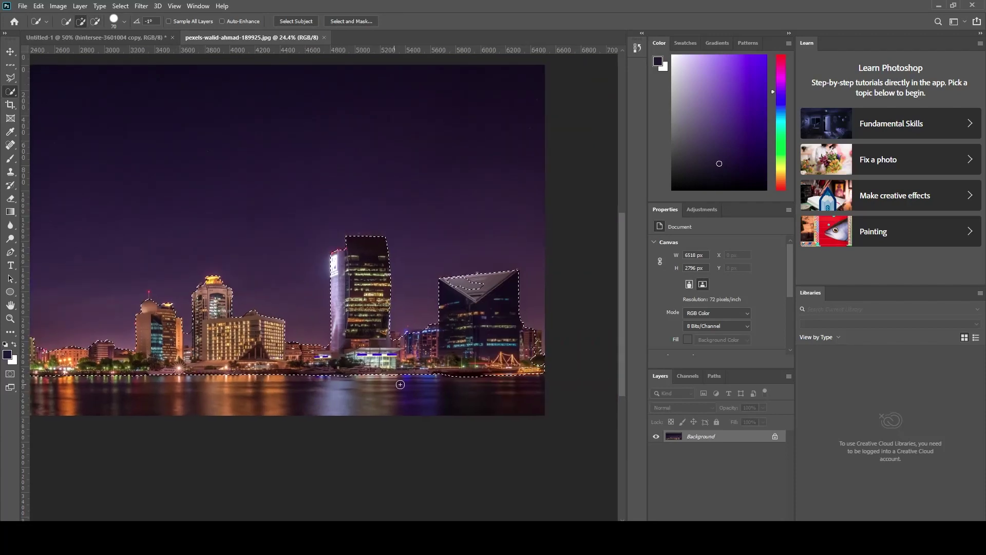
pyautogui.moveTo(539, 369)
pyautogui.mouseDown()
pyautogui.moveTo(473, 380)
pyautogui.moveTo(414, 334)
pyautogui.mouseUp()
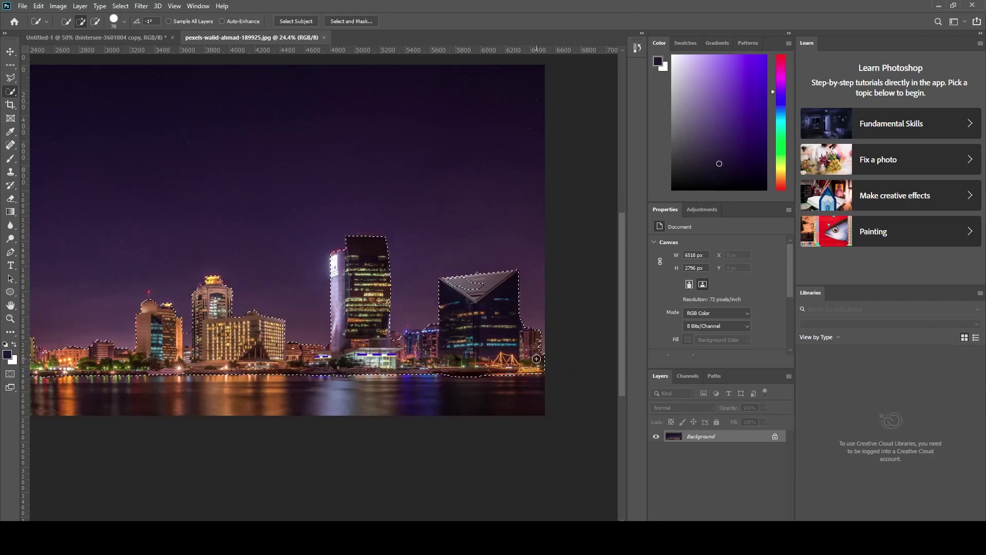
pyautogui.hotkey('ctrl', '0')
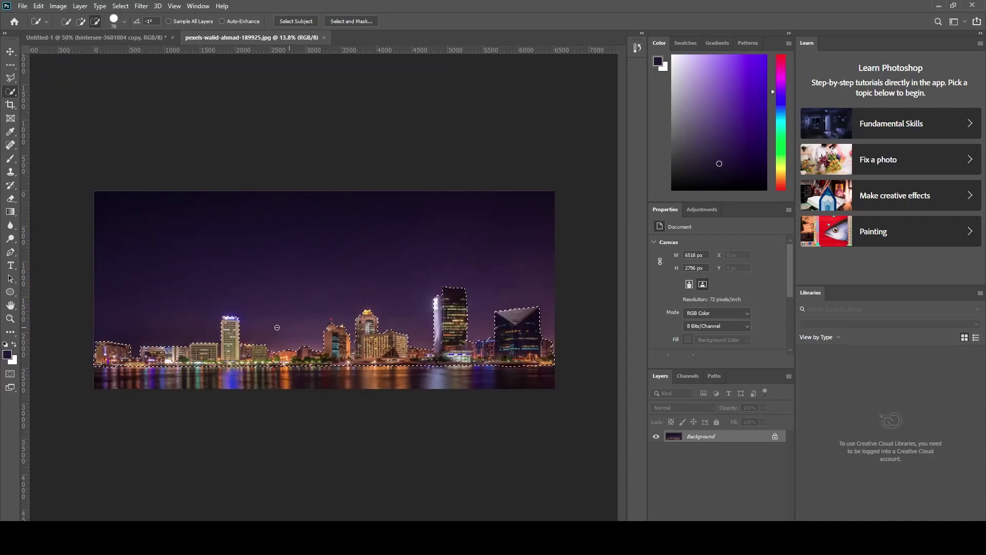
# Move the selected skyline into the composite and scale it down.
pyautogui.press('v')
pyautogui.moveTo(247, 334)
pyautogui.mouseDown()
pyautogui.moveTo(311, 273)
pyautogui.moveTo(204, 245)
pyautogui.moveTo(136, 265)
pyautogui.moveTo(133, 257)
pyautogui.moveTo(134, 275)
pyautogui.mouseUp()
pyautogui.hotkey('ctrl', 't')
# Duplicate the skyline rightward along the treeline and merge the copies into one layer.
pyautogui.click(508, 21)
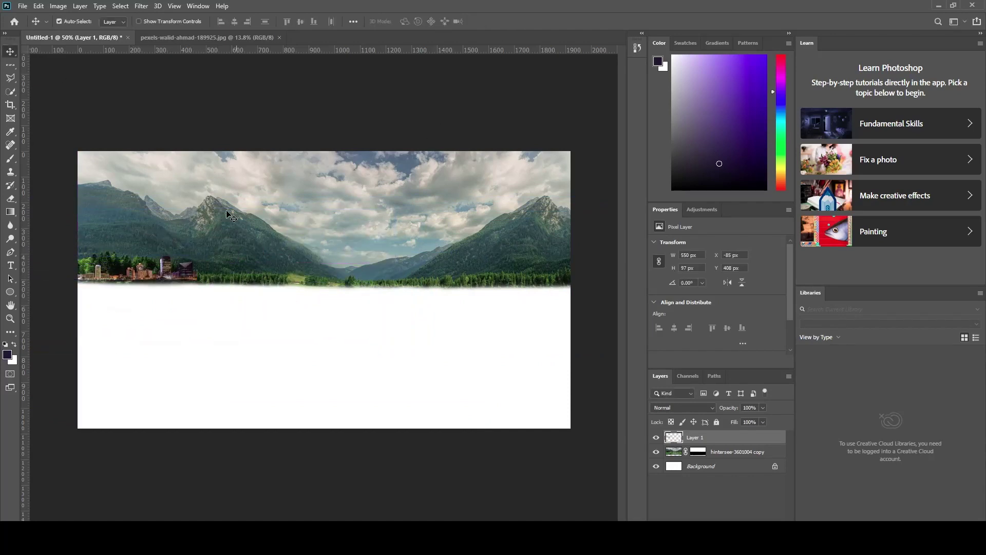
pyautogui.hotkey('ctrl', 'j')
pyautogui.hotkey('ctrl', 'j')
pyautogui.hotkey('ctrl', 'j')
pyautogui.moveTo(164, 278)
pyautogui.mouseDown()
pyautogui.moveTo(294, 273)
pyautogui.moveTo(199, 278)
pyautogui.moveTo(282, 278)
pyautogui.mouseUp()
pyautogui.keyDown('shift'); pyautogui.click(199, 279); pyautogui.keyUp('shift')
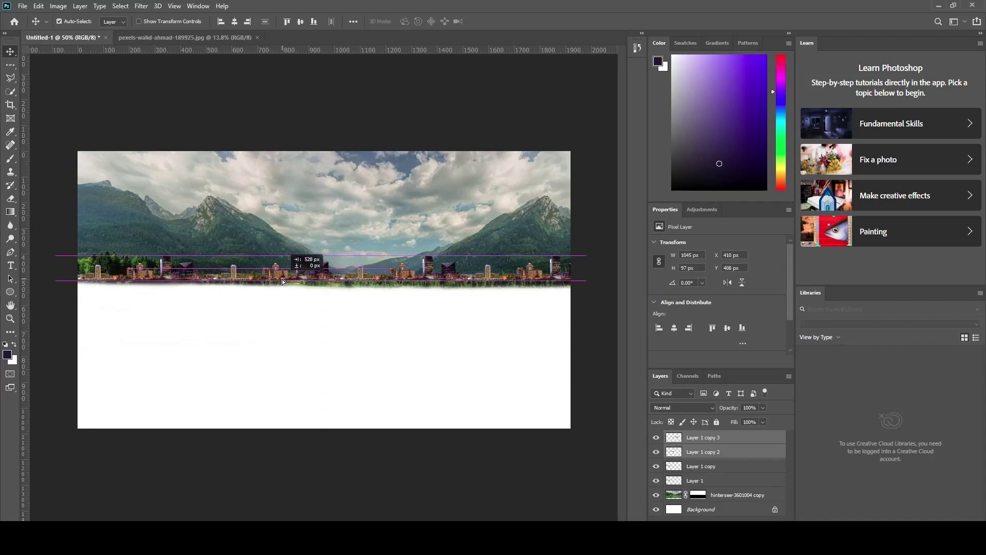
pyautogui.keyDown('shift'); pyautogui.click(282, 279); pyautogui.keyUp('shift')
pyautogui.click(729, 437)
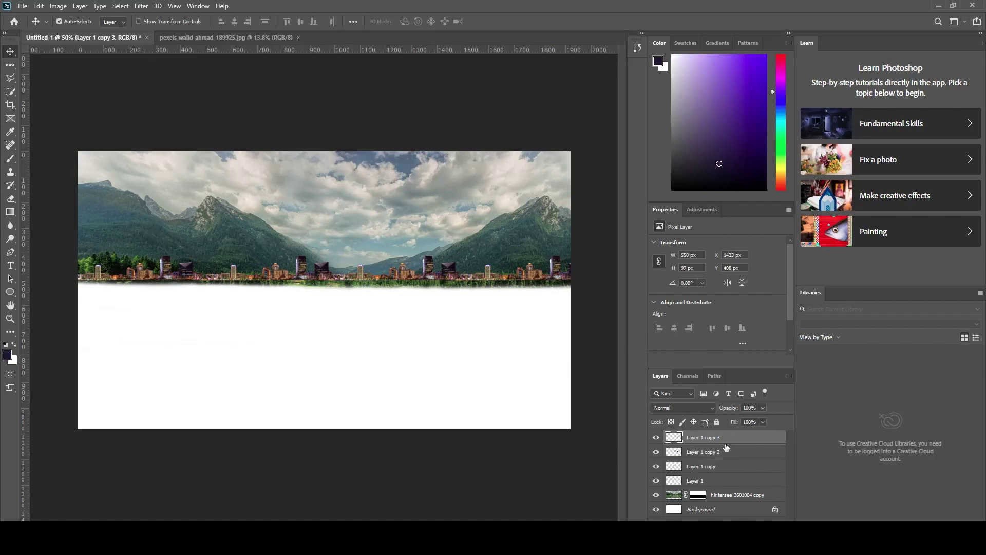
pyautogui.keyDown('shift'); pyautogui.click(719, 480); pyautogui.keyUp('shift')
pyautogui.rightClick(719, 481)
pyautogui.click(741, 337)
pyautogui.click(698, 452)
# Brush black on the hintersee mask to hide the grass below the skyline.
pyautogui.press('b')
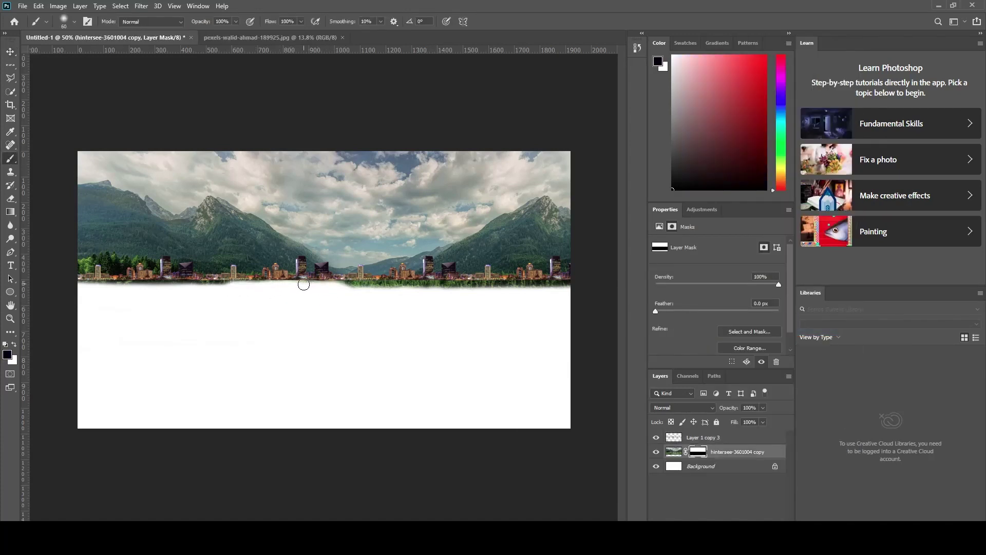
pyautogui.moveTo(224, 288)
pyautogui.mouseDown()
pyautogui.moveTo(510, 290)
pyautogui.moveTo(492, 286)
pyautogui.mouseUp()
pyautogui.press('v')
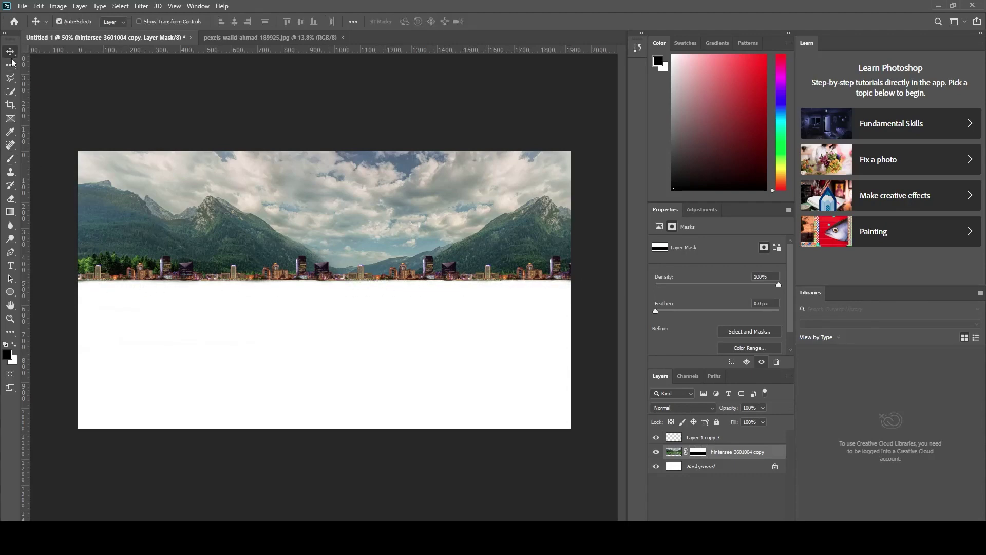
pyautogui.click(698, 437)
# Drag pexels-pixabay-219692 from File Explorer onto the canvas.
pyautogui.hotkey('alt', 'Tab')
pyautogui.click(512, 81)
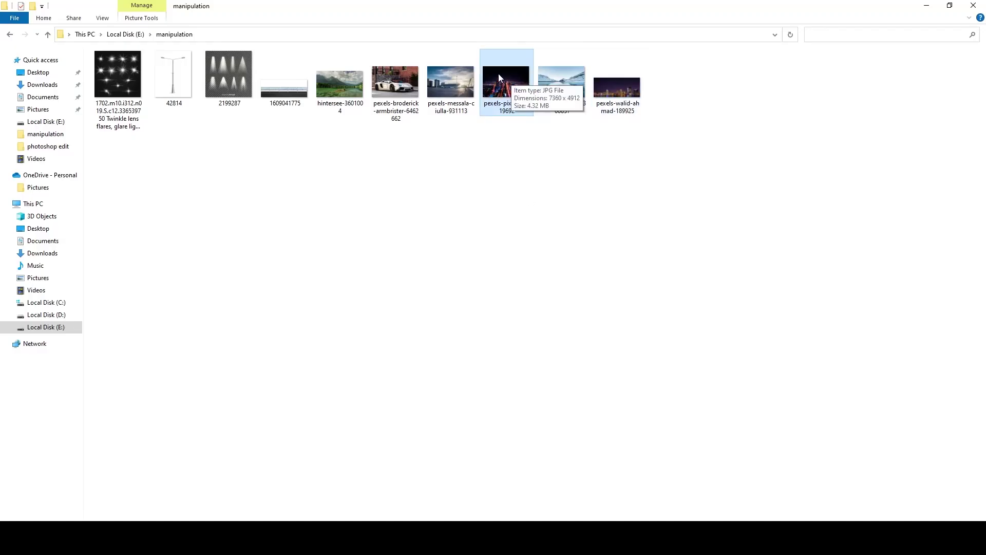
pyautogui.moveTo(512, 80); pyautogui.dragTo(359, 179)
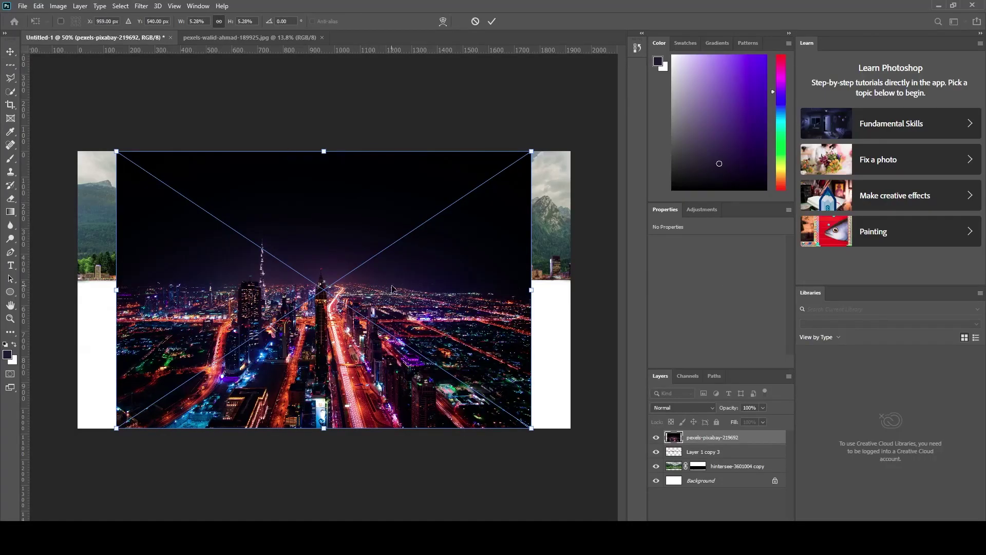
# Resize the pexels-pixabay-219692 night city to fit the canvas height at the left.
pyautogui.moveTo(392, 289); pyautogui.dragTo(353, 287)
pyautogui.moveTo(78, 150); pyautogui.dragTo(110, 194)
pyautogui.moveTo(288, 308)
pyautogui.mouseDown()
pyautogui.moveTo(329, 297)
pyautogui.moveTo(309, 277)
pyautogui.mouseUp()
pyautogui.click(492, 21)
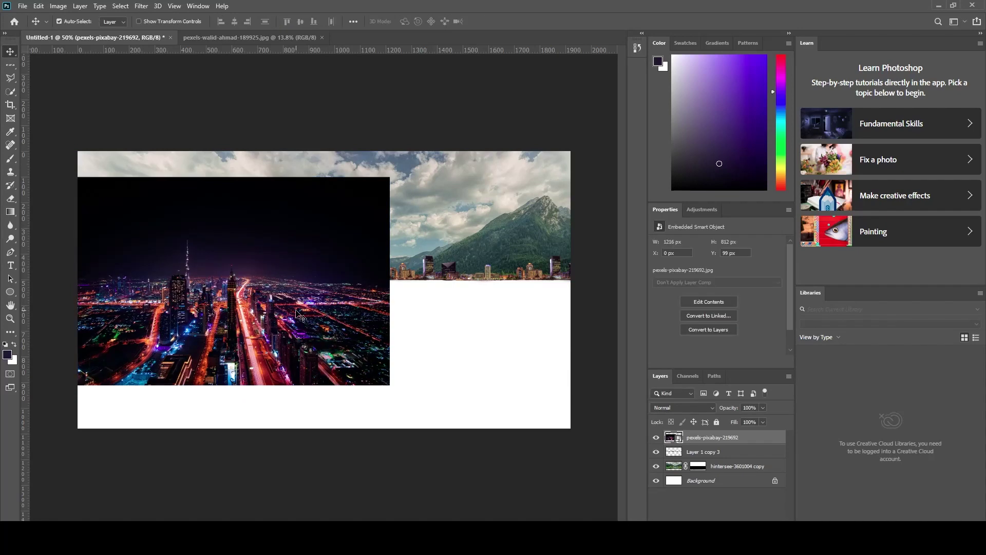
# Copy the night city to the right, flip it horizontally, align it and add a mask.
pyautogui.press('j')
pyautogui.click(10, 51)
pyautogui.moveTo(202, 307); pyautogui.dragTo(454, 307)
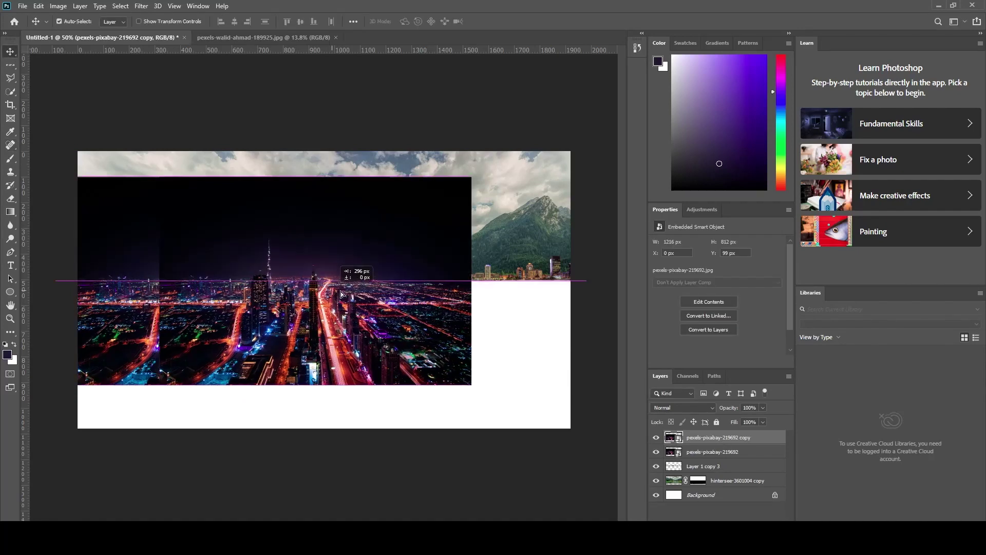
pyautogui.hotkey('ctrl', 't')
pyautogui.rightClick(415, 316)
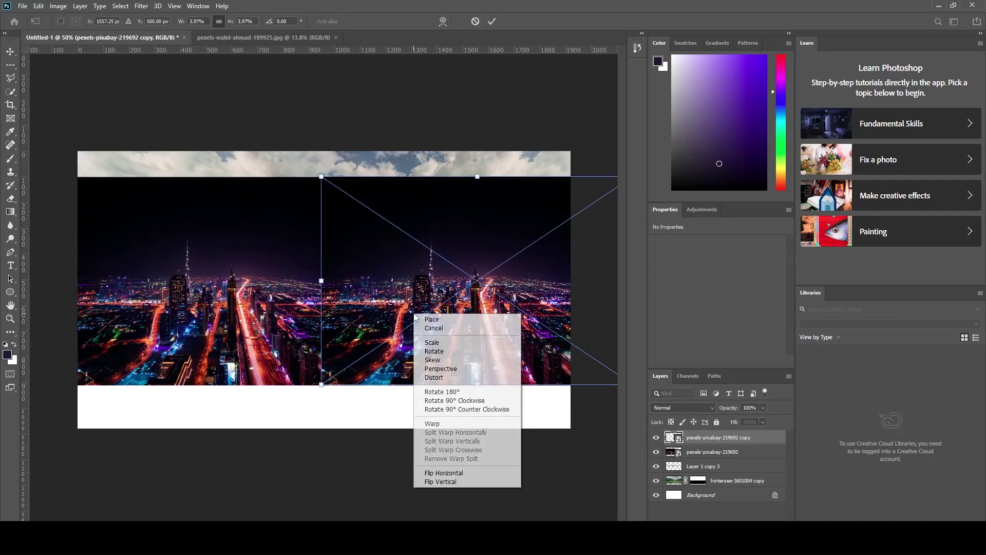
pyautogui.click(442, 471)
pyautogui.click(492, 21)
pyautogui.moveTo(470, 334); pyautogui.dragTo(480, 332)
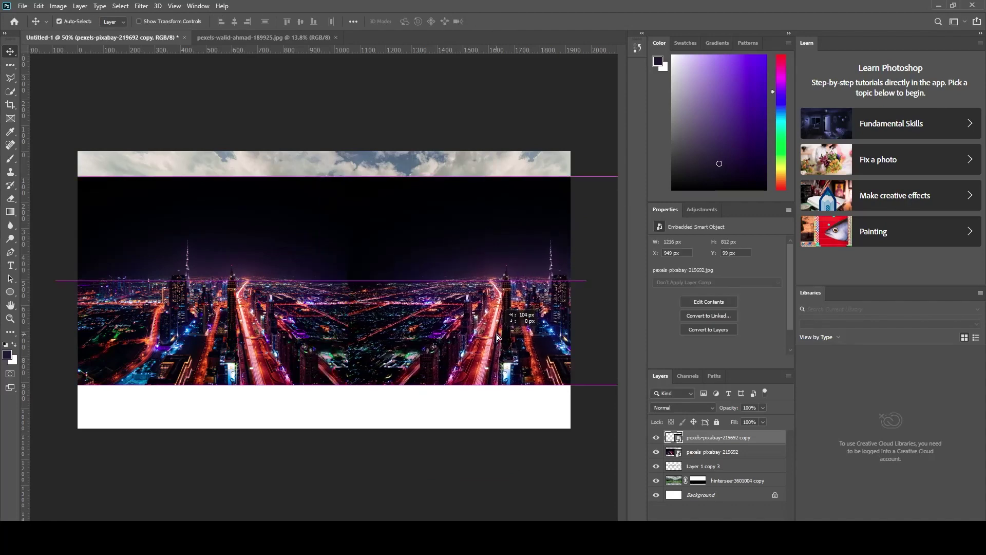
pyautogui.click(716, 516)
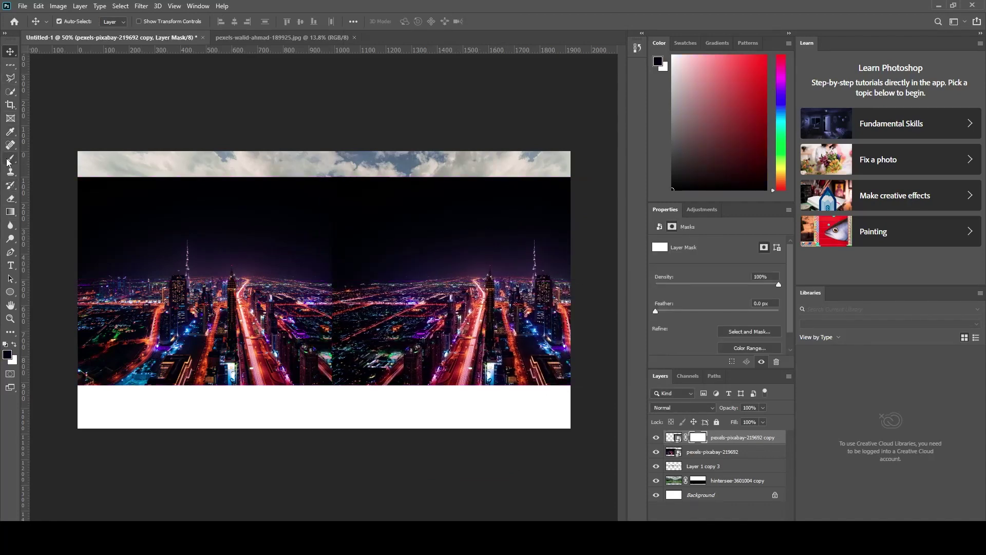
# Merge the two pexels-pixabay night city layers into one.
pyautogui.click(8, 161)
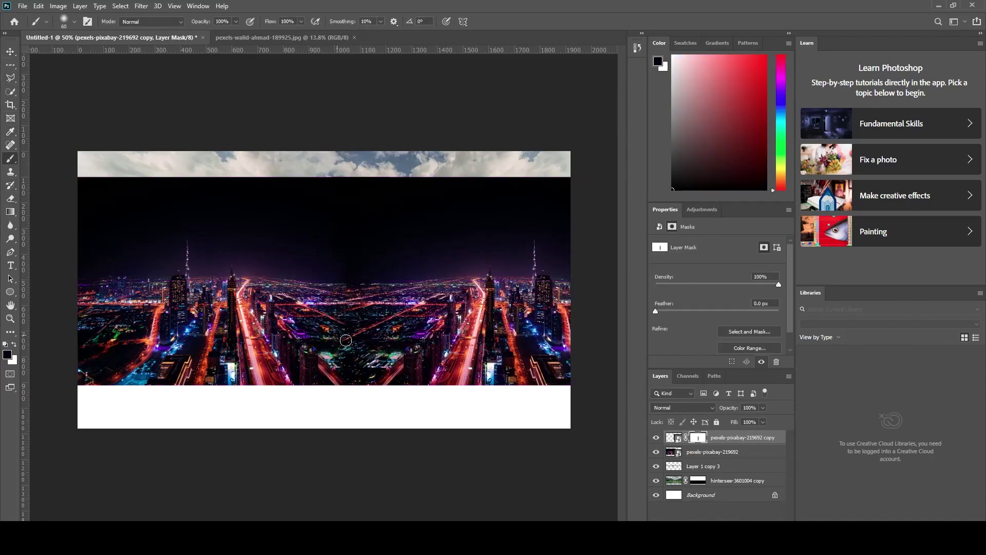
pyautogui.click(14, 53)
pyautogui.keyDown('shift'); pyautogui.click(710, 452); pyautogui.keyUp('shift')
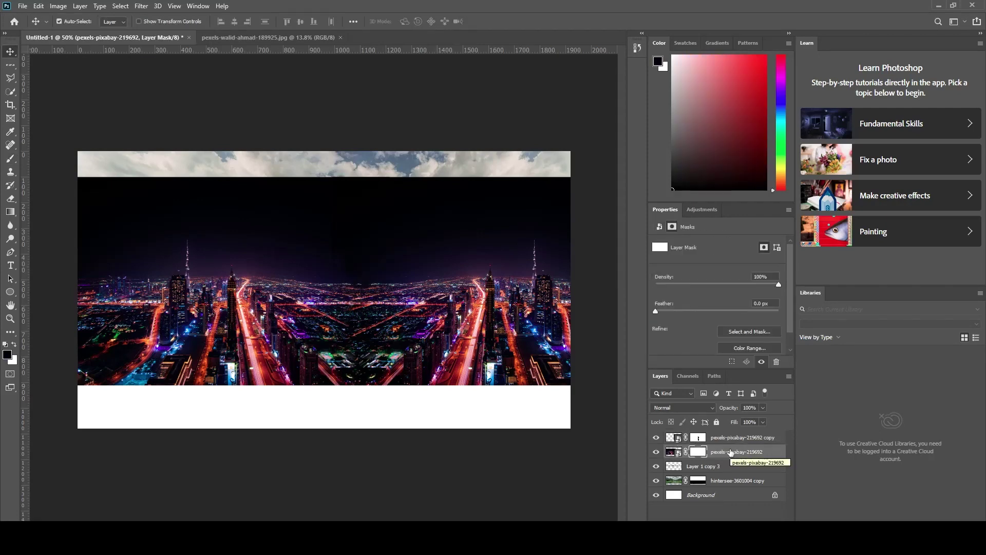
pyautogui.rightClick(719, 449)
pyautogui.click(739, 306)
# Mask the merged night city and paint black over the top to reveal clouds, mountains and skyline.
pyautogui.press('b')
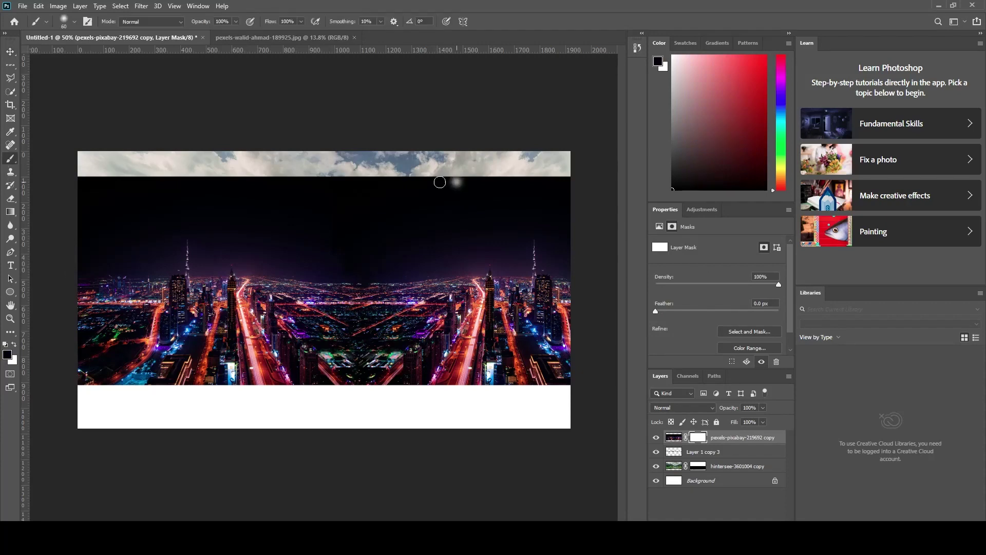
pyautogui.moveTo(461, 183); pyautogui.dragTo(123, 177)
pyautogui.moveTo(319, 182)
pyautogui.mouseDown()
pyautogui.moveTo(534, 216)
pyautogui.moveTo(572, 165)
pyautogui.mouseUp()
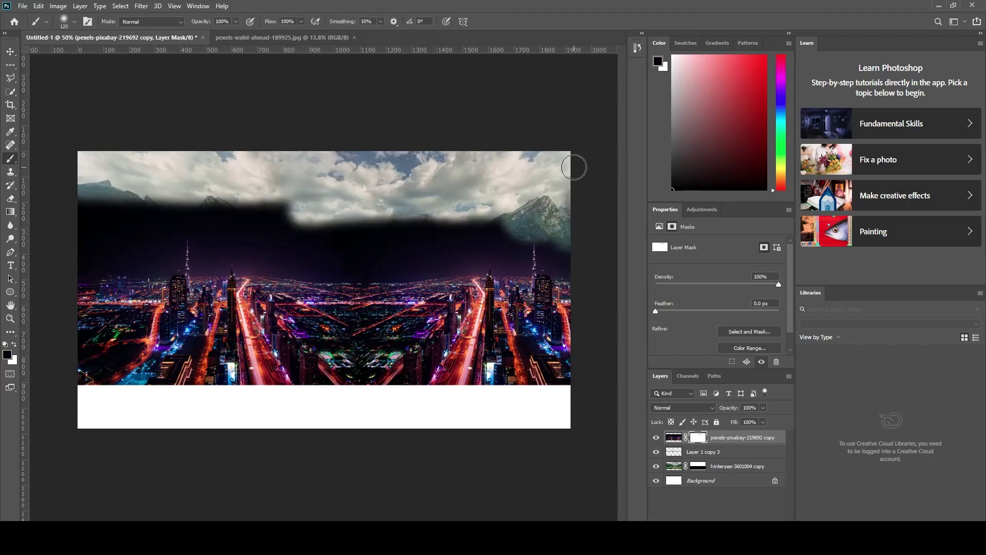
pyautogui.moveTo(535, 229)
pyautogui.mouseDown()
pyautogui.moveTo(129, 226)
pyautogui.moveTo(313, 215)
pyautogui.mouseUp()
pyautogui.moveTo(407, 219)
pyautogui.mouseDown()
pyautogui.moveTo(555, 251)
pyautogui.moveTo(441, 259)
pyautogui.moveTo(519, 267)
pyautogui.mouseUp()
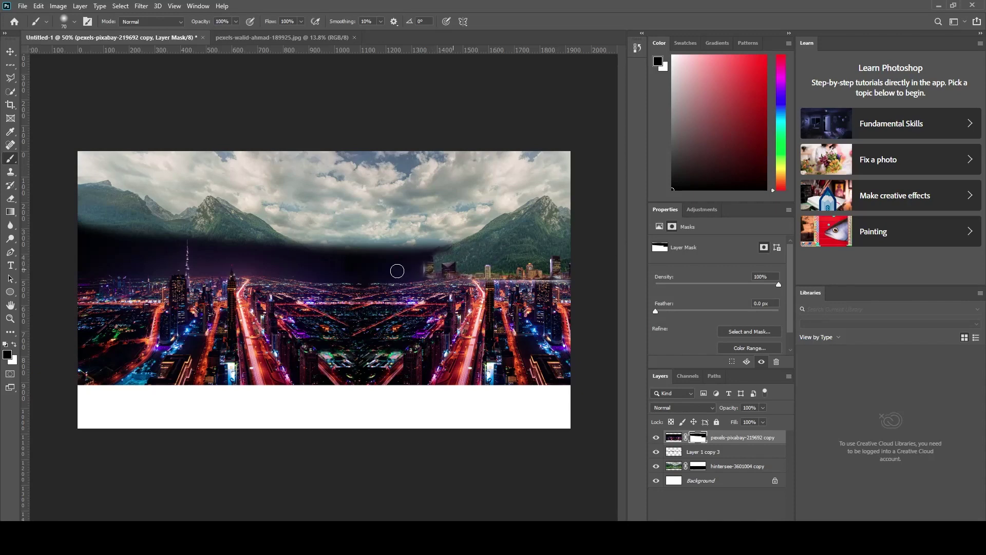
pyautogui.moveTo(397, 271)
pyautogui.mouseDown()
pyautogui.moveTo(318, 251)
pyautogui.moveTo(303, 265)
pyautogui.moveTo(72, 214)
pyautogui.moveTo(108, 249)
pyautogui.moveTo(77, 265)
pyautogui.moveTo(267, 275)
pyautogui.moveTo(342, 266)
pyautogui.mouseUp()
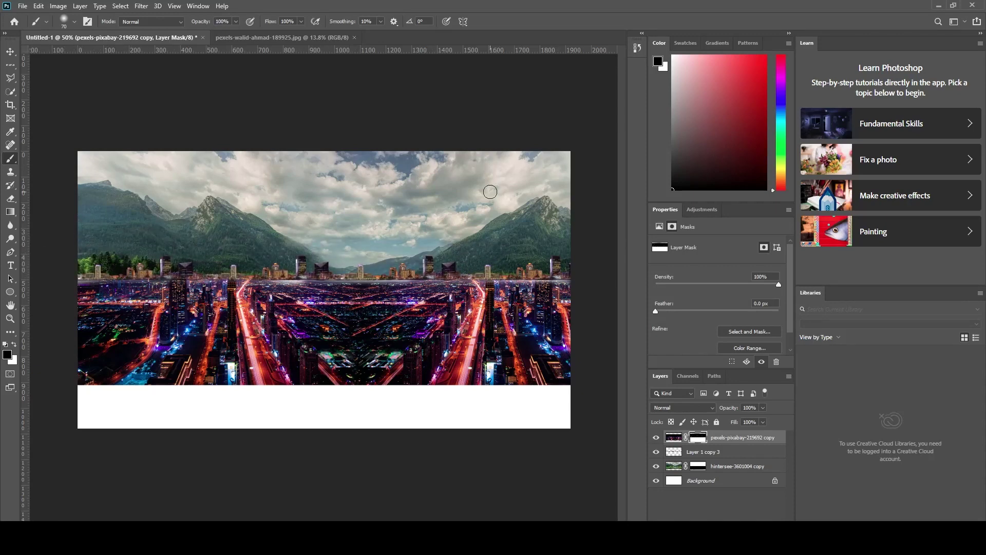
pyautogui.click(699, 455)
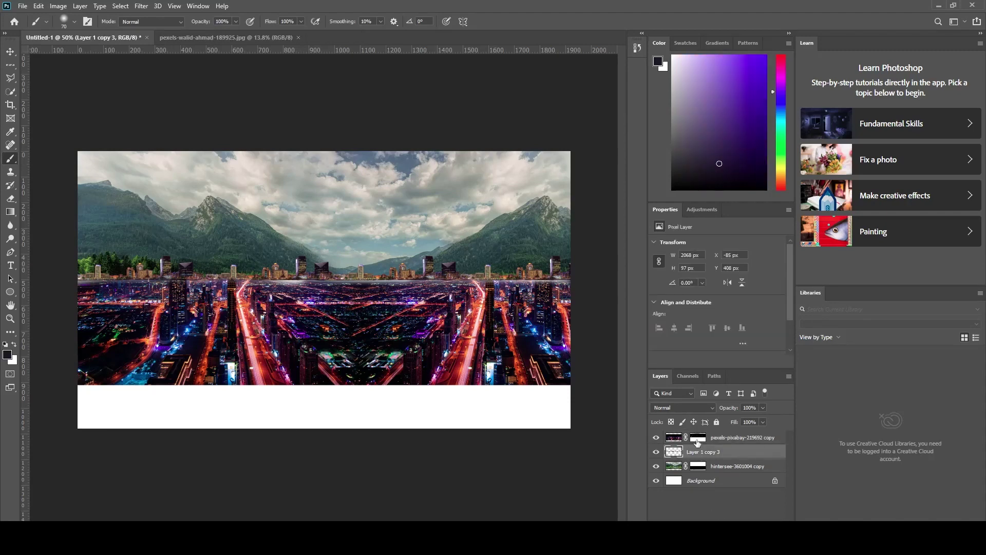
pyautogui.click(697, 439)
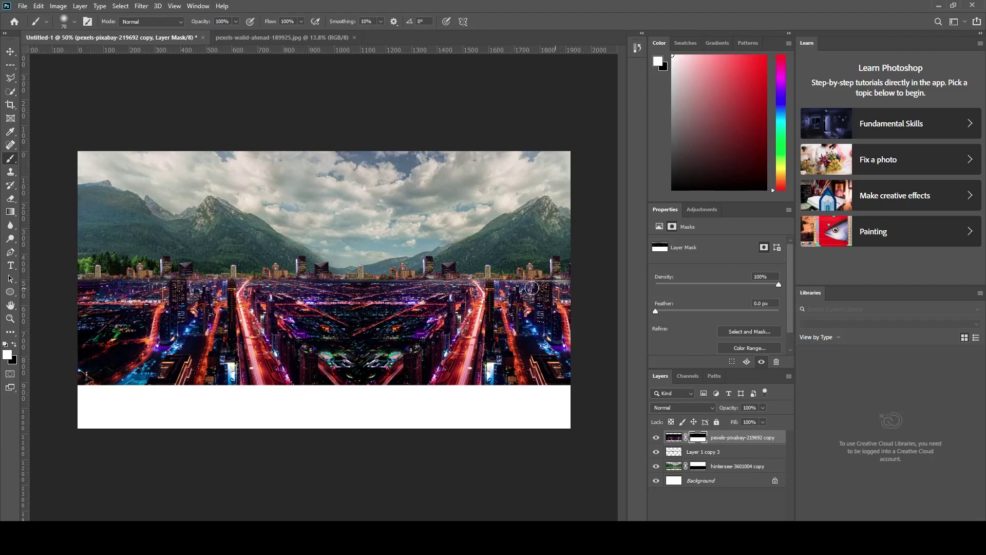
# Open the white sports car photo pexels-broderick-armbrister-6462662.jpg in Photoshop.
pyautogui.click(10, 52)
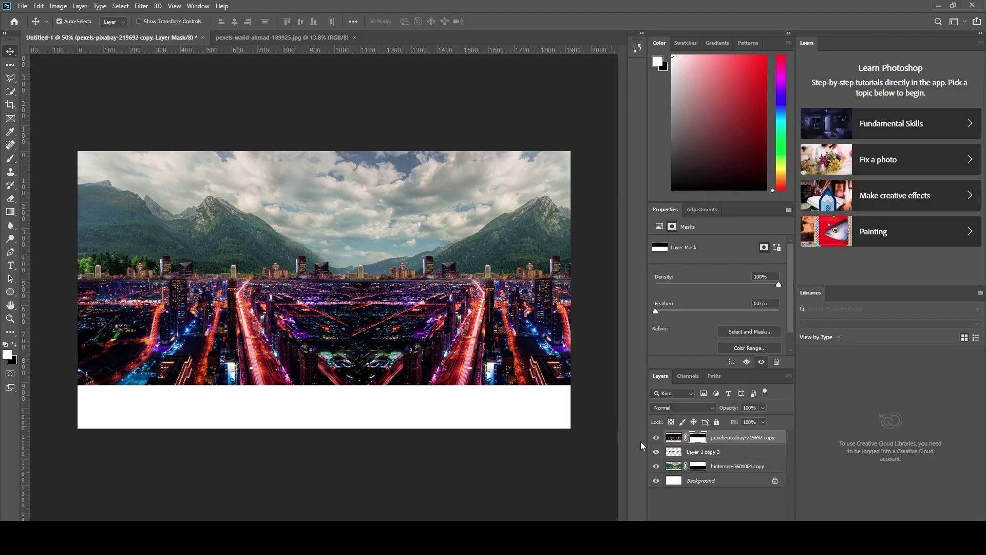
pyautogui.hotkey('alt', 'Tab')
pyautogui.moveTo(392, 88); pyautogui.dragTo(371, 38)
# Auto-select the sports car and subtract the stray piece under its front.
pyautogui.click(10, 91)
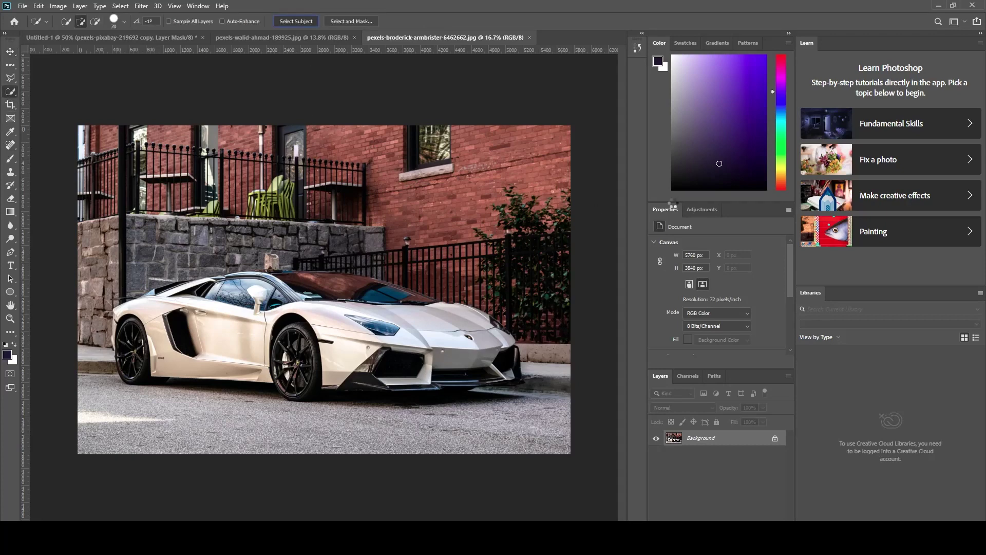
pyautogui.click(296, 21)
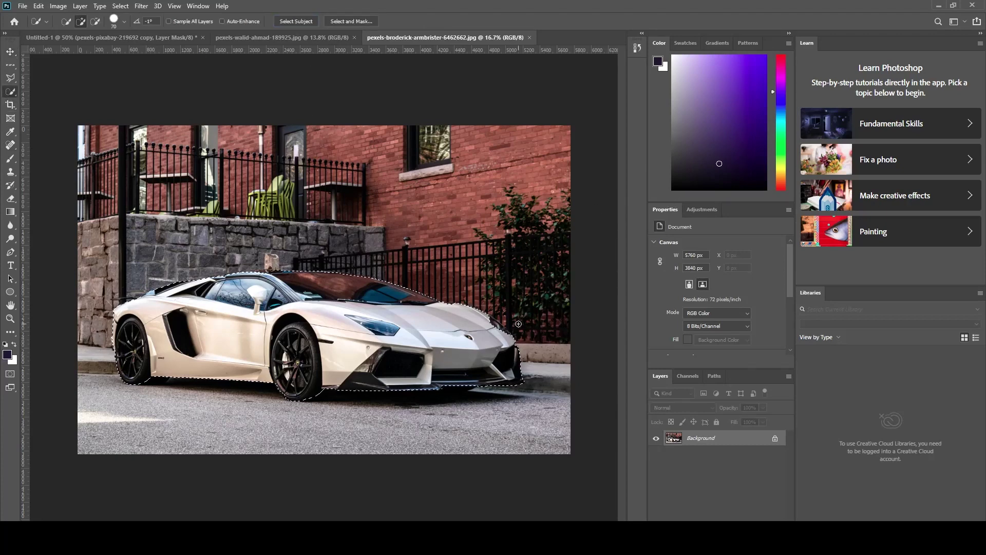
pyautogui.press('alt')
pyautogui.keyDown('alt'); pyautogui.click(420, 402); pyautogui.keyUp('alt')
# Convert the car photo layer to a smart object.
pyautogui.click(10, 252)
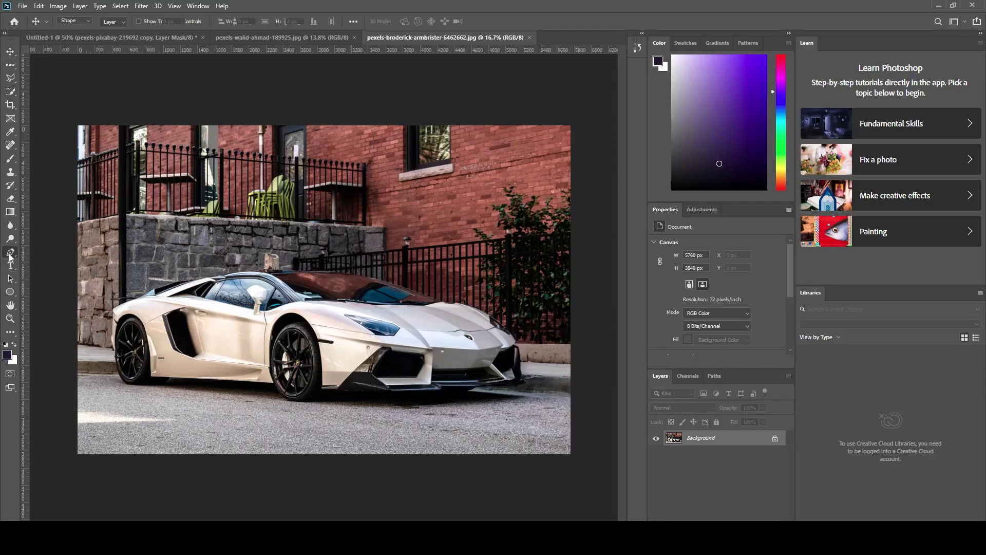
pyautogui.rightClick(704, 438)
pyautogui.click(708, 369)
# Start a pen path at the front wheel, with the shape fill set to none.
pyautogui.scroll(3, 221, 326)
pyautogui.scroll(1, 218, 324)
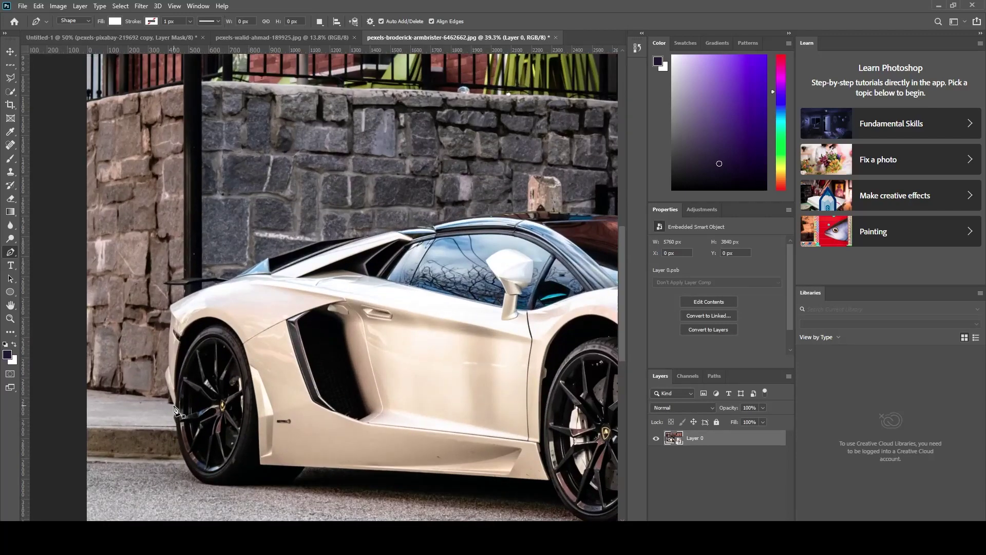
pyautogui.click(170, 406)
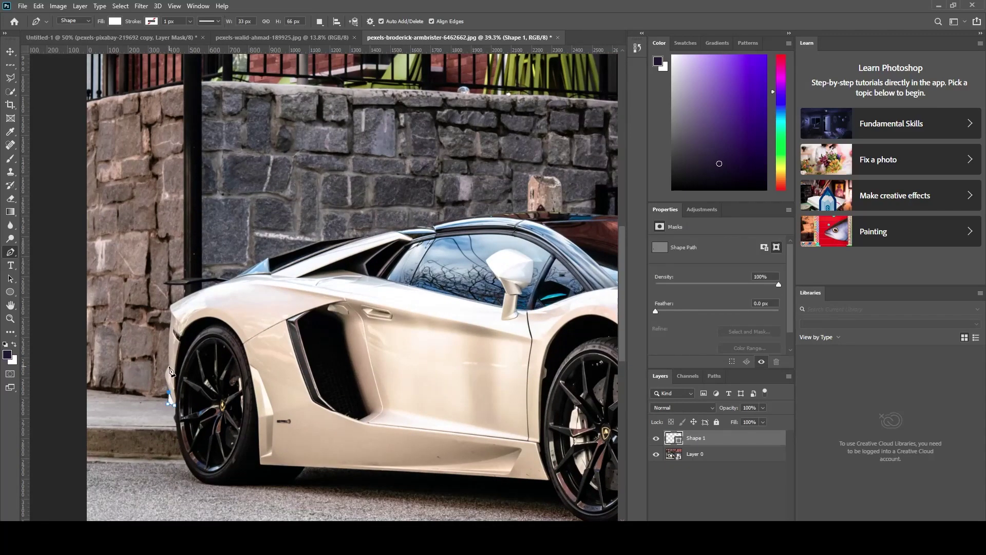
pyautogui.click(115, 21)
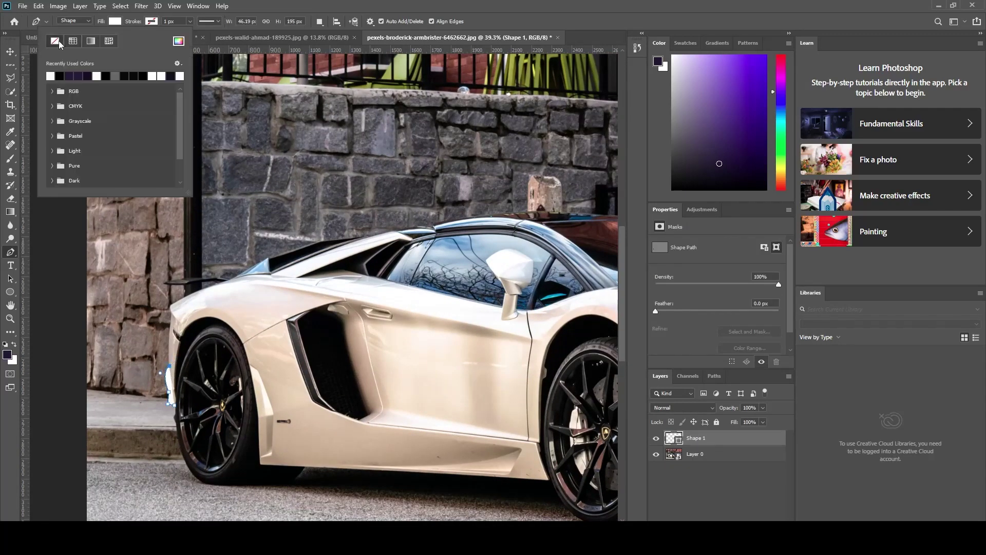
pyautogui.click(151, 21)
pyautogui.click(169, 373)
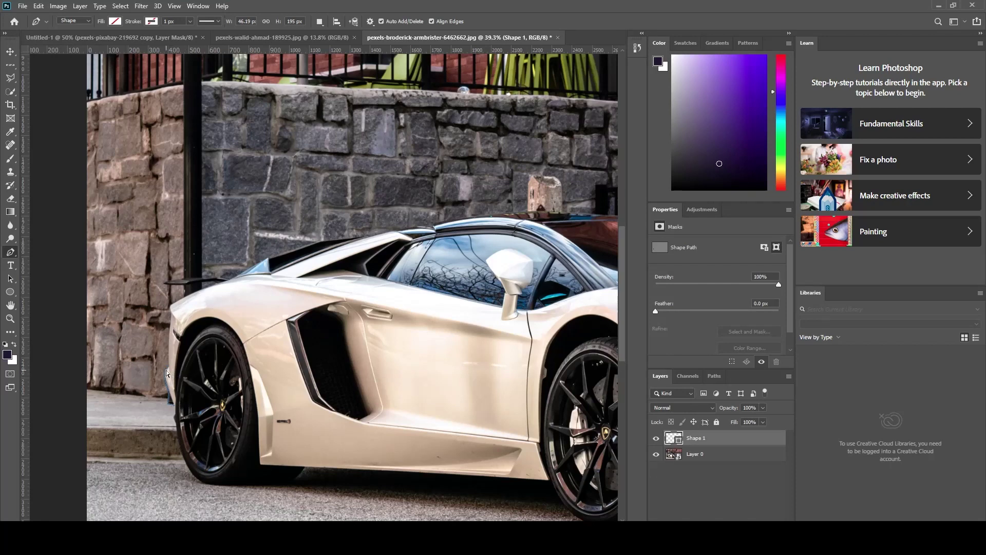
pyautogui.click(115, 21)
pyautogui.click(54, 41)
# Trace anchor points up the wheel arch and along the car's roofline.
pyautogui.click(171, 354)
pyautogui.click(366, 238)
pyautogui.moveTo(366, 237); pyautogui.dragTo(153, 269)
pyautogui.click(220, 262)
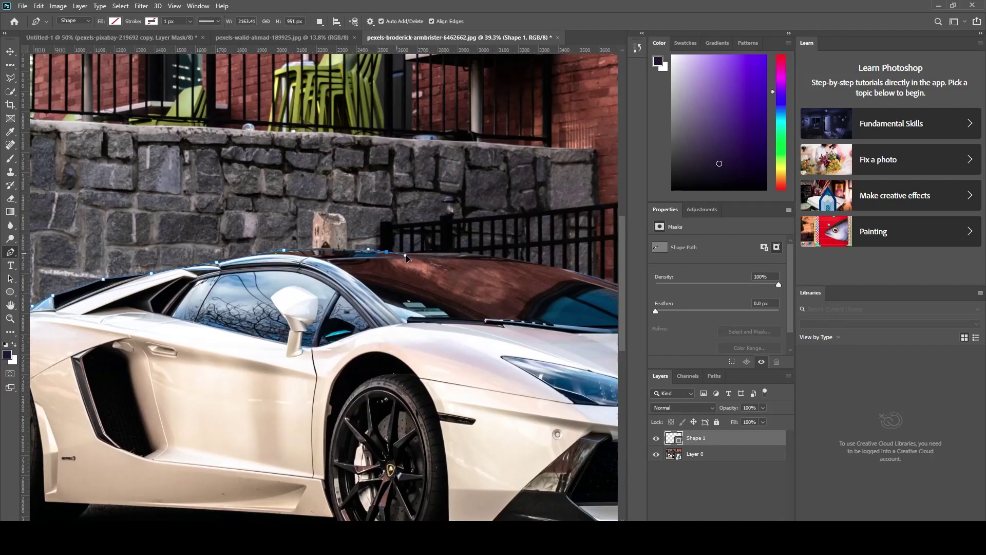
pyautogui.hscroll(5, 389, 257)
pyautogui.hscroll(3, 310, 255)
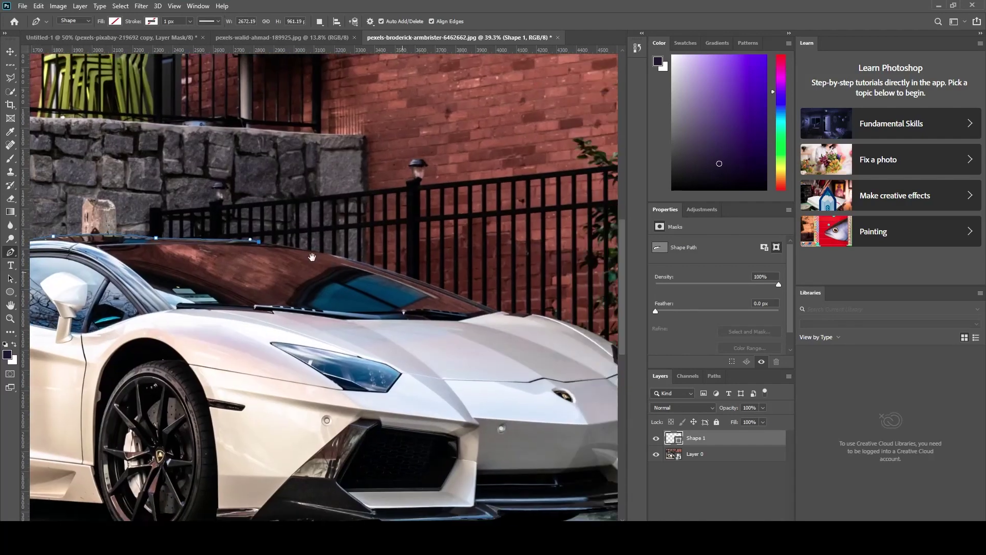
# Continue the outline along the hood edge past the headlight to the bumper corner.
pyautogui.moveTo(440, 304); pyautogui.dragTo(569, 363)
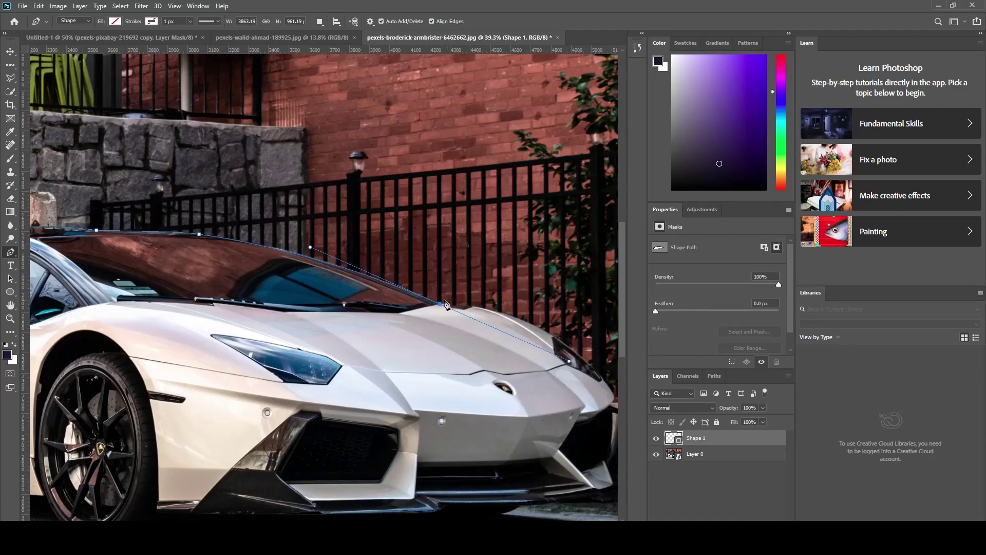
pyautogui.click(425, 316)
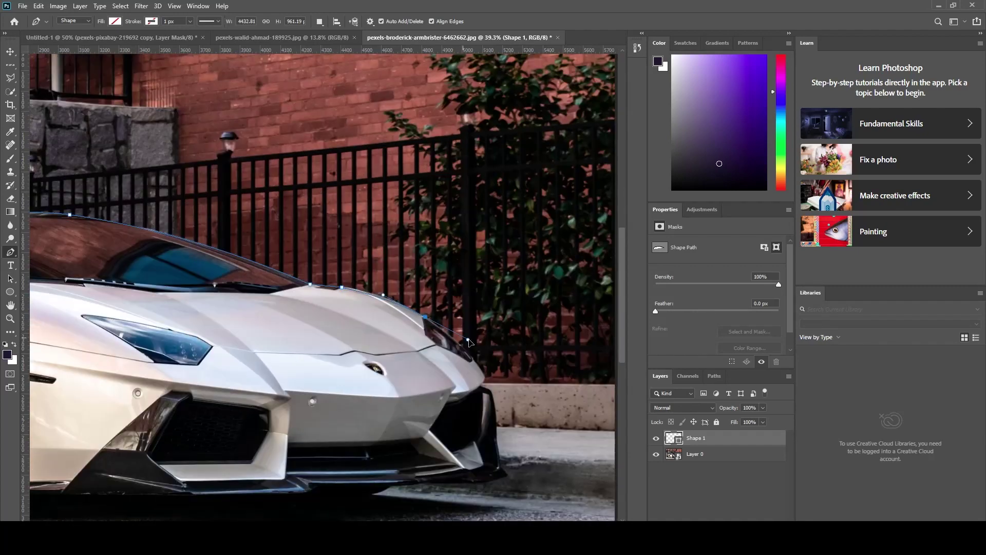
pyautogui.click(475, 356)
pyautogui.moveTo(475, 357); pyautogui.dragTo(421, 303)
pyautogui.click(436, 329)
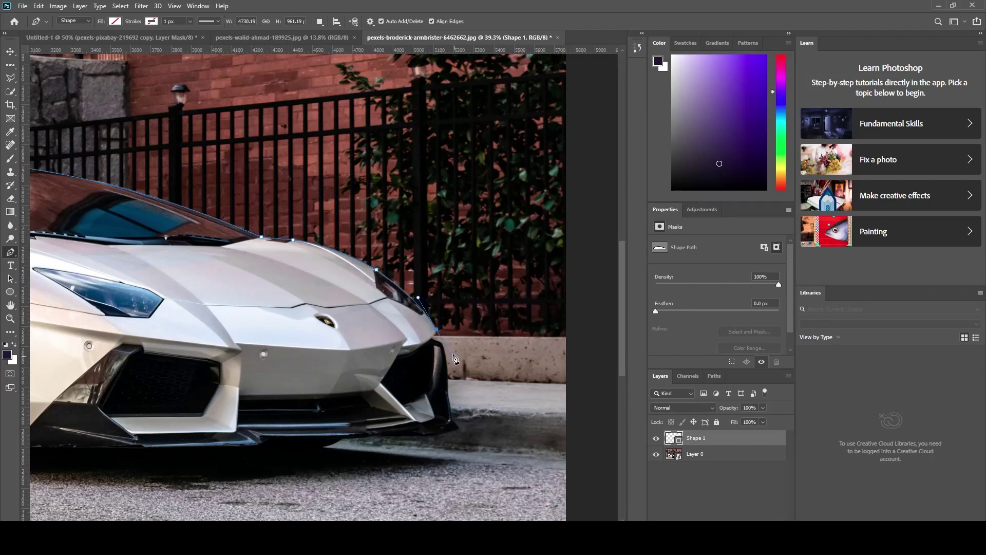
pyautogui.click(454, 361)
# Undo the misplaced points and trace along the front bumper to the front tyre.
pyautogui.hotkey('ctrl', 'z')
pyautogui.moveTo(447, 361); pyautogui.dragTo(409, 262)
pyautogui.click(411, 277)
pyautogui.click(409, 293)
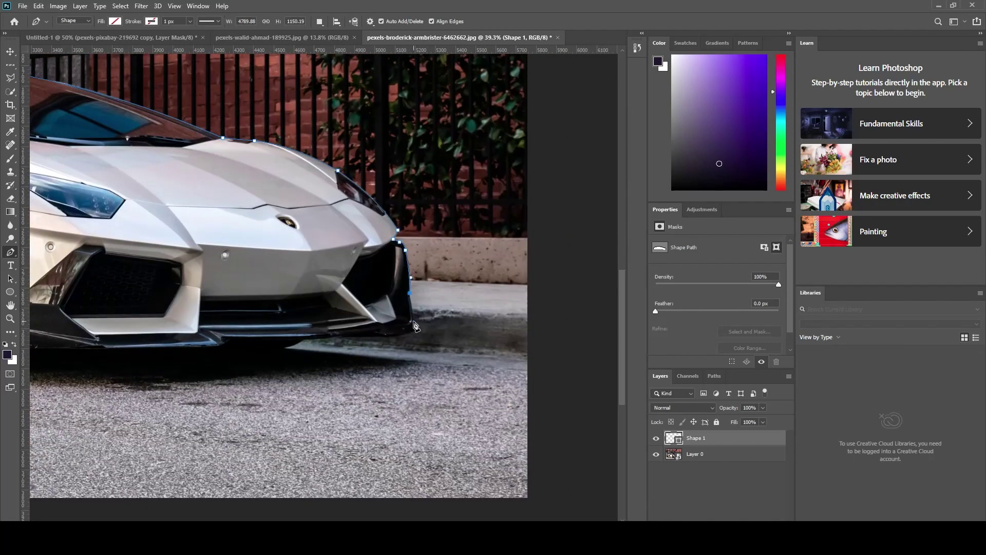
pyautogui.moveTo(367, 337); pyautogui.dragTo(388, 339)
pyautogui.click(305, 340)
pyautogui.moveTo(134, 367); pyautogui.dragTo(338, 311)
pyautogui.click(272, 296)
pyautogui.click(178, 292)
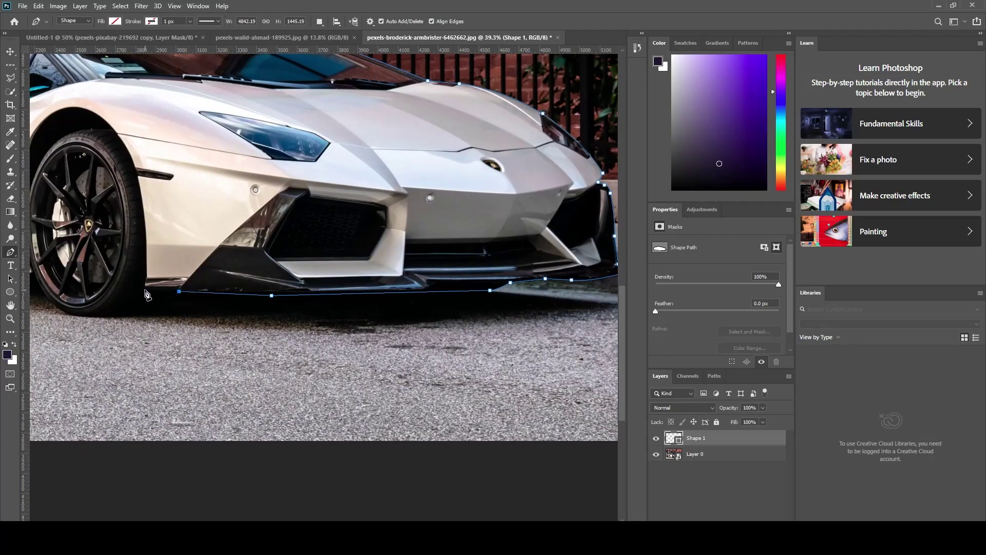
pyautogui.click(86, 316)
# Extend the outline along the car's lower side and curve it around the rear wheel.
pyautogui.moveTo(75, 321)
pyautogui.mouseDown()
pyautogui.moveTo(209, 316)
pyautogui.moveTo(163, 271)
pyautogui.mouseUp()
pyautogui.moveTo(212, 324); pyautogui.dragTo(481, 325)
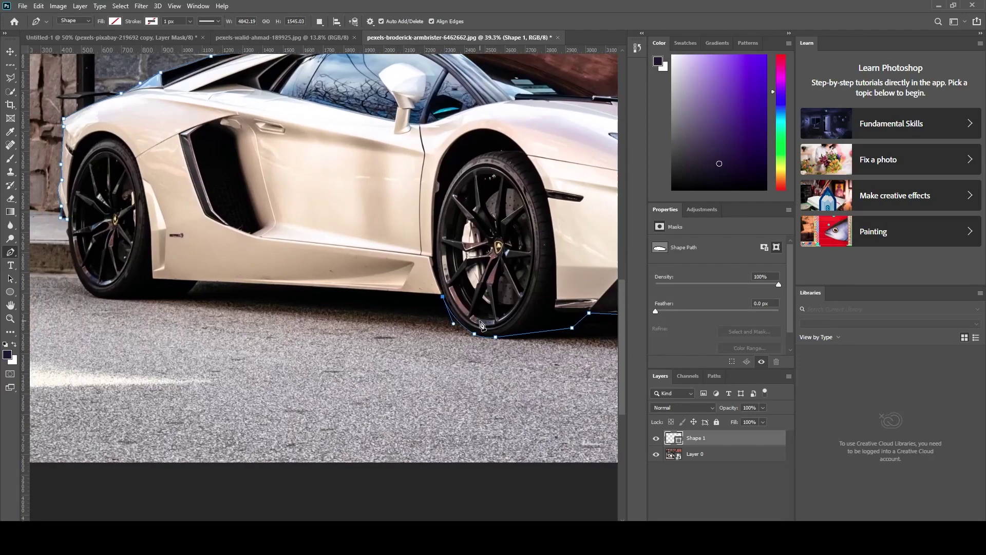
pyautogui.click(197, 282)
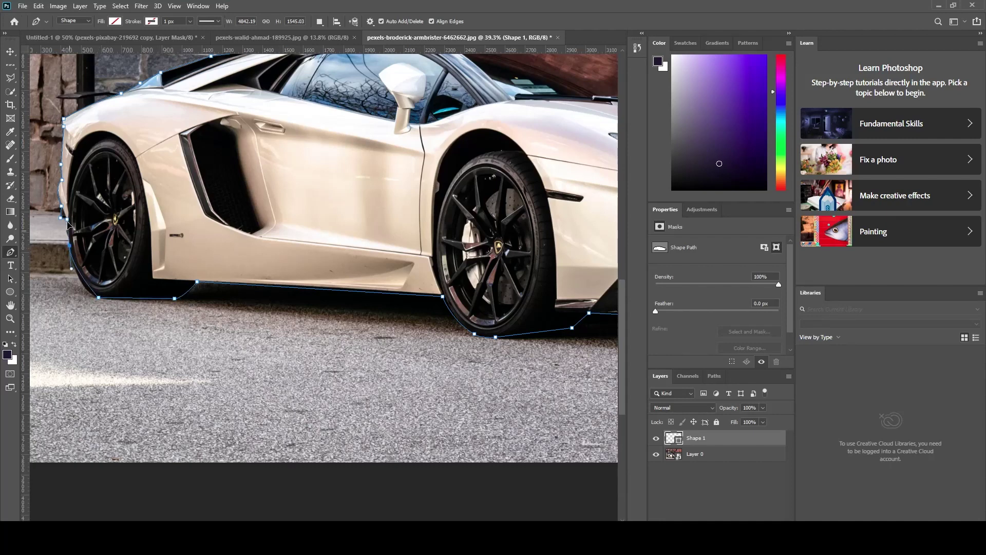
pyautogui.moveTo(68, 224); pyautogui.dragTo(67, 203)
pyautogui.scroll(-2, 282, 278)
pyautogui.scroll(-2, 283, 277)
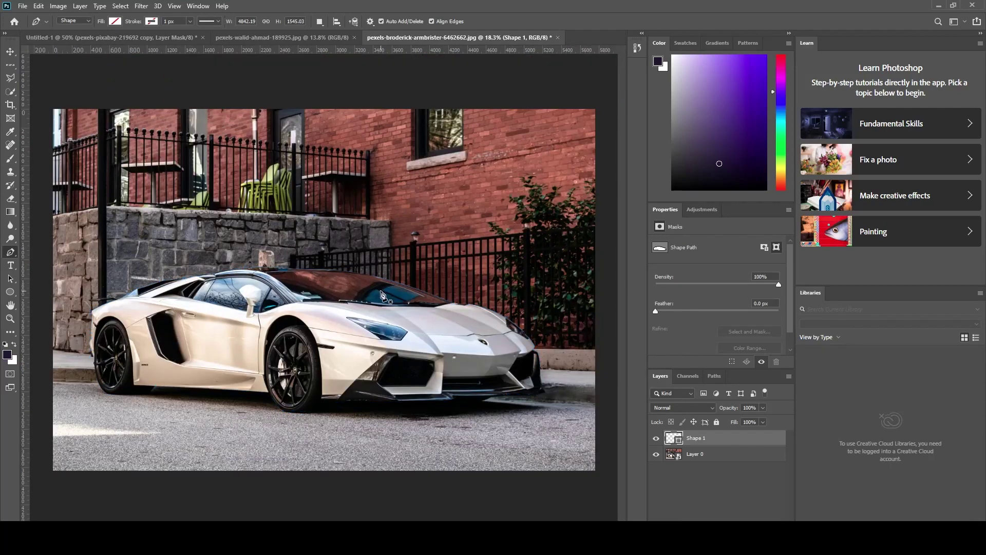
# Load the car path as a selection, move the cut-out car into the composite and scale it down.
pyautogui.hotkey('ctrl', 'Return')
pyautogui.press('v')
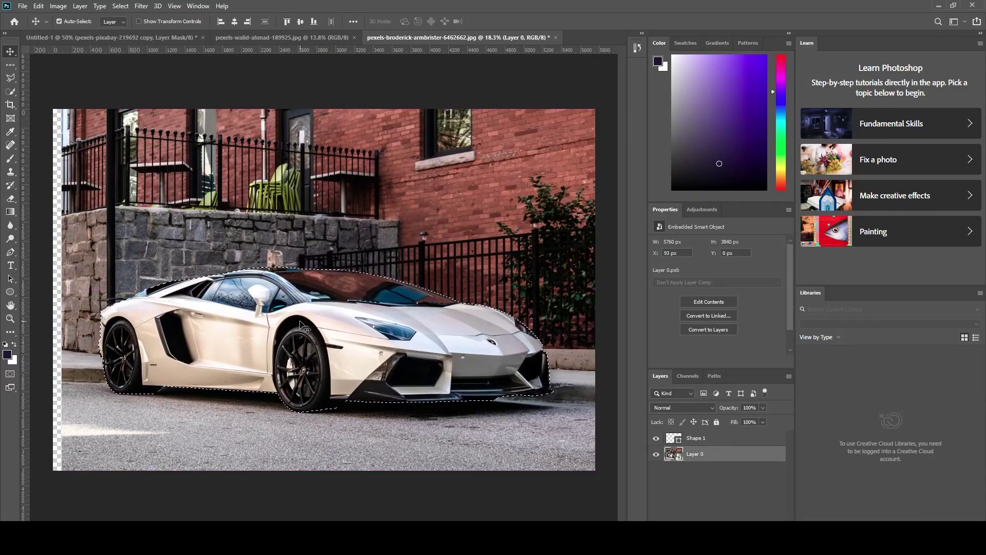
pyautogui.rightClick(716, 454)
pyautogui.press('Escape')
pyautogui.moveTo(323, 334); pyautogui.dragTo(308, 283)
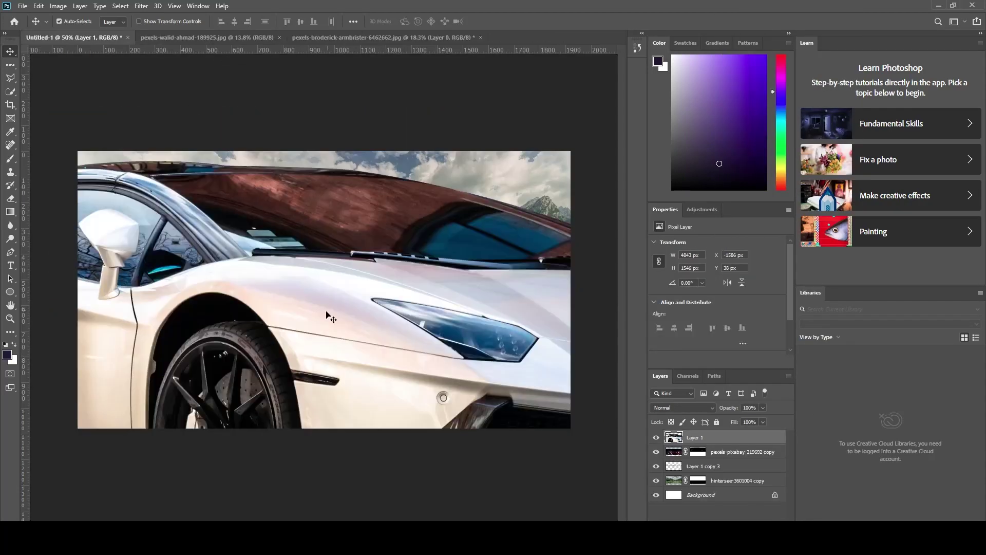
pyautogui.hotkey('ctrl', 't')
pyautogui.moveTo(292, 154)
pyautogui.mouseDown()
pyautogui.moveTo(292, 209)
pyautogui.moveTo(418, 190)
pyautogui.mouseUp()
pyautogui.press('Return')
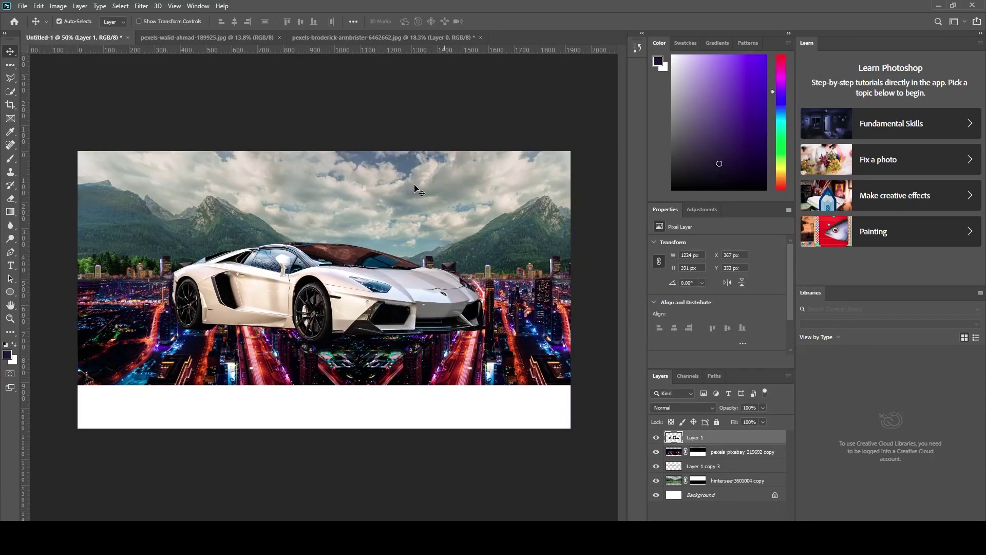
# Place the plaza photo below the hidden car layer and enlarge it to fill the canvas.
pyautogui.hotkey('alt', 'Tab')
pyautogui.moveTo(456, 82); pyautogui.dragTo(281, 405)
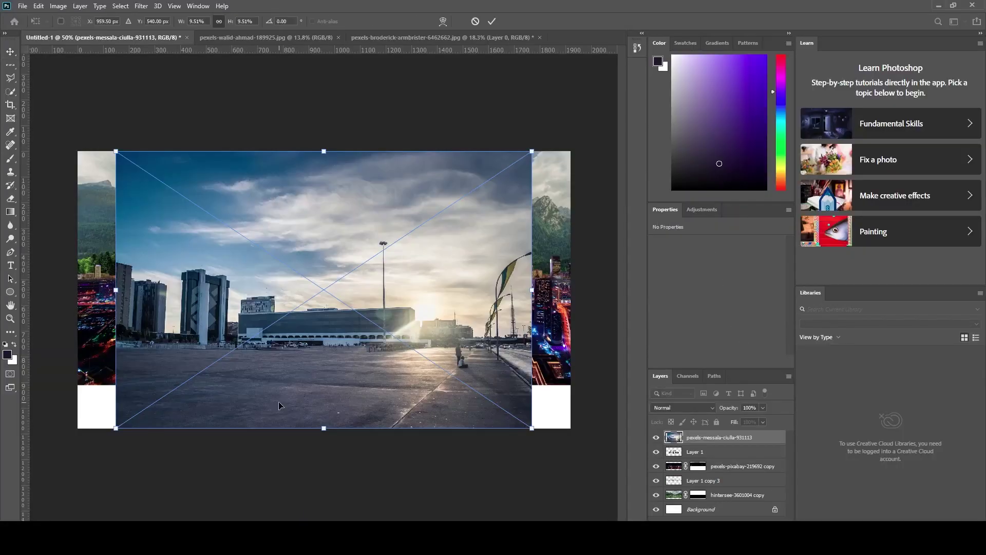
pyautogui.moveTo(722, 455); pyautogui.dragTo(722, 458)
pyautogui.click(656, 437)
pyautogui.hotkey('ctrl', 't')
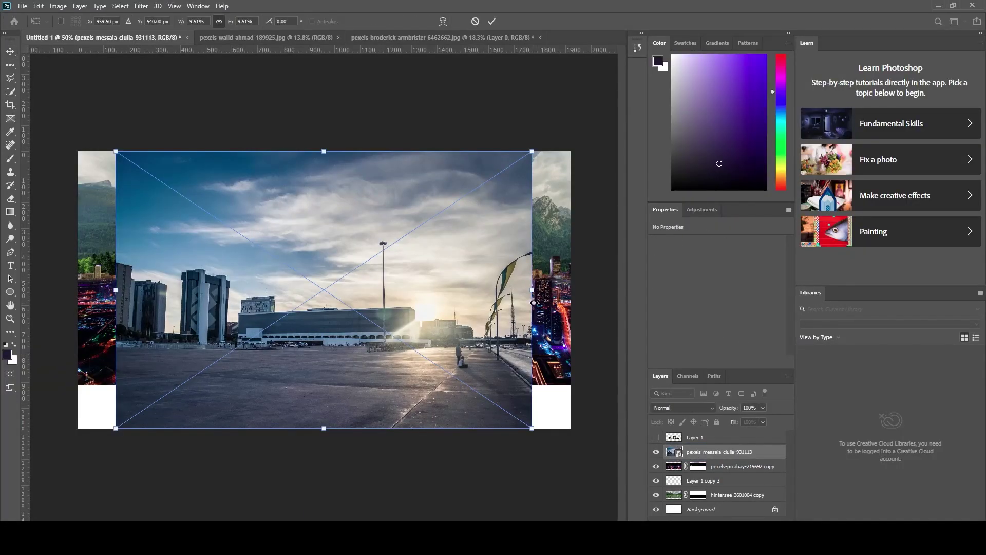
pyautogui.moveTo(532, 428); pyautogui.dragTo(571, 455)
pyautogui.moveTo(116, 151); pyautogui.dragTo(78, 125)
pyautogui.moveTo(335, 212); pyautogui.dragTo(335, 185)
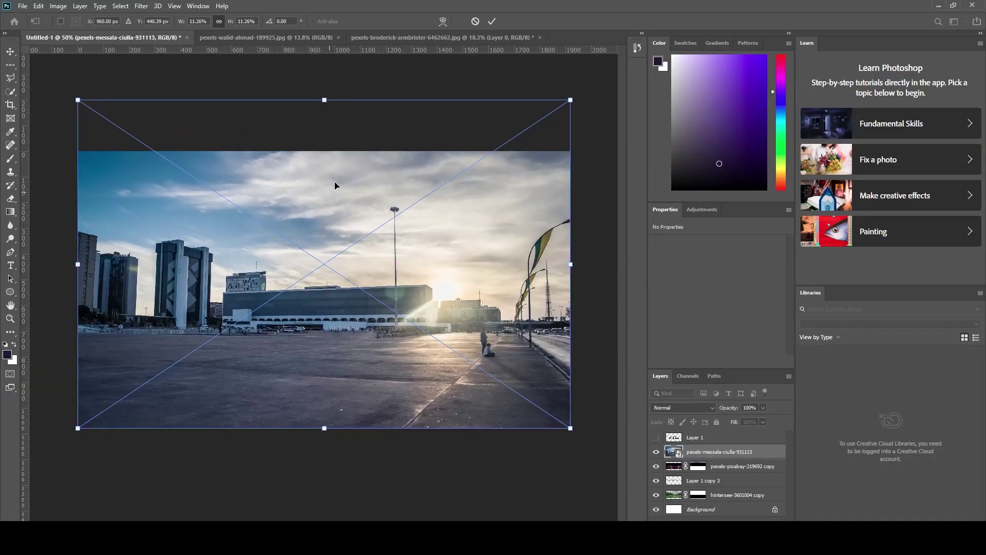
pyautogui.click(496, 21)
pyautogui.press('l')
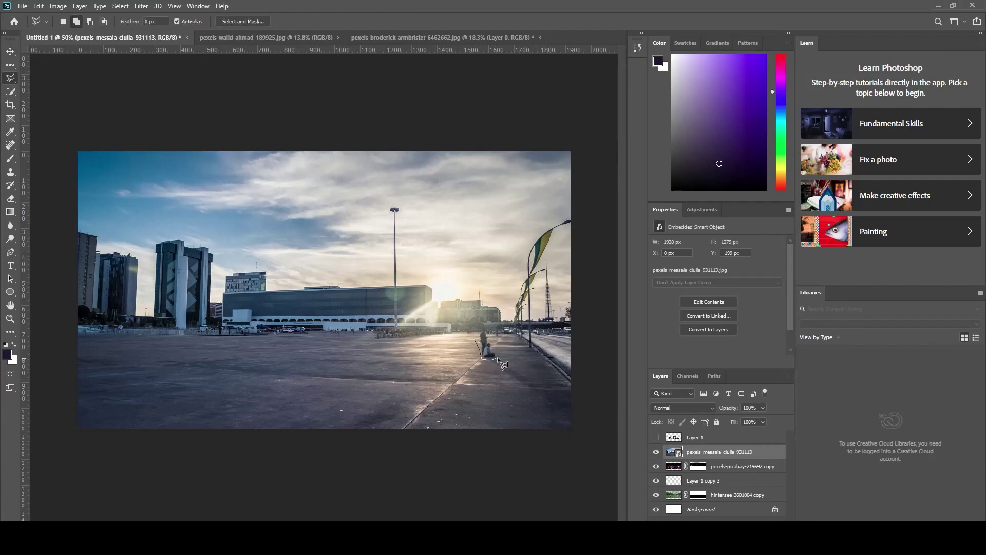
# Rasterize the plaza photo layer and patch the people on the right walkway with nearby pavement.
pyautogui.rightClick(690, 452)
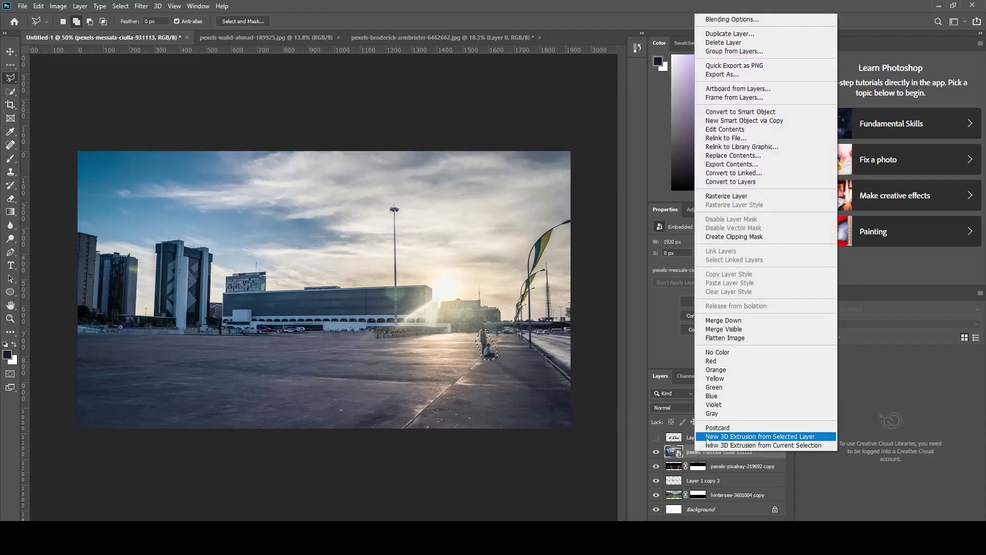
pyautogui.click(749, 439)
pyautogui.hotkey('ctrl', 'd')
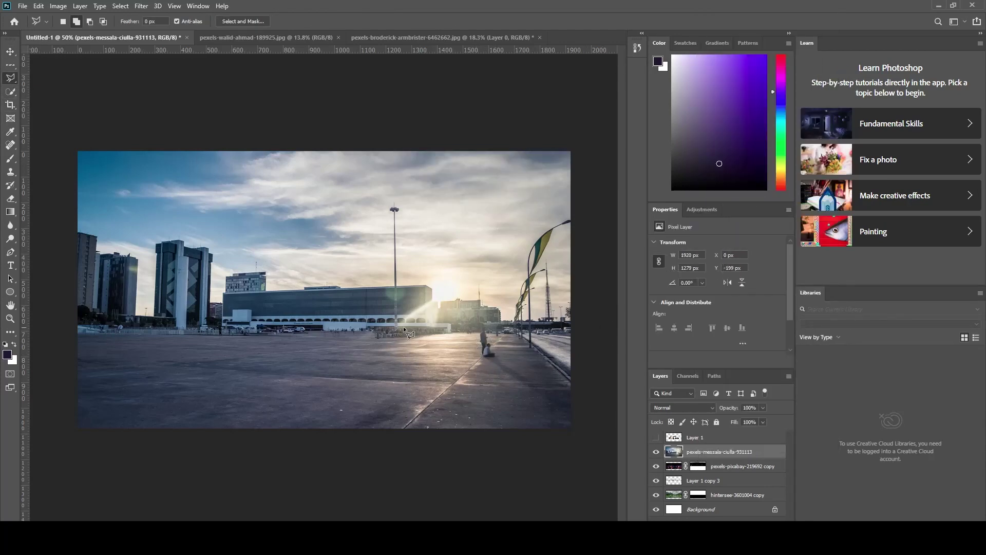
pyautogui.click(10, 145)
pyautogui.hotkey('shift', 'j')
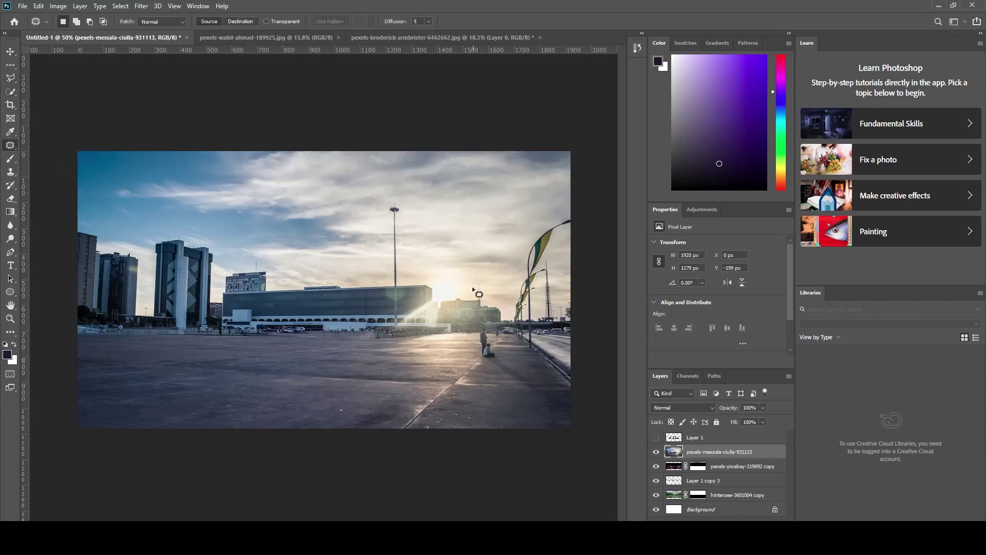
pyautogui.moveTo(482, 337); pyautogui.dragTo(519, 362)
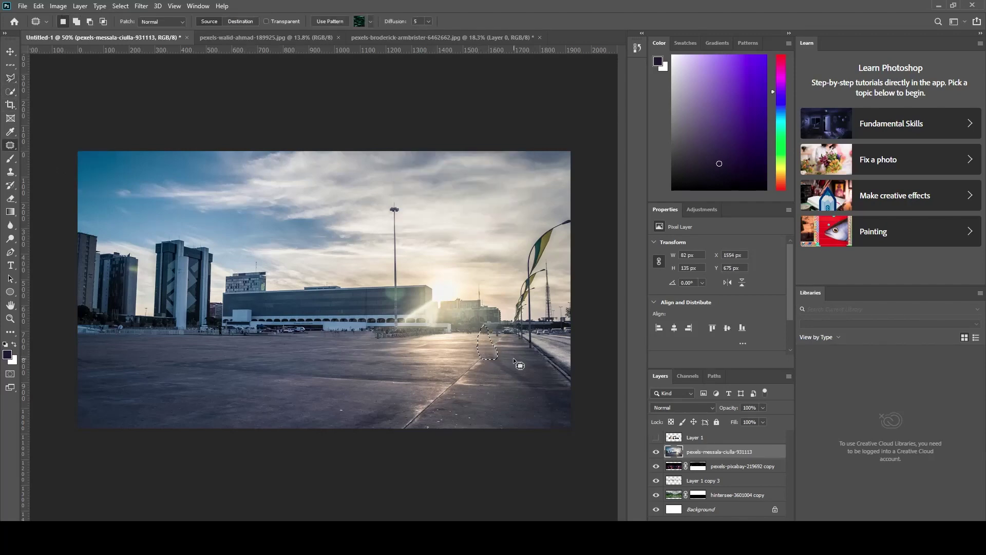
pyautogui.hotkey('ctrl', 'd')
pyautogui.click(10, 52)
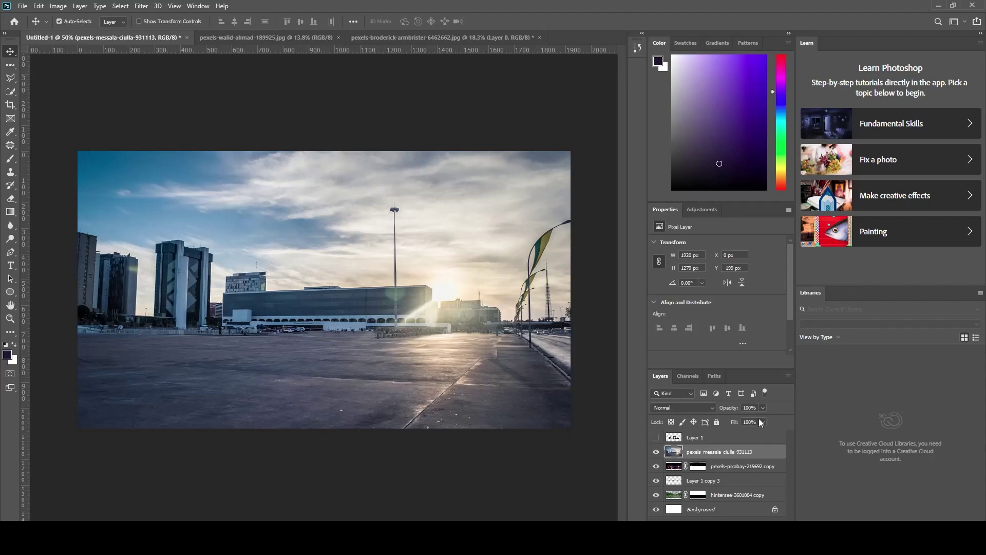
# Mask the plaza photo with a black brush at 10% smoothing, hiding its sky to reveal mountains and city.
pyautogui.click(708, 511)
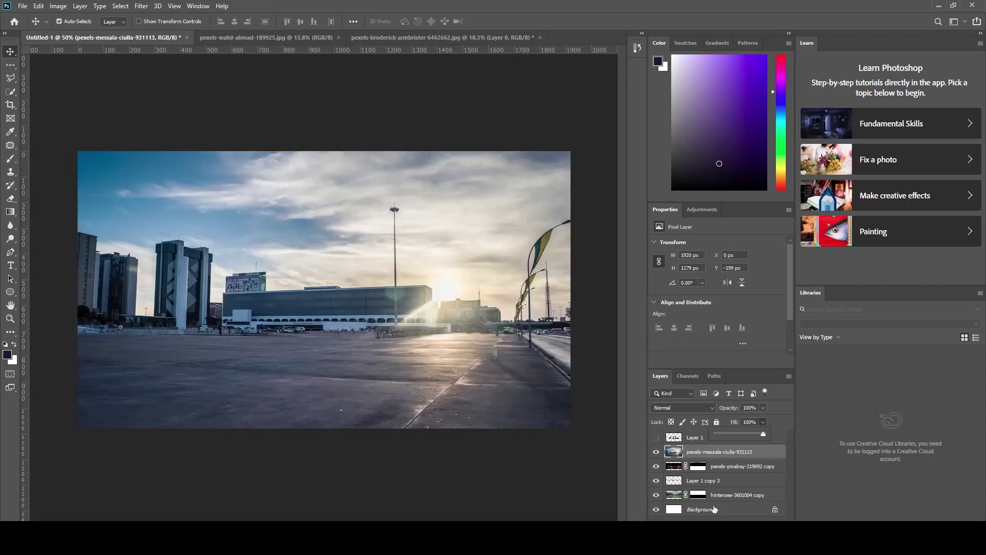
pyautogui.click(7, 163)
pyautogui.press('x')
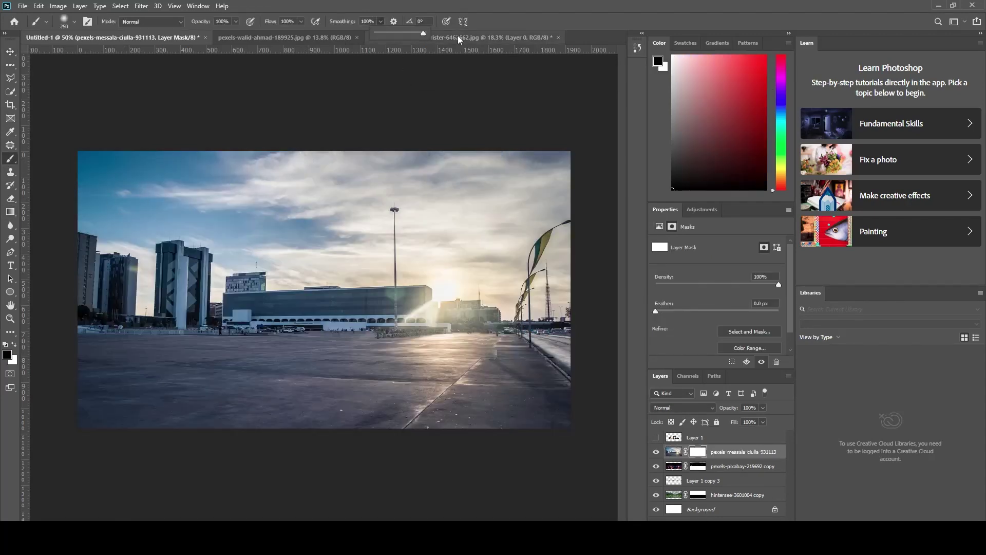
pyautogui.click(381, 21)
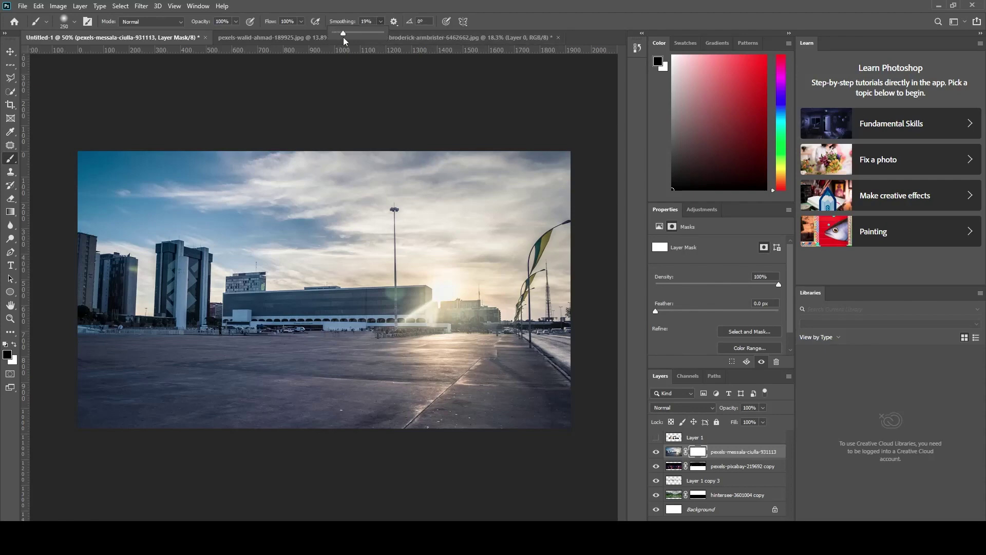
pyautogui.moveTo(344, 38); pyautogui.dragTo(338, 38)
pyautogui.moveTo(358, 152)
pyautogui.mouseDown()
pyautogui.moveTo(126, 158)
pyautogui.moveTo(493, 190)
pyautogui.moveTo(87, 221)
pyautogui.moveTo(560, 226)
pyautogui.mouseUp()
pyautogui.moveTo(81, 291); pyautogui.dragTo(474, 279)
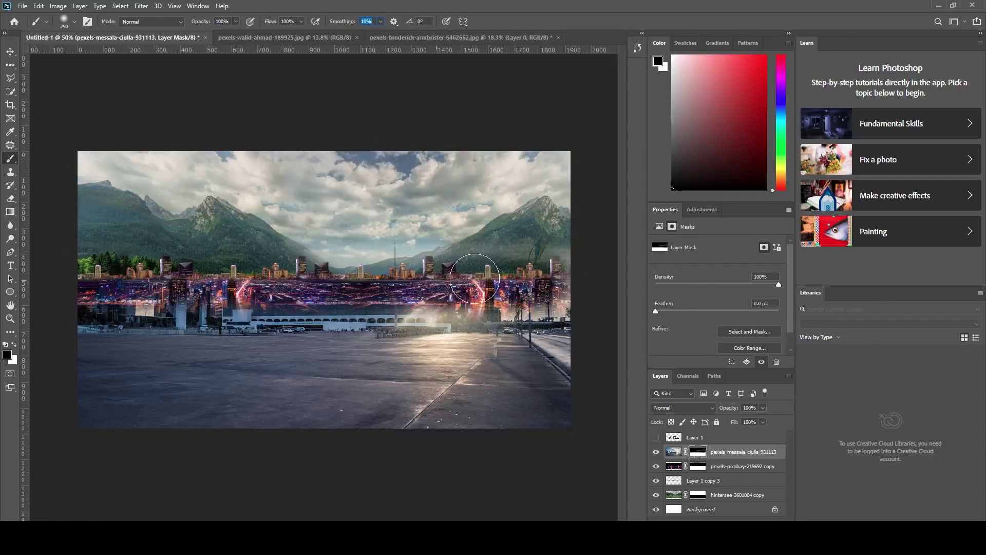
# With smaller brushes (90, then 70), reveal city lights over the lower buildings.
pyautogui.press('[')
pyautogui.press('[')
pyautogui.press('[')
pyautogui.moveTo(557, 293)
pyautogui.mouseDown()
pyautogui.moveTo(114, 315)
pyautogui.moveTo(570, 320)
pyautogui.mouseUp()
pyautogui.press('[')
pyautogui.press('[')
pyautogui.moveTo(72, 324)
pyautogui.mouseDown()
pyautogui.moveTo(579, 324)
pyautogui.moveTo(77, 319)
pyautogui.moveTo(532, 333)
pyautogui.moveTo(99, 329)
pyautogui.mouseUp()
pyautogui.moveTo(176, 338); pyautogui.dragTo(507, 339)
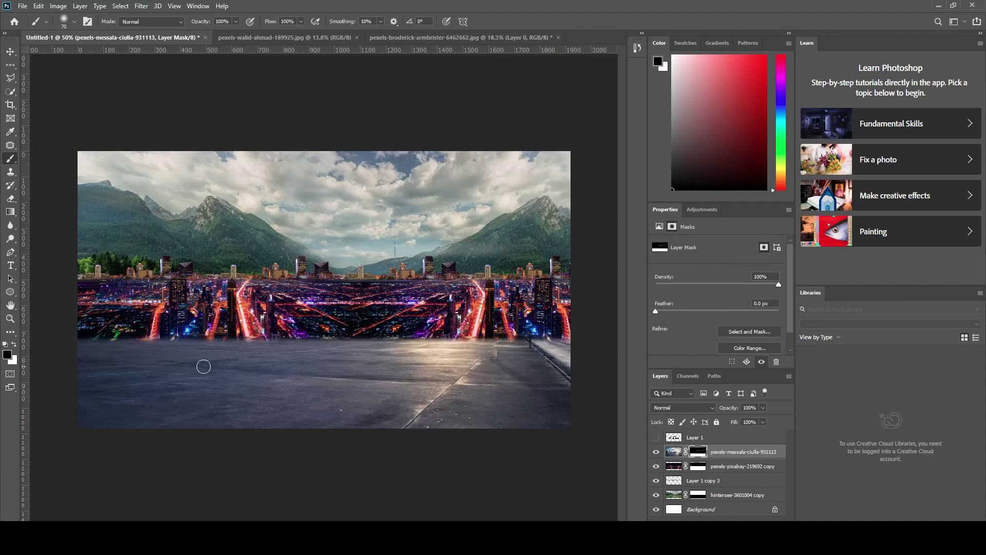
# Nudge and stretch the plaza ground upward and blend its seam with the city lights.
pyautogui.press('v')
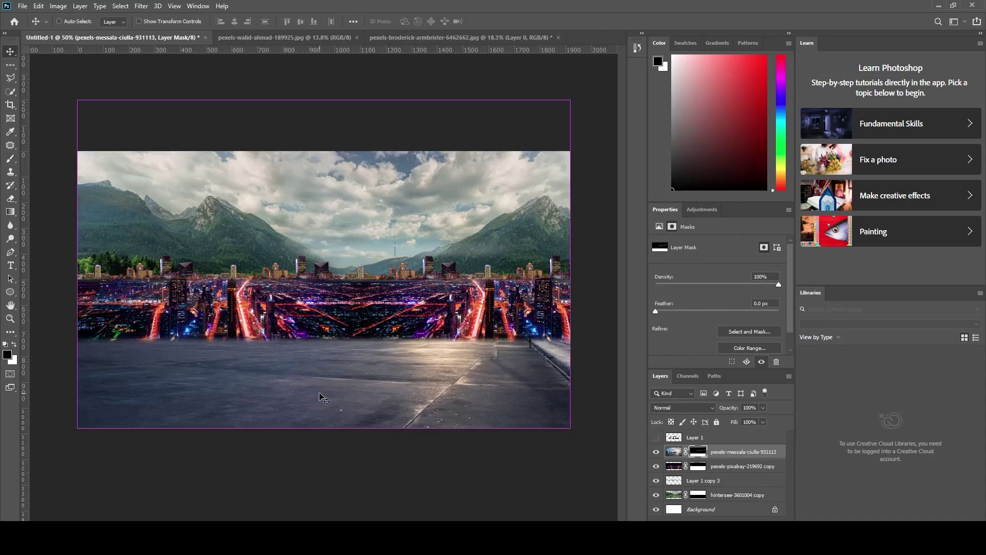
pyautogui.moveTo(328, 99); pyautogui.dragTo(328, 94)
pyautogui.press('b')
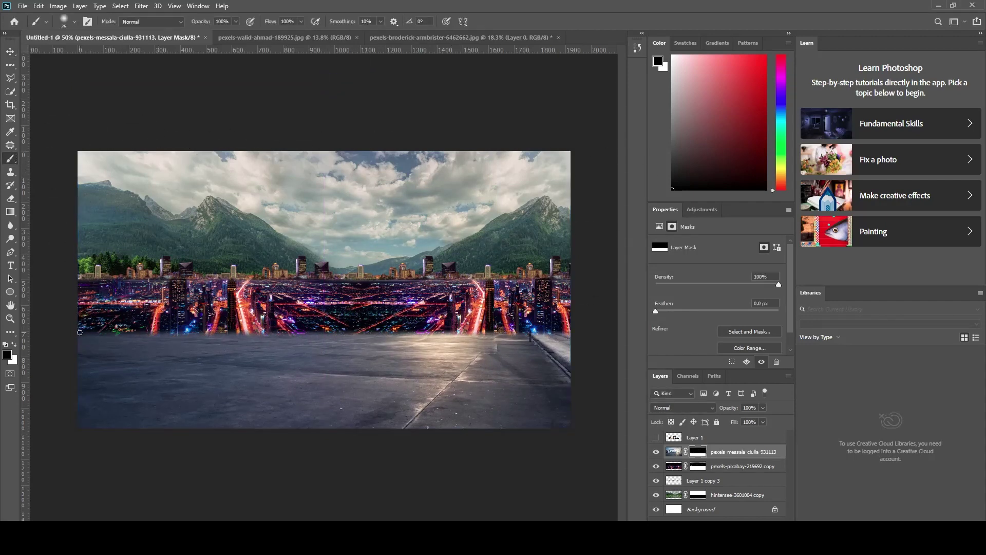
pyautogui.moveTo(97, 330); pyautogui.dragTo(575, 333)
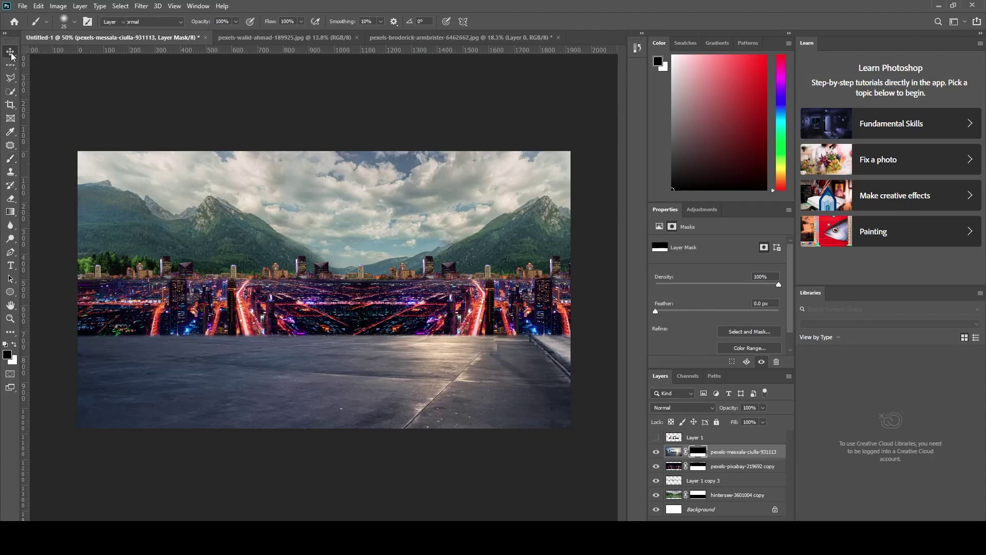
pyautogui.hotkey('ctrl', 't')
pyautogui.moveTo(324, 72); pyautogui.dragTo(324, 55)
pyautogui.click(509, 21)
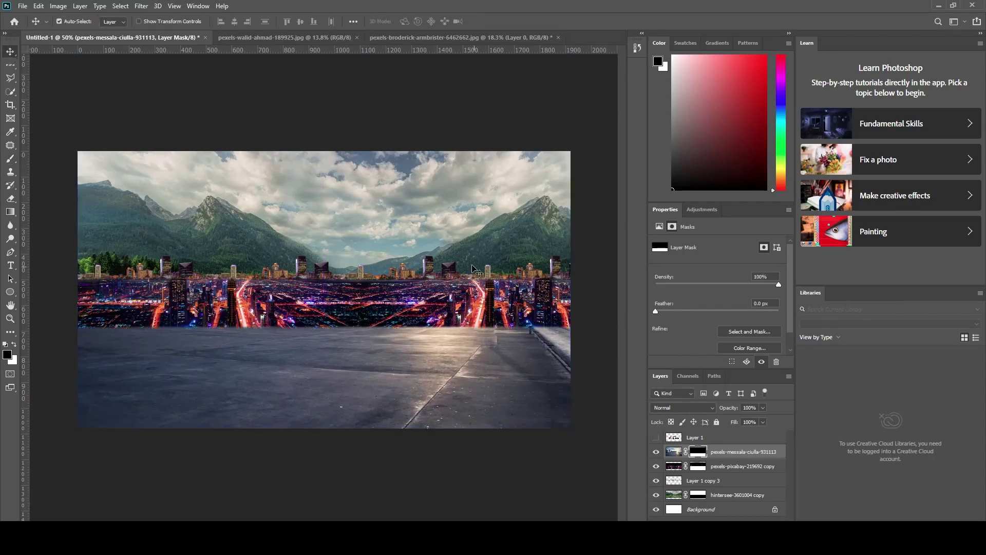
# Show the car layer, scale it down and set it on the lower-left road.
pyautogui.click(656, 437)
pyautogui.click(694, 437)
pyautogui.hotkey('ctrl', 't')
pyautogui.moveTo(539, 341); pyautogui.dragTo(390, 308)
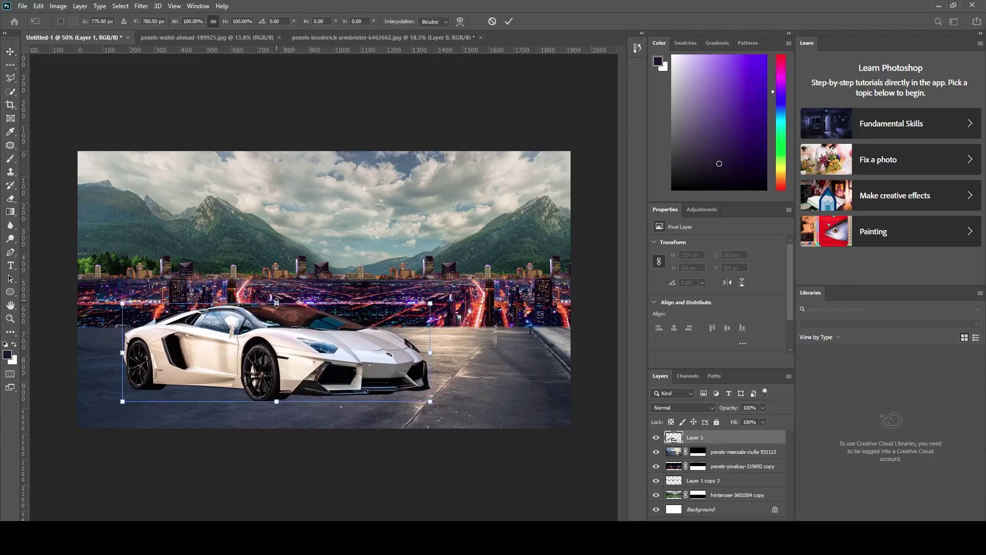
pyautogui.moveTo(211, 325); pyautogui.dragTo(260, 351)
pyautogui.moveTo(343, 375); pyautogui.dragTo(355, 383)
pyautogui.click(508, 21)
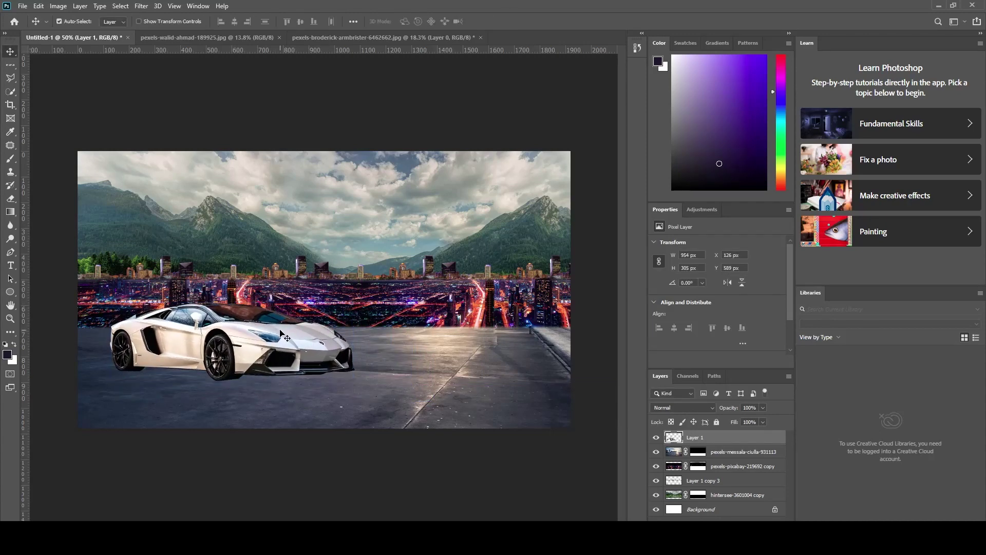
pyautogui.moveTo(280, 333); pyautogui.dragTo(287, 332)
# Hide the car and open the guardrail photo 1609041775.jpg in Photoshop.
pyautogui.click(656, 437)
pyautogui.hotkey('alt', 'Tab')
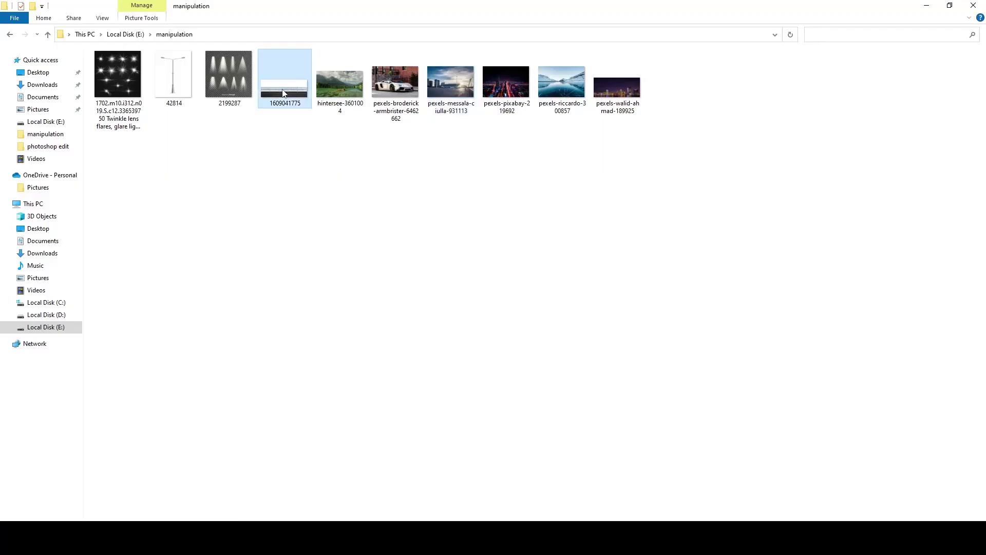
pyautogui.moveTo(293, 82); pyautogui.dragTo(518, 36)
# Select the white background with Color Range and turn it into an inverted mask showing the rail.
pyautogui.click(120, 5)
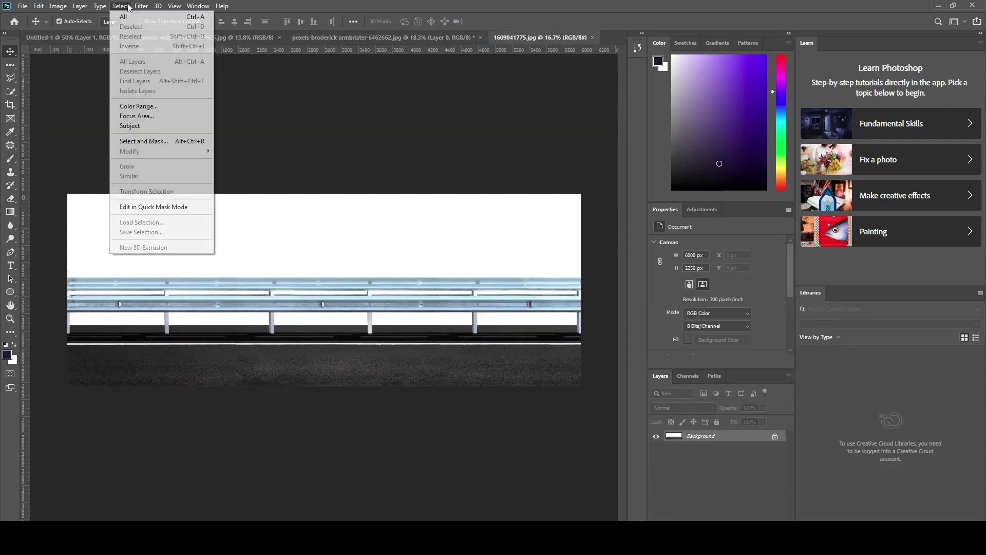
pyautogui.click(139, 103)
pyautogui.click(311, 215)
pyautogui.click(570, 122)
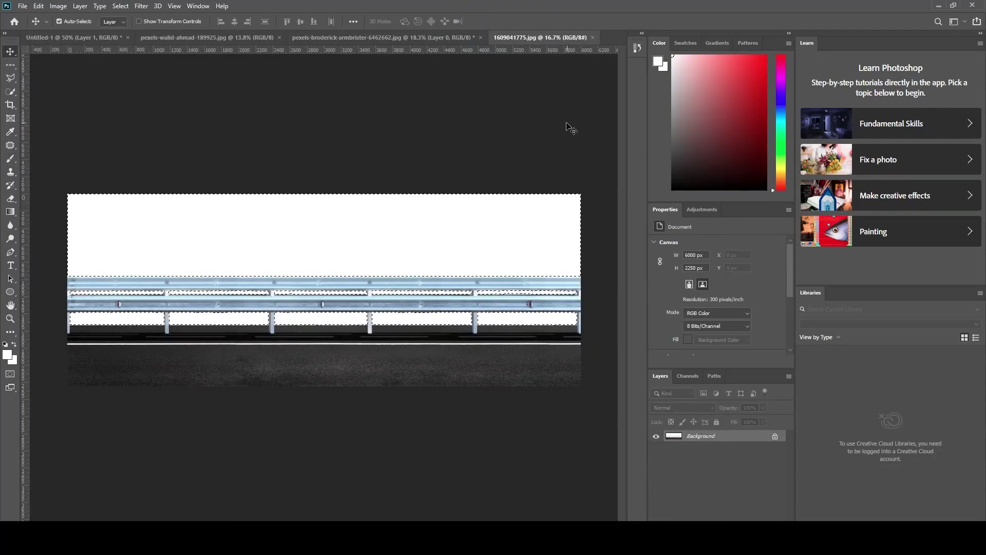
pyautogui.press('v')
pyautogui.moveTo(298, 288); pyautogui.dragTo(308, 295)
pyautogui.press('Return')
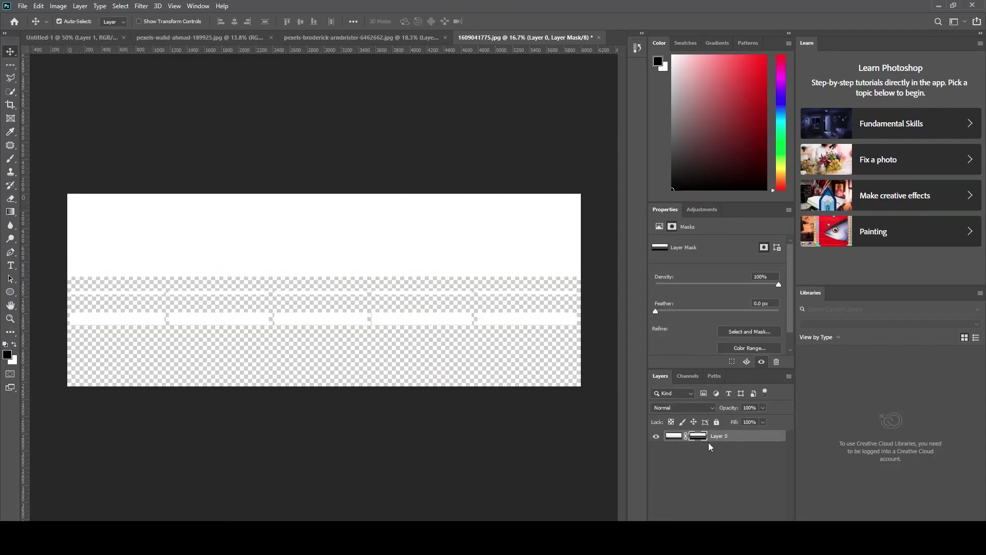
pyautogui.hotkey('ctrl', 'i')
# Shift the rail image upward and shrink it.
pyautogui.moveTo(380, 313); pyautogui.dragTo(361, 245)
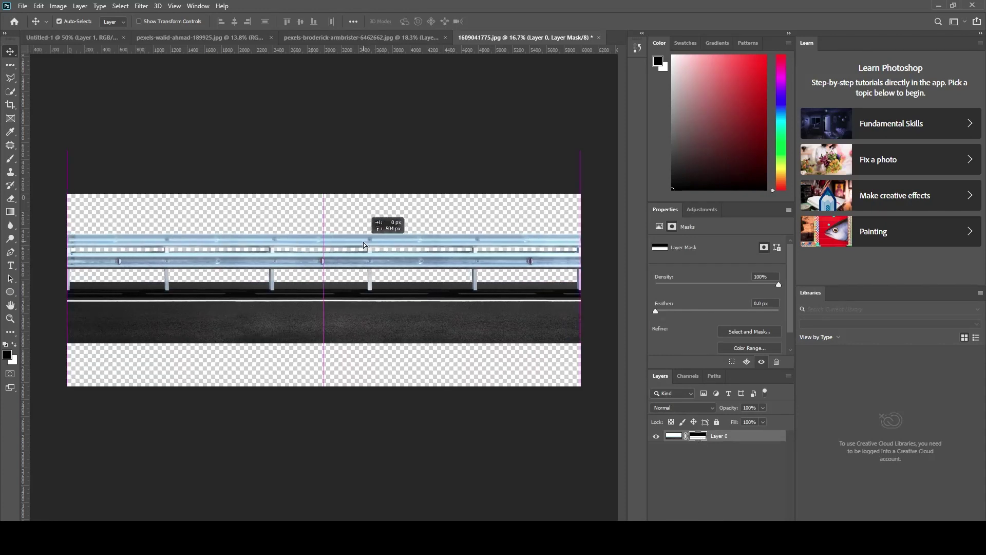
pyautogui.hotkey('ctrl', 't')
pyautogui.moveTo(66, 150); pyautogui.dragTo(84, 165)
pyautogui.press('Return')
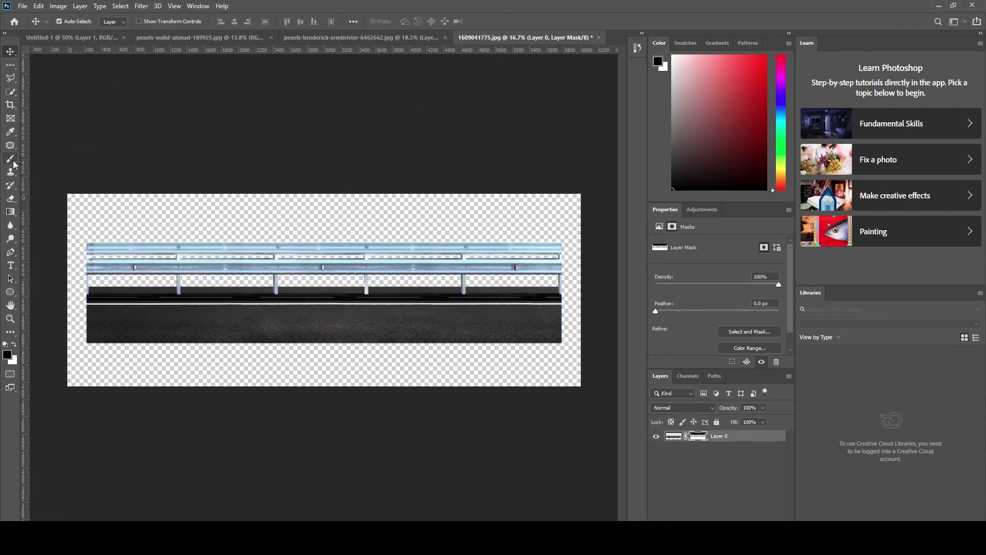
# Quick-select and delete the dark asphalt strip beneath the guardrail.
pyautogui.click(10, 91)
pyautogui.click(116, 295)
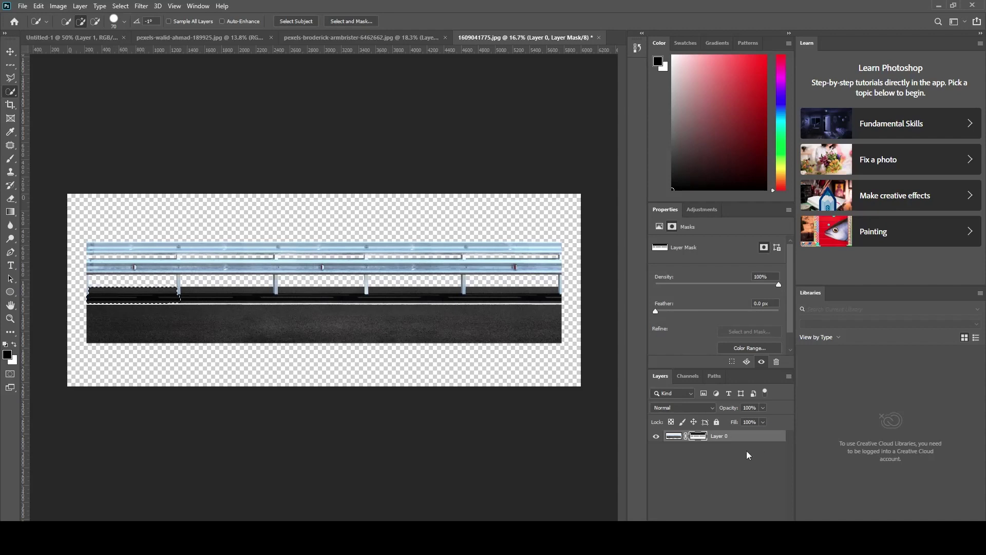
pyautogui.click(673, 436)
pyautogui.press('Delete')
pyautogui.press('Delete')
pyautogui.press('Delete')
pyautogui.press('Delete')
pyautogui.moveTo(319, 295); pyautogui.dragTo(544, 297)
pyautogui.press('Delete')
pyautogui.moveTo(496, 324); pyautogui.dragTo(555, 324)
pyautogui.press('Delete')
pyautogui.press('Delete')
pyautogui.moveTo(462, 324)
pyautogui.mouseDown()
pyautogui.moveTo(98, 323)
pyautogui.moveTo(474, 306)
pyautogui.mouseUp()
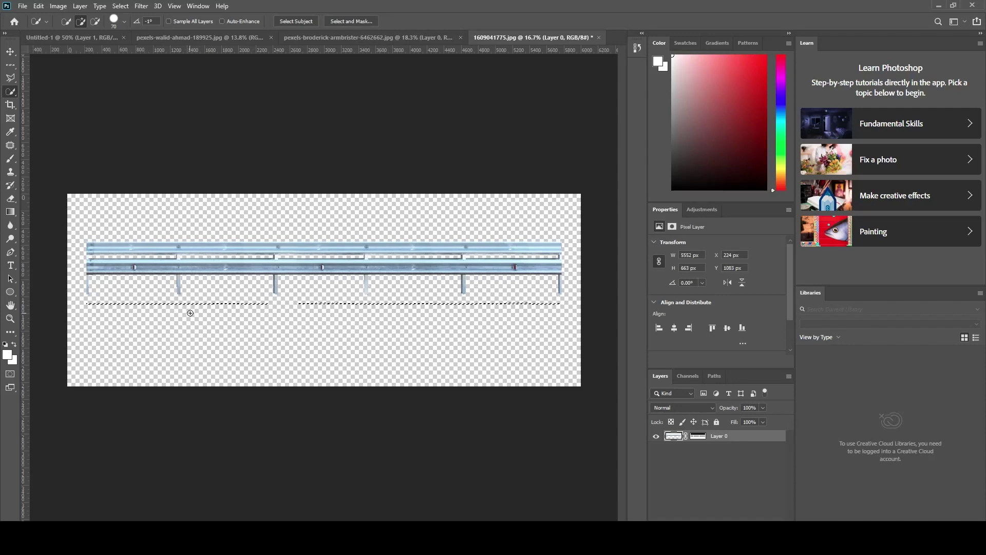
pyautogui.press('Delete')
# Cut the guardrail, paste it into Untitled-1, shrink it and move it to the road edge.
pyautogui.hotkey('ctrl', 'a')
pyautogui.hotkey('ctrl', 'x')
pyautogui.hotkey('ctrl', 'Tab')
pyautogui.hotkey('ctrl', 'v')
pyautogui.hotkey('ctrl', 't')
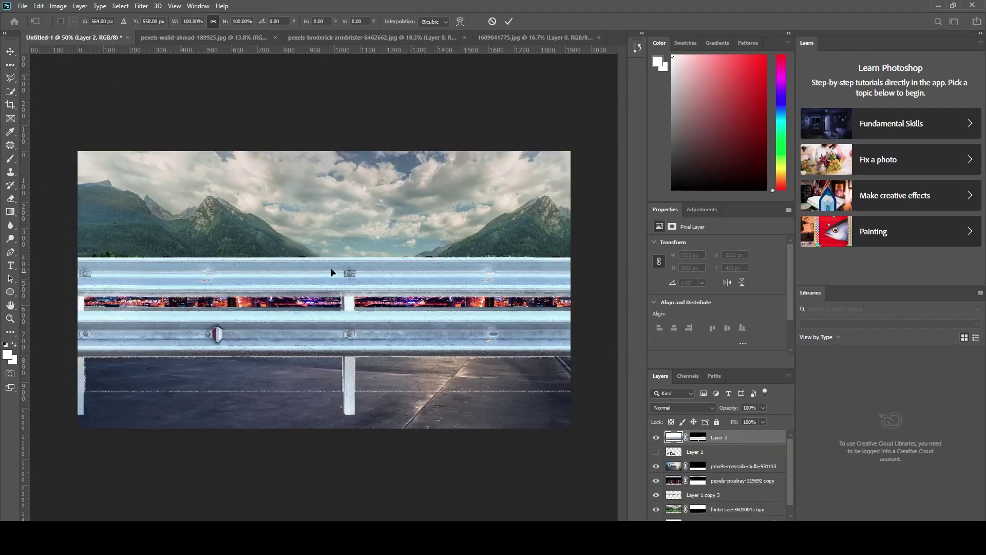
pyautogui.moveTo(119, 322)
pyautogui.mouseDown()
pyautogui.moveTo(215, 364)
pyautogui.moveTo(324, 249)
pyautogui.moveTo(287, 324)
pyautogui.mouseUp()
pyautogui.moveTo(209, 265); pyautogui.dragTo(219, 247)
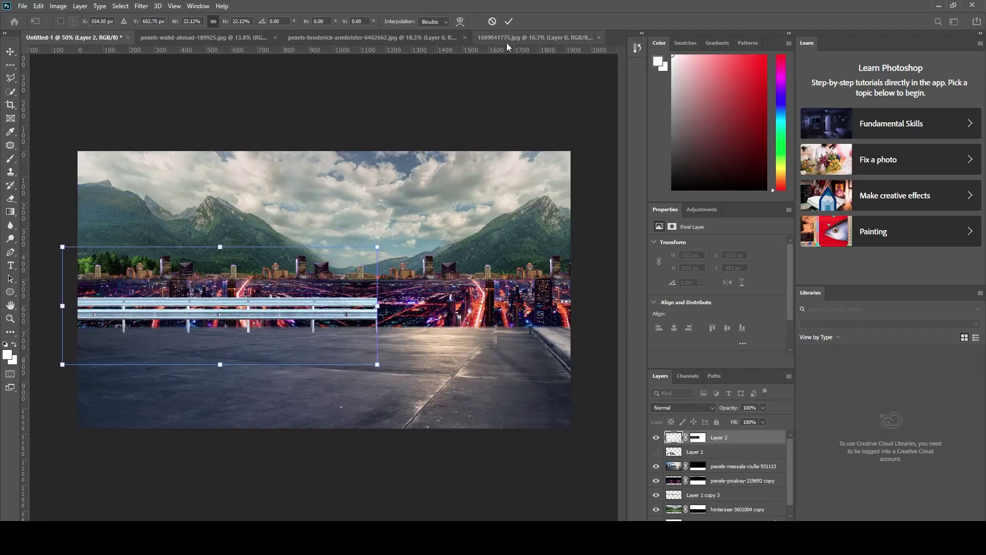
# Refine the guardrail's size and position, lowering and narrowing it slightly.
pyautogui.press('Return')
pyautogui.hotkey('ctrl', 't')
pyautogui.moveTo(379, 242); pyautogui.dragTo(361, 256)
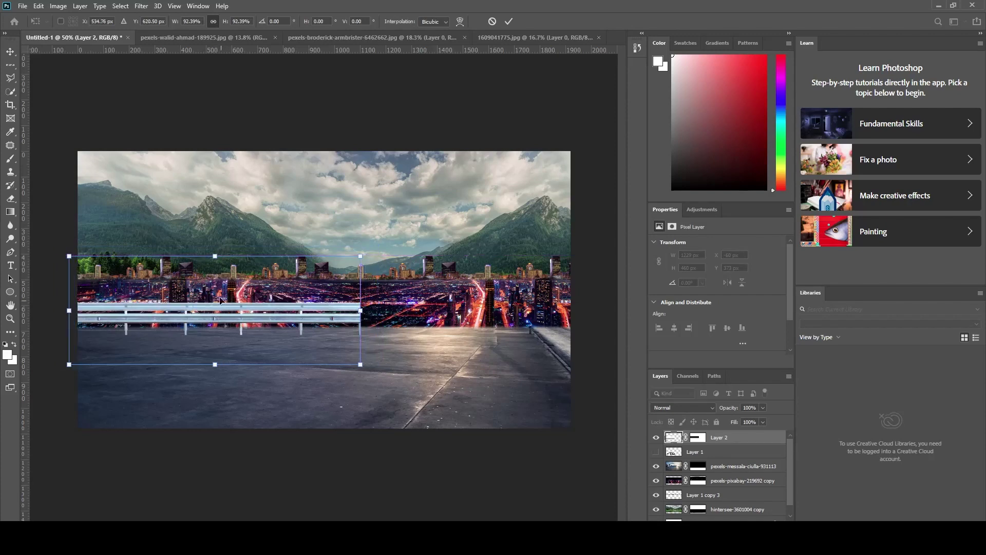
pyautogui.moveTo(361, 364); pyautogui.dragTo(336, 359)
pyautogui.click(509, 21)
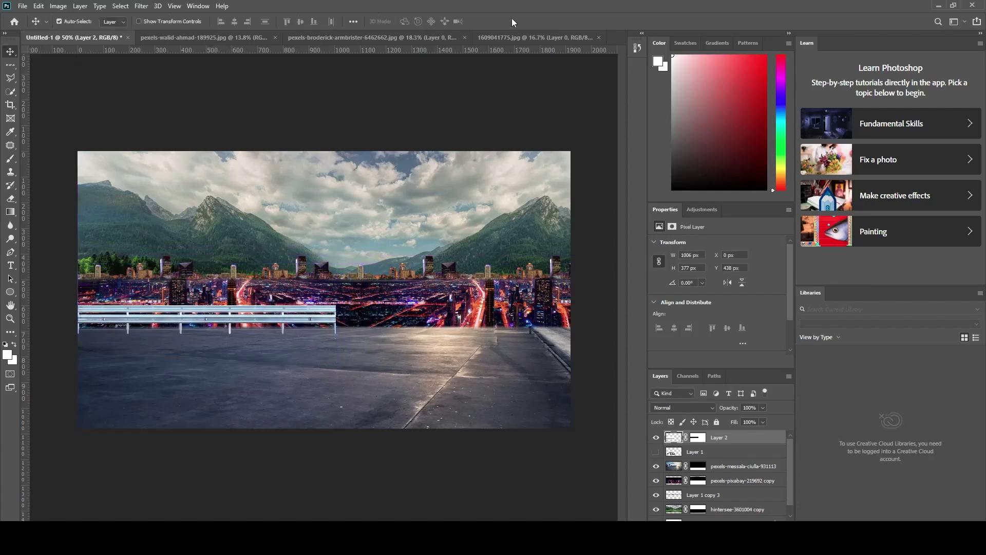
# Duplicate the guardrail to the right, align the copy, and ready a black brush on its mask.
pyautogui.moveTo(277, 315); pyautogui.dragTo(518, 314)
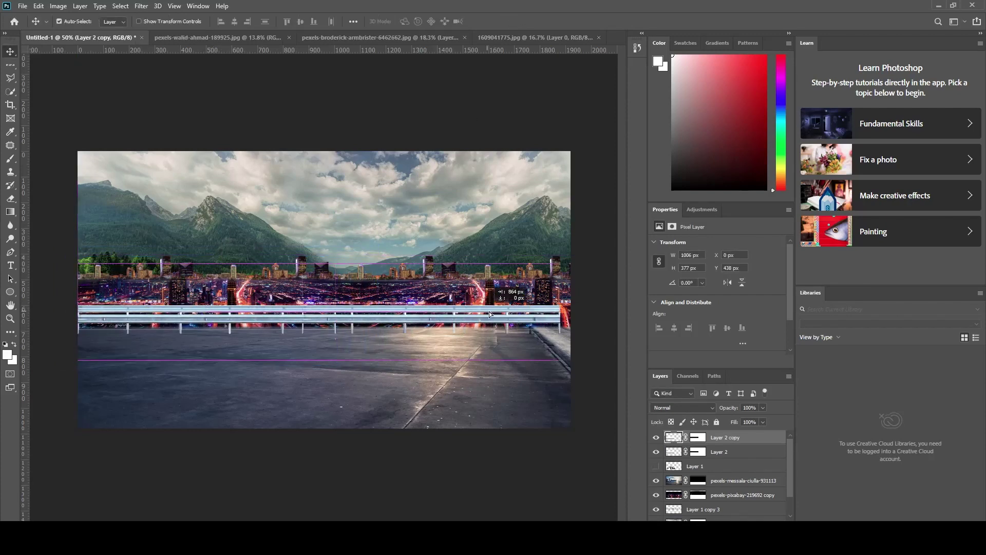
pyautogui.moveTo(478, 316); pyautogui.dragTo(474, 316)
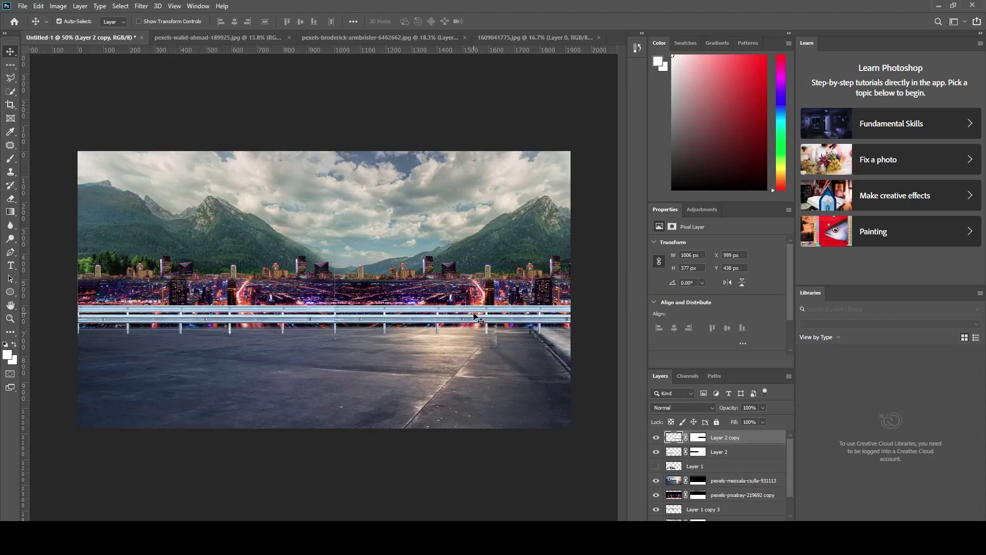
pyautogui.click(698, 437)
pyautogui.press('d')
pyautogui.press('b')
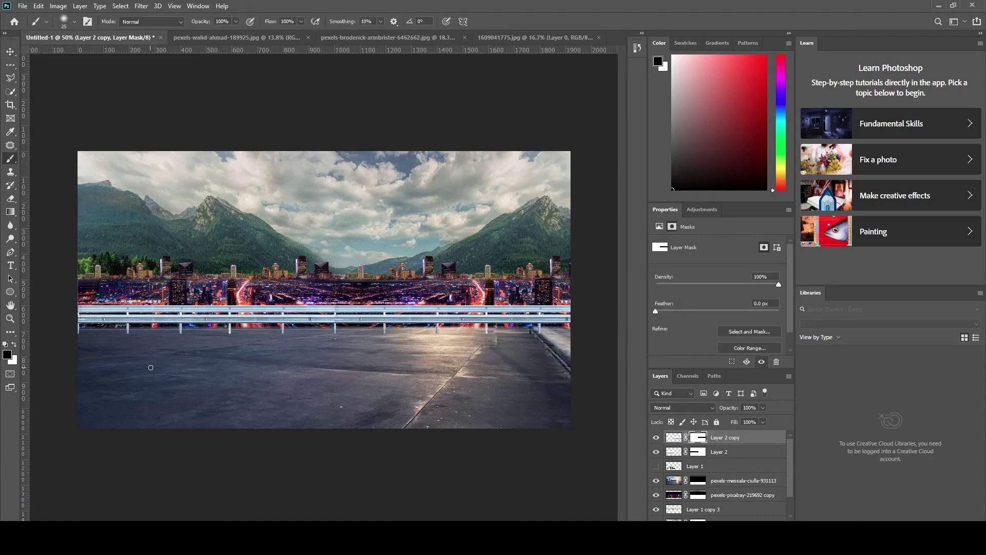
# Review the guardrail layer masks, switching between the original and duplicate rail masks.
pyautogui.scroll(3, 155, 365)
pyautogui.hotkey('alt', '[')
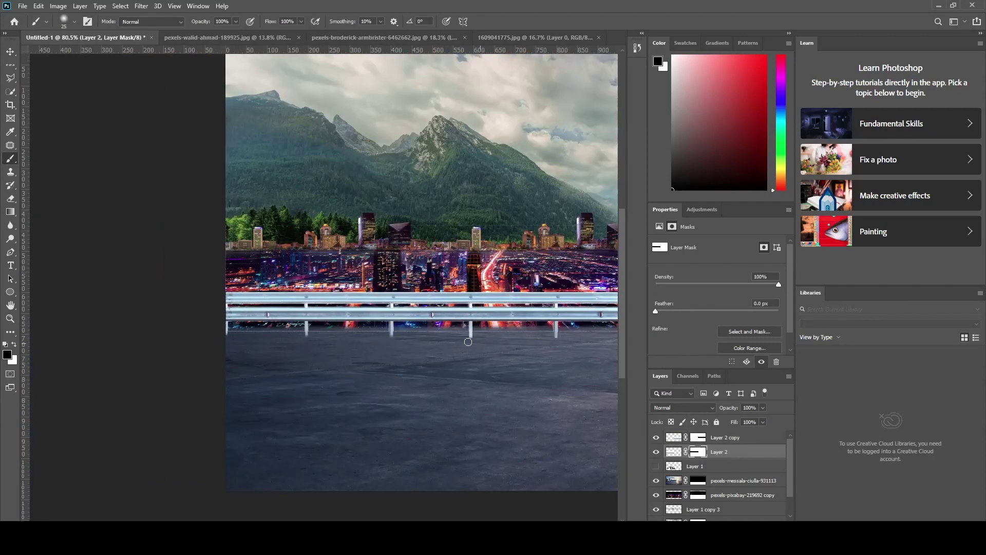
pyautogui.hscroll(5, 468, 341)
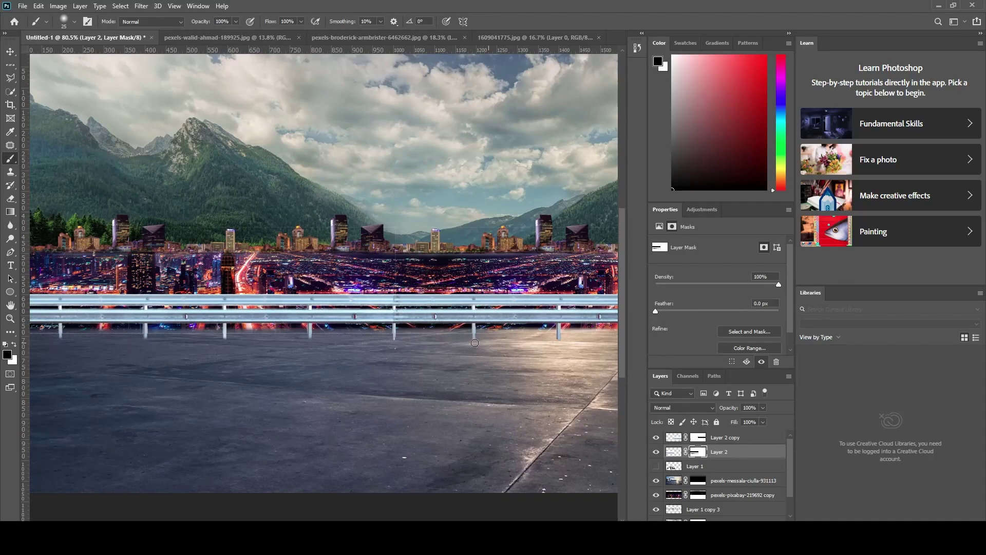
pyautogui.hotkey('alt', ']')
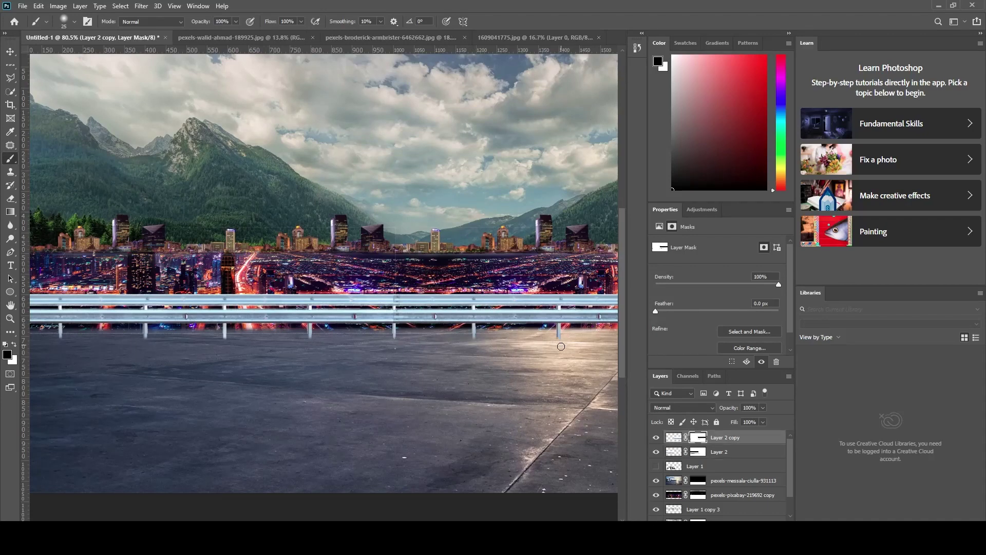
pyautogui.hscroll(4, 561, 346)
pyautogui.scroll(-3, 286, 342)
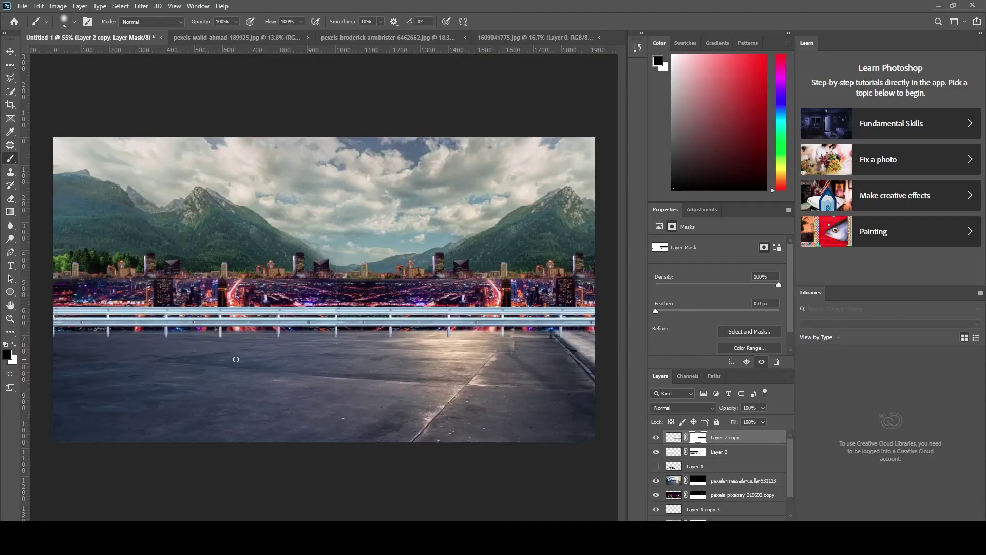
# Show the car layer again above the guardrail layers, nudging it slightly left and down.
pyautogui.click(656, 465)
pyautogui.click(719, 466)
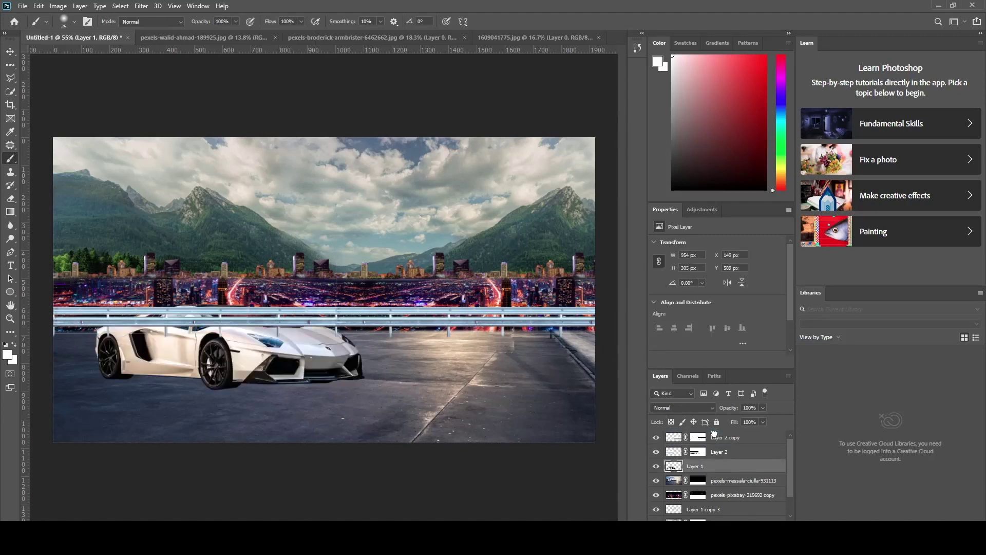
pyautogui.moveTo(719, 466); pyautogui.dragTo(718, 433)
pyautogui.press('v')
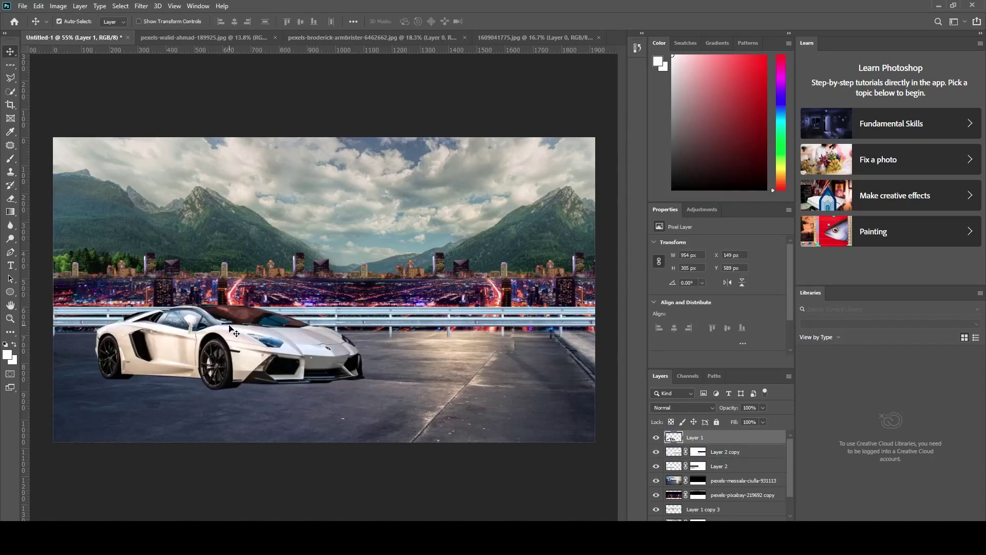
pyautogui.moveTo(236, 341); pyautogui.dragTo(226, 348)
# Merge the two guardrail layers into a single Layer 2 copy.
pyautogui.click(719, 451)
pyautogui.rightClick(732, 467)
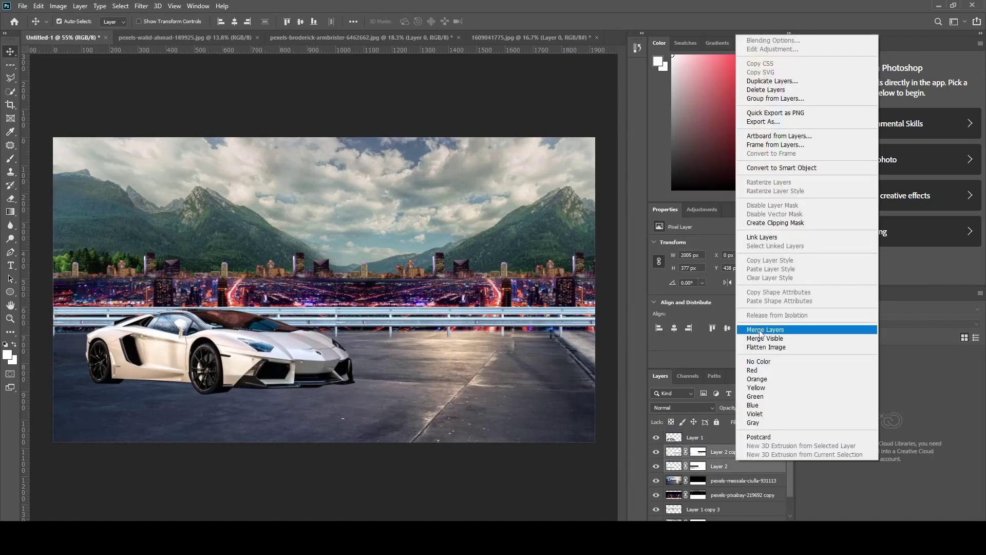
pyautogui.click(749, 330)
pyautogui.scroll(-1, 698, 462)
pyautogui.click(717, 499)
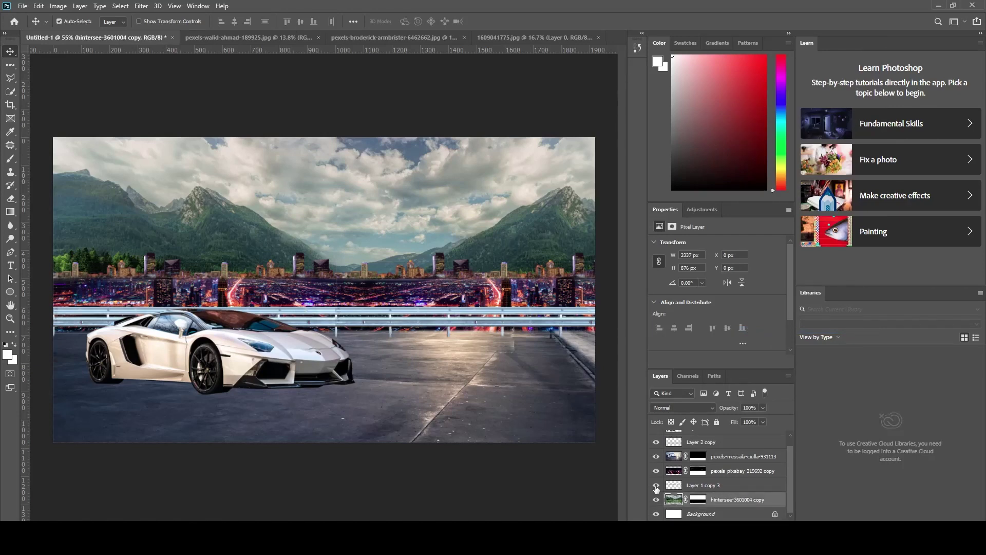
# Add a clipped Levels adjustment that darkens the sky and mountains.
pyautogui.click(729, 520)
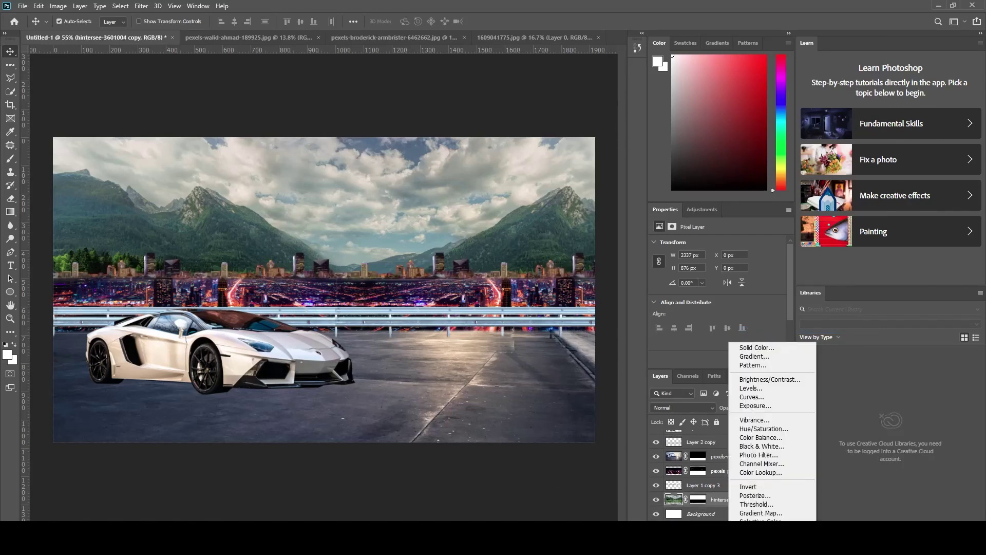
pyautogui.click(745, 392)
pyautogui.click(715, 362)
pyautogui.moveTo(780, 348); pyautogui.dragTo(719, 347)
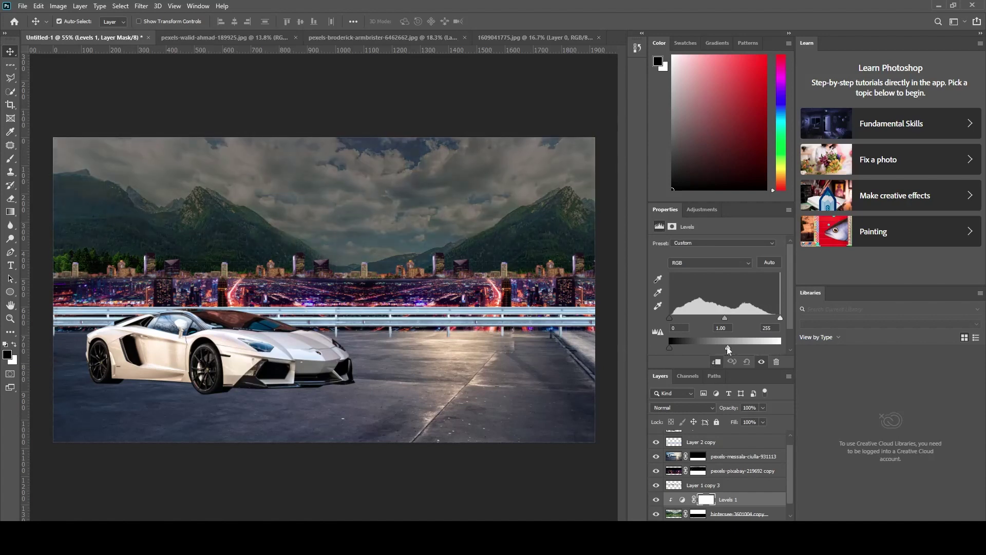
pyautogui.moveTo(669, 318); pyautogui.dragTo(678, 318)
pyautogui.moveTo(719, 348)
pyautogui.mouseDown()
pyautogui.moveTo(706, 348)
pyautogui.moveTo(739, 318)
pyautogui.mouseUp()
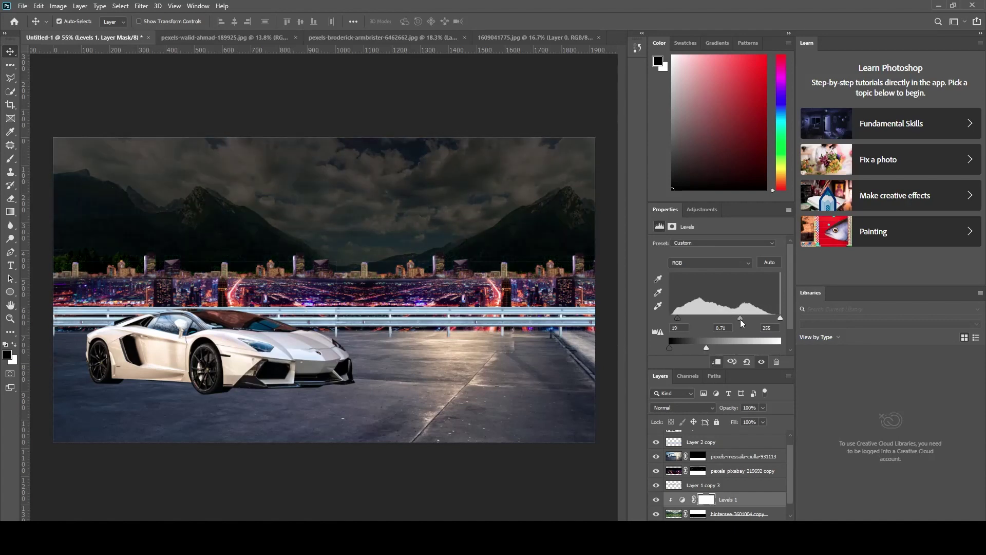
pyautogui.moveTo(669, 318); pyautogui.dragTo(675, 318)
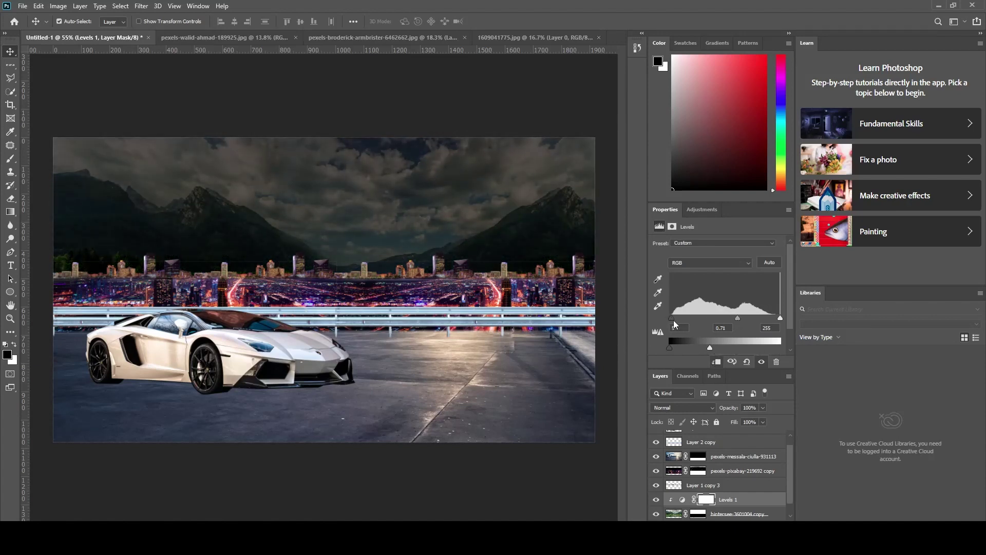
# Add Color Balance with midtones Cyan -8 and Hue/Saturation with Saturation -32.
pyautogui.click(755, 439)
pyautogui.moveTo(704, 267); pyautogui.dragTo(701, 269)
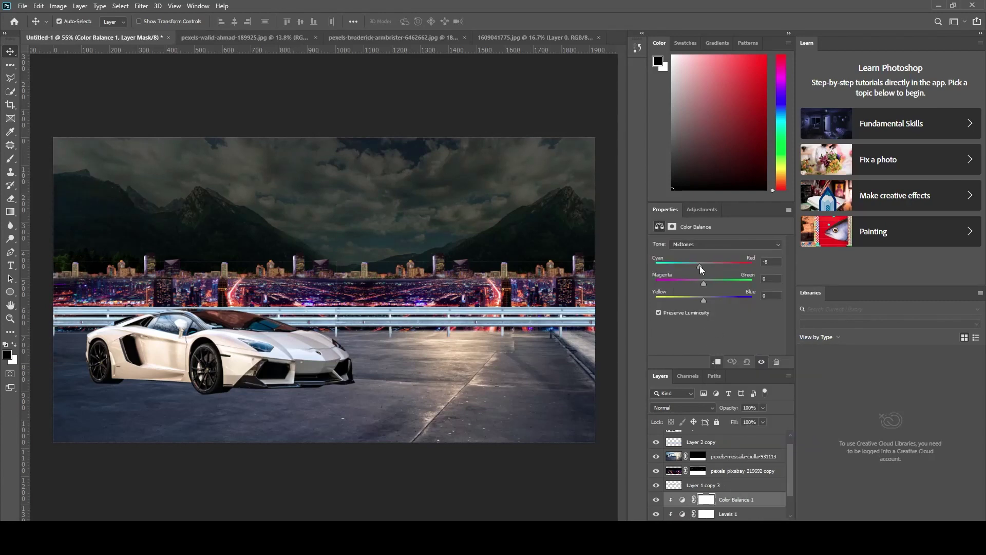
pyautogui.click(724, 529)
pyautogui.click(760, 429)
pyautogui.moveTo(717, 303); pyautogui.dragTo(716, 303)
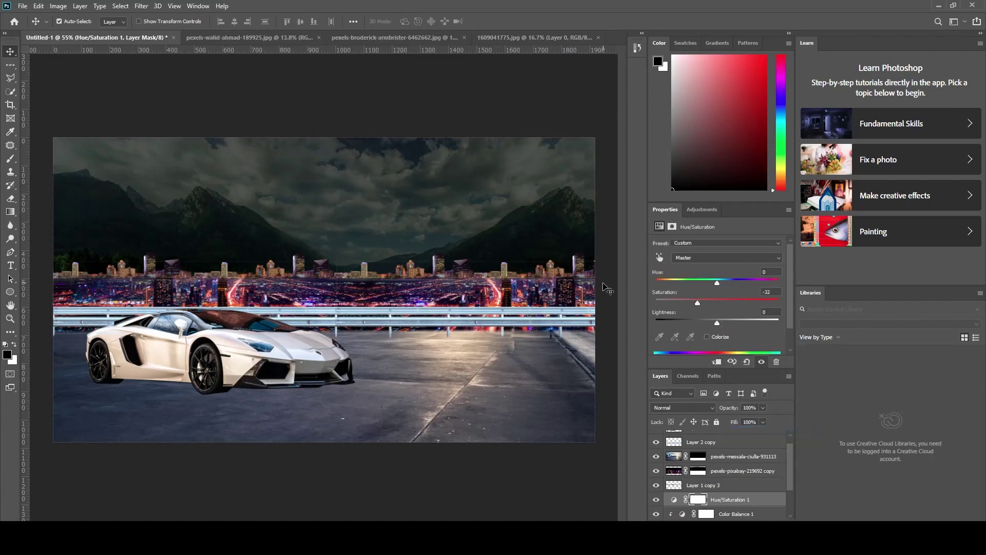
# Group the mountain layer and its adjustments as 'background hill'.
pyautogui.scroll(-3, 709, 486)
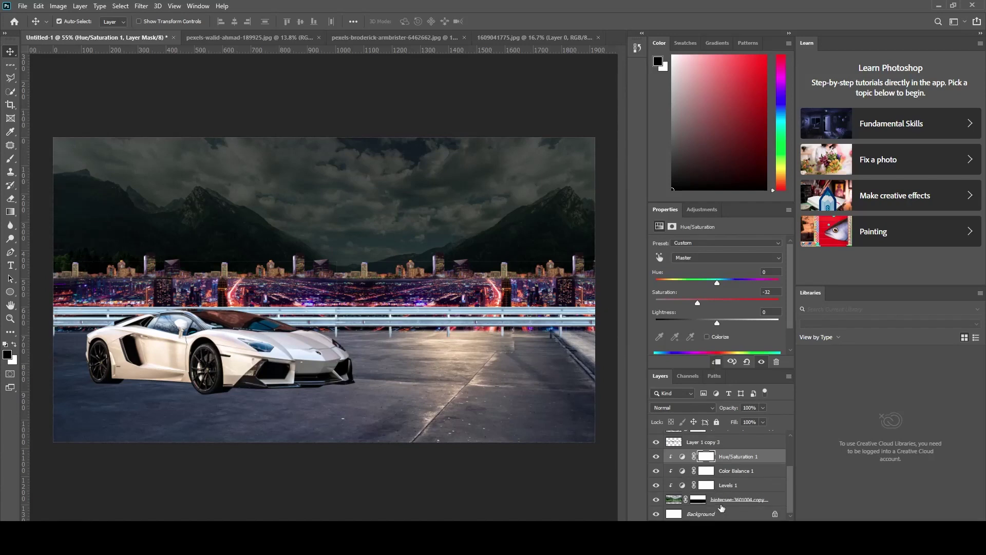
pyautogui.keyDown('shift'); pyautogui.click(727, 497); pyautogui.keyUp('shift')
pyautogui.hotkey('ctrl', 'g')
pyautogui.write('background hill')
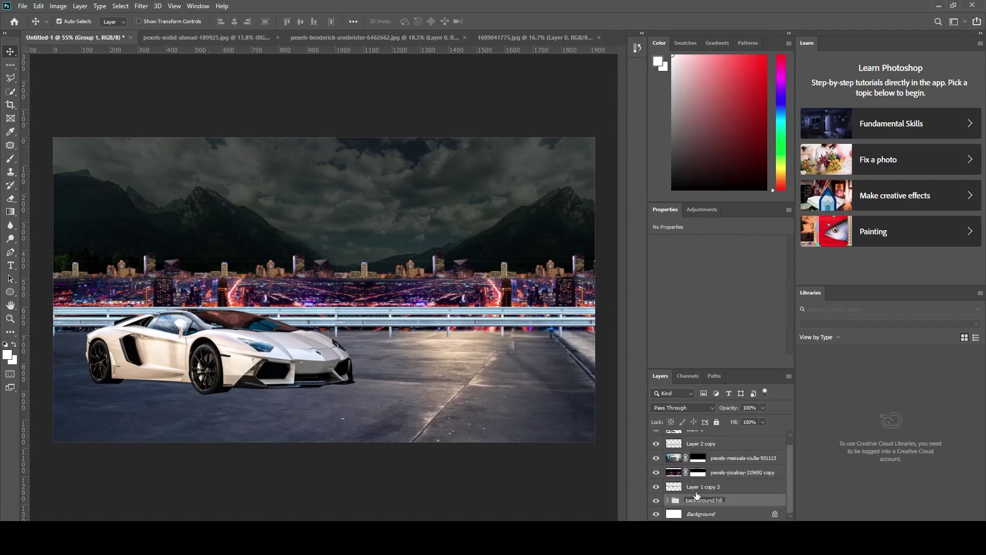
pyautogui.click(695, 487)
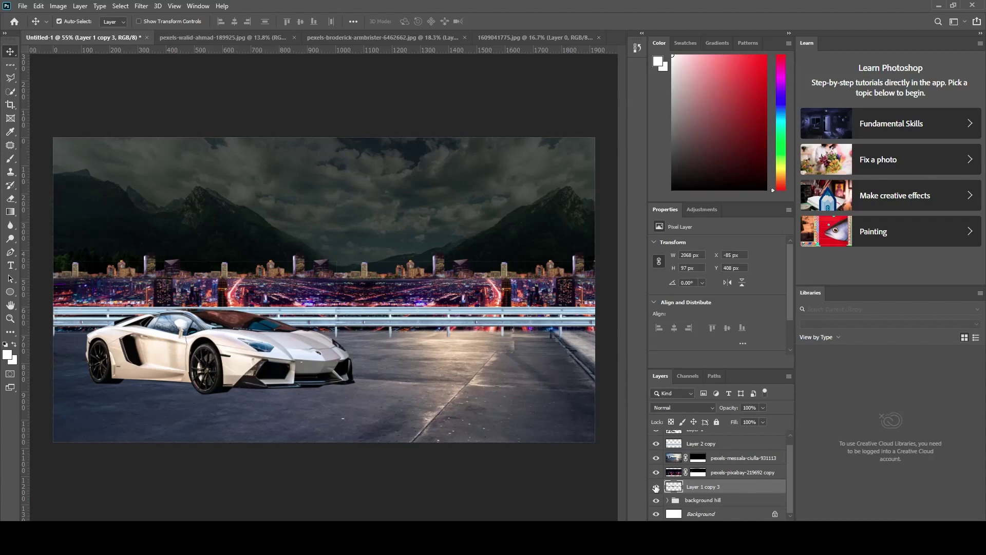
# Brush-paint the city-lights layer mask to soften the strip's top edge.
pyautogui.click(656, 458)
pyautogui.click(697, 472)
pyautogui.press('b')
pyautogui.keyDown('alt'); pyautogui.scroll(3, 224, 282); pyautogui.keyUp('alt')
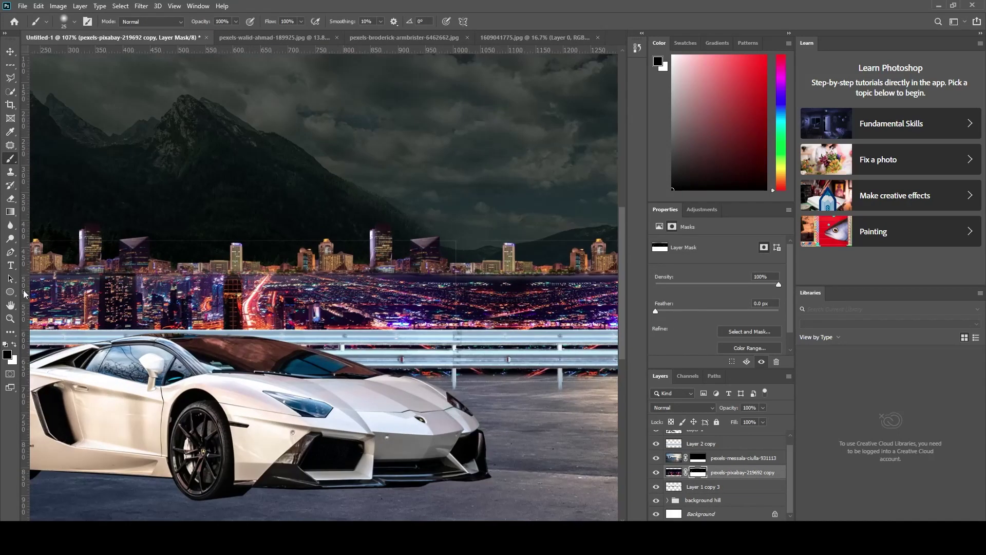
pyautogui.keyDown('alt'); pyautogui.scroll(-2, 110, 294); pyautogui.keyUp('alt')
pyautogui.keyDown('alt'); pyautogui.scroll(2, 111, 288); pyautogui.keyUp('alt')
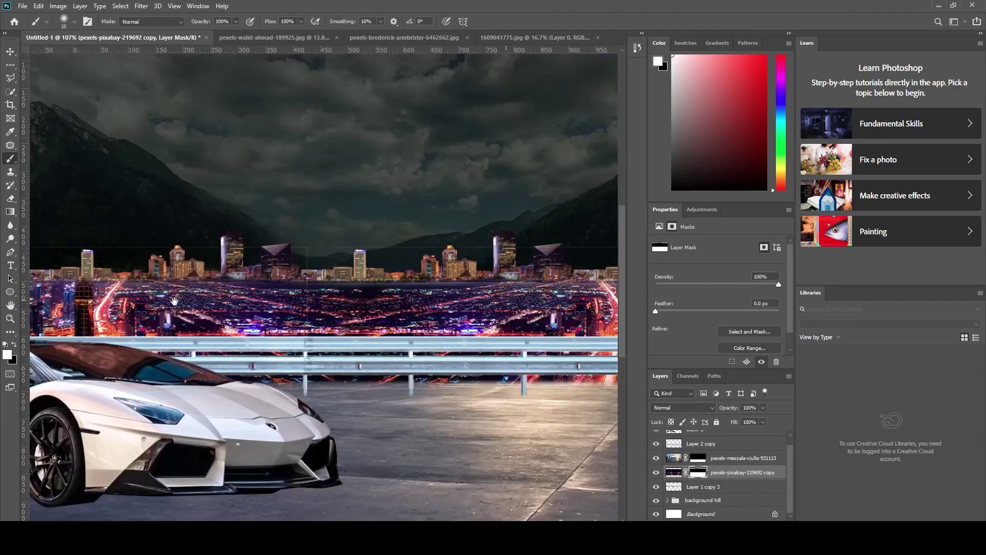
pyautogui.moveTo(334, 294); pyautogui.dragTo(98, 290)
pyautogui.moveTo(365, 294); pyautogui.dragTo(506, 298)
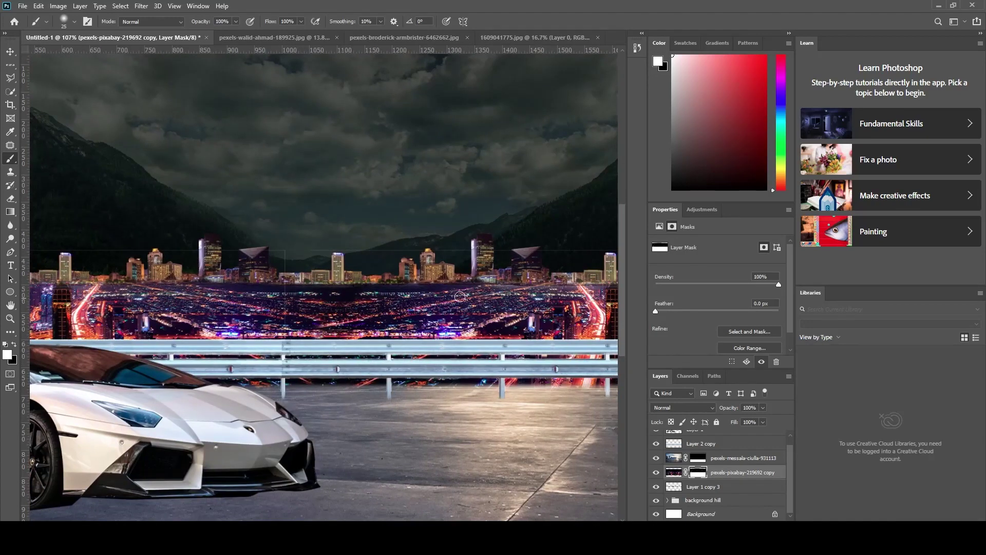
pyautogui.hscroll(3, 462, 296)
pyautogui.keyDown('alt'); pyautogui.scroll(-1, 465, 297); pyautogui.keyUp('alt')
pyautogui.keyDown('alt'); pyautogui.scroll(-1, 406, 295); pyautogui.keyUp('alt')
pyautogui.keyDown('alt'); pyautogui.scroll(-1, 345, 292); pyautogui.keyUp('alt')
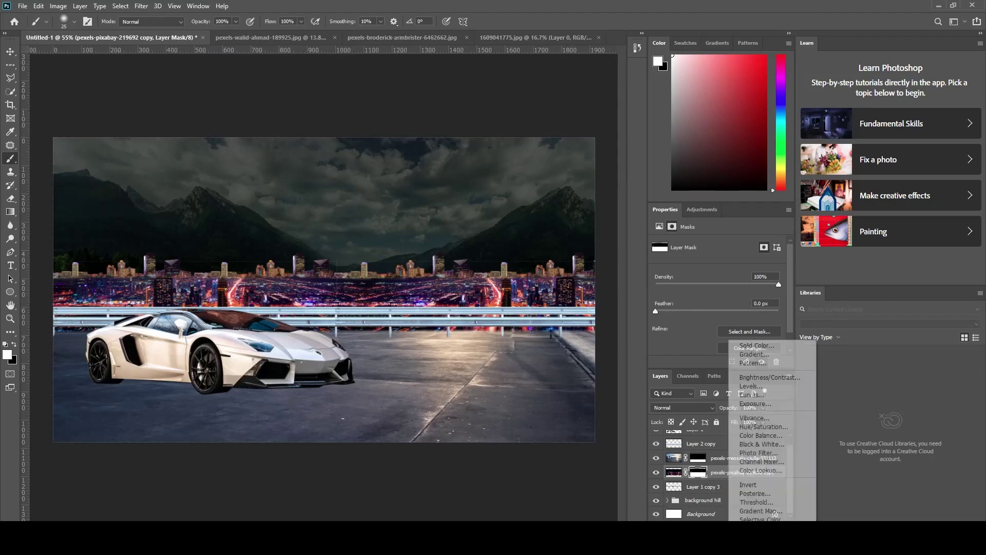
# Add a clipped Color Balance pushing the city's Highlights toward cyan.
pyautogui.click(729, 528)
pyautogui.click(705, 337)
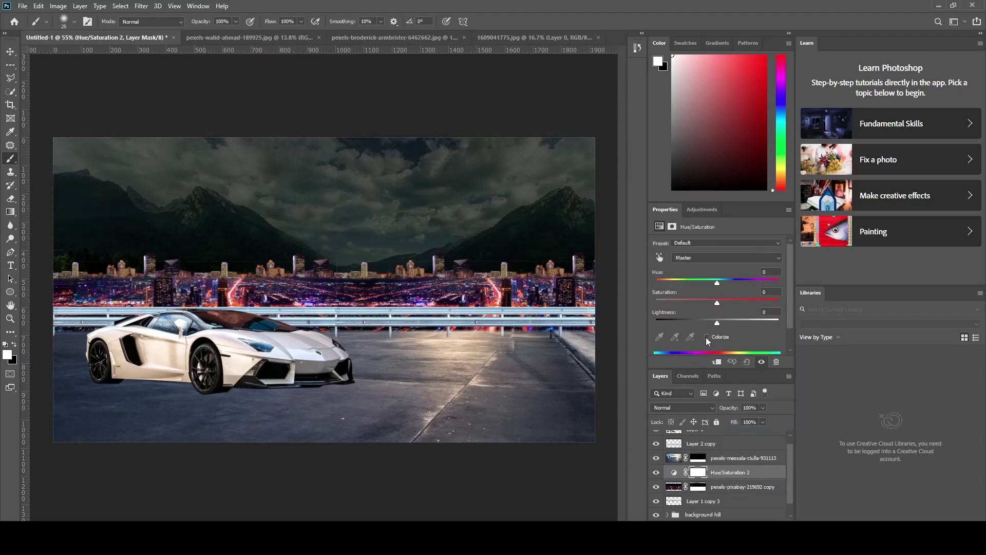
pyautogui.click(673, 472)
pyautogui.click(729, 528)
pyautogui.click(748, 437)
pyautogui.click(714, 362)
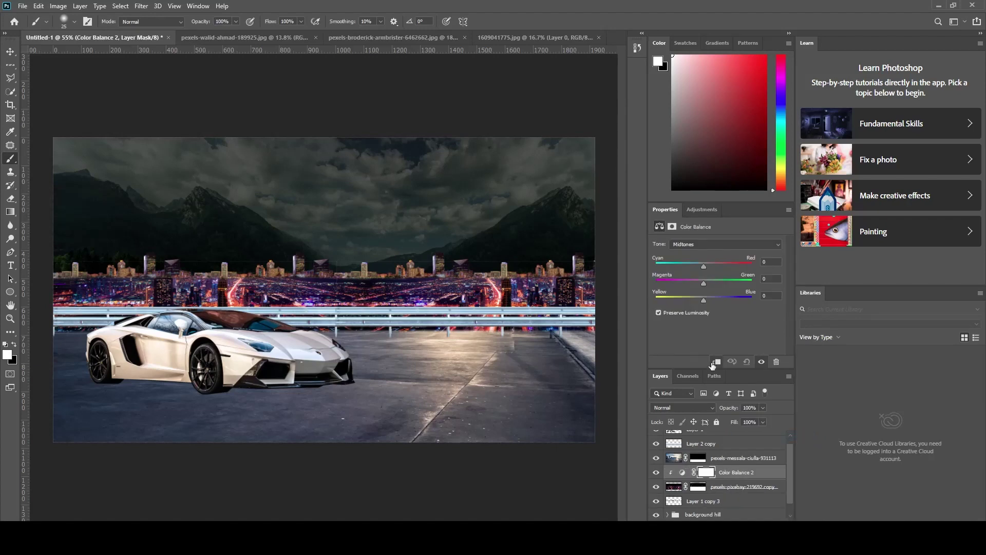
pyautogui.click(702, 245)
pyautogui.click(702, 254)
pyautogui.click(703, 245)
pyautogui.click(701, 266)
pyautogui.moveTo(704, 265); pyautogui.dragTo(696, 262)
# Add clipped Levels lowering output white, then group the city layer with both adjustments.
pyautogui.click(717, 515)
pyautogui.click(748, 385)
pyautogui.moveTo(779, 347)
pyautogui.mouseDown()
pyautogui.moveTo(749, 347)
pyautogui.moveTo(738, 318)
pyautogui.mouseUp()
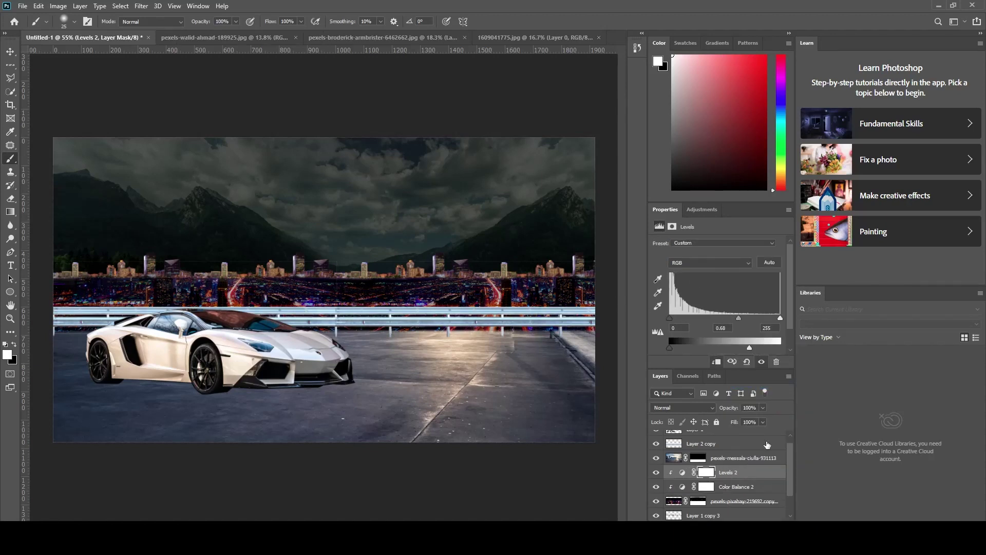
pyautogui.scroll(-1, 734, 478)
pyautogui.click(750, 486)
pyautogui.keyDown('shift'); pyautogui.click(757, 459); pyautogui.keyUp('shift')
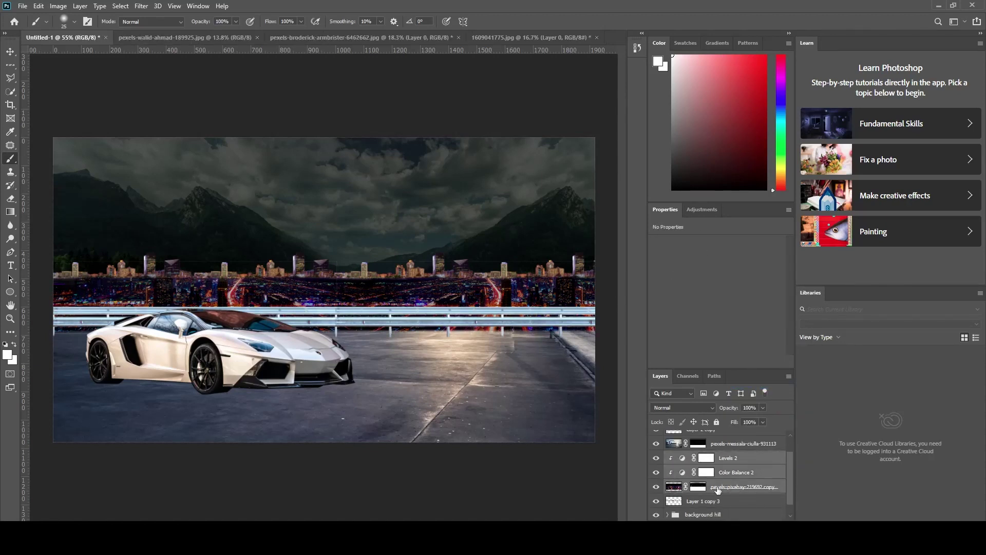
pyautogui.hotkey('ctrl', 'g')
pyautogui.write('city l')
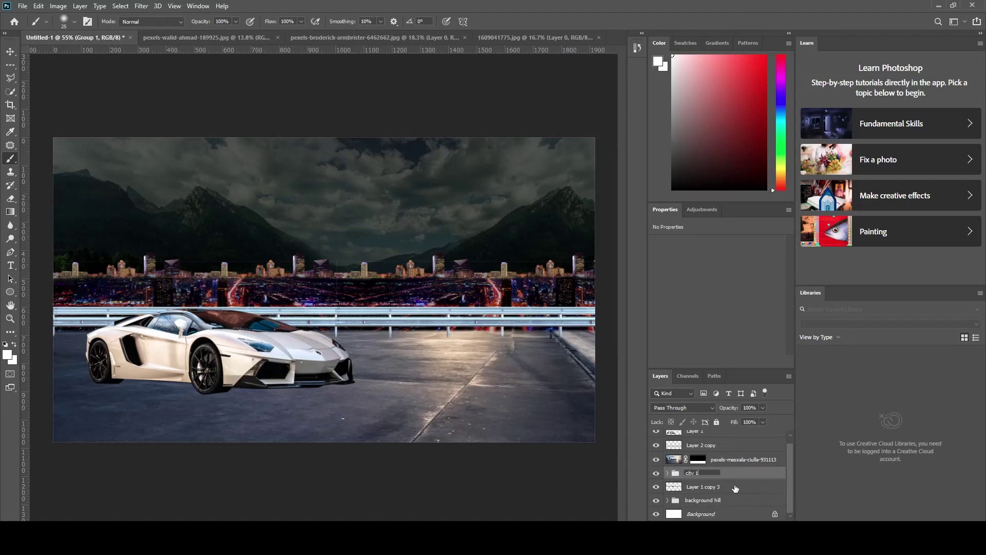
pyautogui.write('1')
# Name the group 'city 1'; give the skyline clipped Levels (midtones 0.53) and Color Balance (Highlights Cyan -16).
pyautogui.click(735, 488)
pyautogui.click(729, 526)
pyautogui.click(760, 401)
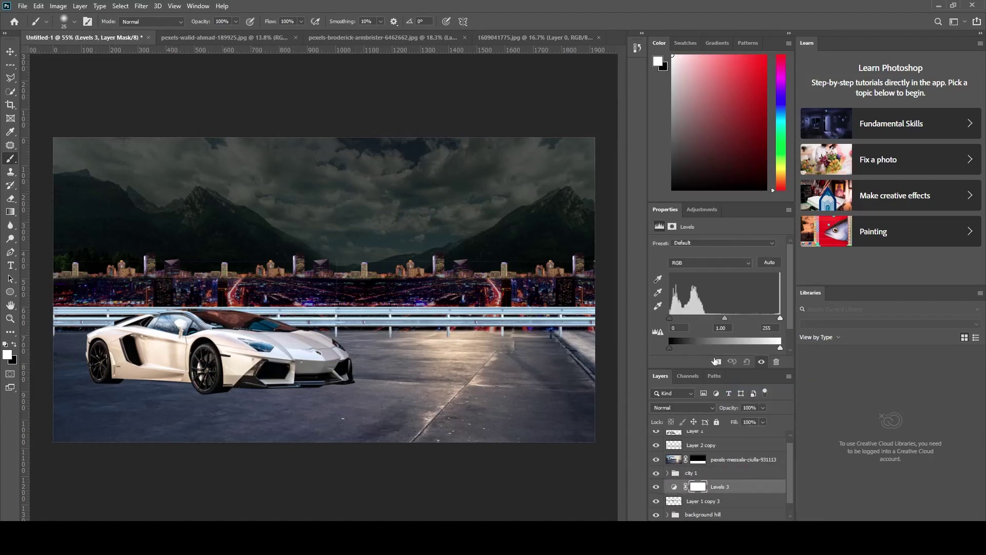
pyautogui.click(716, 361)
pyautogui.moveTo(725, 318); pyautogui.dragTo(745, 316)
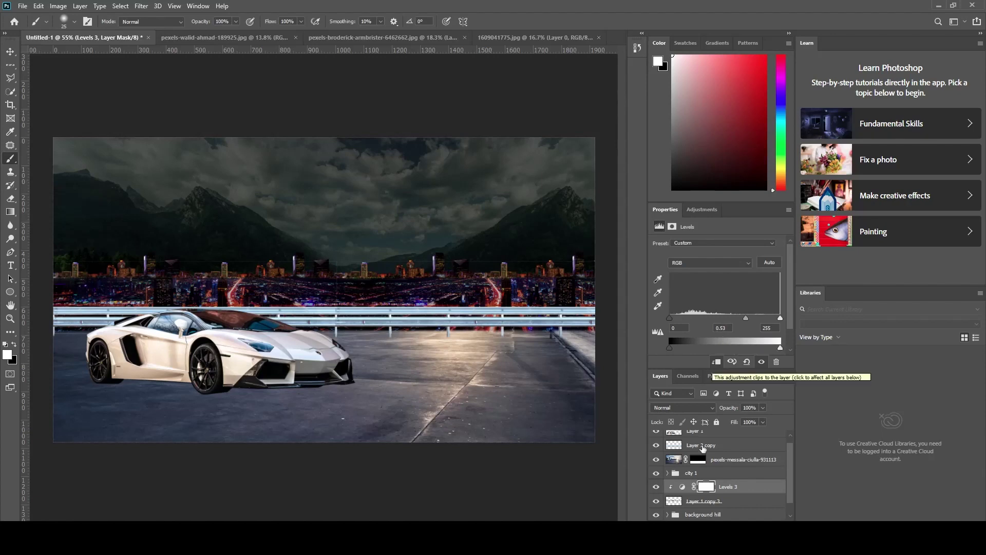
pyautogui.click(728, 529)
pyautogui.click(744, 428)
pyautogui.moveTo(698, 266); pyautogui.dragTo(701, 265)
# Group the skyline layer with its adjustments as 'city 2' and zoom out slightly.
pyautogui.keyDown('shift'); pyautogui.click(738, 514); pyautogui.keyUp('shift')
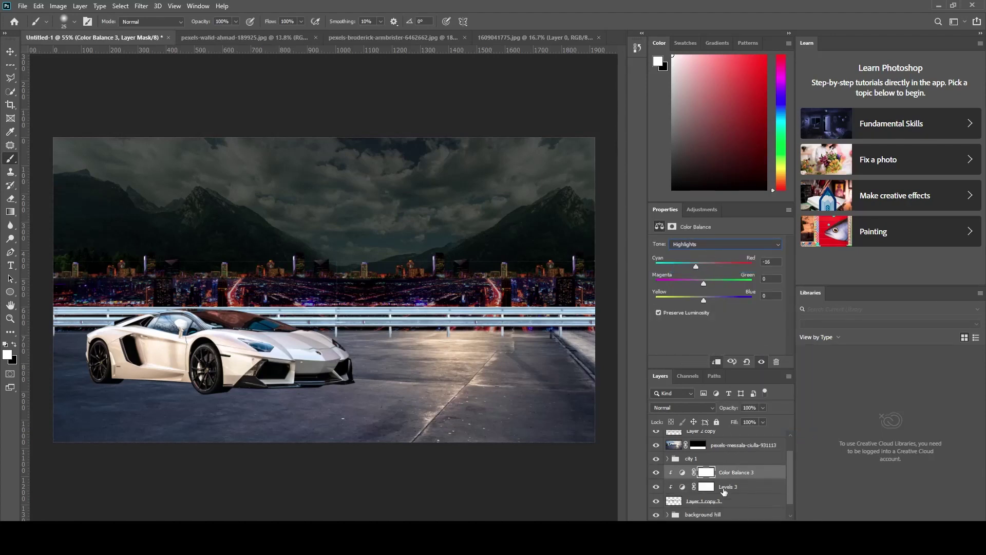
pyautogui.hotkey('ctrl', 'g')
pyautogui.doubleClick(690, 487)
pyautogui.write('city 2')
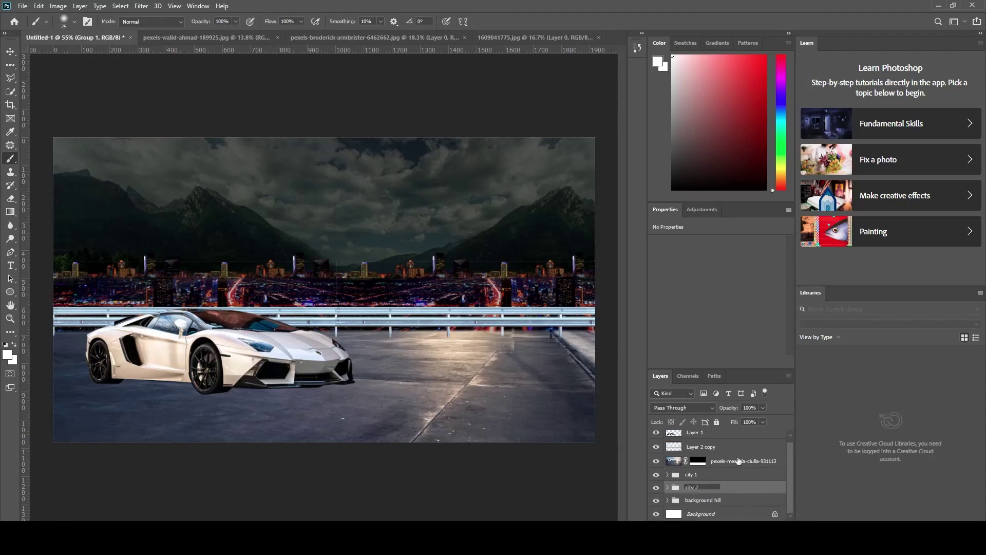
pyautogui.press('Return')
pyautogui.press('v')
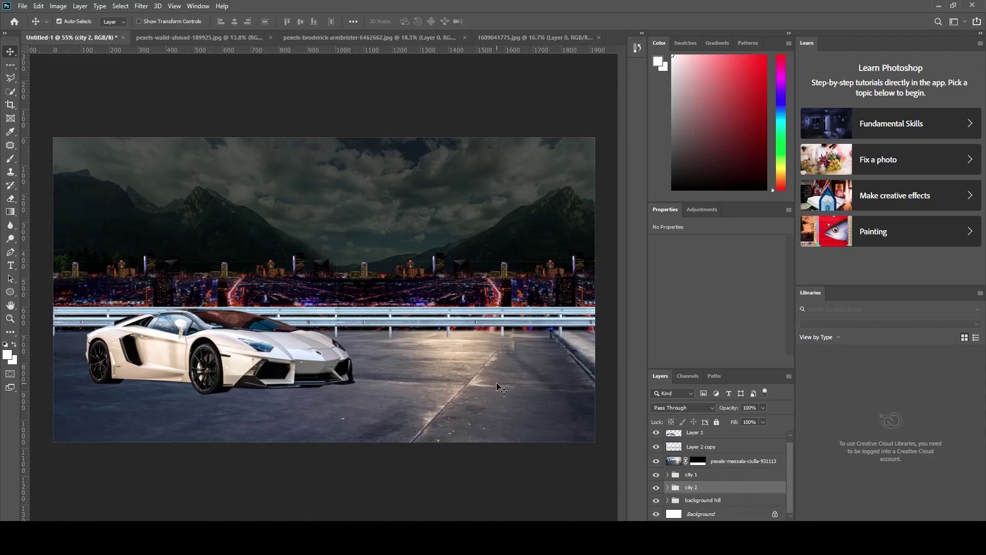
pyautogui.hotkey('ctrl', '-')
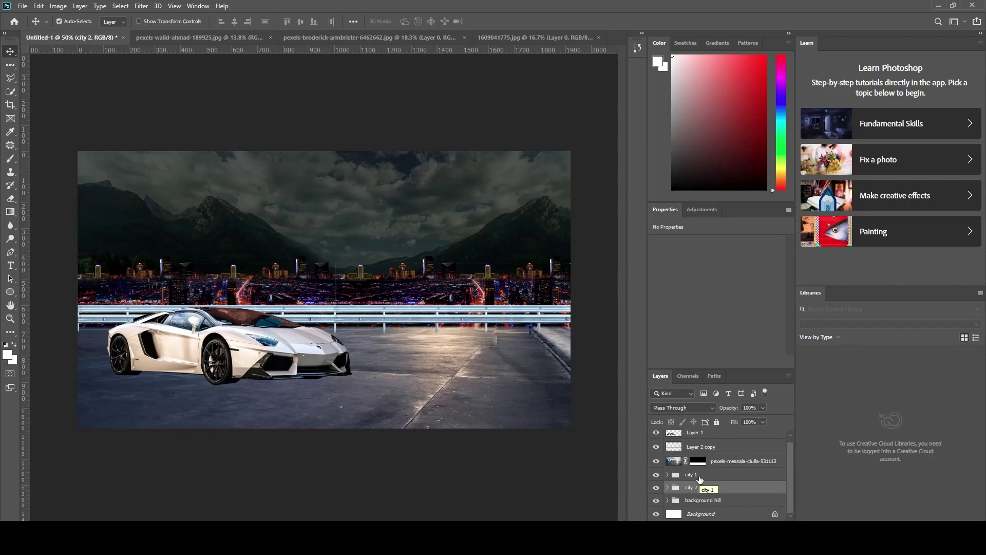
pyautogui.scroll(1, 699, 478)
# Create a new layer and draw a polygonal selection under the car for its shadow.
pyautogui.click(701, 452)
pyautogui.hotkey('ctrl', 'shift', 'alt', 'n')
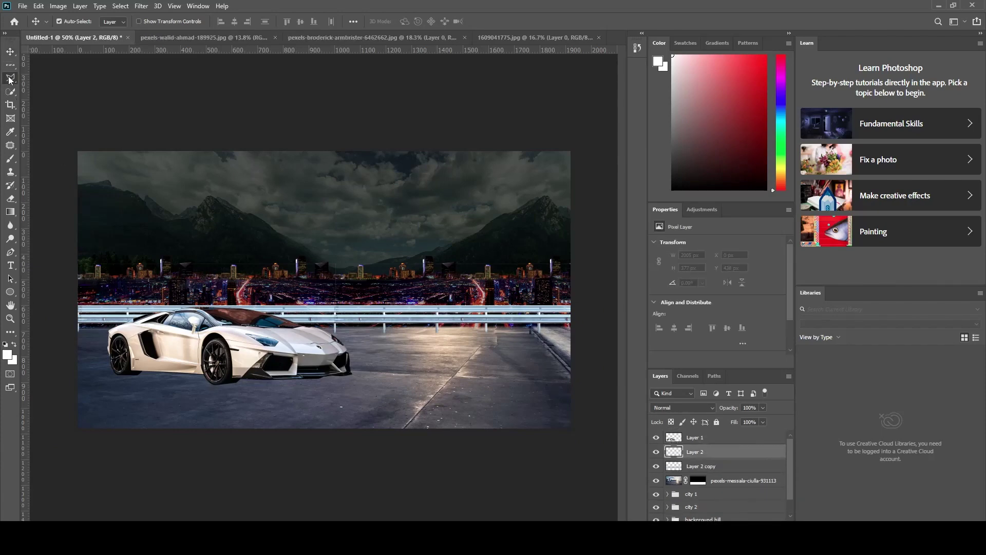
pyautogui.click(10, 79)
pyautogui.click(118, 375)
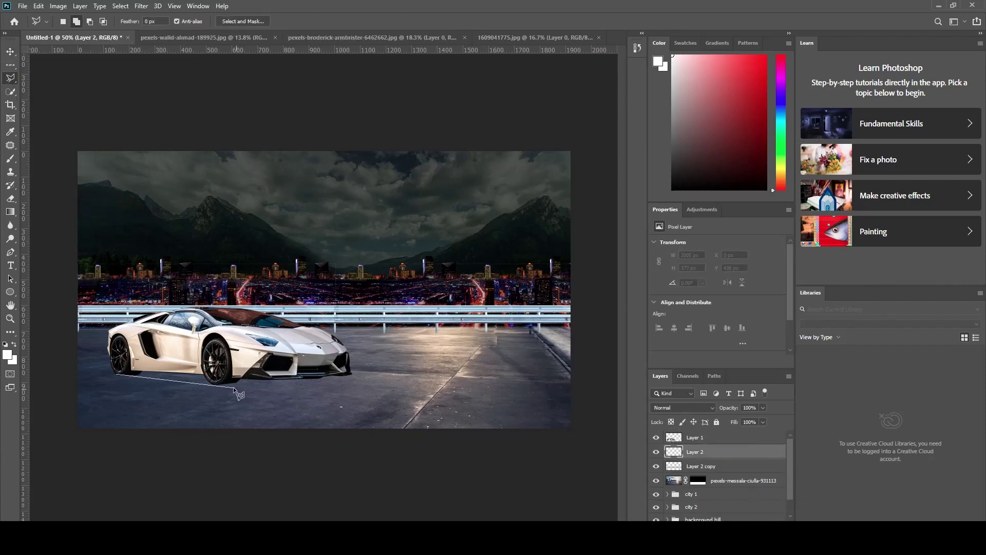
pyautogui.click(351, 375)
pyautogui.click(297, 368)
pyautogui.click(154, 353)
pyautogui.click(117, 374)
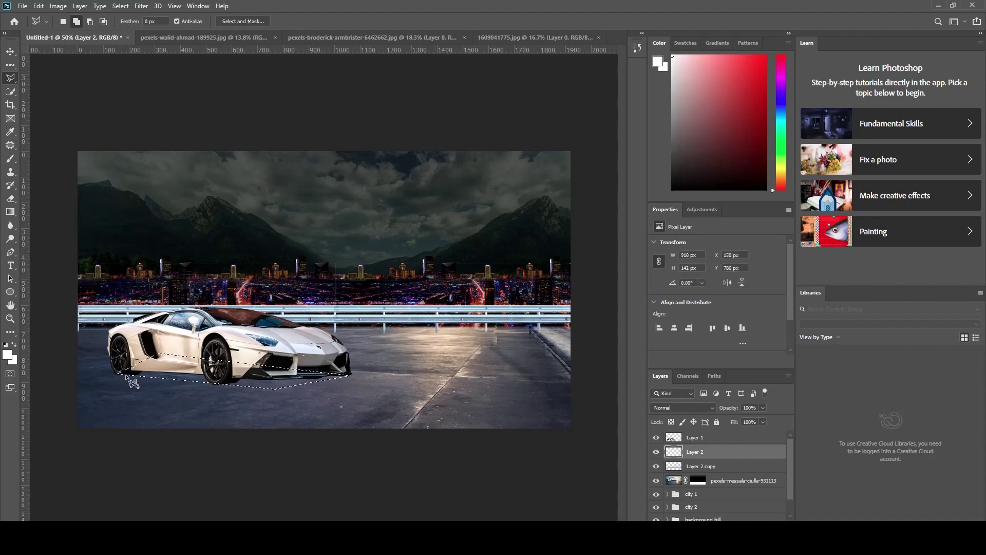
# Fill the selection with black Color Fill 1 and soften it as a smart object with Gaussian Blur 27.7.
pyautogui.click(729, 529)
pyautogui.click(766, 348)
pyautogui.click(818, 129)
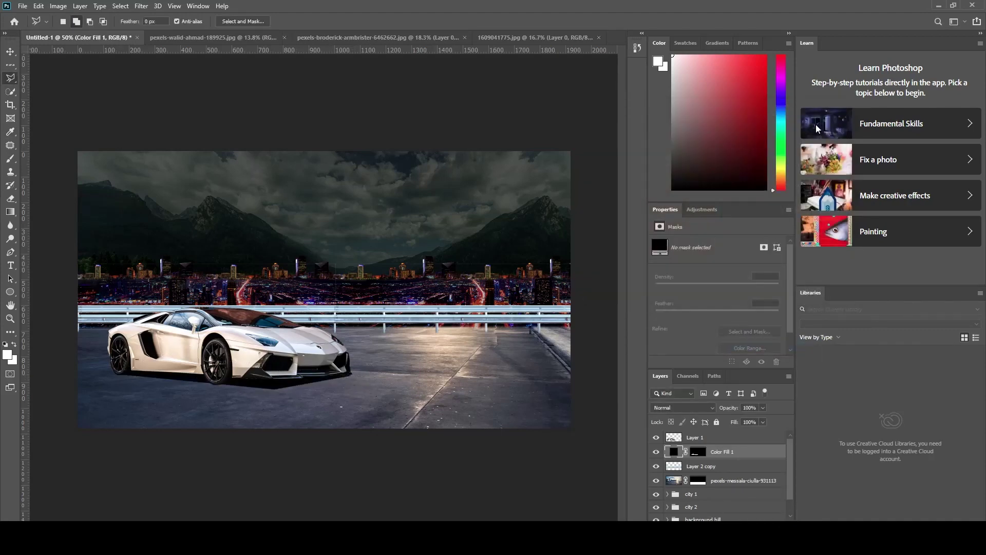
pyautogui.click(142, 5)
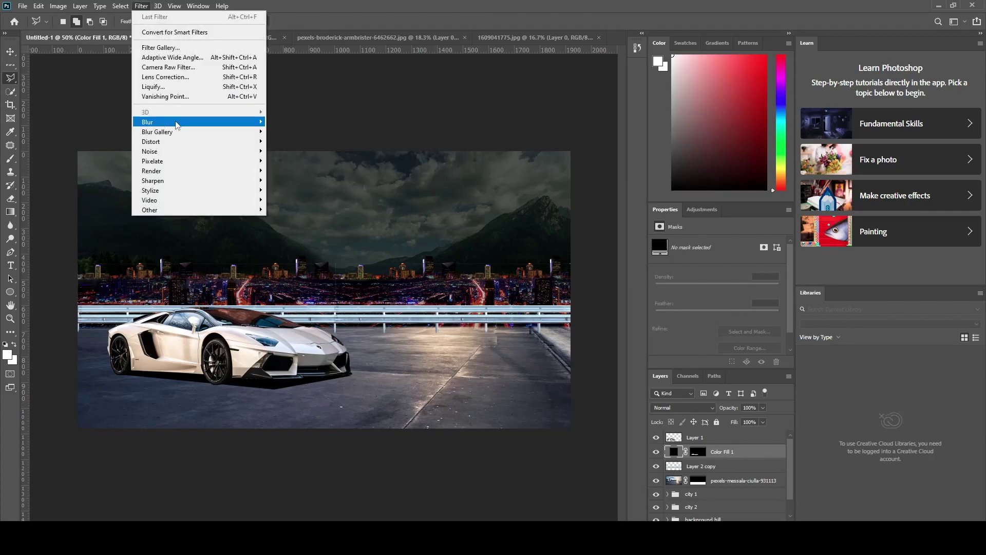
pyautogui.click(288, 166)
pyautogui.click(471, 205)
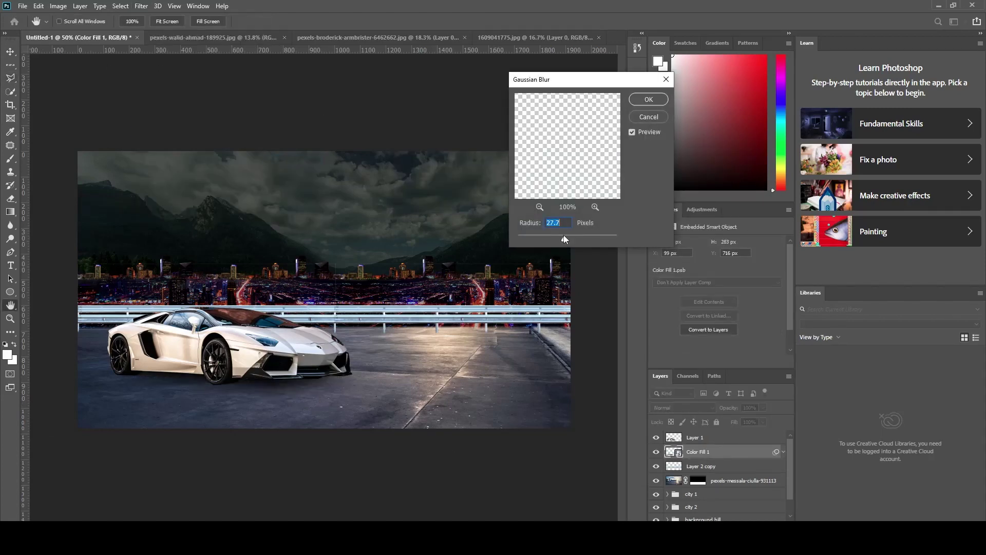
pyautogui.click(649, 99)
# Skew the blurred shadow so it lies flat beneath the car and commit the transform.
pyautogui.press('v')
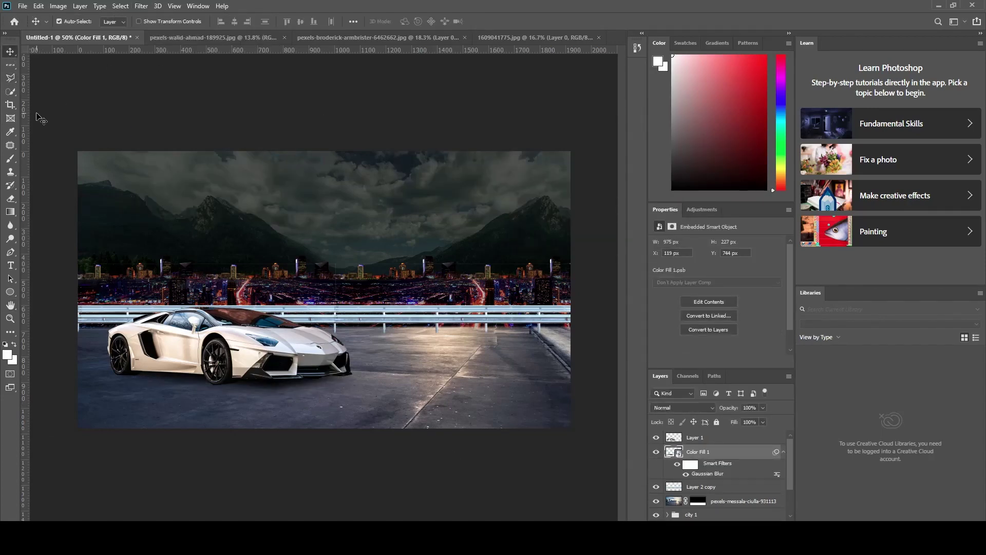
pyautogui.hotkey('ctrl', 't')
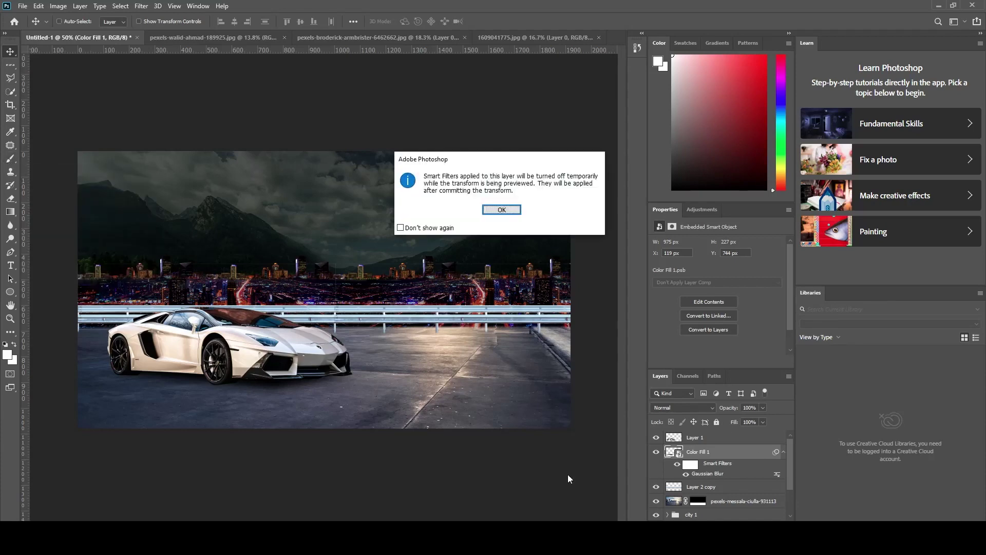
pyautogui.click(501, 212)
pyautogui.rightClick(358, 357)
pyautogui.click(354, 234)
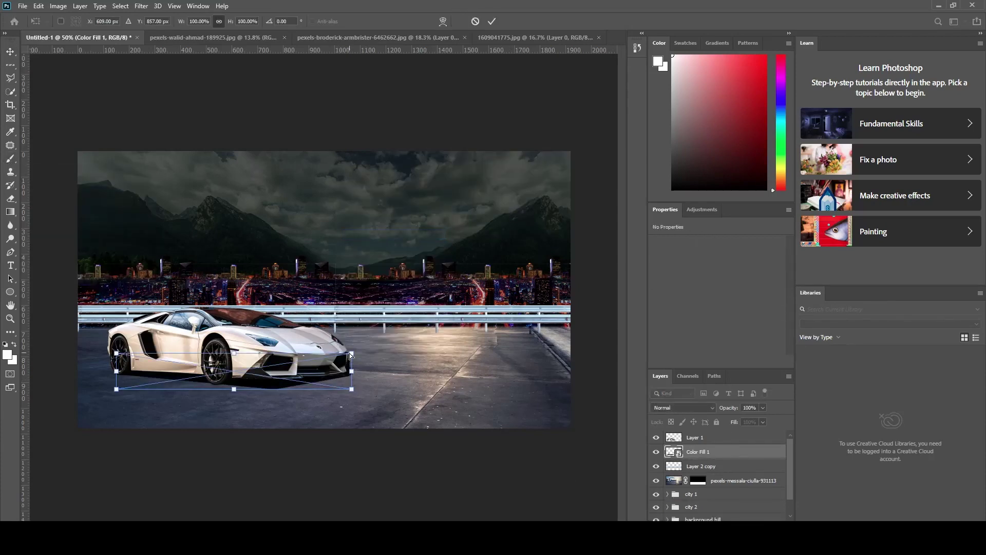
pyautogui.moveTo(352, 353); pyautogui.dragTo(380, 363)
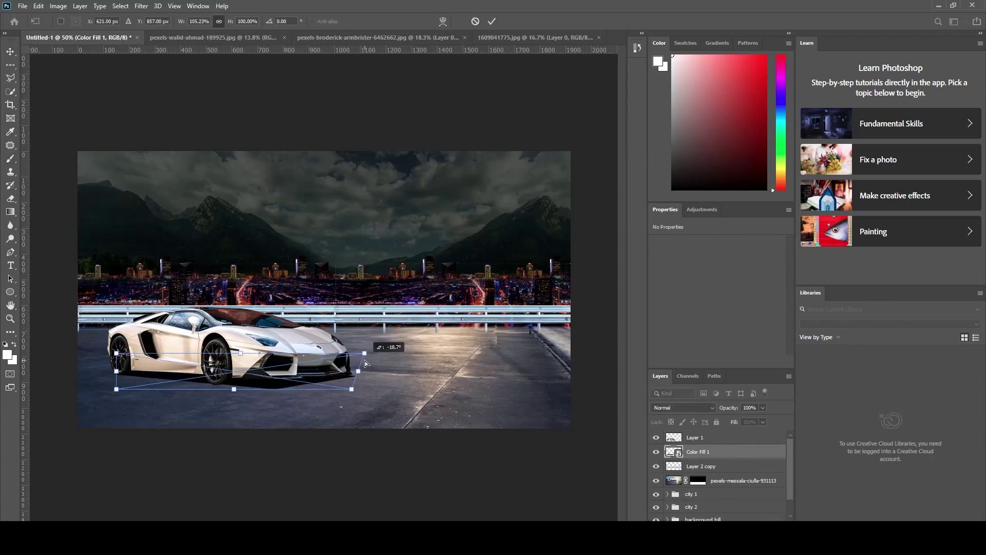
pyautogui.click(491, 21)
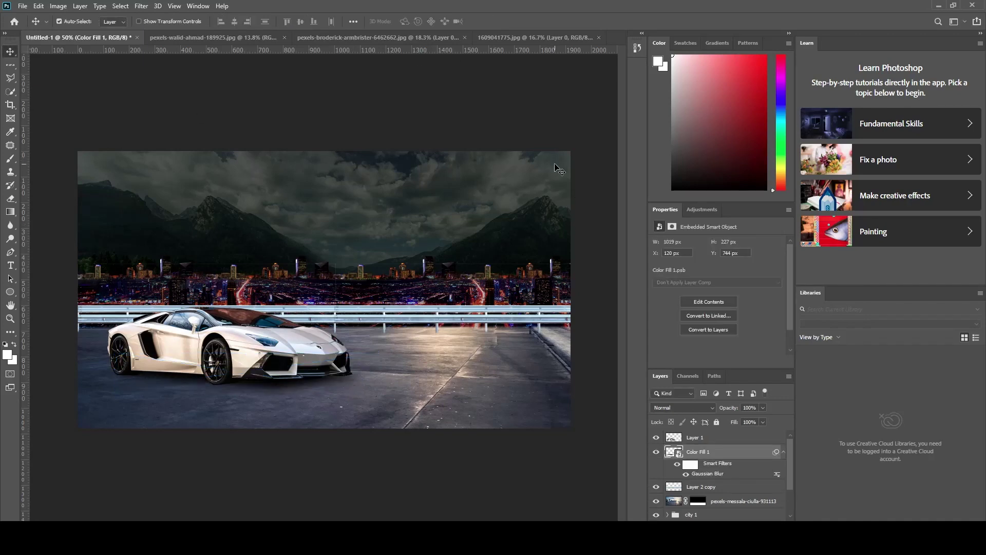
pyautogui.click(739, 501)
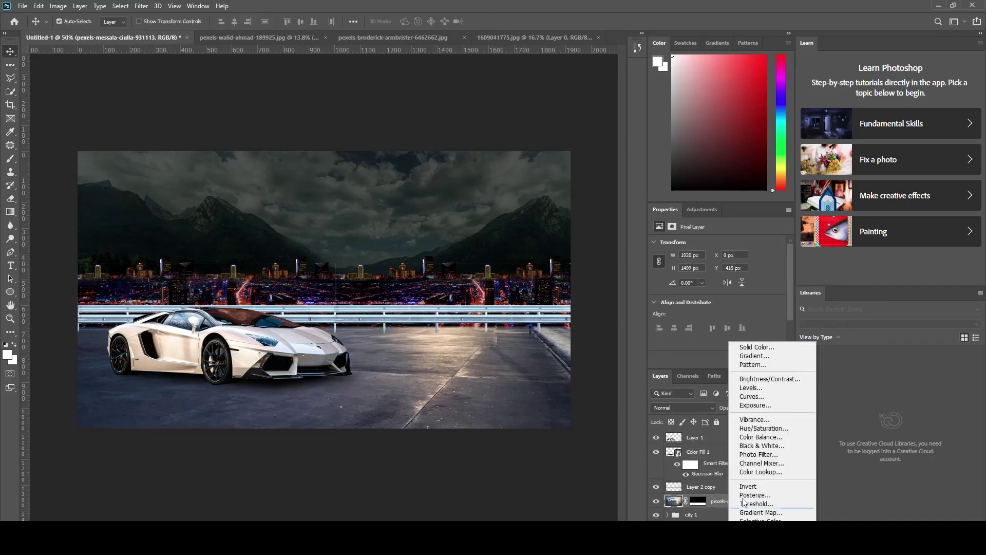
# Darken the road with Levels lowering output white, grouped as 'road'.
pyautogui.click(760, 396)
pyautogui.moveTo(779, 348)
pyautogui.mouseDown()
pyautogui.moveTo(737, 349)
pyautogui.moveTo(736, 318)
pyautogui.mouseUp()
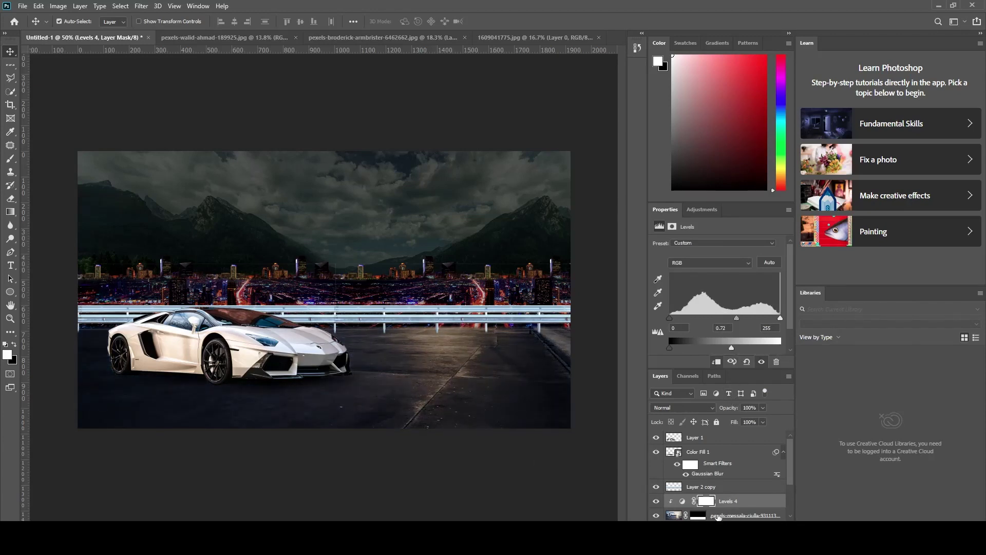
pyautogui.hotkey('ctrl', 'g')
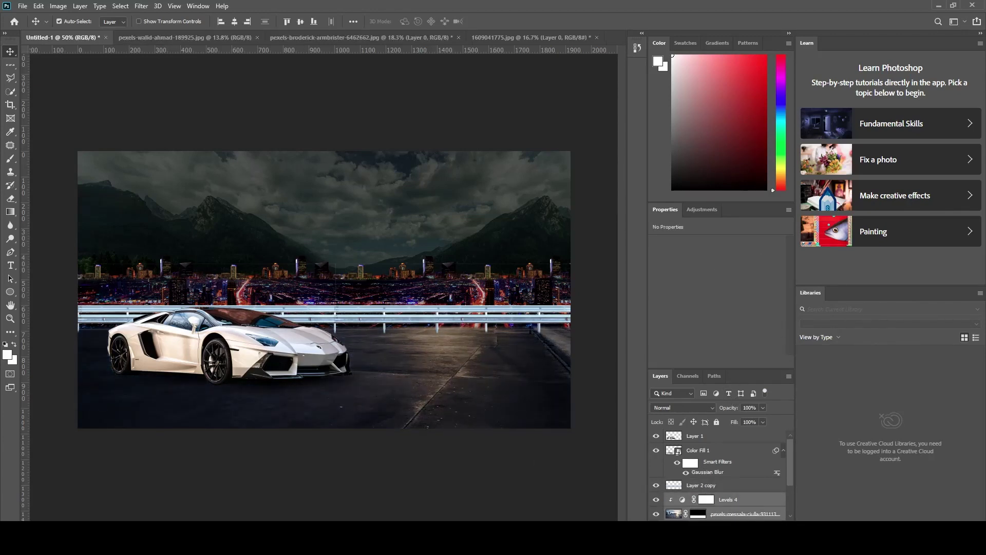
pyautogui.doubleClick(695, 498)
# Darken the guardrail with clipped Levels and group them as 'steel'.
pyautogui.click(739, 529)
pyautogui.click(748, 408)
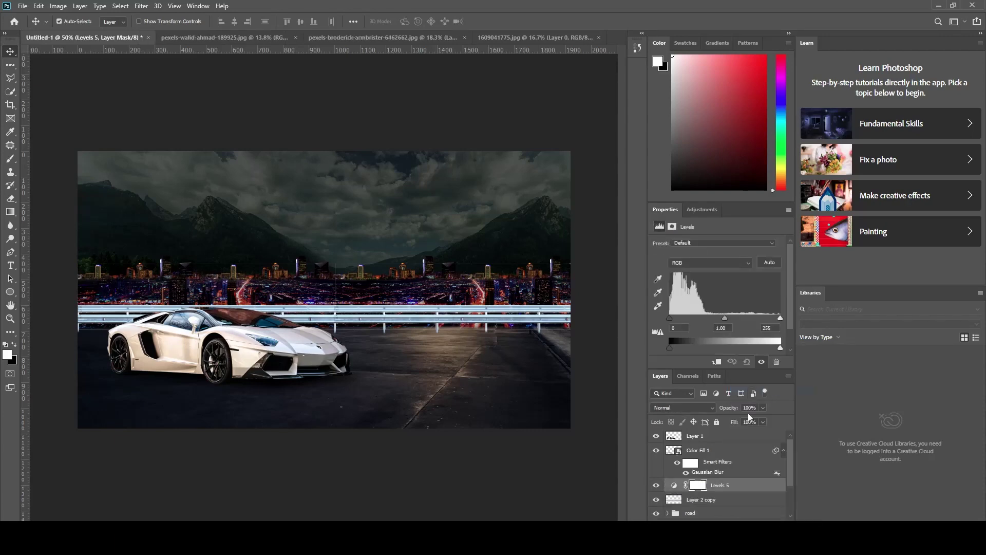
pyautogui.click(717, 361)
pyautogui.moveTo(780, 347); pyautogui.dragTo(707, 349)
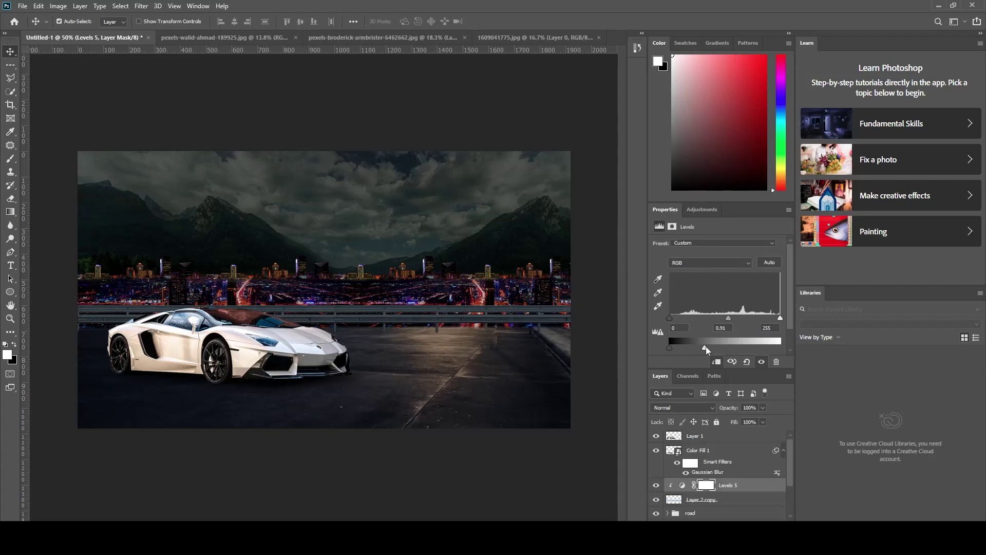
pyautogui.keyDown('shift'); pyautogui.click(709, 499); pyautogui.keyUp('shift')
pyautogui.hotkey('ctrl', 'g')
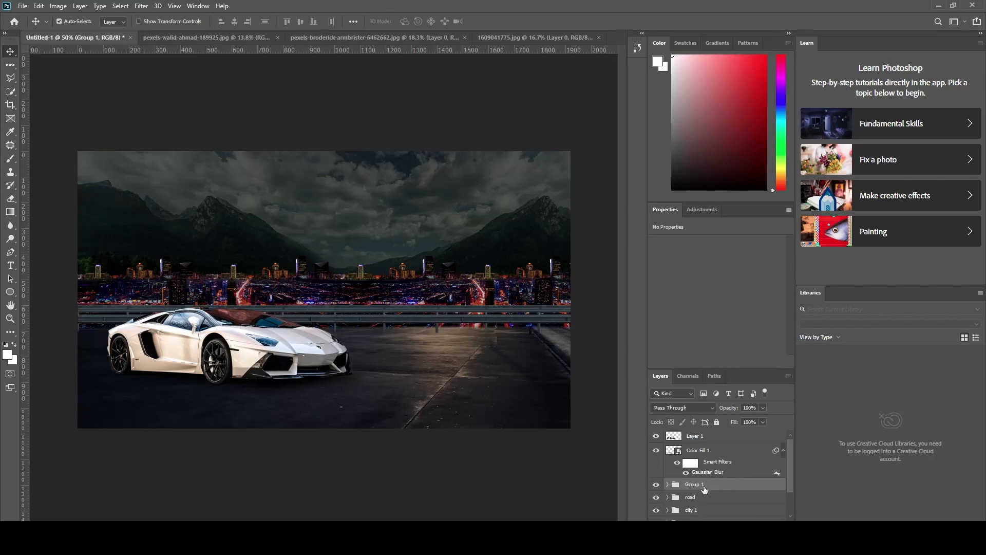
pyautogui.doubleClick(700, 484)
pyautogui.write('steel')
pyautogui.click(698, 450)
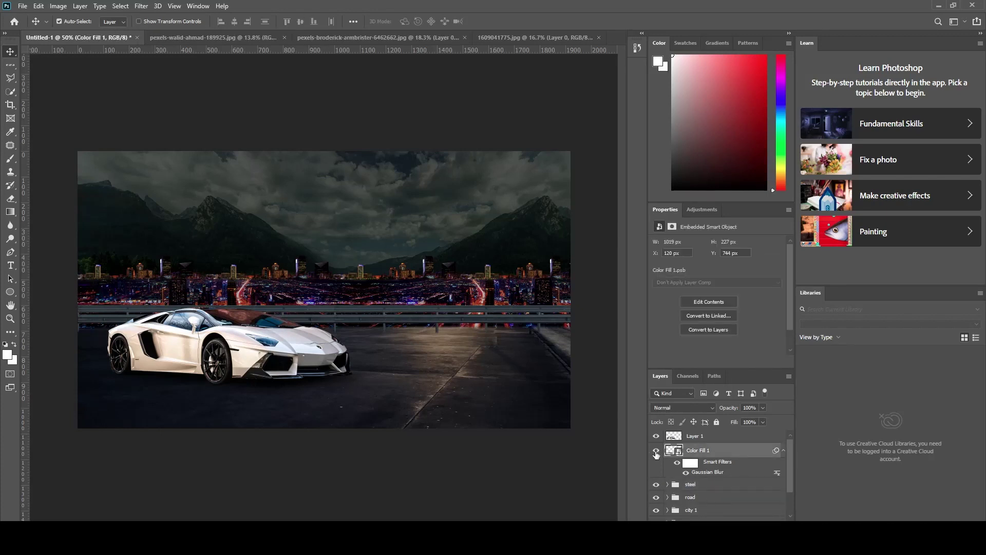
# Dim the car with a clipped Levels adjustment lowering its output brightness.
pyautogui.click(695, 436)
pyautogui.click(739, 528)
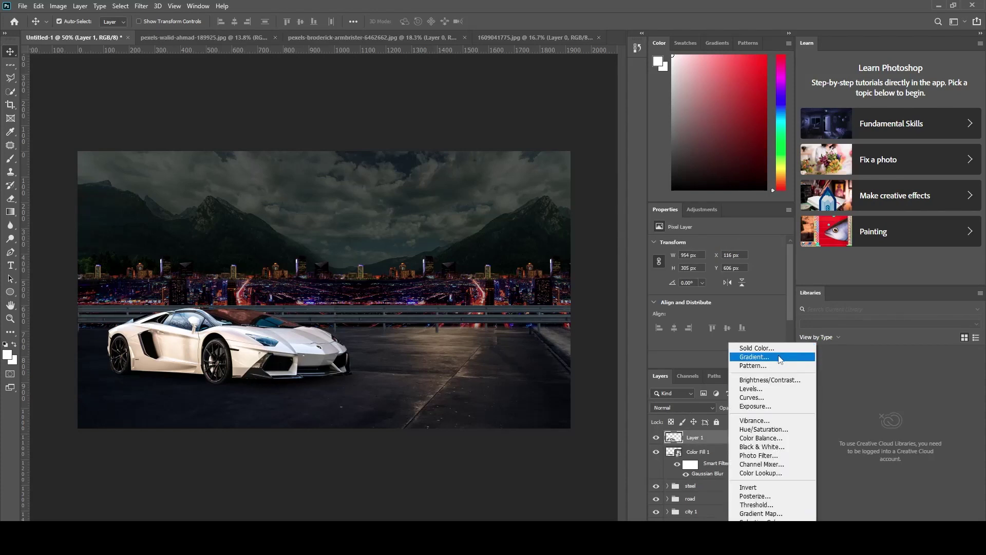
pyautogui.click(751, 388)
pyautogui.click(716, 362)
pyautogui.moveTo(779, 347)
pyautogui.mouseDown()
pyautogui.moveTo(726, 347)
pyautogui.moveTo(730, 317)
pyautogui.mouseUp()
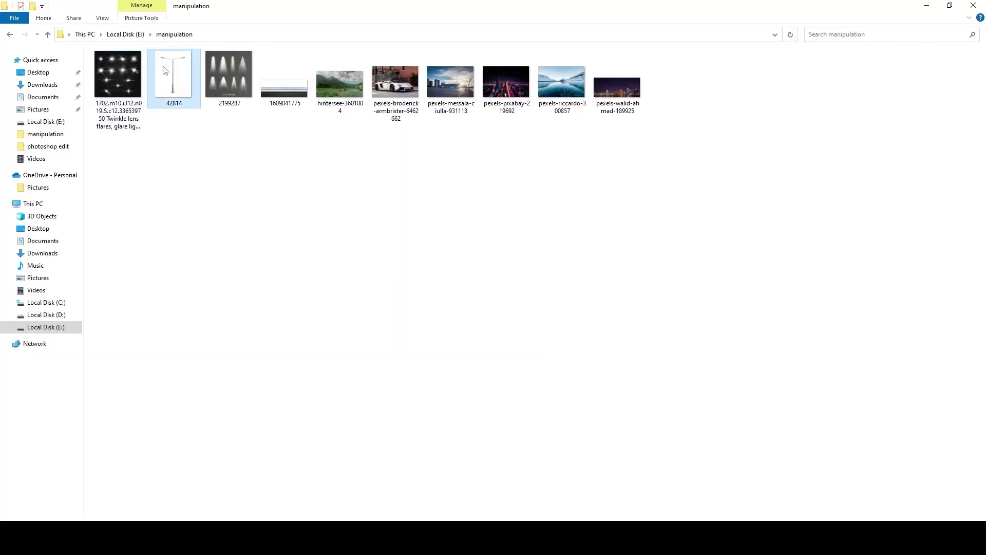
# Place the street lamp image into the composite and commit its placement.
pyautogui.moveTo(172, 77); pyautogui.dragTo(345, 367)
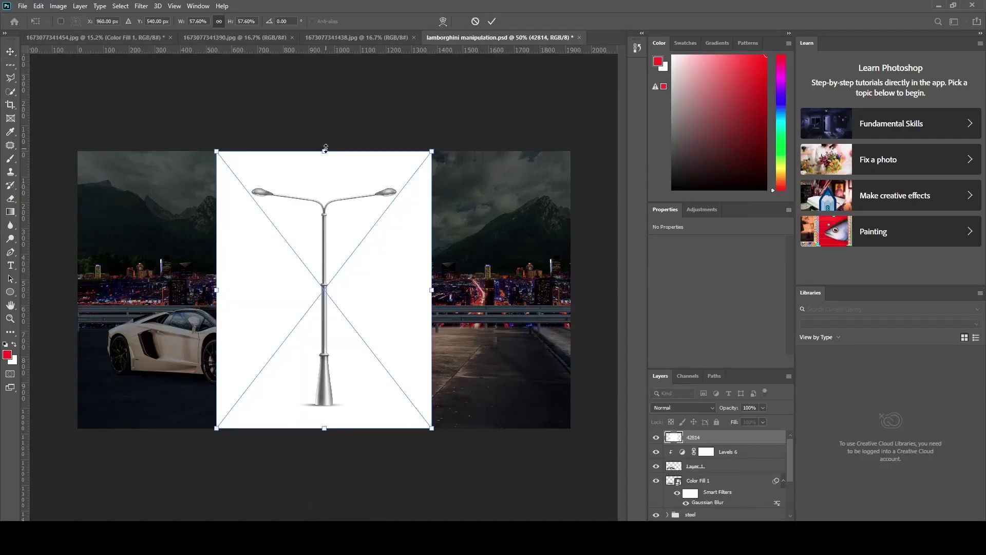
pyautogui.moveTo(325, 148); pyautogui.dragTo(377, 155)
pyautogui.press('Return')
# Cut out the lamp: Color Range on the white background, invert into a mask, brush away the outline.
pyautogui.click(120, 6)
pyautogui.click(134, 104)
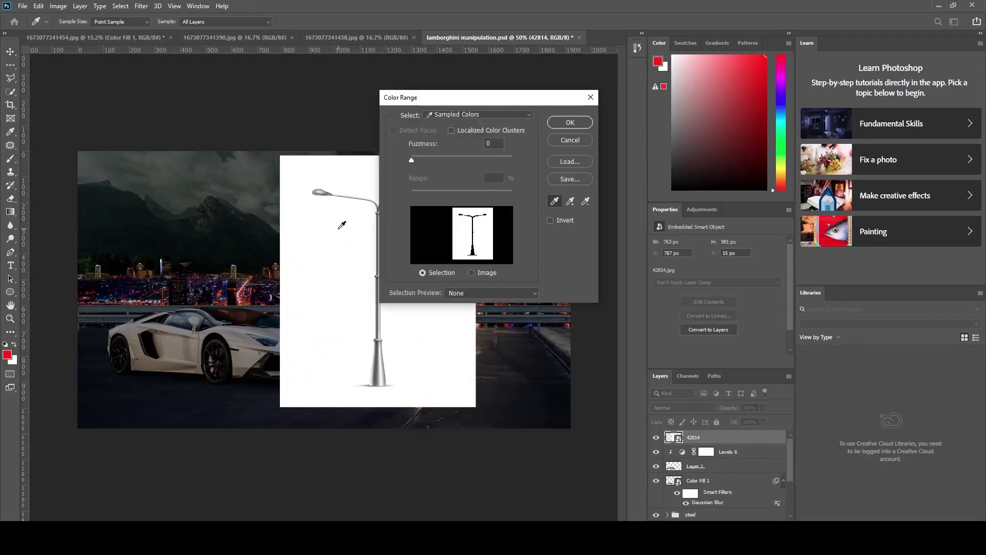
pyautogui.click(342, 225)
pyautogui.click(570, 122)
pyautogui.hotkey('ctrl', 'i')
pyautogui.press('v')
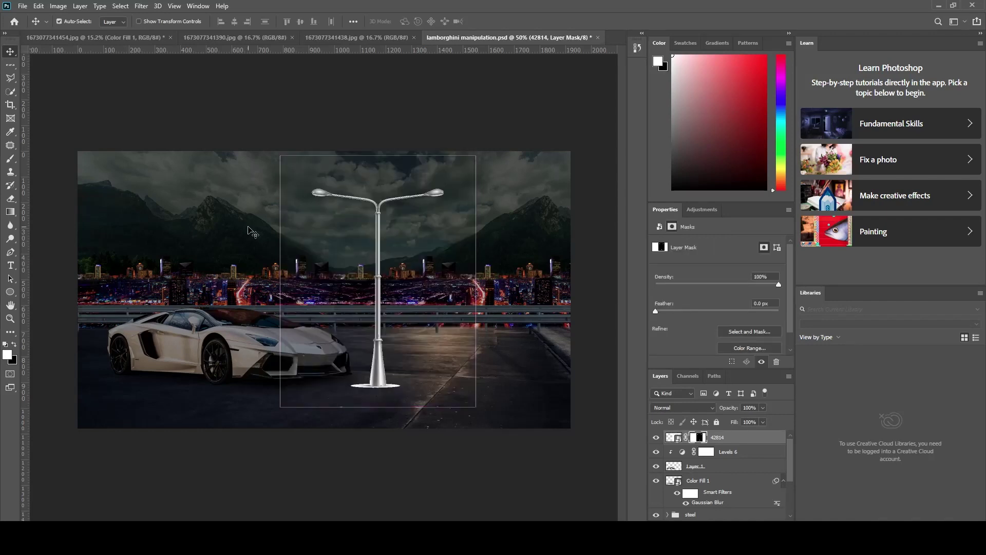
pyautogui.click(10, 159)
pyautogui.press('x')
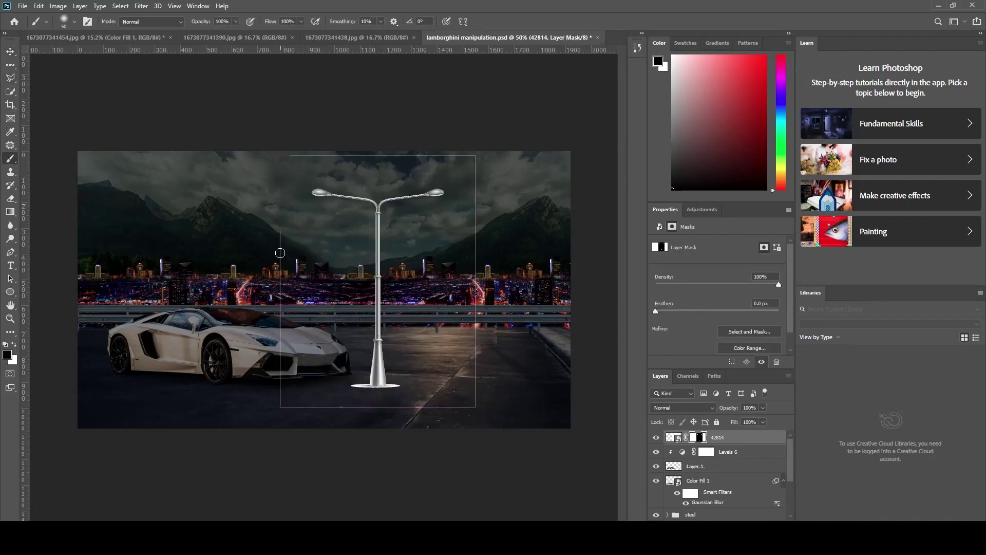
pyautogui.moveTo(280, 253)
pyautogui.mouseDown()
pyautogui.moveTo(316, 405)
pyautogui.moveTo(475, 377)
pyautogui.moveTo(478, 399)
pyautogui.moveTo(477, 155)
pyautogui.moveTo(313, 157)
pyautogui.mouseUp()
# Enlarge the lamp and move it to the left behind the car.
pyautogui.press('v')
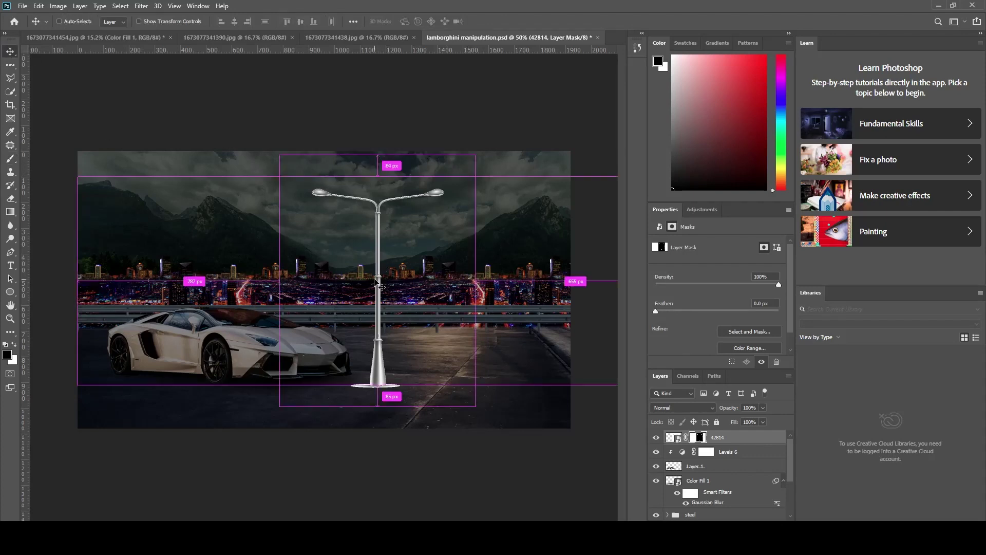
pyautogui.hotkey('ctrl', 't')
pyautogui.moveTo(383, 238)
pyautogui.mouseDown()
pyautogui.moveTo(496, 282)
pyautogui.moveTo(497, 106)
pyautogui.moveTo(541, 73)
pyautogui.moveTo(486, 209)
pyautogui.moveTo(507, 205)
pyautogui.mouseUp()
pyautogui.press('Return')
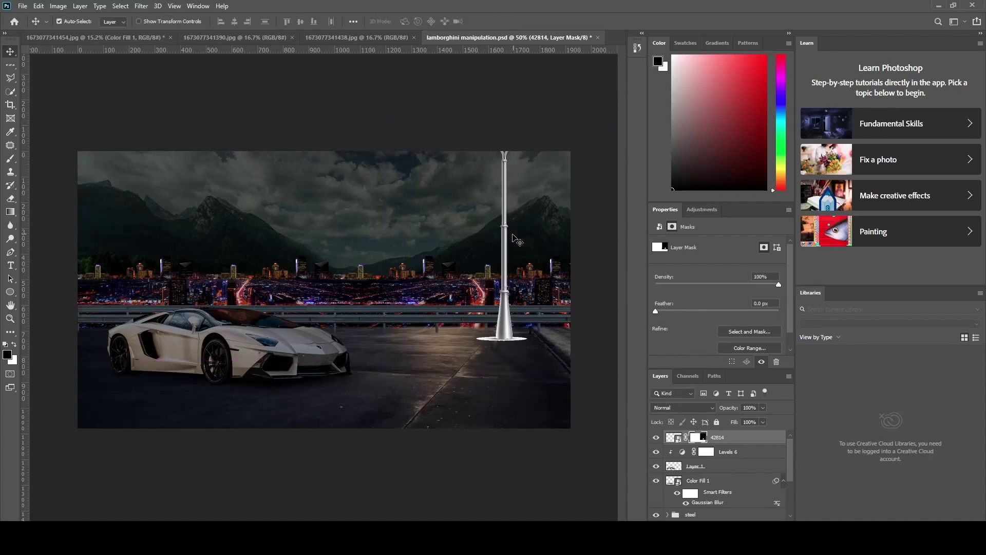
pyautogui.moveTo(506, 247)
pyautogui.mouseDown()
pyautogui.moveTo(503, 273)
pyautogui.moveTo(168, 224)
pyautogui.mouseUp()
pyautogui.click(500, 267)
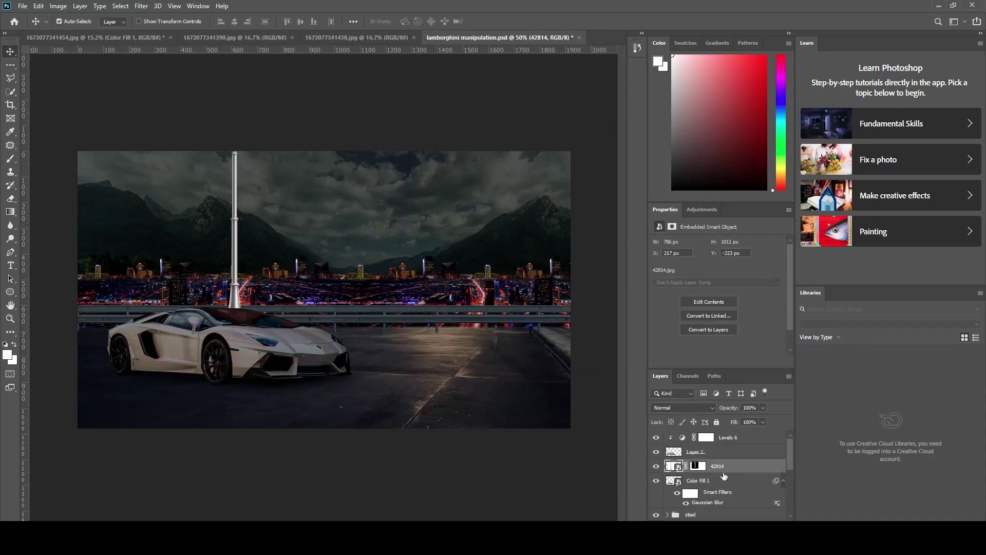
# Scale the lamp taller so its arms reach above the top edge, nudged right behind the car.
pyautogui.hotkey('ctrl', 't')
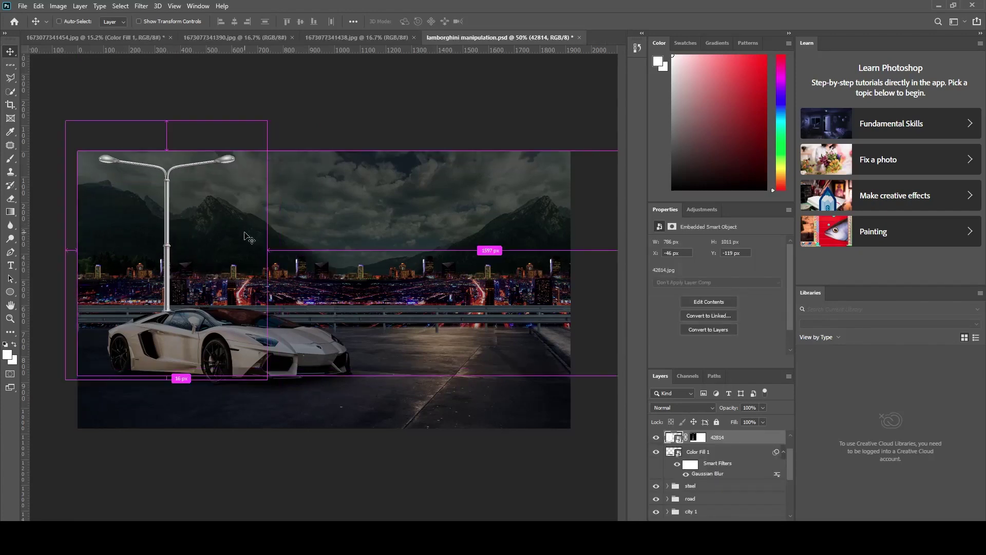
pyautogui.moveTo(167, 121); pyautogui.dragTo(166, 87)
pyautogui.click(509, 21)
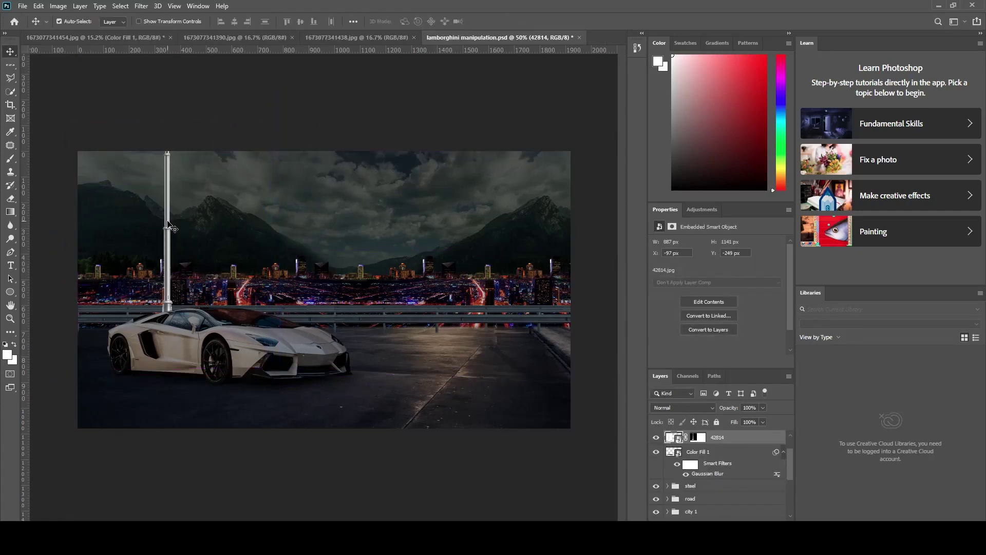
pyautogui.moveTo(169, 224); pyautogui.dragTo(201, 227)
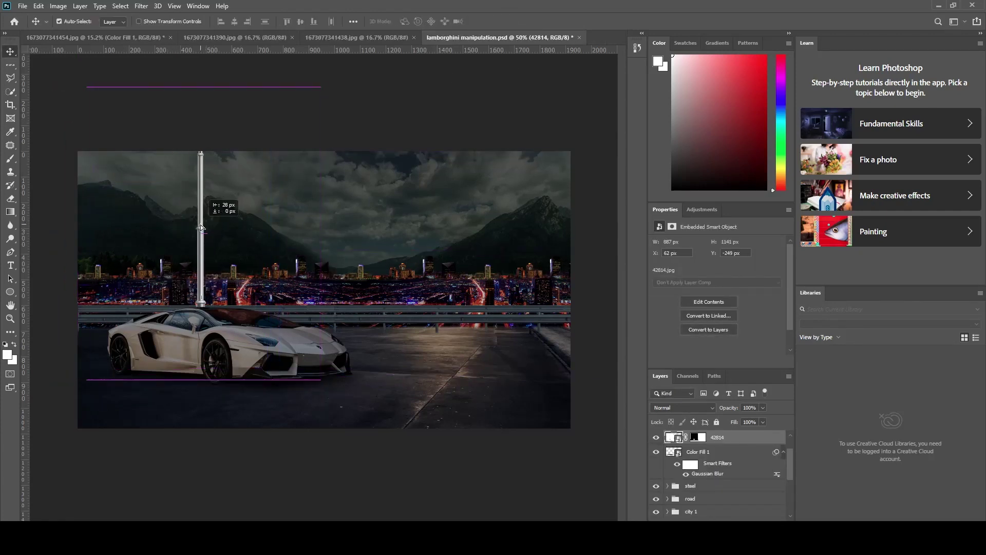
pyautogui.hotkey('ctrl', 't')
pyautogui.moveTo(187, 106)
pyautogui.mouseDown()
pyautogui.moveTo(189, 86)
pyautogui.moveTo(186, 97)
pyautogui.mouseUp()
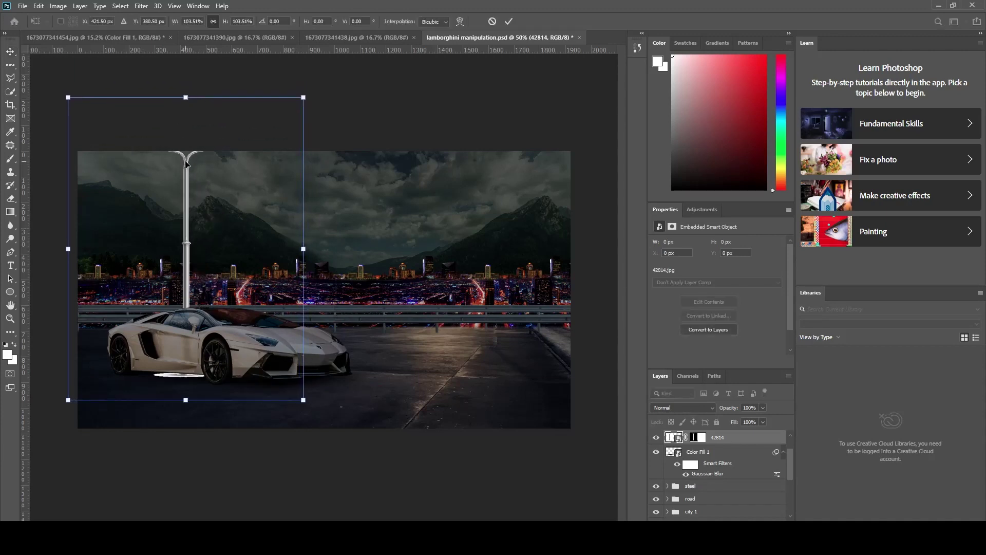
pyautogui.click(510, 21)
pyautogui.hotkey('ctrl', '\\')
# Add a Levels adjustment to the lamp and darken it for the night scene.
pyautogui.press('b')
pyautogui.press('d')
pyautogui.click(737, 513)
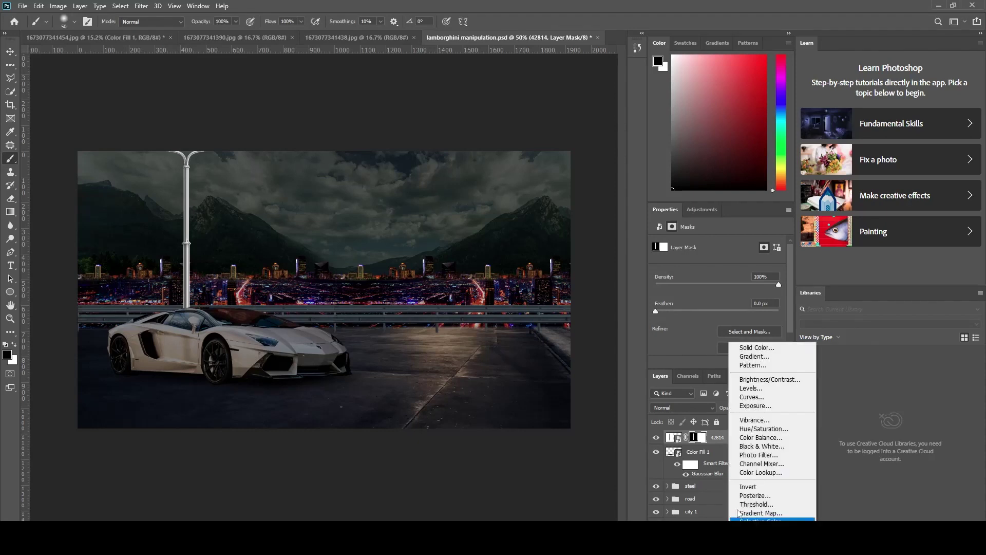
pyautogui.click(751, 388)
pyautogui.moveTo(779, 341); pyautogui.dragTo(713, 350)
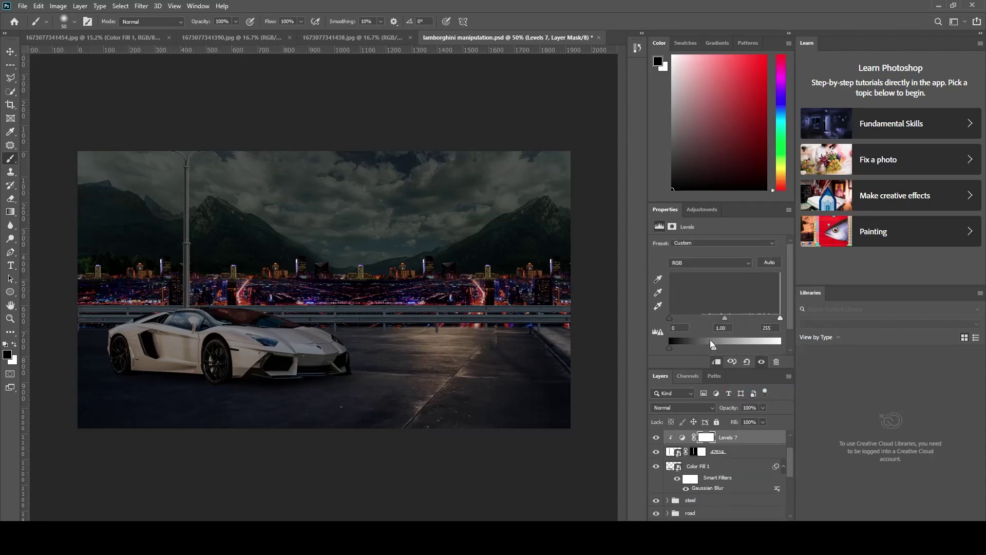
# Group the lamp with its Levels 7 and name the group 'light'.
pyautogui.keyDown('shift'); pyautogui.click(742, 454); pyautogui.keyUp('shift')
pyautogui.hotkey('ctrl', 'g')
pyautogui.doubleClick(695, 436)
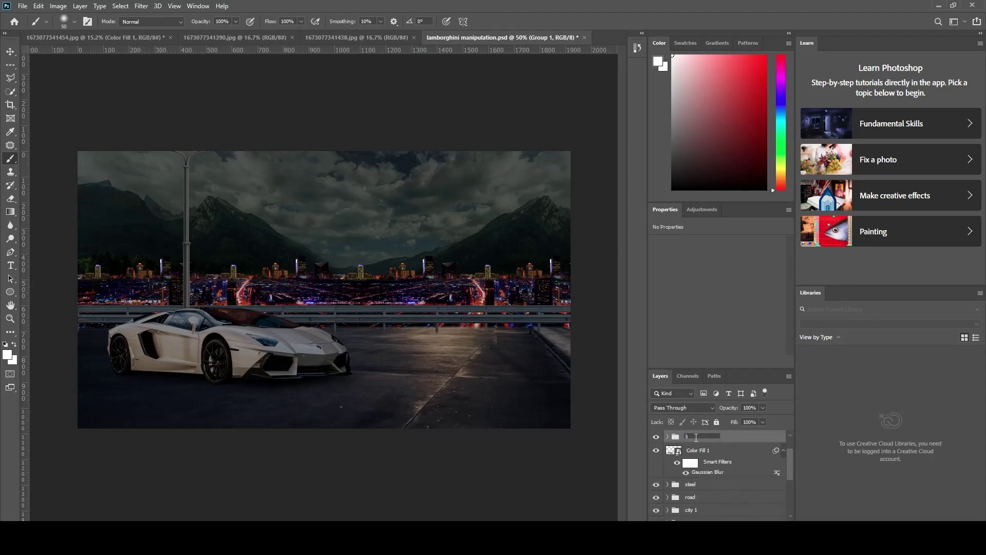
pyautogui.press('Return')
pyautogui.click(667, 436)
# Create empty Layer 2 at the top of the stack, directly above Levels 6.
pyautogui.click(740, 450)
pyautogui.click(739, 534)
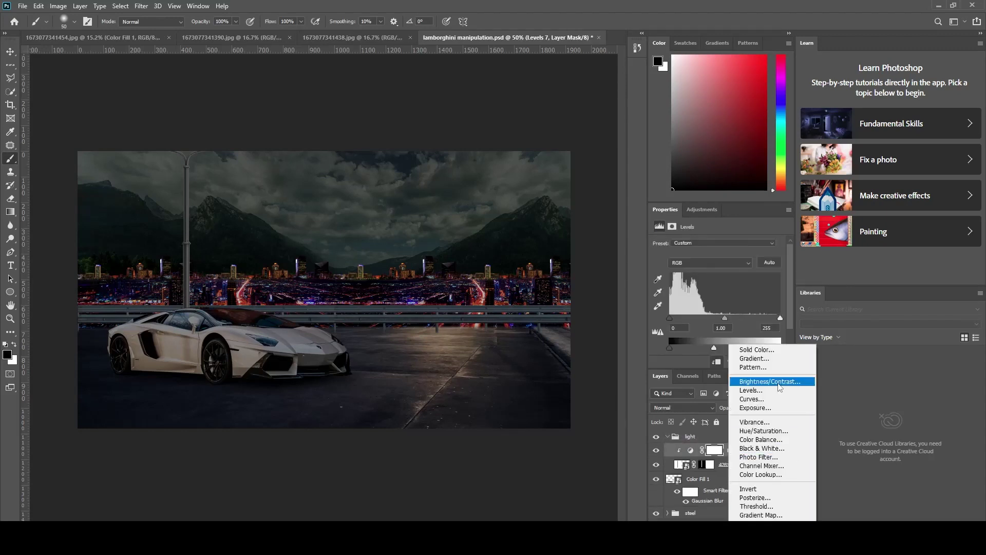
pyautogui.press('Escape')
pyautogui.hotkey('ctrl', 'shift', 'alt', 'n')
pyautogui.press('x')
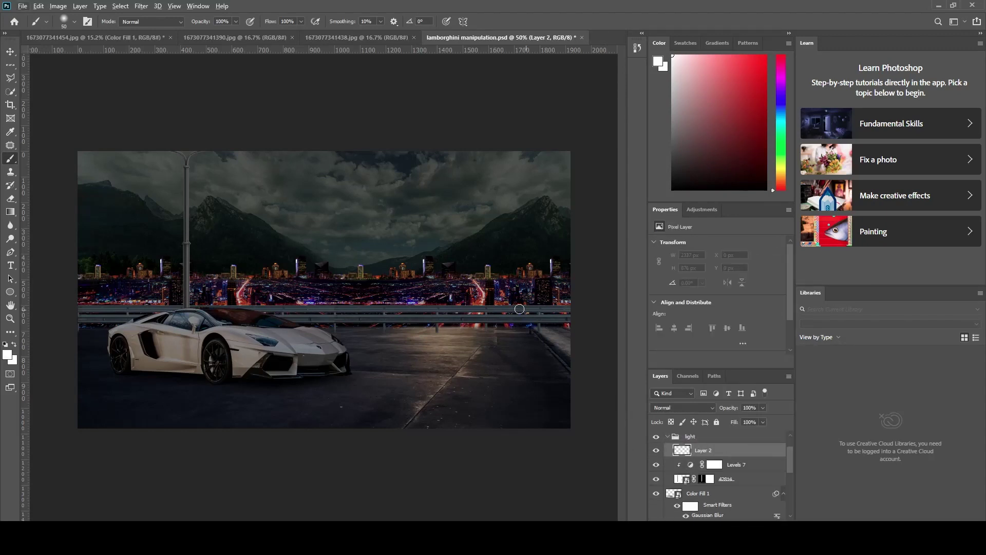
pyautogui.scroll(2, 719, 440)
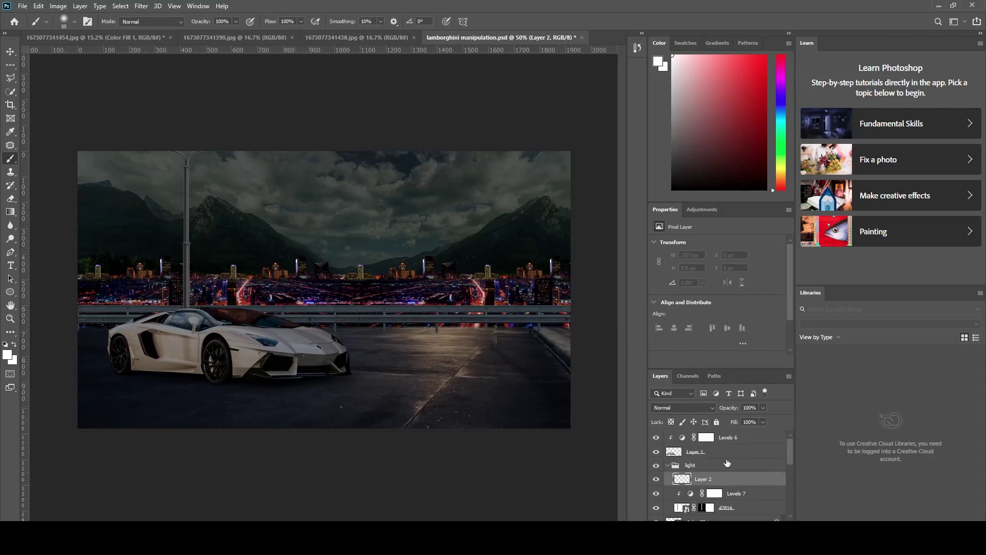
pyautogui.click(667, 465)
pyautogui.click(655, 452)
pyautogui.click(656, 452)
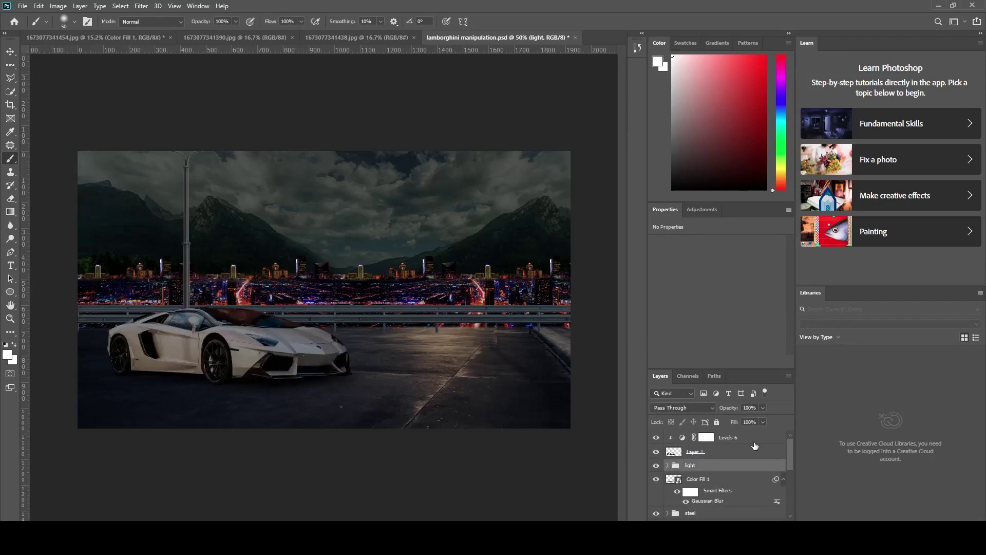
pyautogui.click(755, 446)
pyautogui.hotkey('ctrl', 'shift', 'alt', 'n')
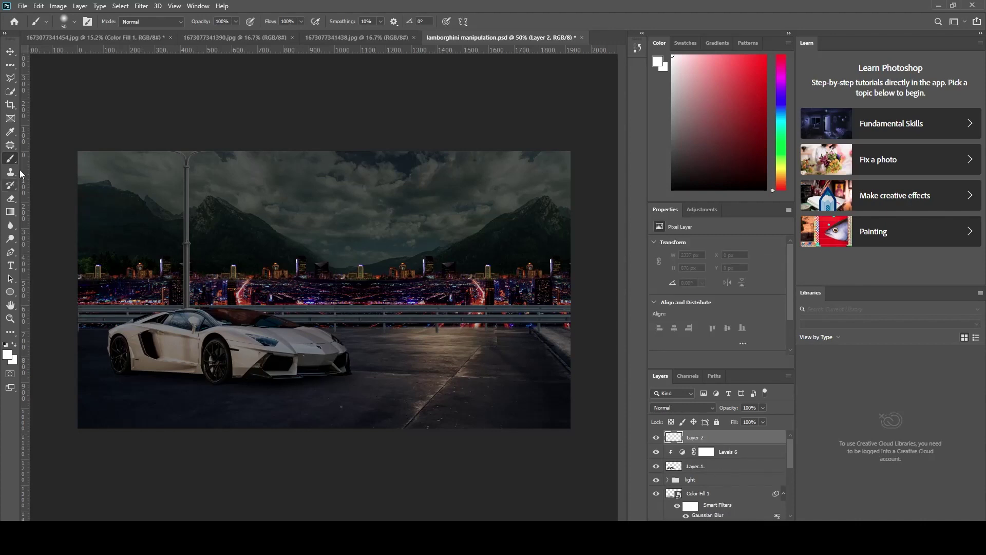
# Set the foreground colour to yellow #ffc000 and dab a spot at the top of the sky.
pyautogui.press(']')
pyautogui.press(']')
pyautogui.press(']')
pyautogui.click(7, 355)
pyautogui.click(729, 246)
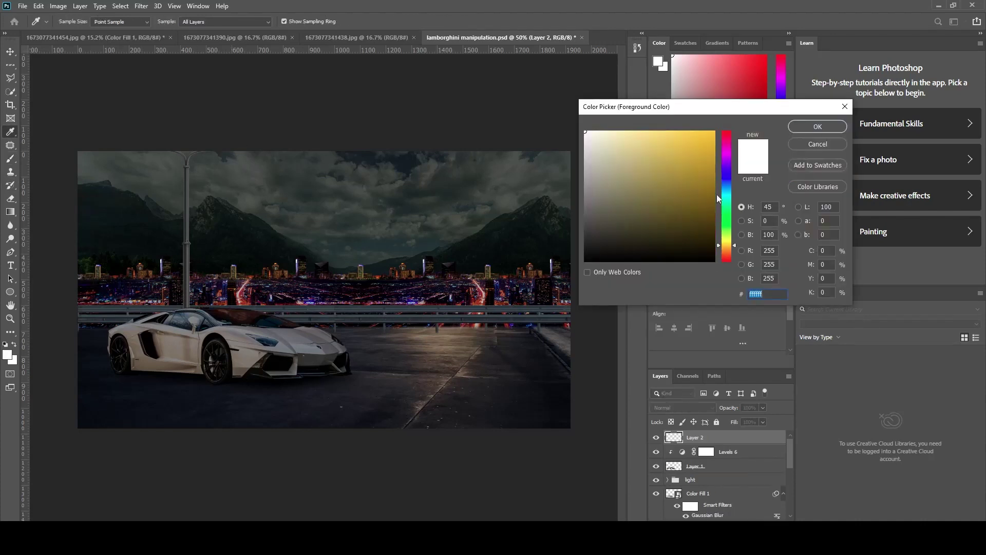
pyautogui.click(714, 135)
pyautogui.click(821, 129)
pyautogui.press('[')
pyautogui.press('[')
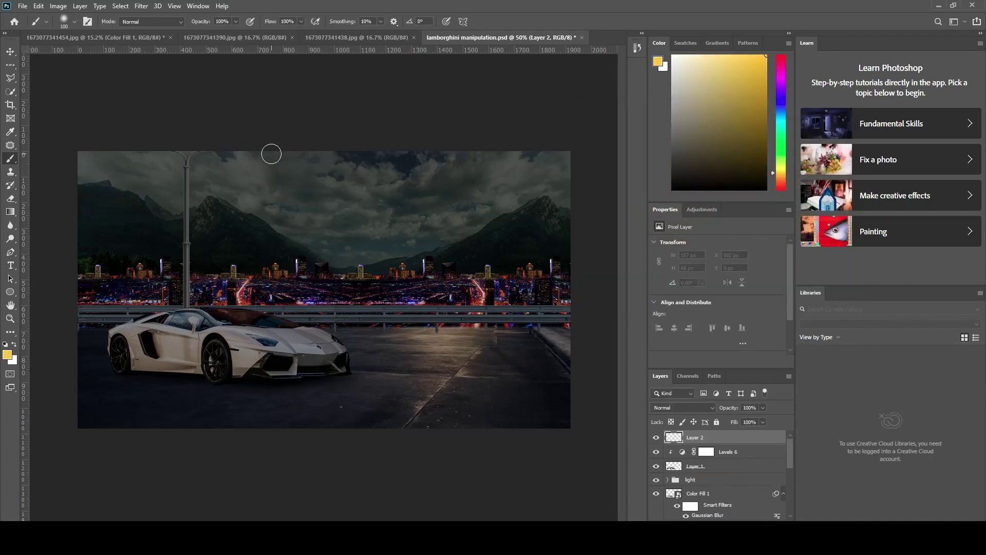
pyautogui.click(260, 151)
# Paint a larger soft glow at 400 px, 16% flow, and nudge it up to the top edge.
pyautogui.press(']')
pyautogui.press(']')
pyautogui.press(']')
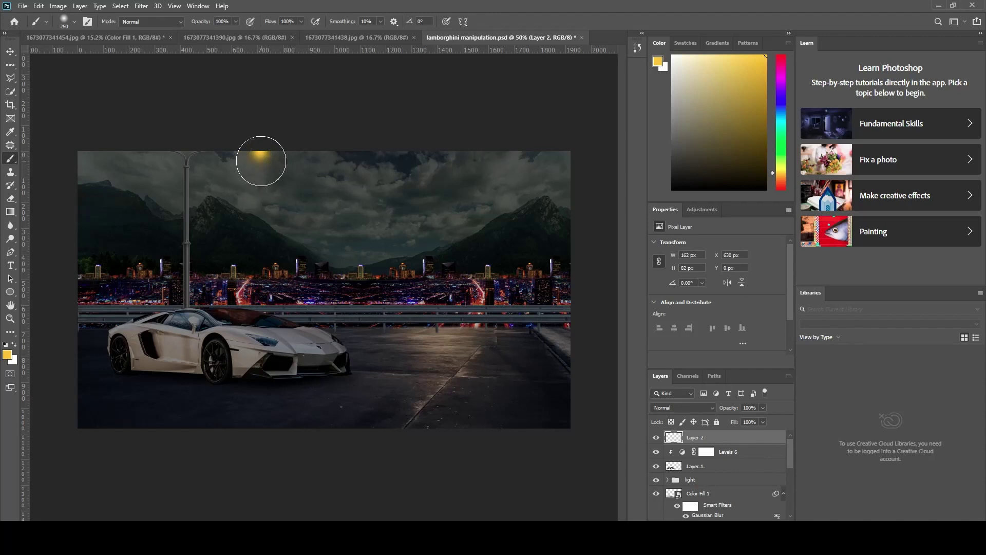
pyautogui.press(']')
pyautogui.click(301, 22)
pyautogui.moveTo(301, 27); pyautogui.dragTo(265, 31)
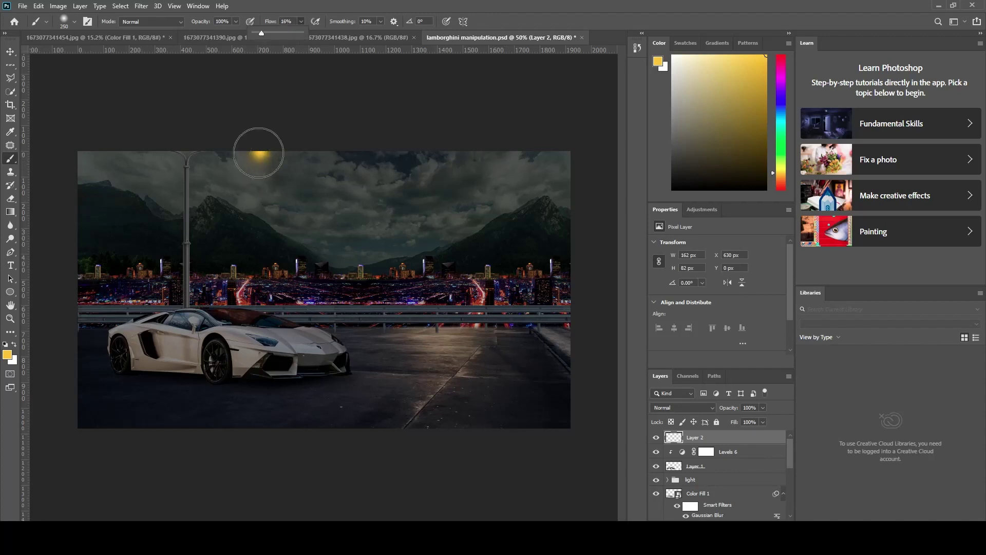
pyautogui.press(']')
pyautogui.press(']')
pyautogui.click(261, 150)
pyautogui.press('v')
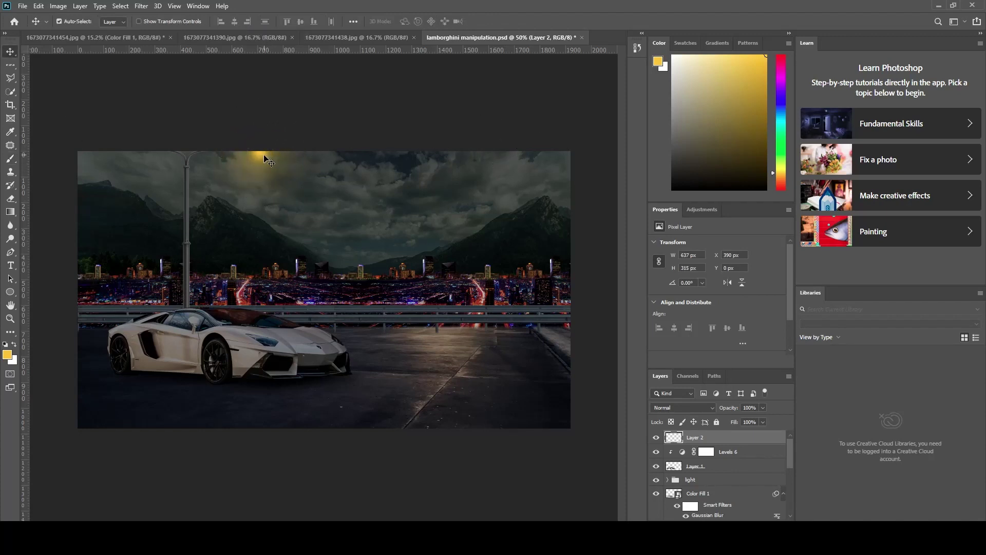
pyautogui.moveTo(266, 161); pyautogui.dragTo(266, 153)
# Spread a faint yellow haze over sky and mountains with an 800 px brush at 6% flow.
pyautogui.press('b')
pyautogui.press(']')
pyautogui.press(']')
pyautogui.press(']')
pyautogui.click(301, 22)
pyautogui.moveTo(301, 32); pyautogui.dragTo(297, 32)
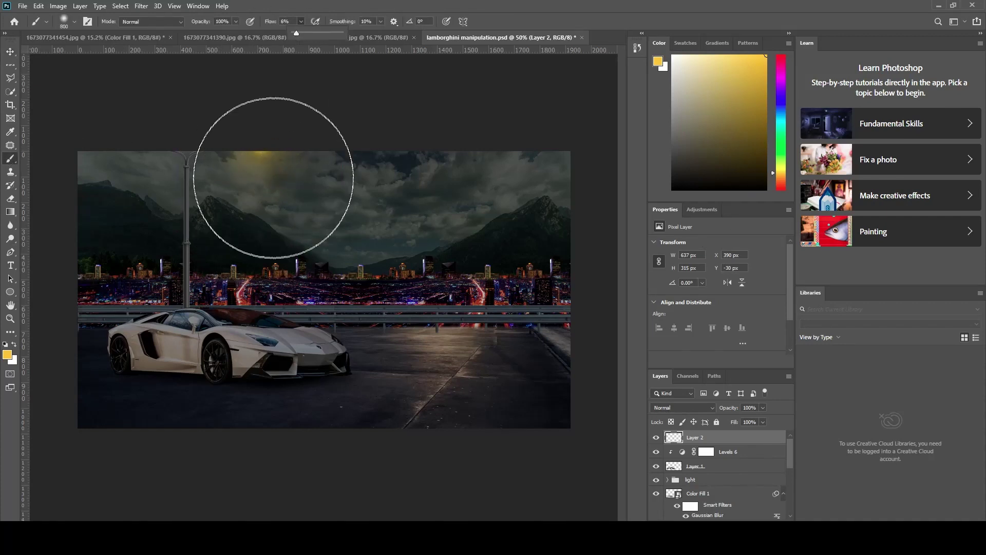
pyautogui.moveTo(273, 177)
pyautogui.mouseDown()
pyautogui.moveTo(324, 236)
pyautogui.moveTo(235, 275)
pyautogui.moveTo(343, 295)
pyautogui.moveTo(198, 154)
pyautogui.mouseUp()
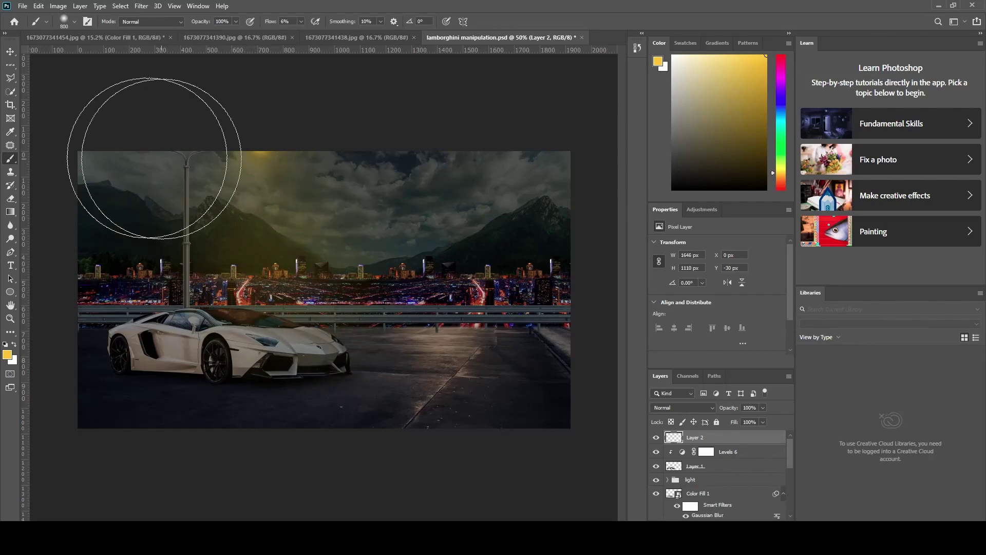
pyautogui.press('v')
pyautogui.scroll(3, 302, 314)
pyautogui.scroll(1, 302, 314)
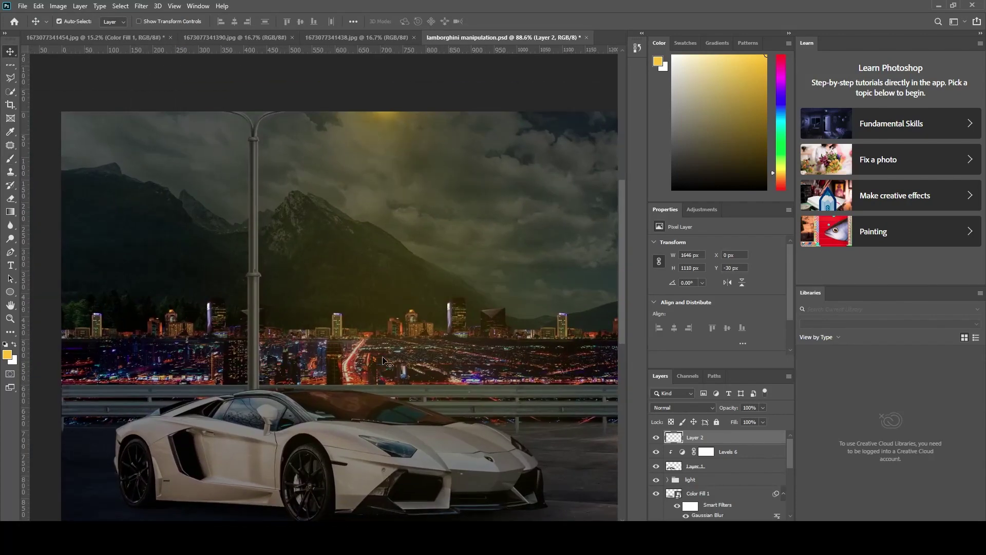
# Add a colorized Hue/Saturation in the light group: hue 57, saturation 78, lightness +9.
pyautogui.click(657, 451)
pyautogui.click(657, 451)
pyautogui.scroll(-2, 769, 473)
pyautogui.click(714, 464)
pyautogui.click(732, 517)
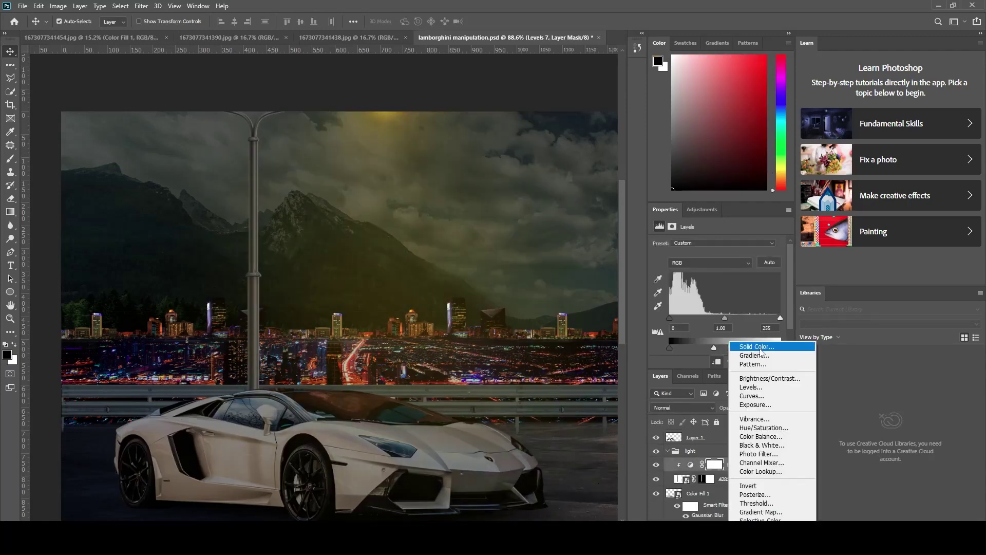
pyautogui.click(764, 428)
pyautogui.click(707, 337)
pyautogui.moveTo(657, 283)
pyautogui.mouseDown()
pyautogui.moveTo(739, 303)
pyautogui.moveTo(723, 323)
pyautogui.mouseUp()
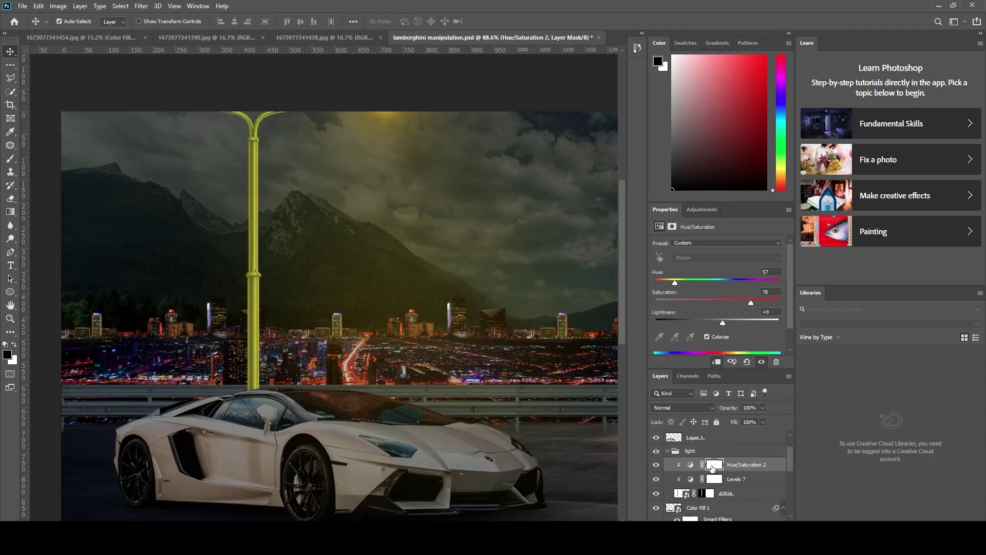
# Invert its mask and paint white, 30 px at 100% flow, down the pole's right edge.
pyautogui.hotkey('ctrl', 'i')
pyautogui.press('b')
pyautogui.press('[')
pyautogui.press('[')
pyautogui.press('[')
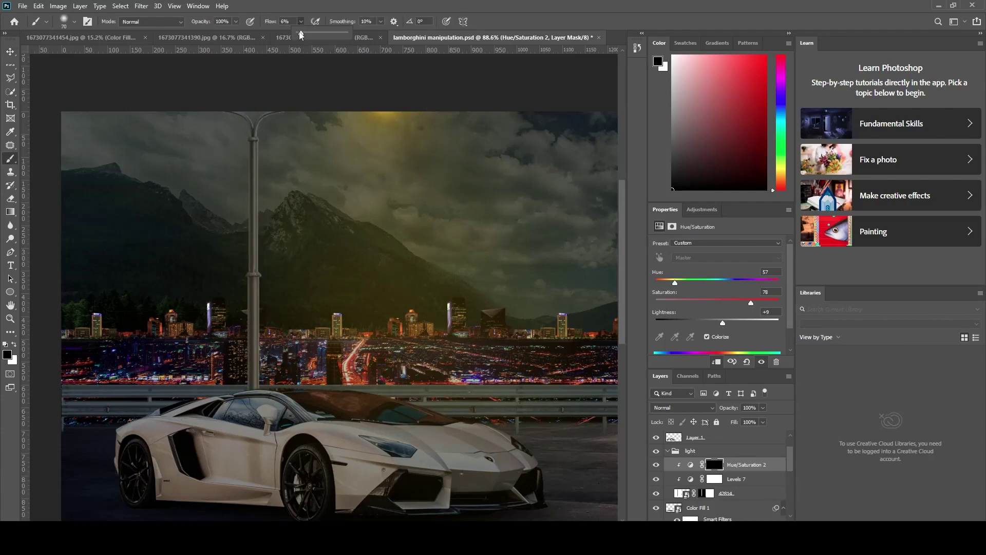
pyautogui.moveTo(301, 35); pyautogui.dragTo(349, 35)
pyautogui.scroll(2, 282, 275)
pyautogui.press('[')
pyautogui.press('[')
pyautogui.press('[')
pyautogui.scroll(-1, 315, 357)
pyautogui.scroll(2, 287, 167)
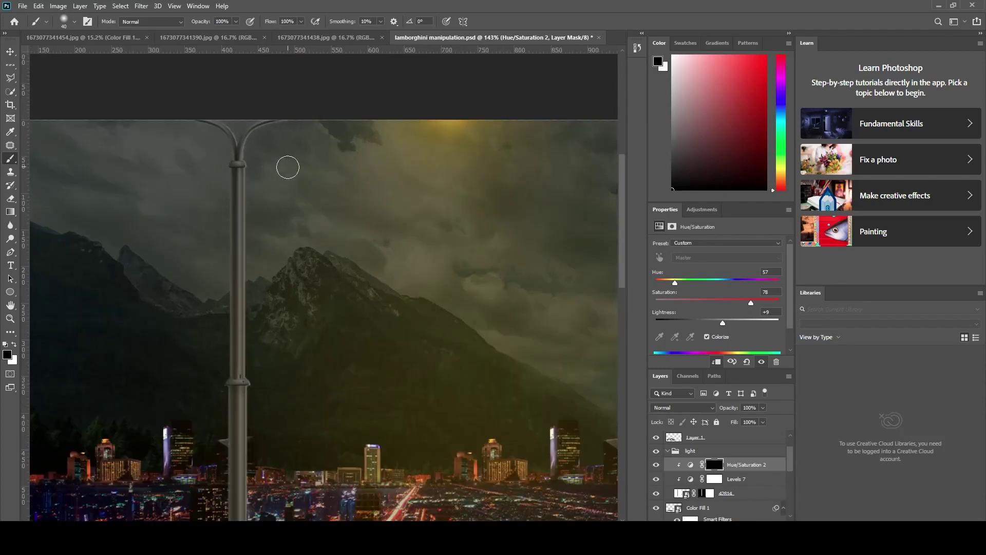
pyautogui.scroll(3, 287, 168)
pyautogui.press('[')
pyautogui.press('x')
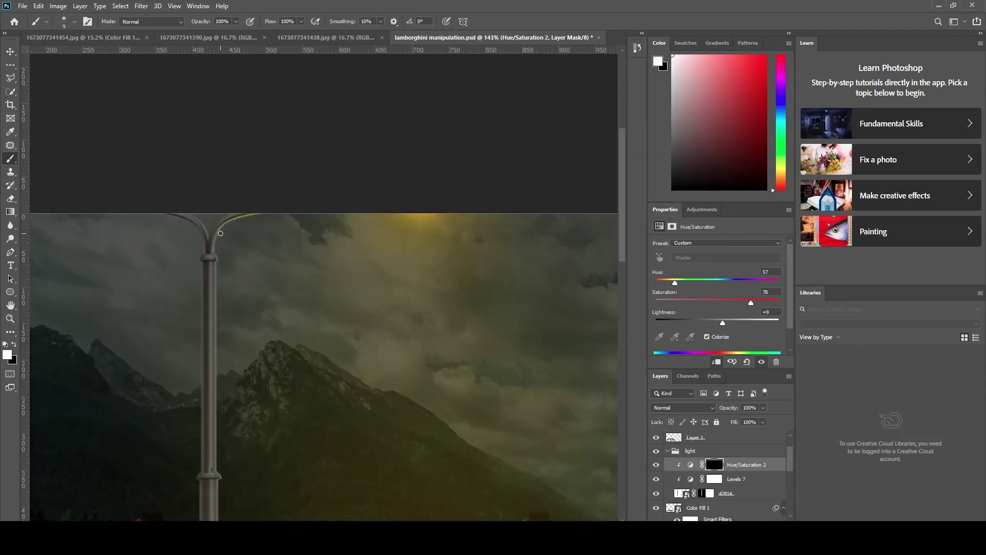
pyautogui.moveTo(219, 262); pyautogui.dragTo(241, 176)
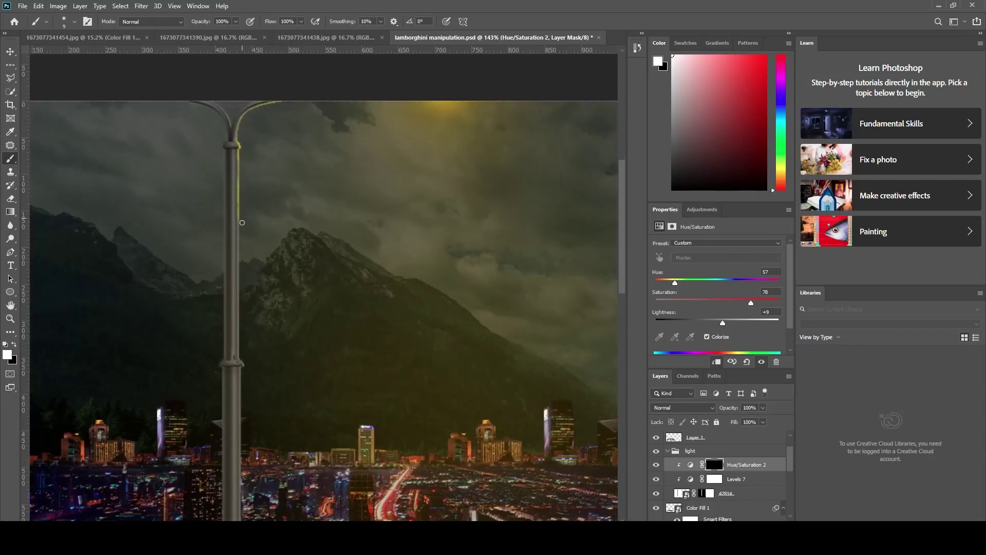
pyautogui.moveTo(242, 223); pyautogui.dragTo(244, 313)
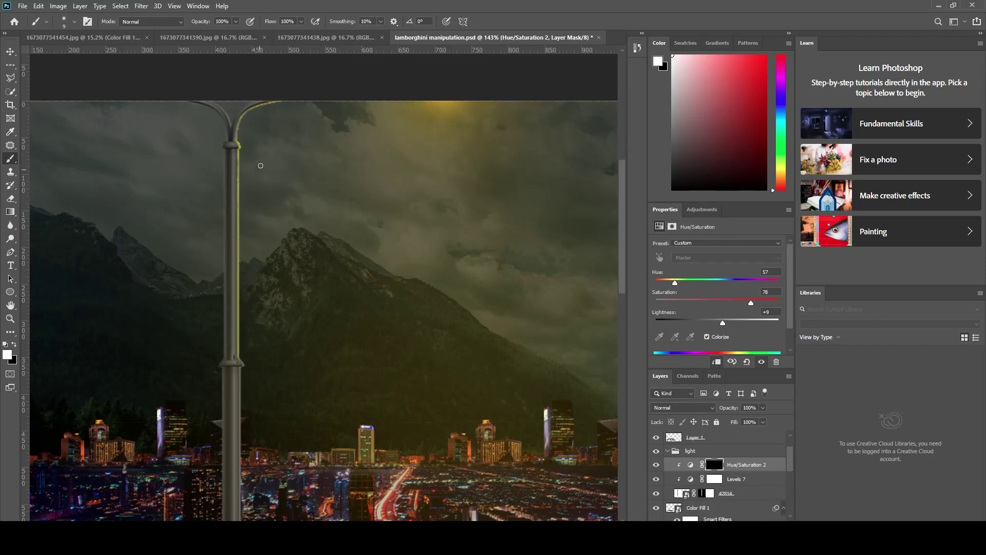
# Lower the brush flow for subtler strokes and switch the painting colour to black.
pyautogui.scroll(-5, 260, 377)
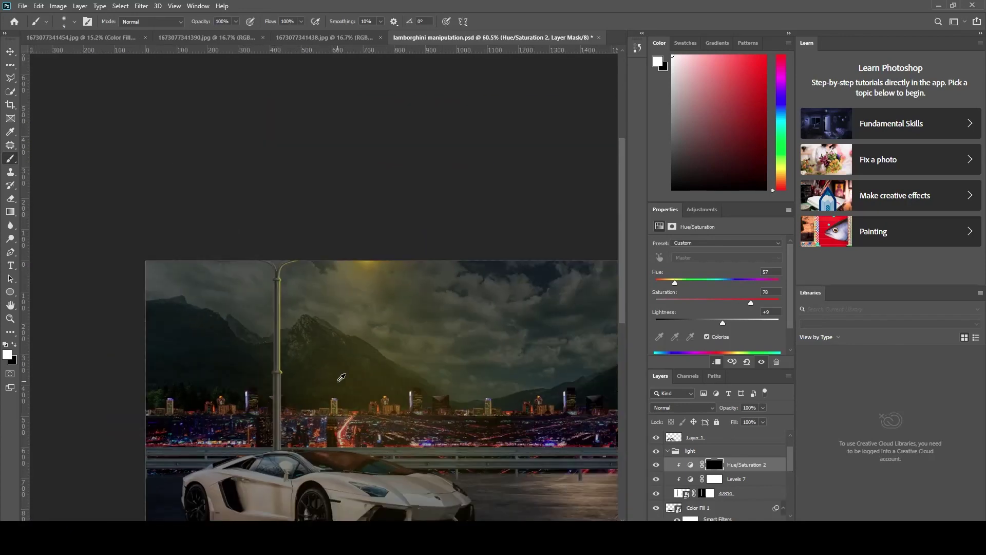
pyautogui.scroll(6, 242, 392)
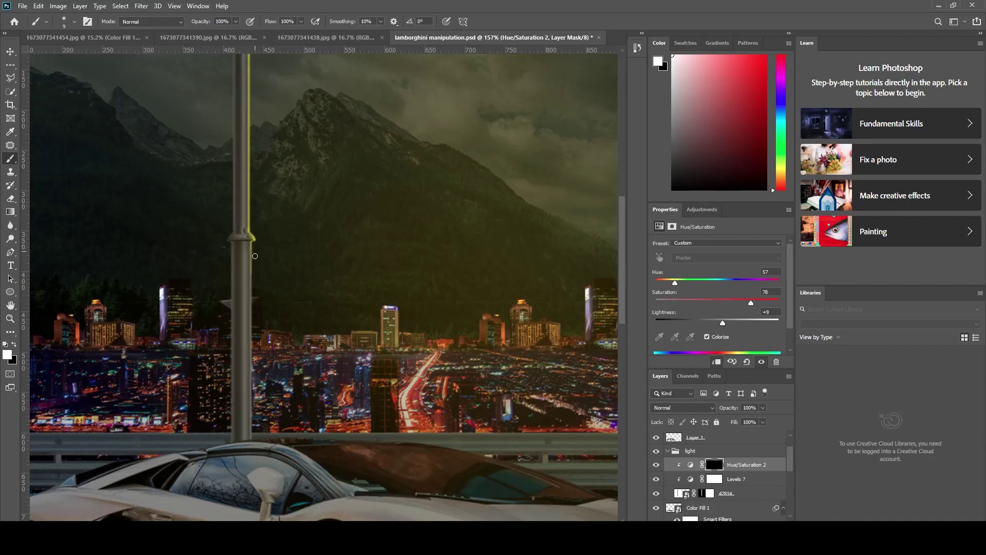
pyautogui.scroll(-3, 255, 256)
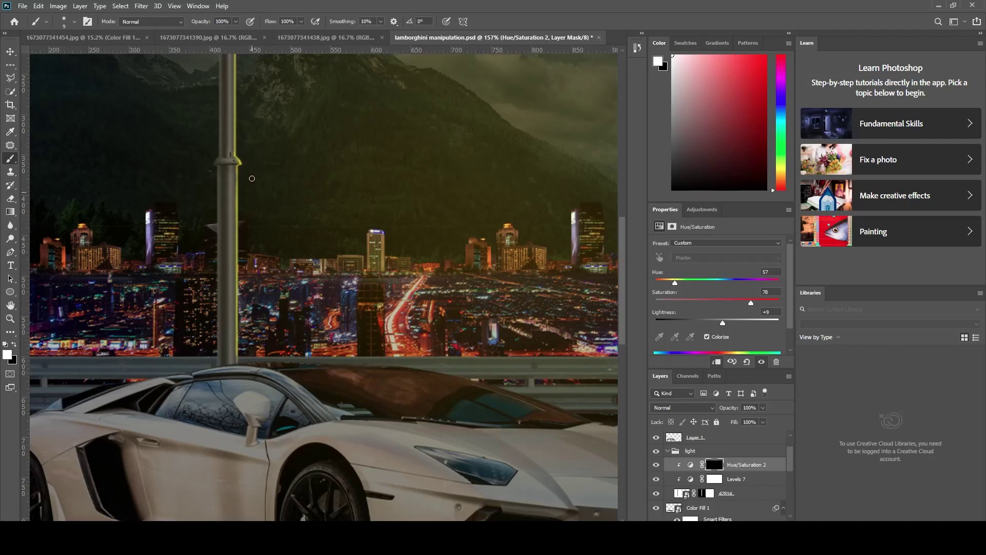
pyautogui.scroll(-5, 251, 178)
pyautogui.scroll(3, 309, 257)
pyautogui.scroll(2, 314, 272)
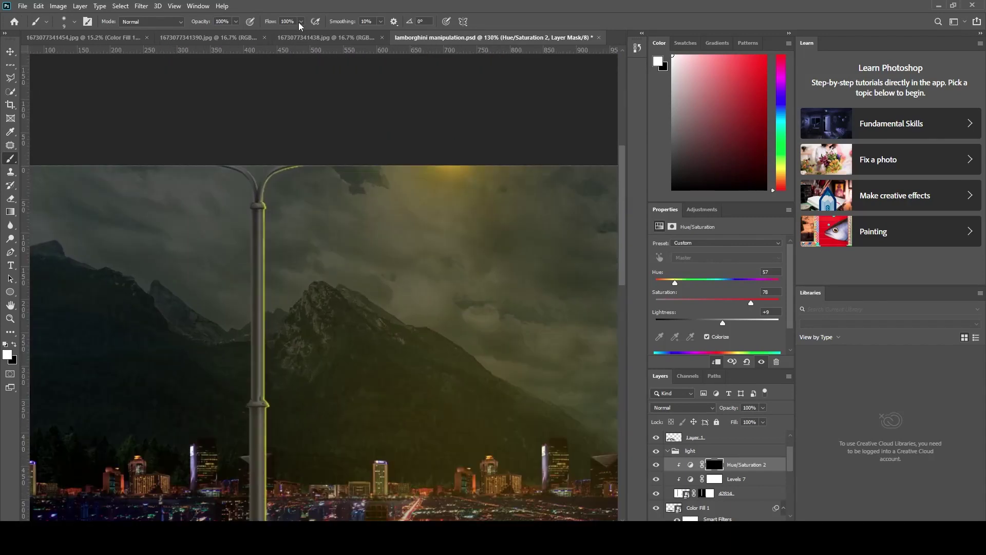
pyautogui.moveTo(300, 26); pyautogui.dragTo(258, 32)
pyautogui.press(']')
pyautogui.press(']')
pyautogui.press(']')
pyautogui.scroll(-2, 281, 294)
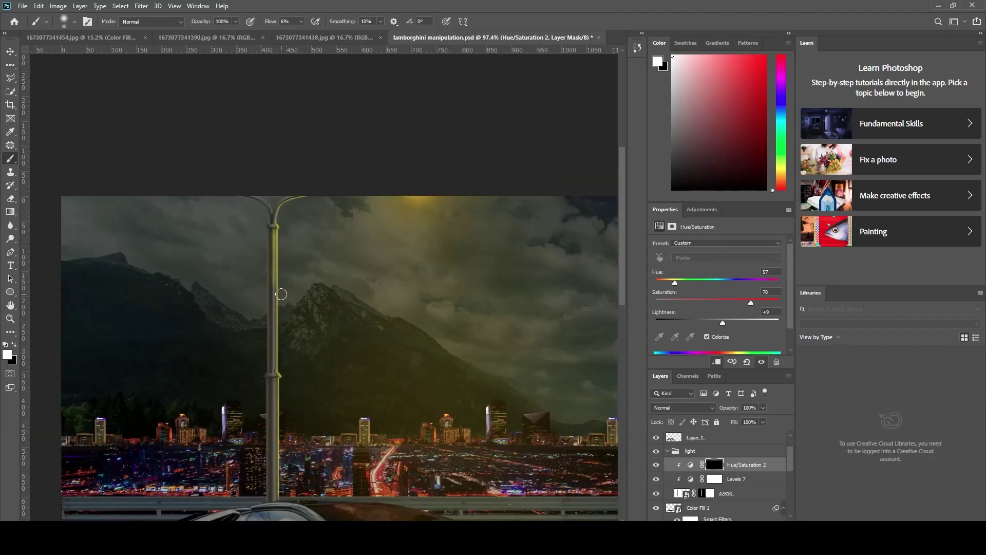
pyautogui.scroll(-1, 329, 329)
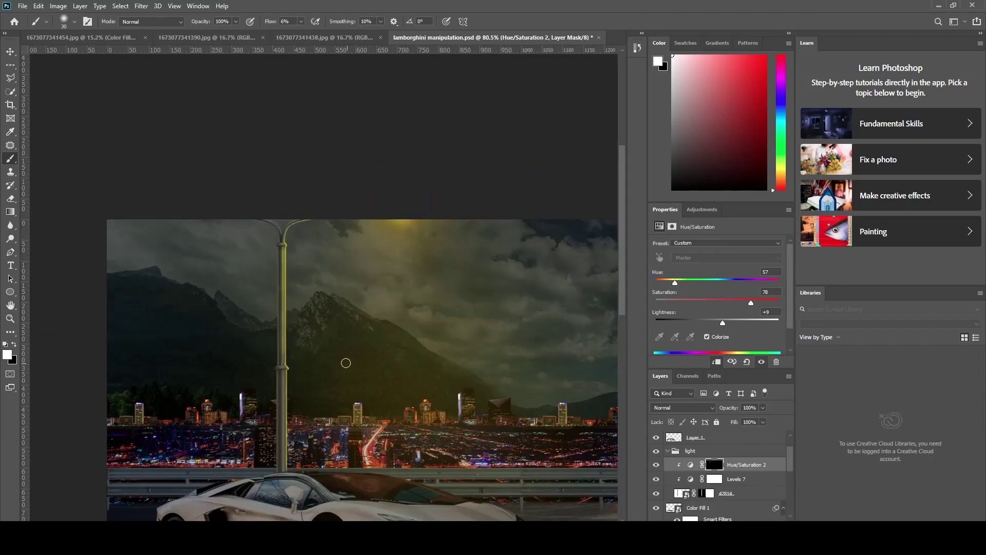
pyautogui.scroll(-1, 345, 362)
pyautogui.scroll(1, 257, 302)
pyautogui.scroll(1, 232, 302)
pyautogui.moveTo(300, 21); pyautogui.dragTo(301, 33)
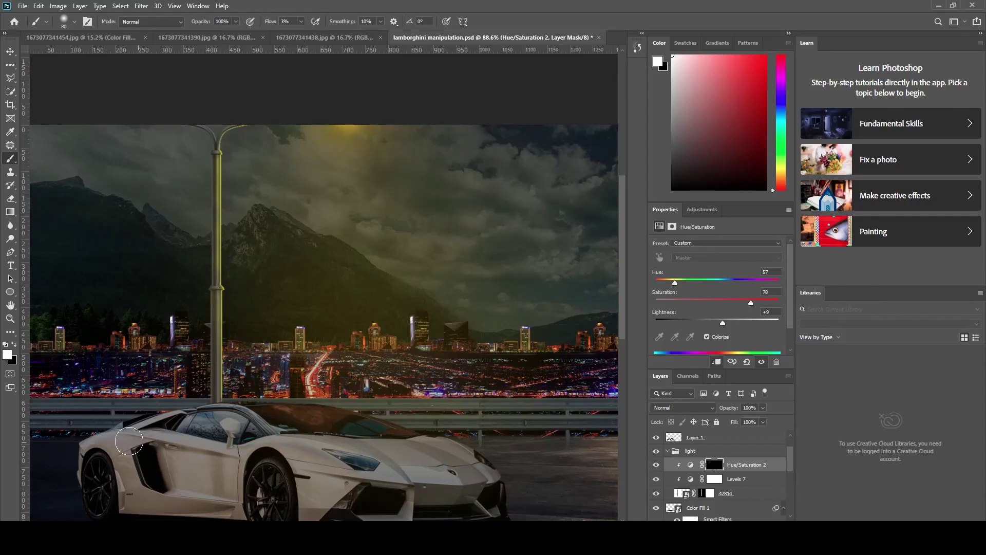
pyautogui.press('x')
pyautogui.scroll(-3, 217, 330)
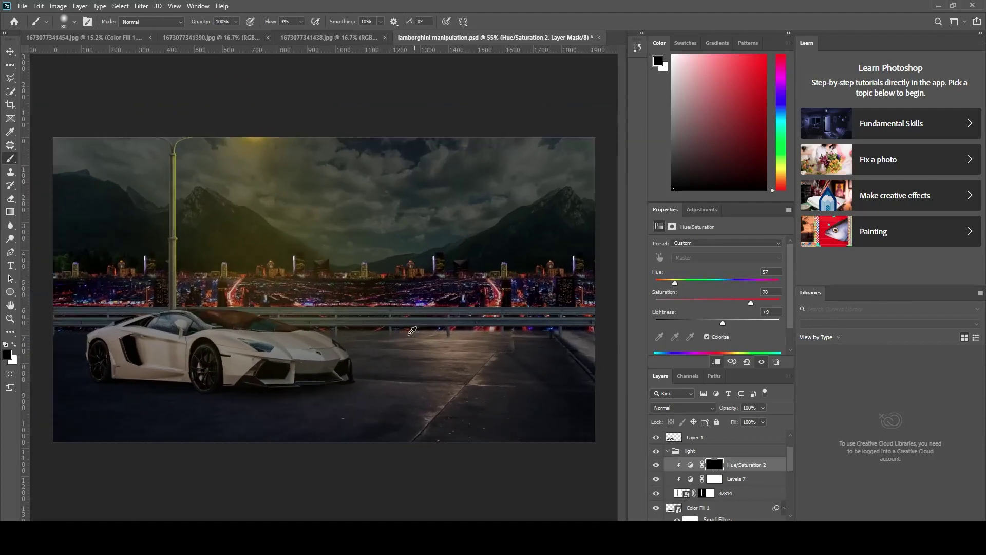
# Add a yellow Color Fill 2 (ffd200) above Levels 4, clipped to the road.
pyautogui.click(752, 496)
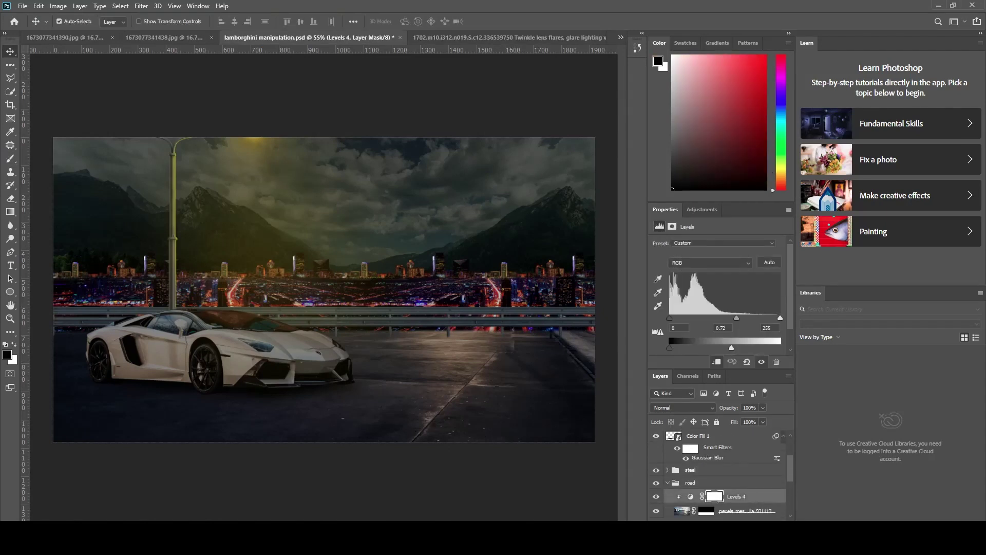
pyautogui.click(749, 348)
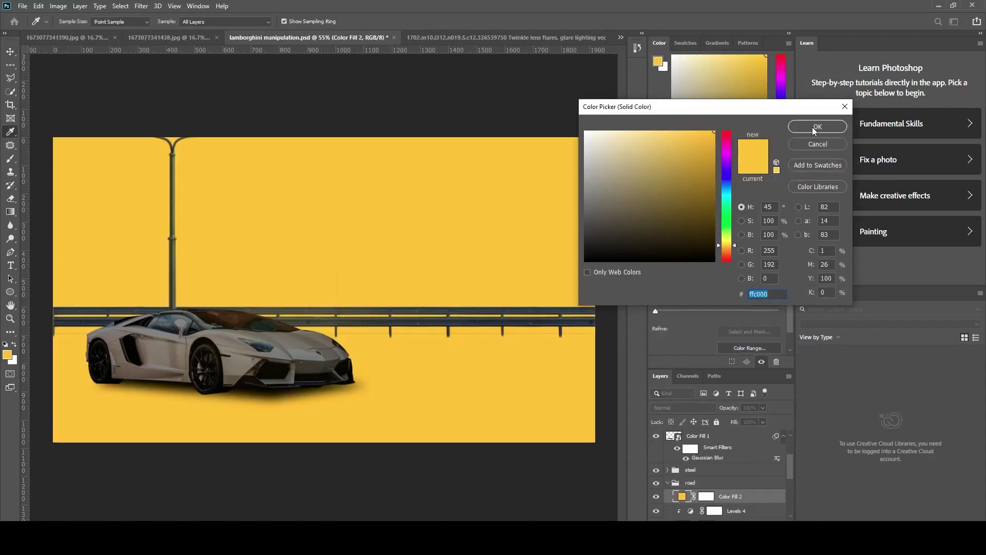
pyautogui.click(814, 131)
pyautogui.moveTo(781, 176); pyautogui.dragTo(782, 179)
pyautogui.doubleClick(682, 496)
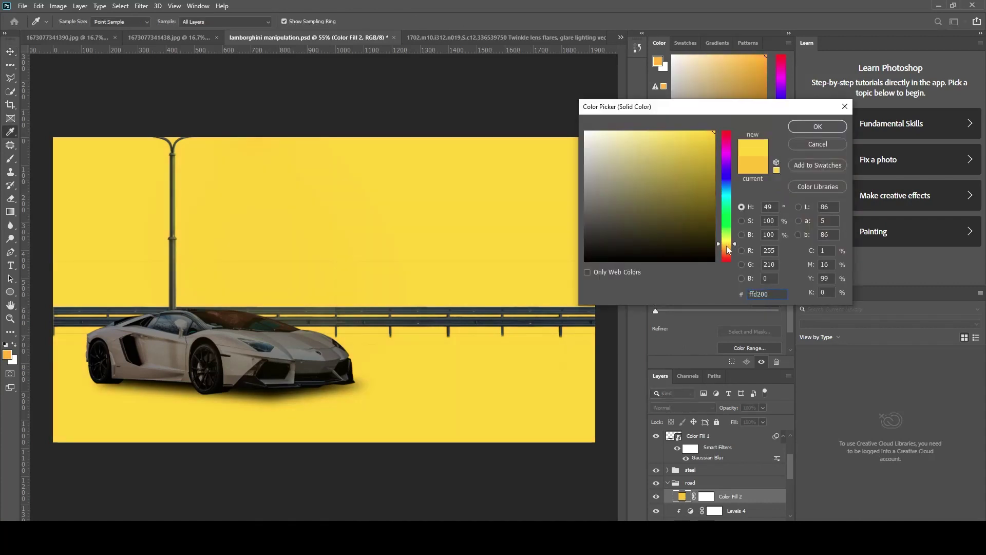
pyautogui.click(819, 146)
pyautogui.keyDown('alt'); pyautogui.click(687, 506); pyautogui.keyUp('alt')
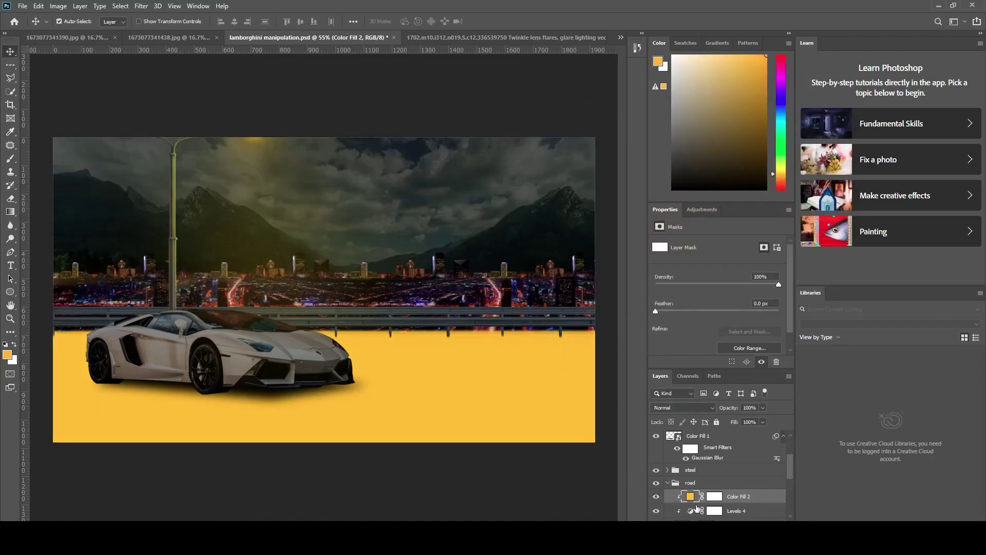
# Split the fill's Blend If Underlying Layer slider at 82 so it shows only on lighter road.
pyautogui.doubleClick(765, 501)
pyautogui.moveTo(829, 342); pyautogui.dragTo(720, 344)
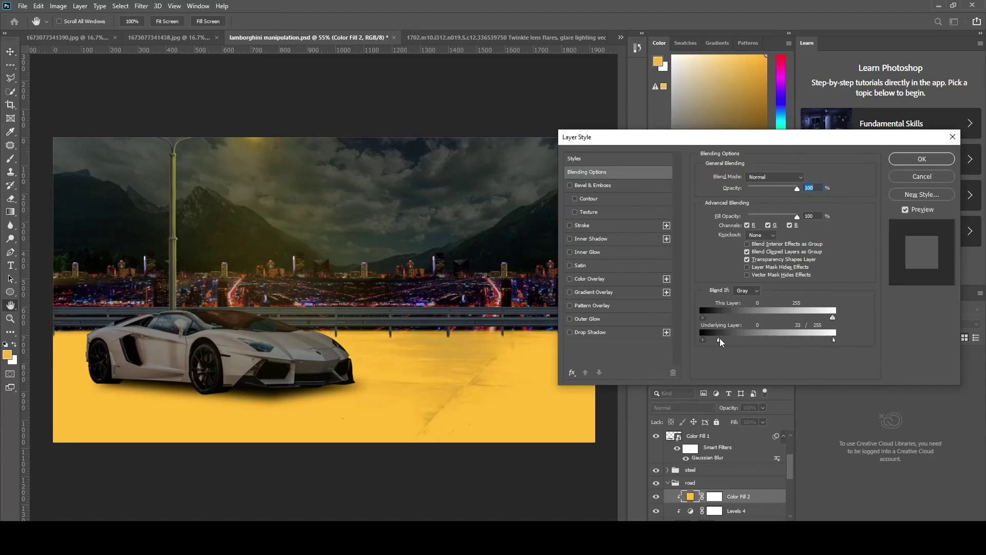
pyautogui.moveTo(713, 339); pyautogui.dragTo(759, 339)
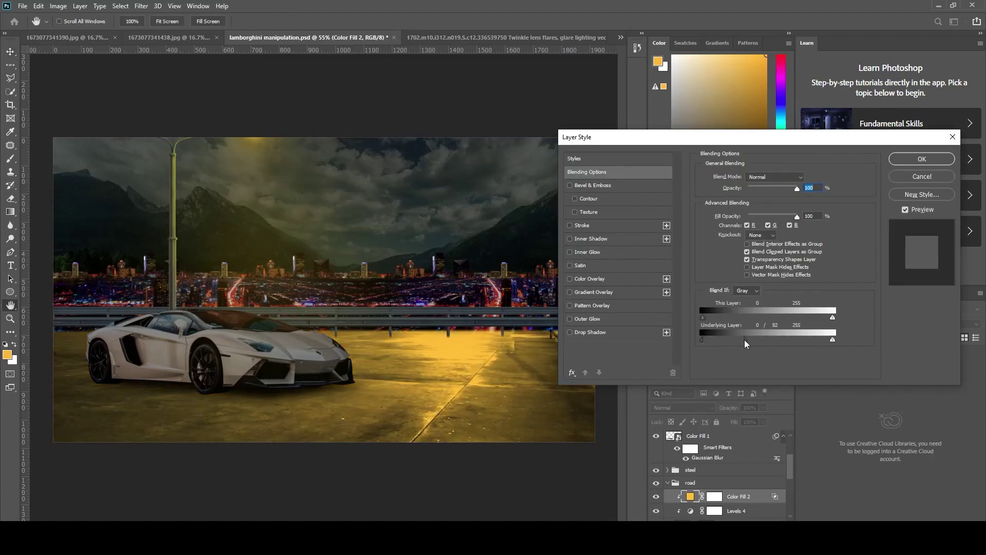
pyautogui.press('Return')
pyautogui.click(712, 496)
# Black out the fill's mask, then paint white across the road with a flat 500 px brush at 36% flow.
pyautogui.hotkey('ctrl', 'i')
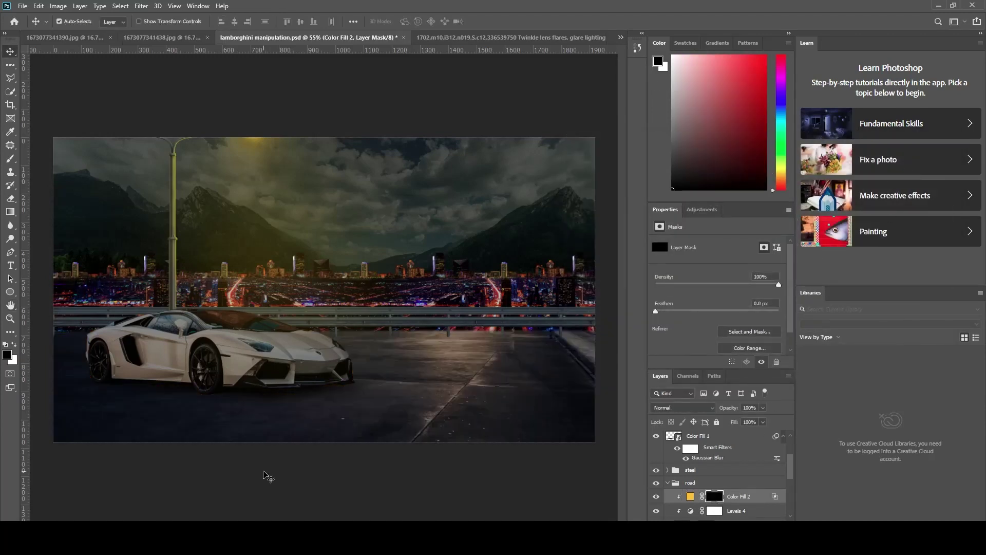
pyautogui.press('b')
pyautogui.click(63, 21)
pyautogui.moveTo(30, 69); pyautogui.dragTo(31, 61)
pyautogui.click(76, 27)
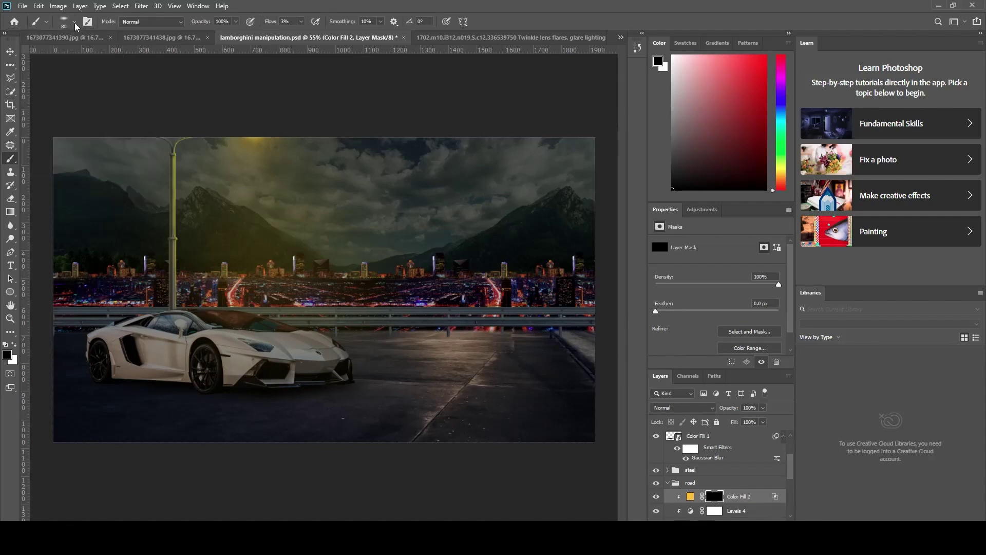
pyautogui.press(']')
pyautogui.press(']')
pyautogui.press(']')
pyautogui.moveTo(301, 22); pyautogui.dragTo(316, 33)
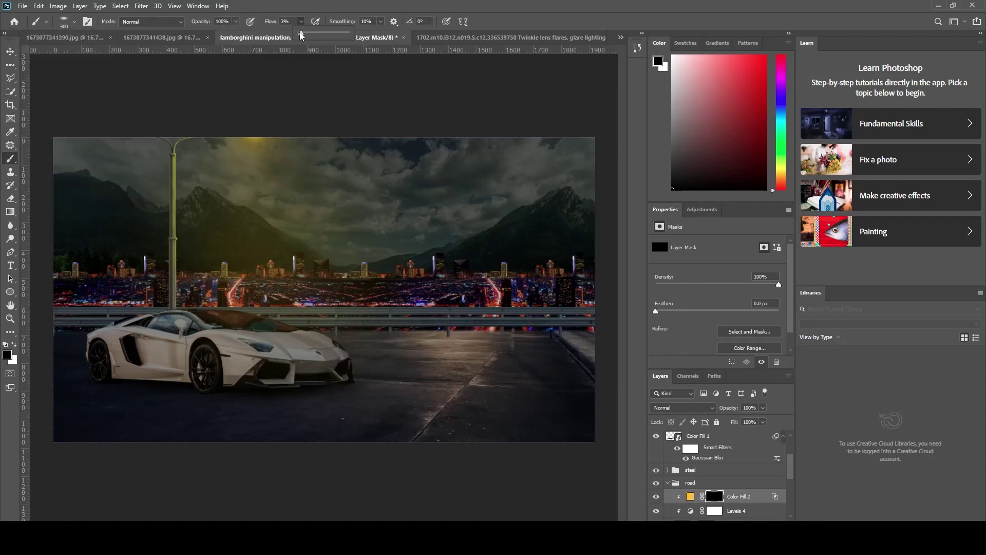
pyautogui.press('x')
pyautogui.moveTo(353, 348)
pyautogui.mouseDown()
pyautogui.moveTo(475, 351)
pyautogui.moveTo(418, 378)
pyautogui.moveTo(309, 378)
pyautogui.mouseUp()
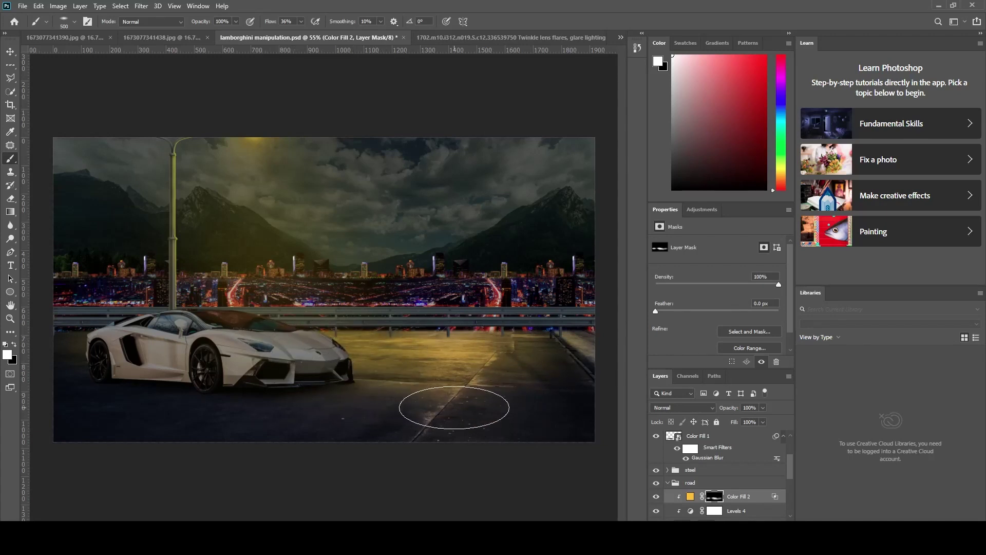
# Add a Levels 8 clipped to the fill, lowering output whites to darken the road.
pyautogui.press(']')
pyautogui.press(']')
pyautogui.press(']')
pyautogui.hotkey('shift', '1')
pyautogui.hotkey('shift', '1')
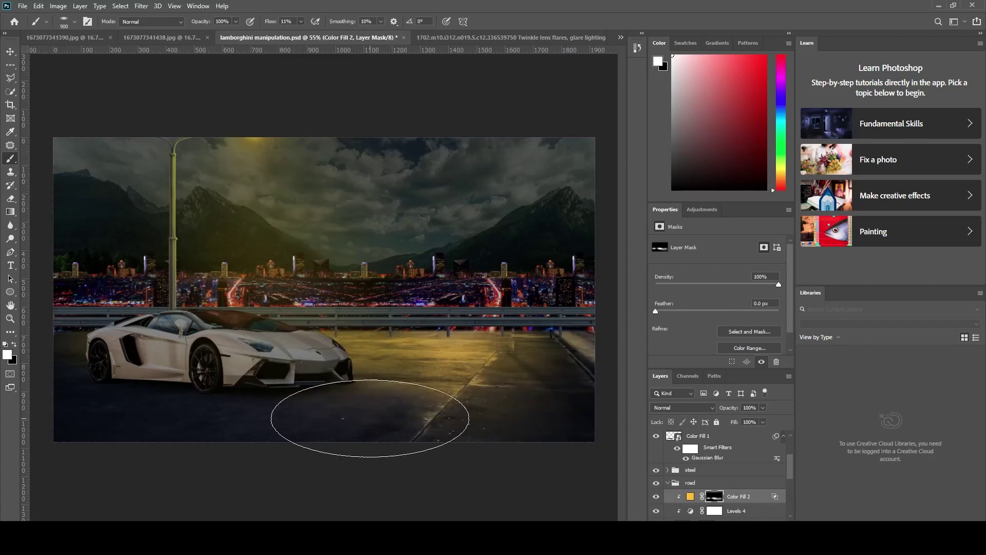
pyautogui.press('v')
pyautogui.click(683, 407)
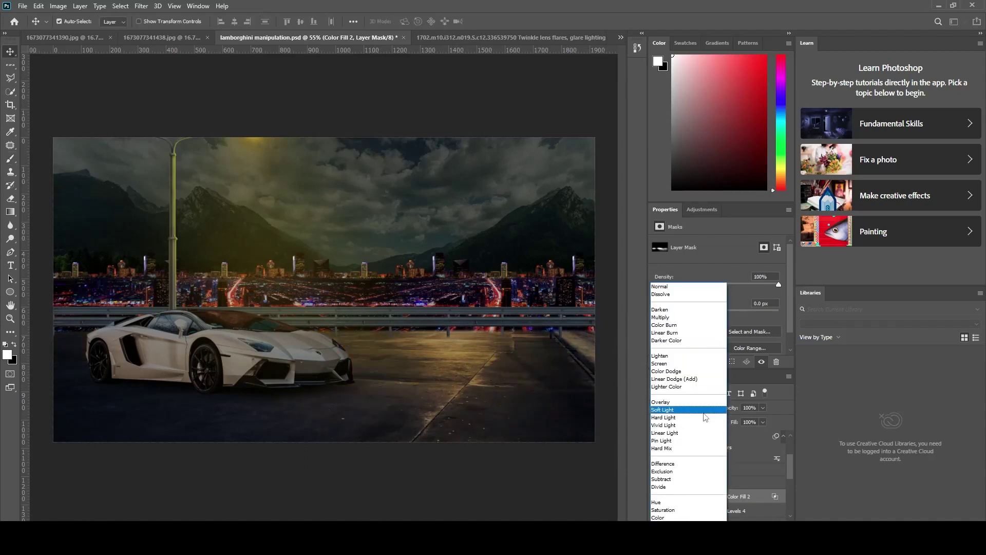
pyautogui.click(683, 287)
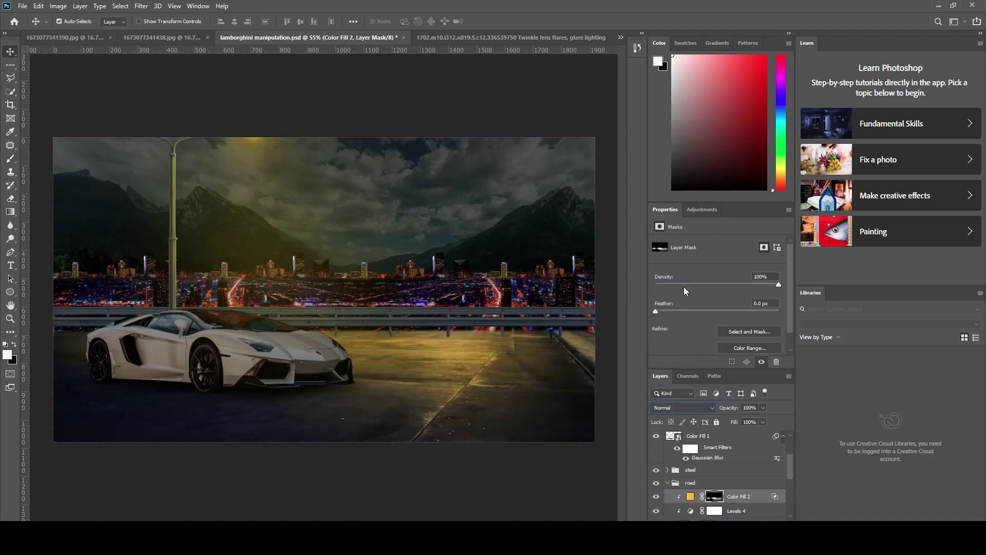
pyautogui.click(754, 392)
pyautogui.moveTo(780, 347); pyautogui.dragTo(728, 349)
# Invert the Levels 8 mask to hide the road-darkening effect.
pyautogui.hotkey('ctrl', 'i')
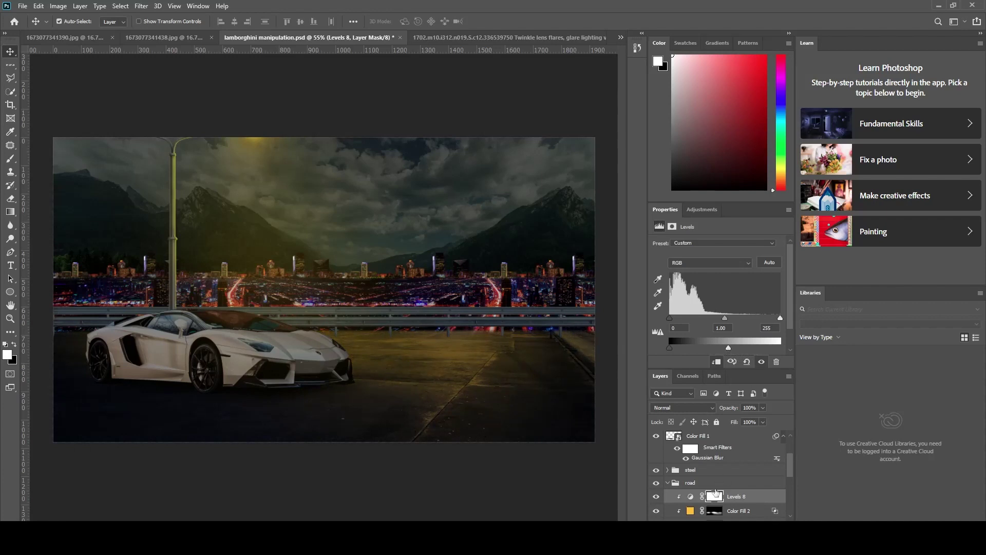
pyautogui.press('b')
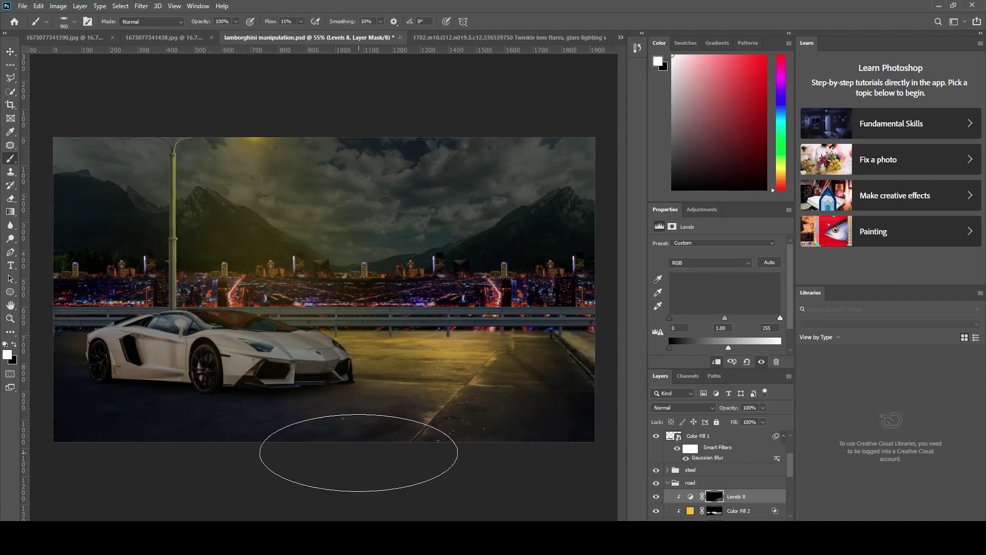
pyautogui.press('v')
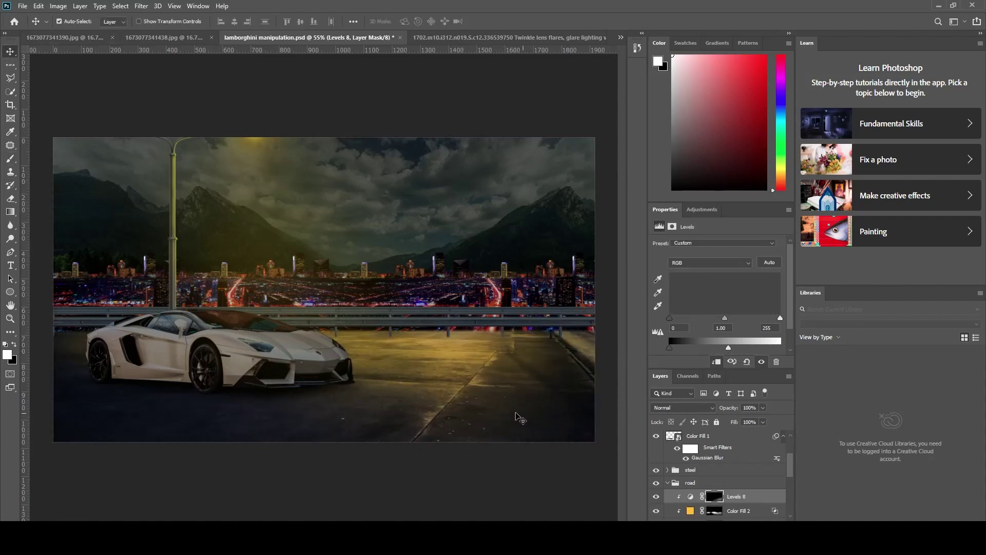
# Collapse the road group and add a Hue/Saturation layer clipped above Levels 6 on the car.
pyautogui.click(668, 482)
pyautogui.scroll(2, 699, 475)
pyautogui.click(721, 467)
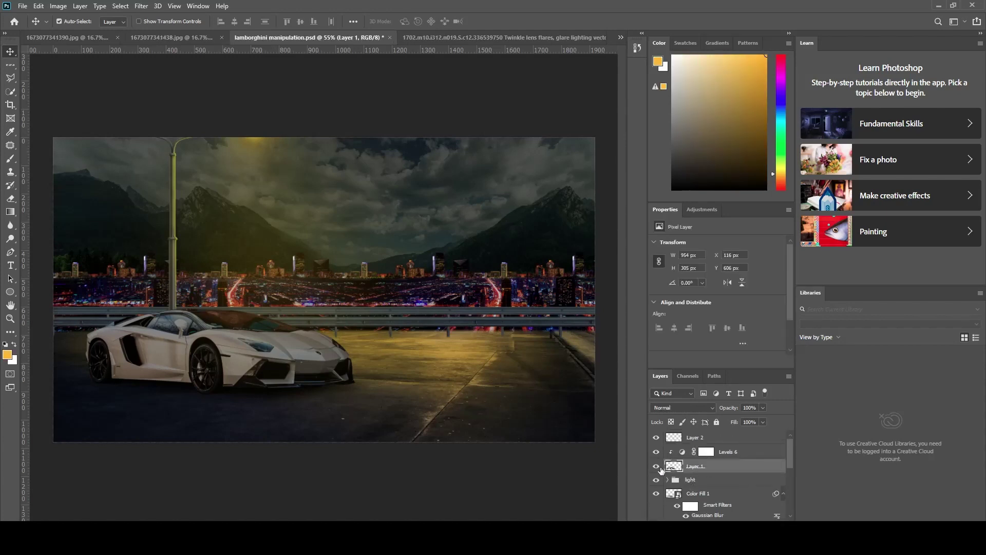
pyautogui.click(656, 452)
pyautogui.click(729, 452)
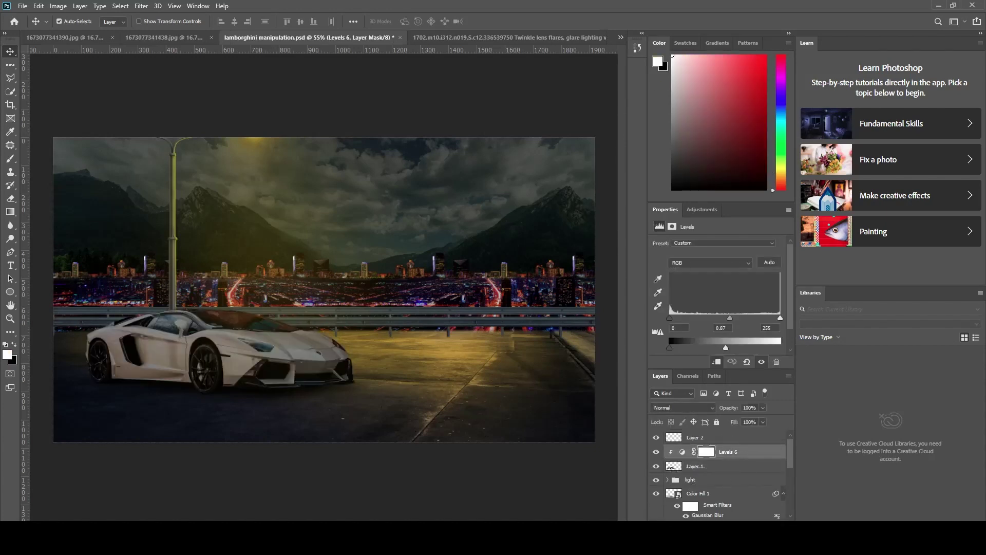
pyautogui.click(770, 429)
pyautogui.click(716, 362)
# Colorize Hue/Saturation 3 yellow (hue 50, saturation 100, lightness +20) with Linear Dodge (Add) blending.
pyautogui.click(706, 337)
pyautogui.moveTo(656, 282)
pyautogui.mouseDown()
pyautogui.moveTo(722, 302)
pyautogui.moveTo(779, 302)
pyautogui.mouseUp()
pyautogui.moveTo(719, 322); pyautogui.dragTo(730, 322)
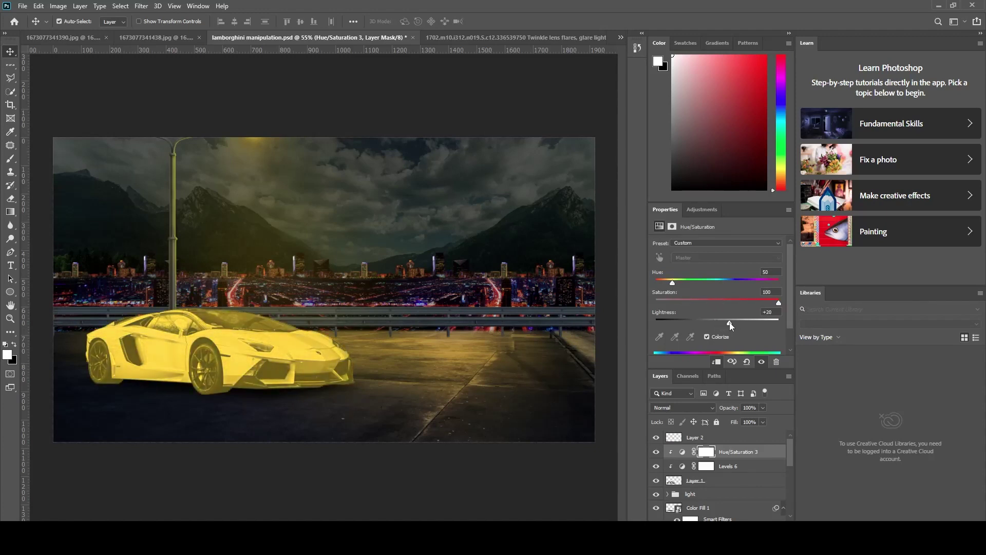
pyautogui.click(707, 408)
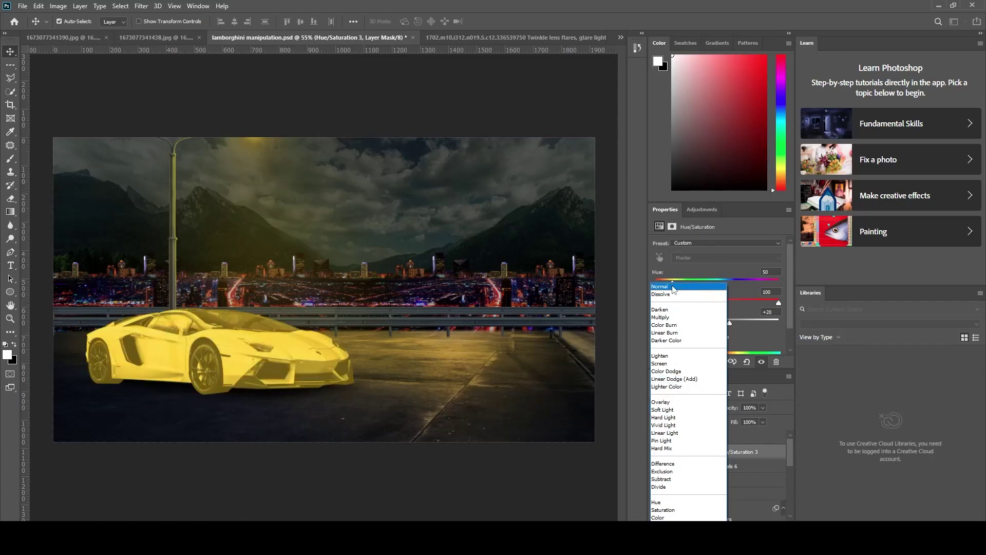
pyautogui.click(678, 379)
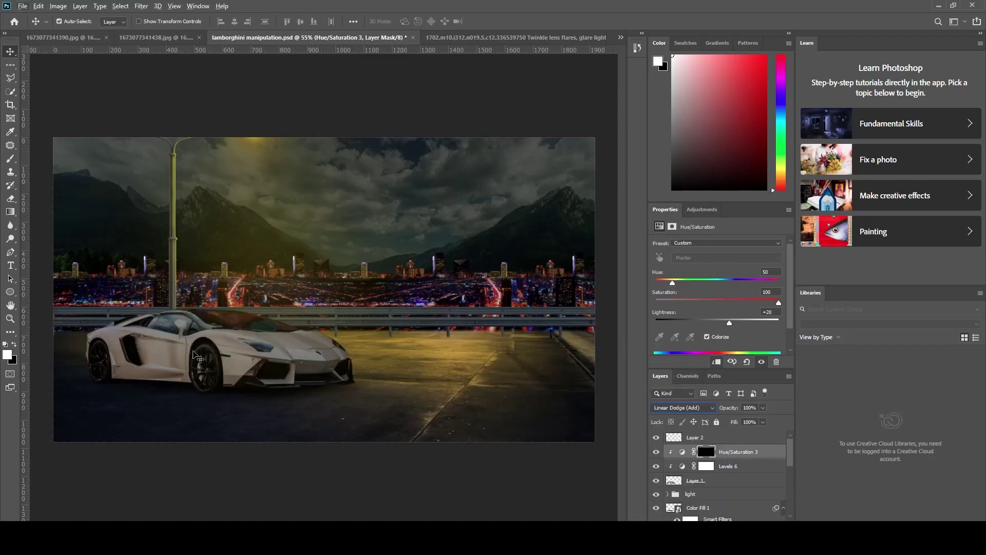
# Choose a round soft brush at 70 px.
pyautogui.press('b')
pyautogui.click(74, 21)
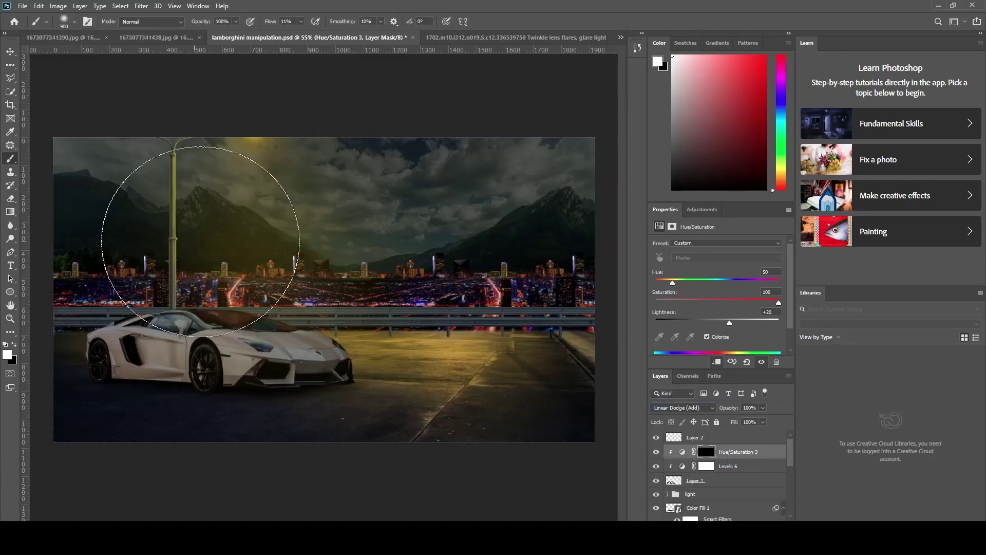
pyautogui.press('[')
pyautogui.press('[')
pyautogui.press('[')
# Zoom in on the car's front and set the brush to 100% flow and size 25.
pyautogui.scroll(3, 286, 318)
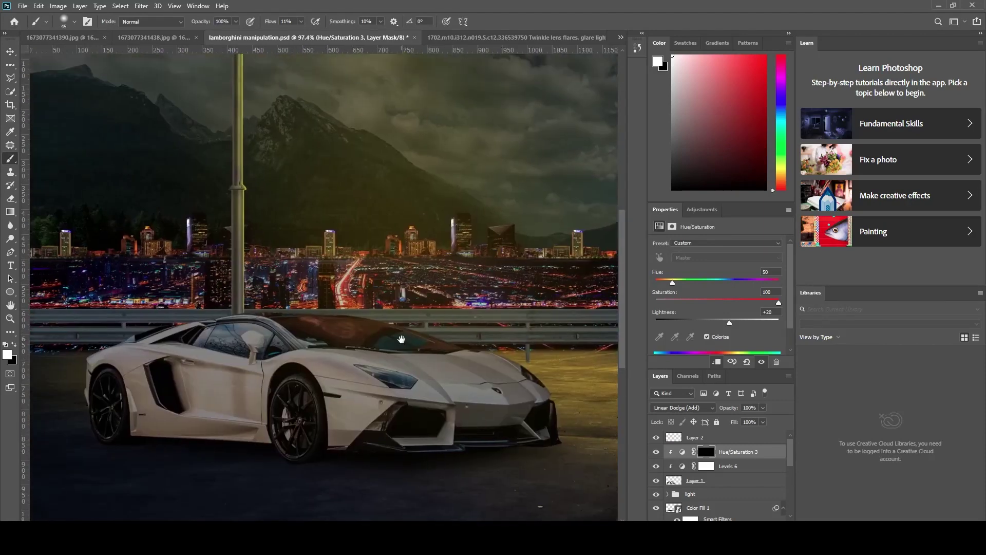
pyautogui.scroll(1, 240, 310)
pyautogui.hotkey('shift', '0')
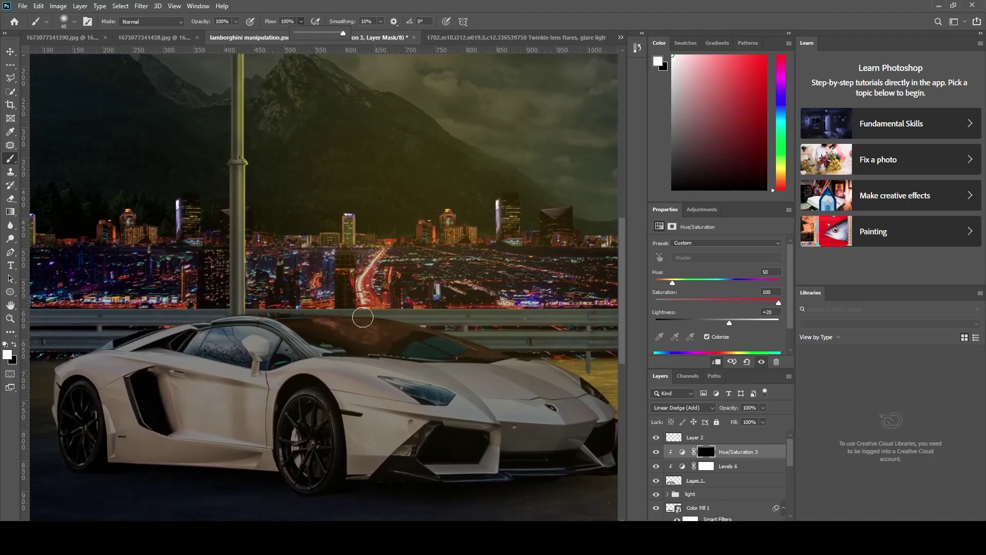
pyautogui.press('[')
pyautogui.press('[')
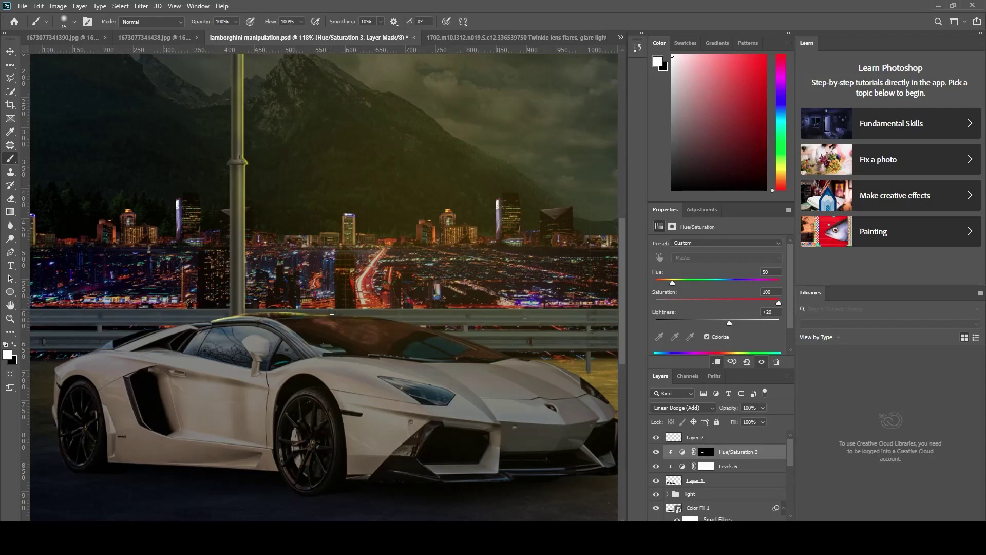
pyautogui.scroll(3, 287, 311)
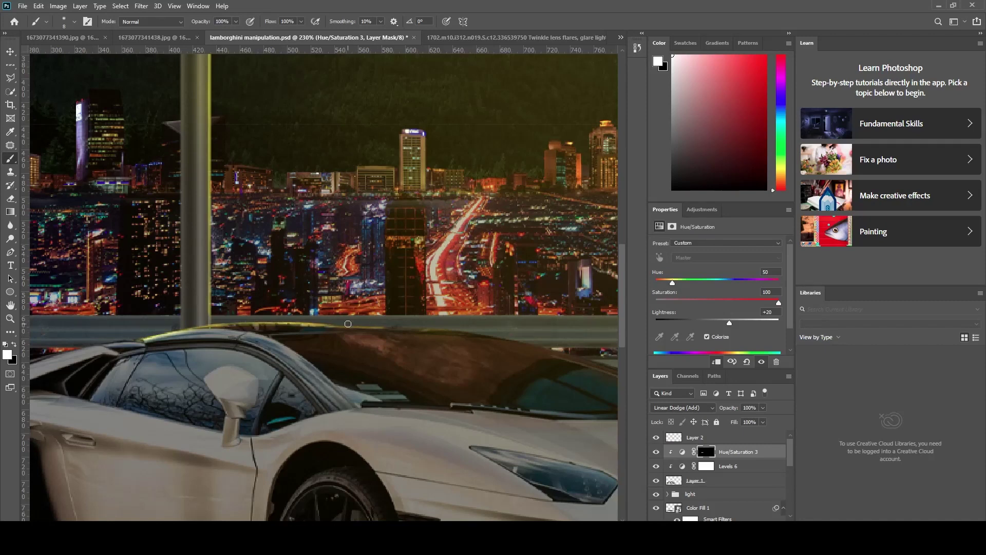
pyautogui.hscroll(3, 348, 324)
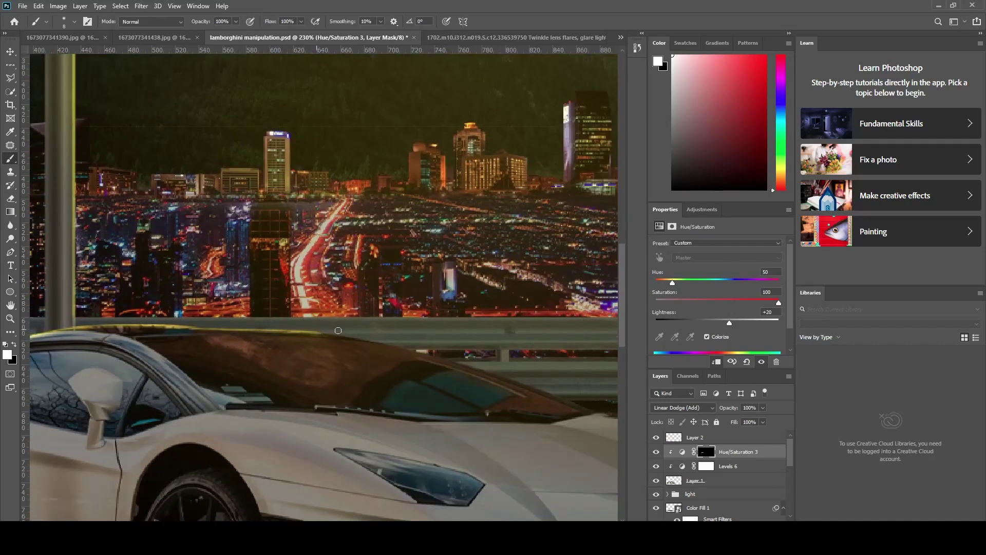
pyautogui.hscroll(3, 330, 328)
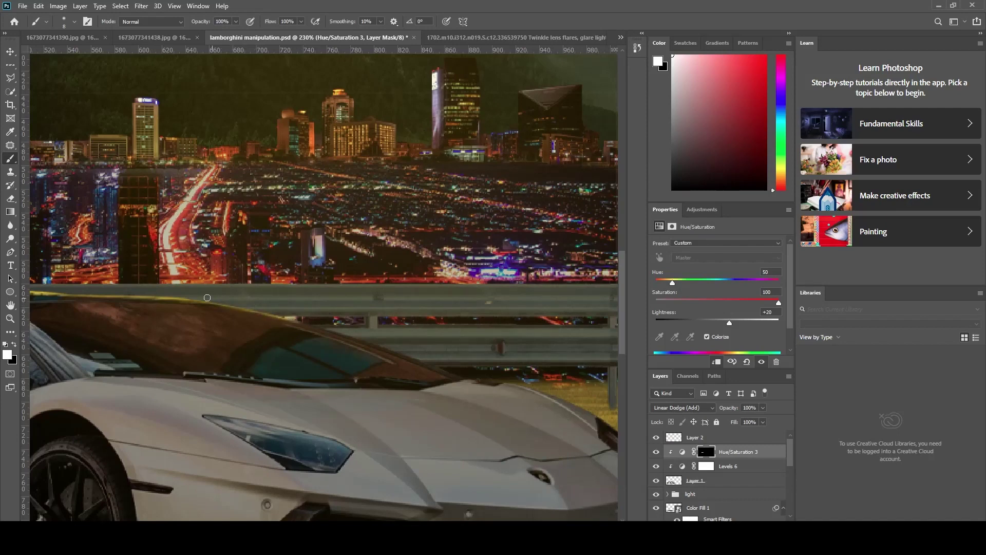
pyautogui.hscroll(2, 207, 298)
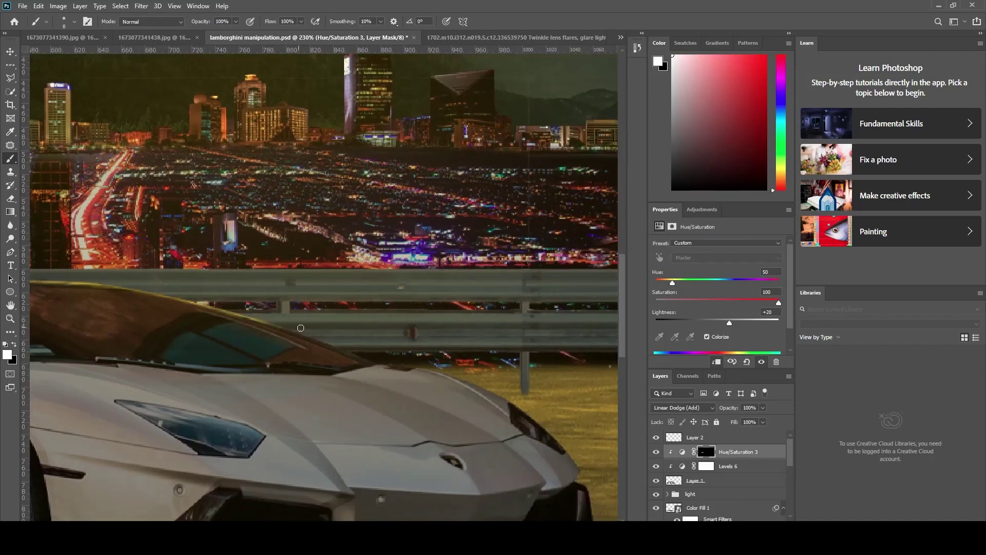
# Paint white into the Hue/Saturation 3 mask for a thin yellow rim light along the hood edge.
pyautogui.moveTo(362, 355); pyautogui.dragTo(425, 371)
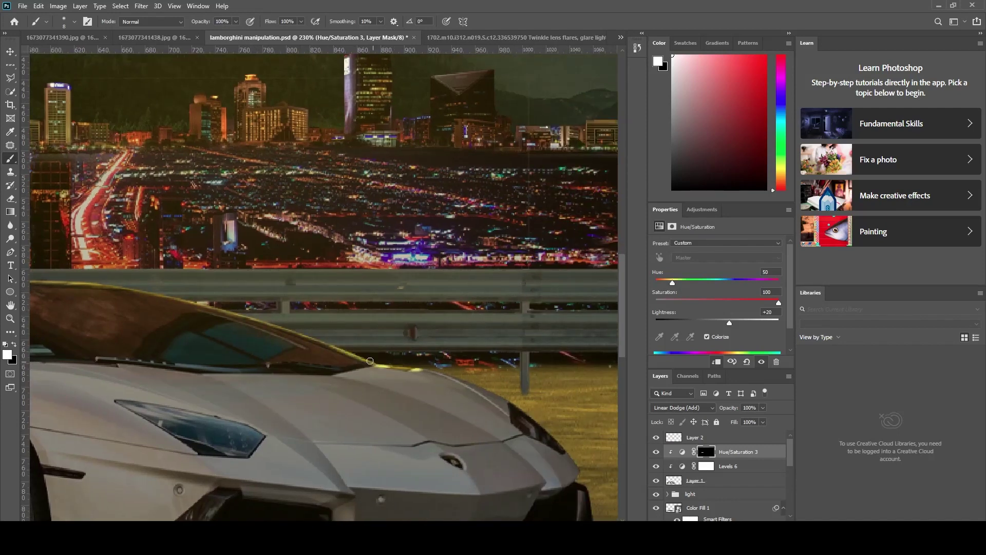
pyautogui.press('x')
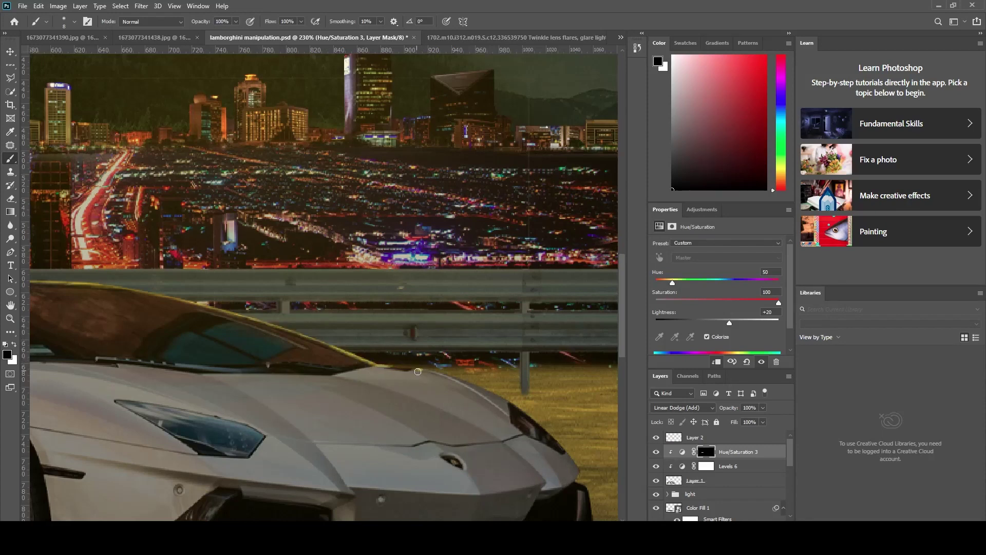
pyautogui.press('x')
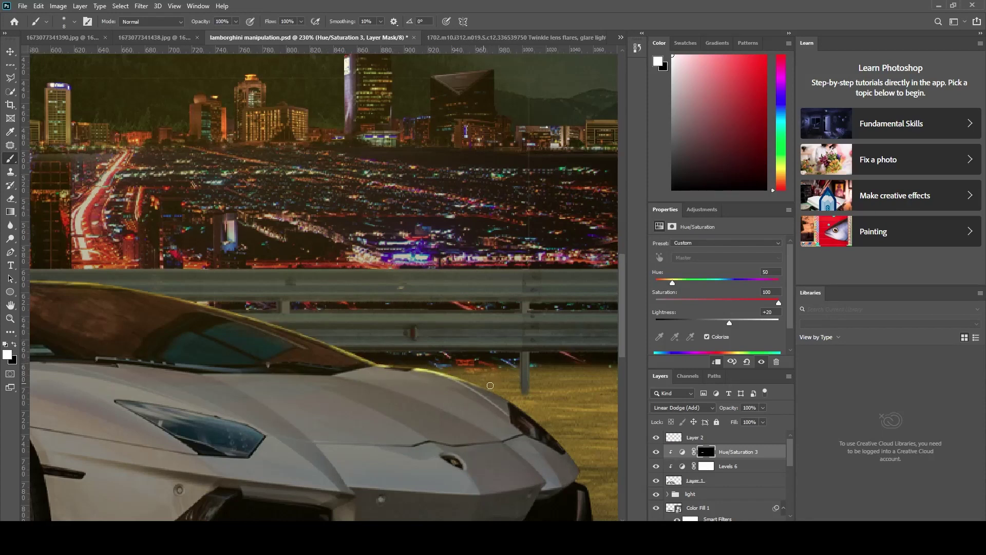
pyautogui.press('x')
pyautogui.scroll(-5, 453, 382)
pyautogui.scroll(4, 268, 309)
pyautogui.press('x')
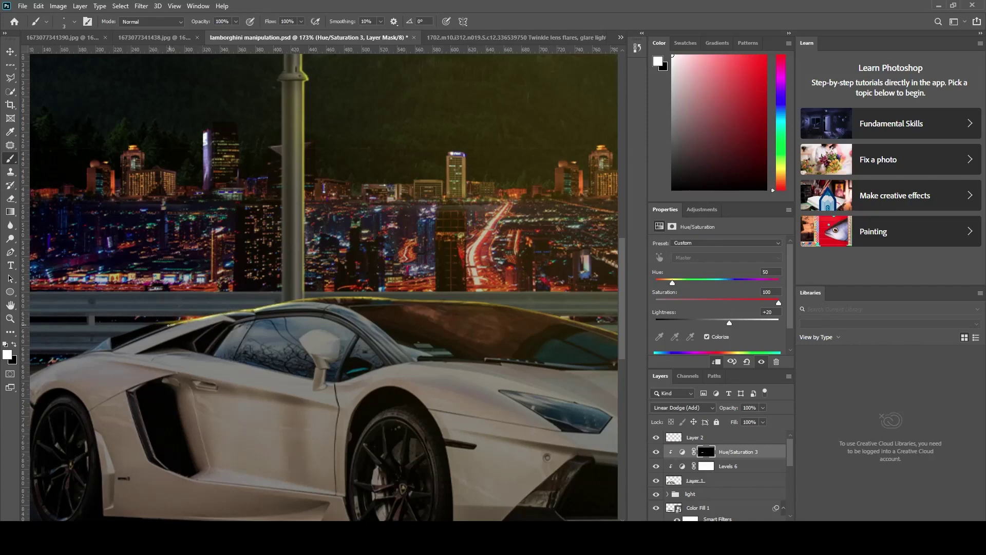
# Zoom in on the car's roof edge and paint the Hue/Saturation 3 mask along the roofline.
pyautogui.scroll(3, 168, 326)
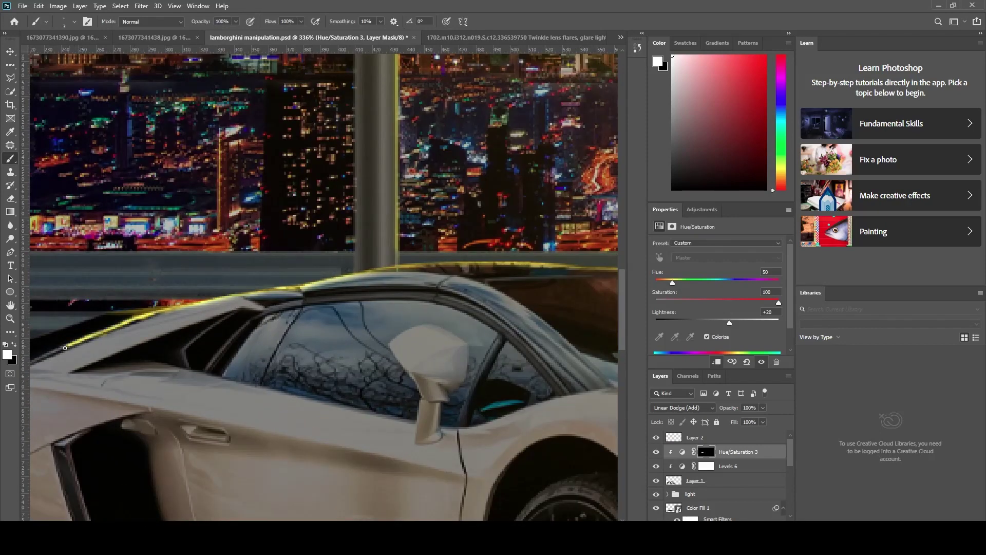
pyautogui.moveTo(65, 348); pyautogui.dragTo(316, 274)
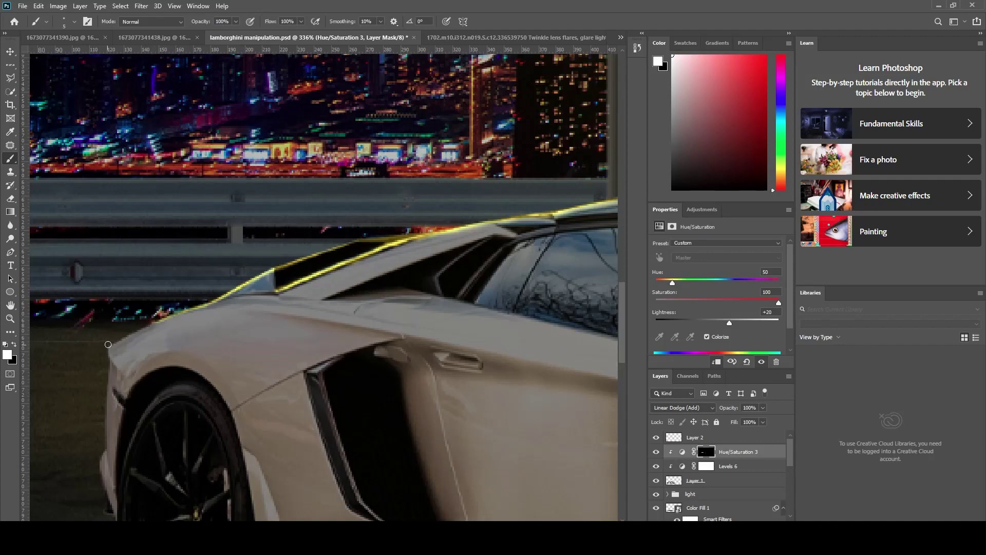
pyautogui.press('x')
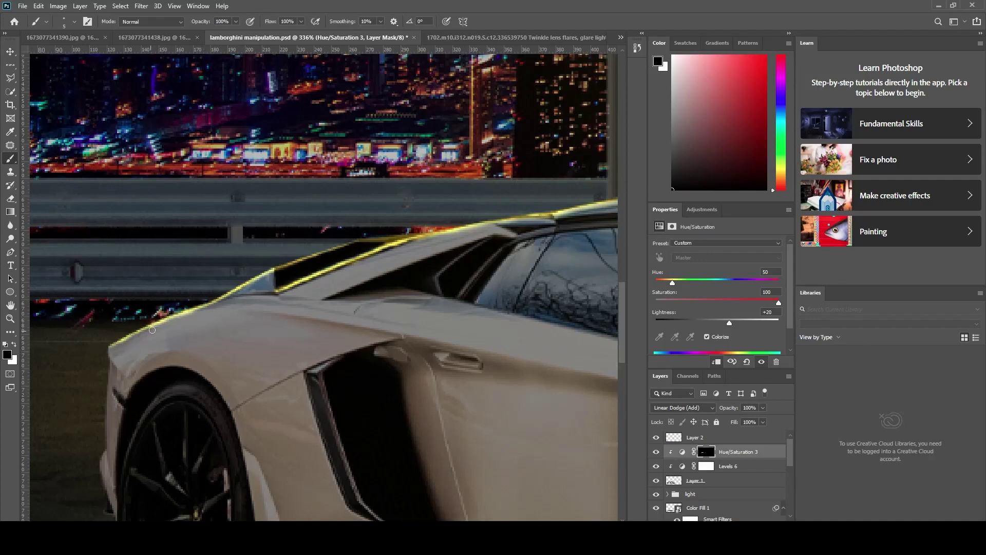
pyautogui.scroll(-5, 320, 298)
pyautogui.scroll(-2, 288, 287)
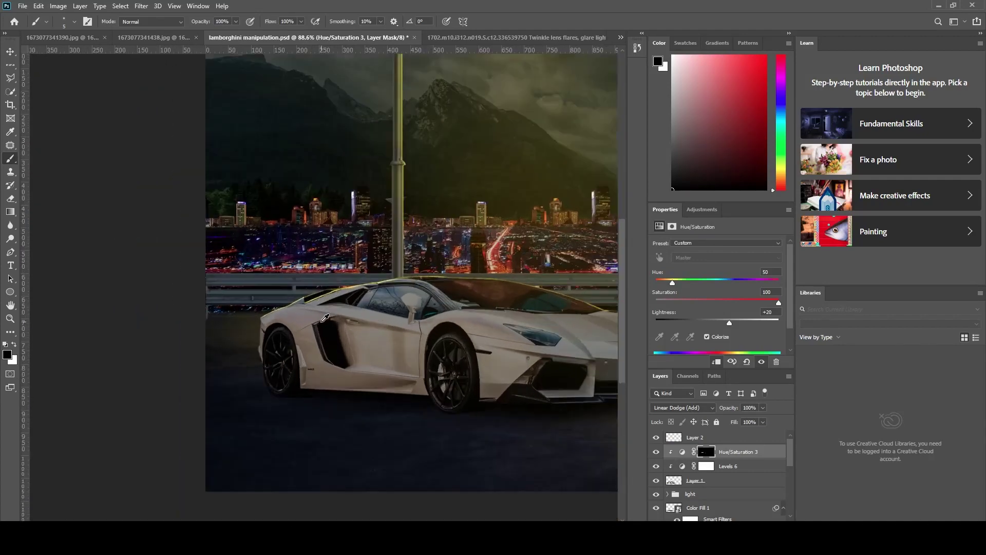
pyautogui.scroll(5, 261, 273)
pyautogui.press('x')
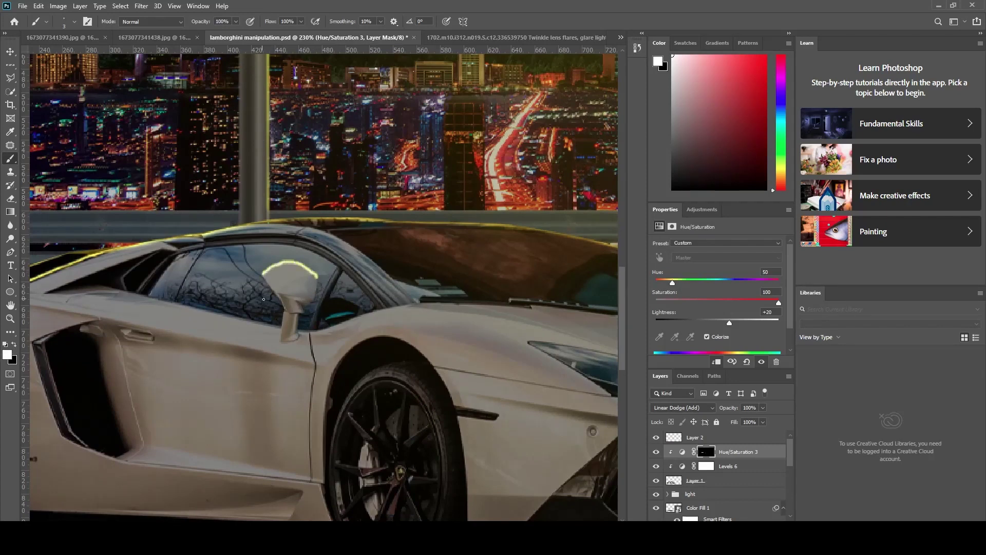
# Refine the glow along the mirror edge with black, using a larger brush and adjusted flow.
pyautogui.click(14, 345)
pyautogui.scroll(-5, 371, 282)
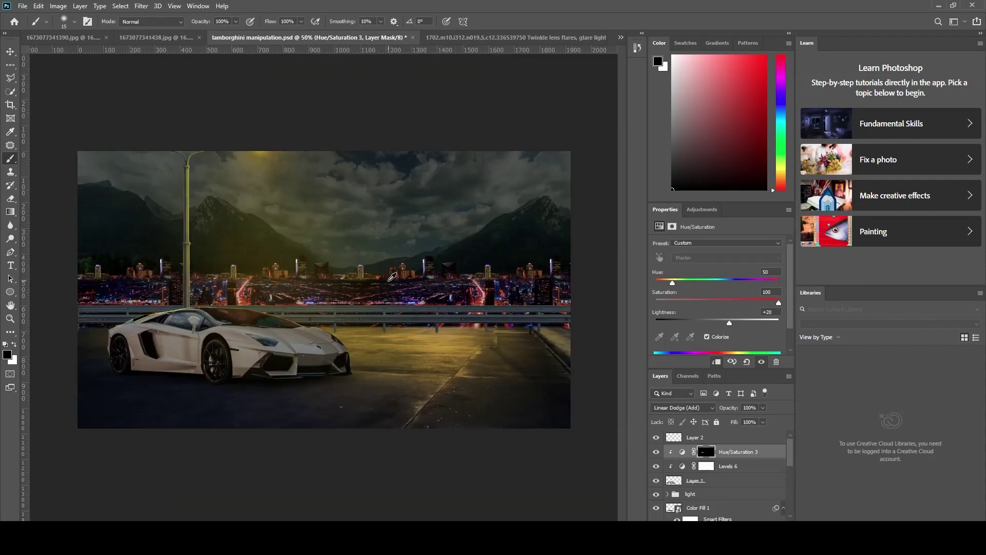
pyautogui.scroll(2, 308, 308)
pyautogui.scroll(-2, 232, 318)
pyautogui.press(']')
pyautogui.press(']')
pyautogui.press(']')
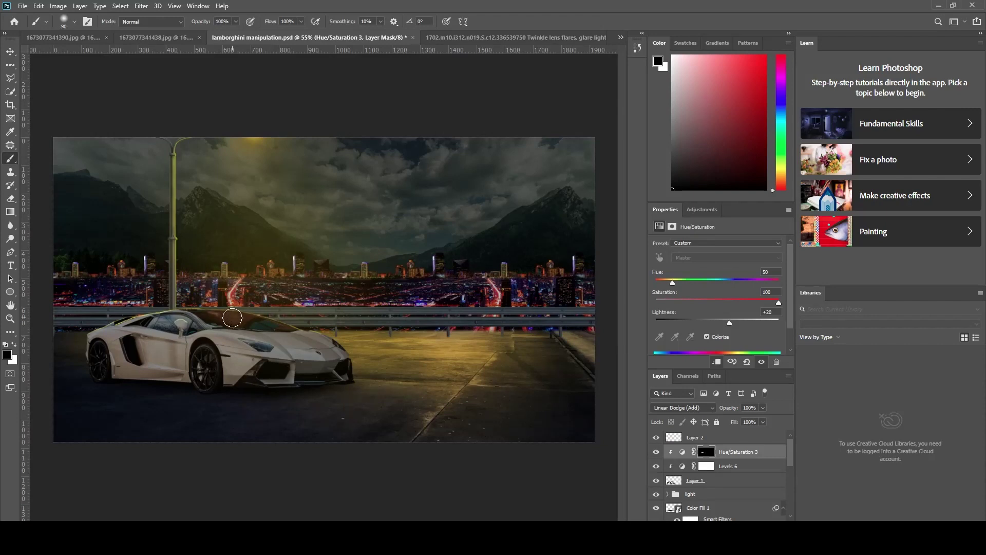
pyautogui.click(301, 21)
# Add a colorized Hue/Saturation layer tinted warm yellow (Hue 44, Saturation 48).
pyautogui.click(730, 516)
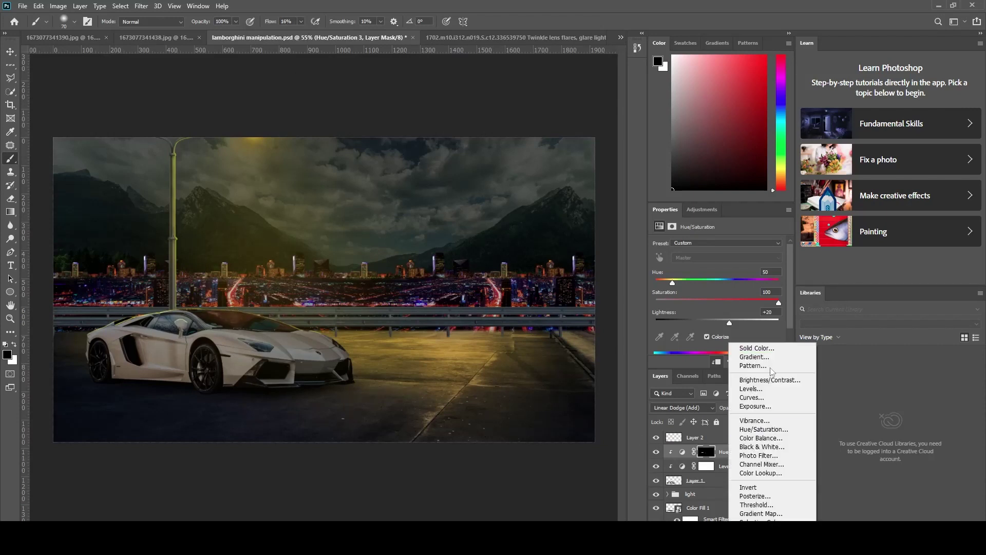
pyautogui.click(750, 430)
pyautogui.click(707, 336)
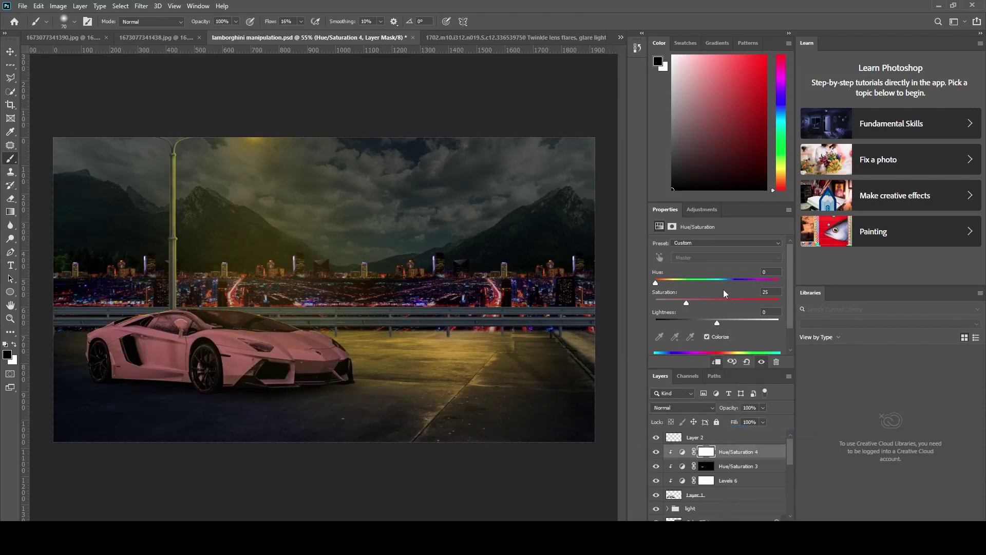
pyautogui.moveTo(657, 282); pyautogui.dragTo(716, 305)
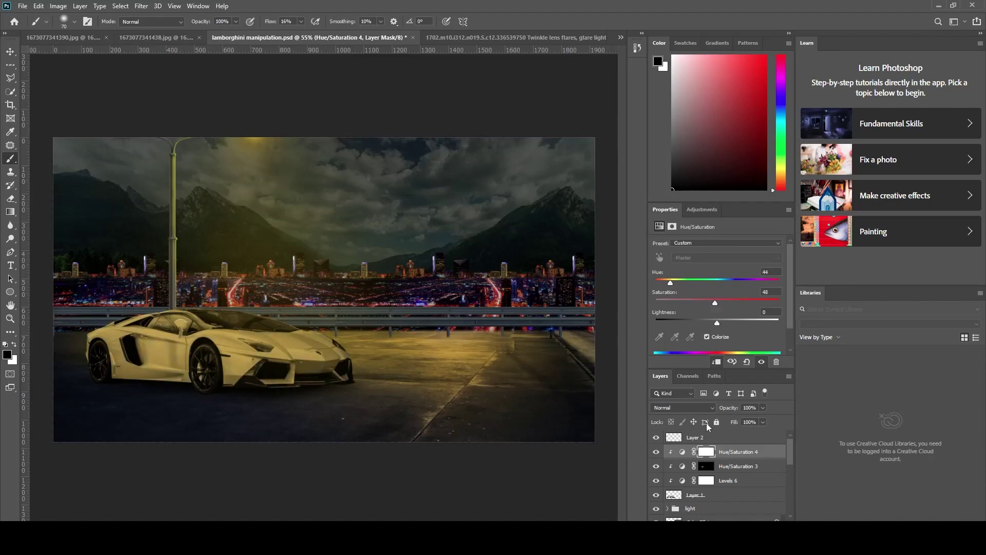
pyautogui.click(703, 408)
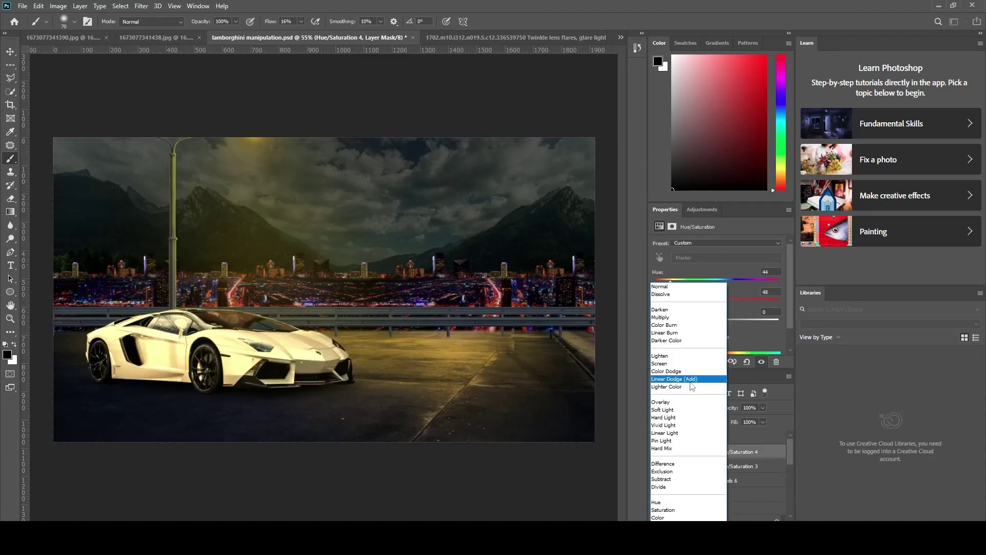
pyautogui.press('Escape')
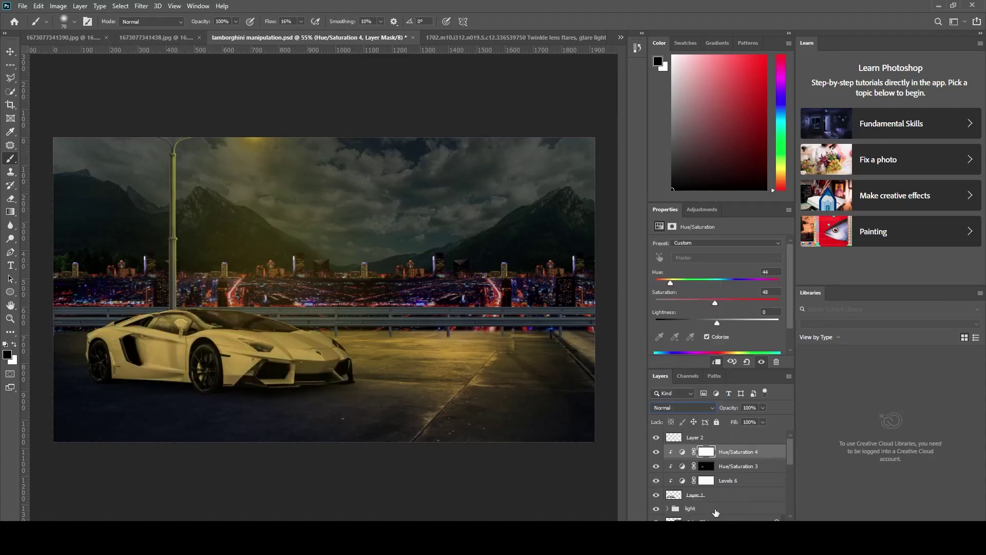
# Invert the tint mask and softly paint it back with a 200–300 brush at 5% flow.
pyautogui.hotkey('ctrl', 'i')
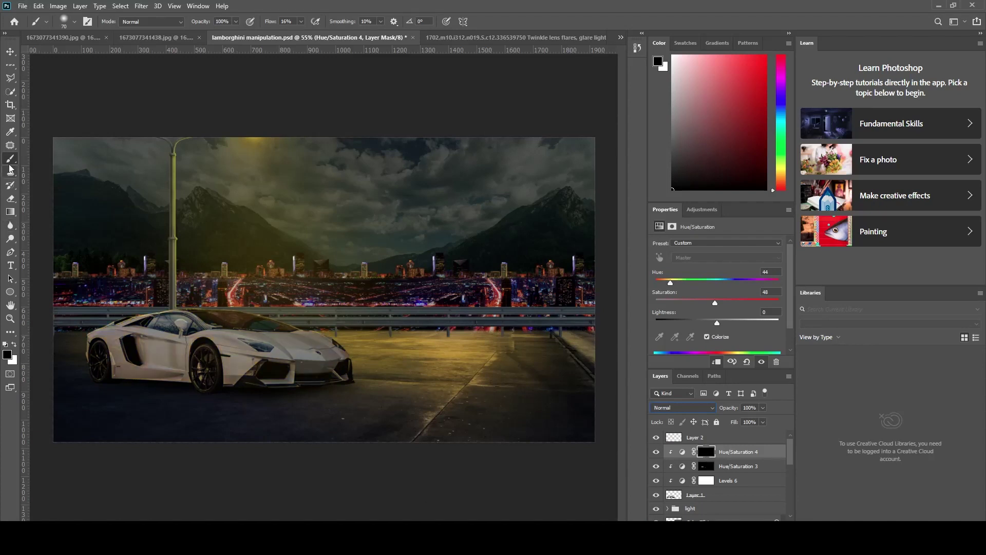
pyautogui.press(']')
pyautogui.press(']')
pyautogui.press(']')
pyautogui.press('x')
pyautogui.moveTo(288, 315); pyautogui.dragTo(235, 304)
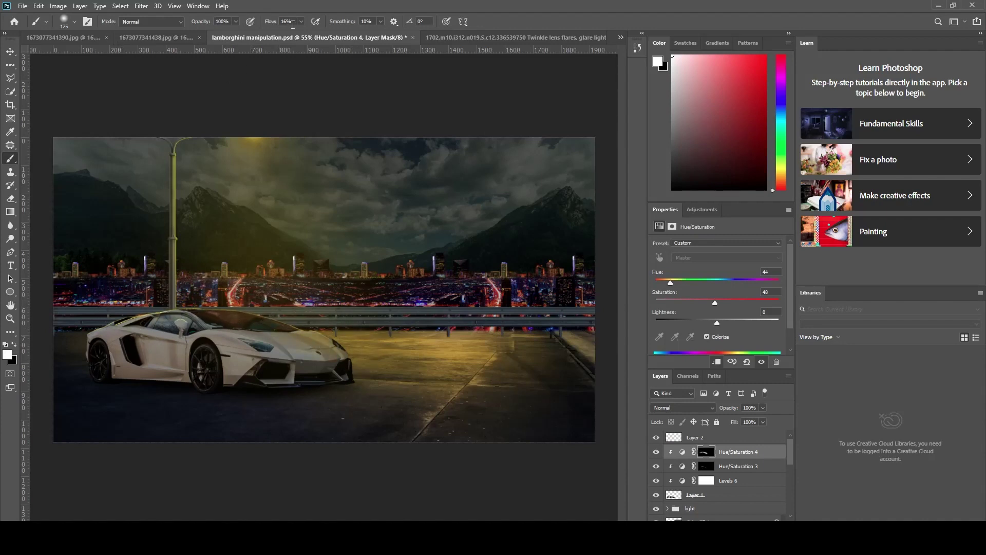
pyautogui.press('[')
pyautogui.press('[')
pyautogui.press('[')
pyautogui.hotkey('shift', '5')
pyautogui.hotkey('shift', '8')
pyautogui.press(']')
pyautogui.press(']')
pyautogui.press(']')
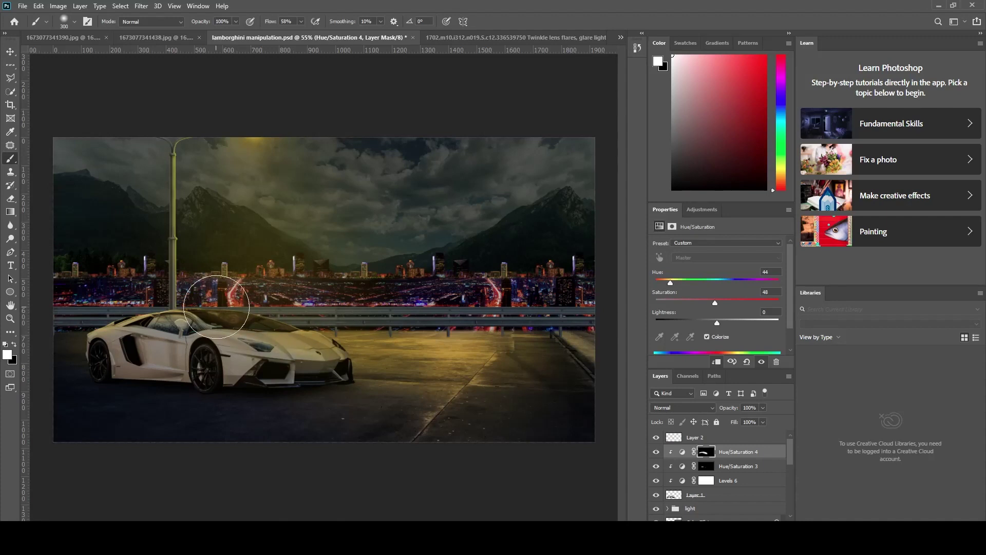
pyautogui.hotkey('shift', '0')
pyautogui.hotkey('shift', '5')
pyautogui.hotkey('ctrl', '-')
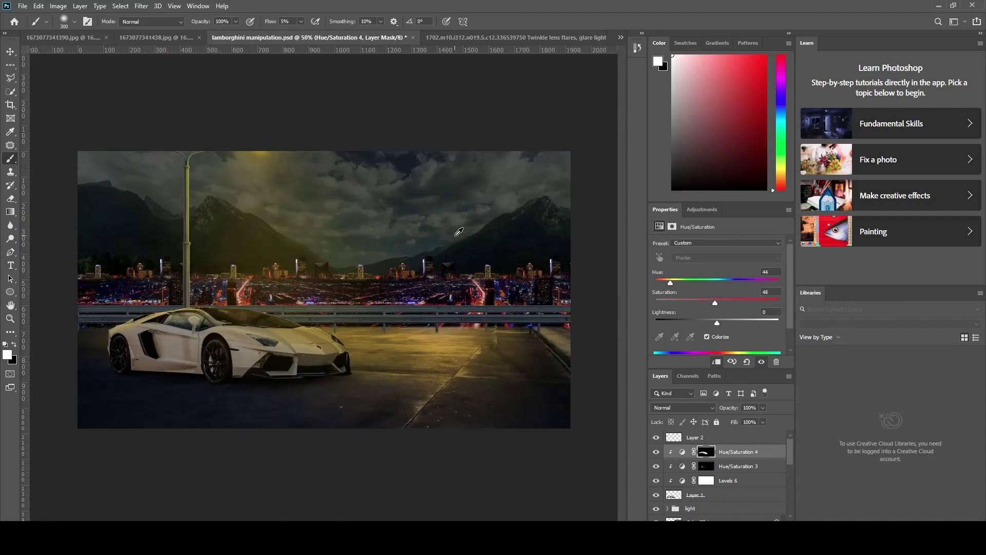
# Add a Color Balance adjustment layer clipped to the layer below.
pyautogui.click(729, 516)
pyautogui.click(717, 434)
pyautogui.click(716, 362)
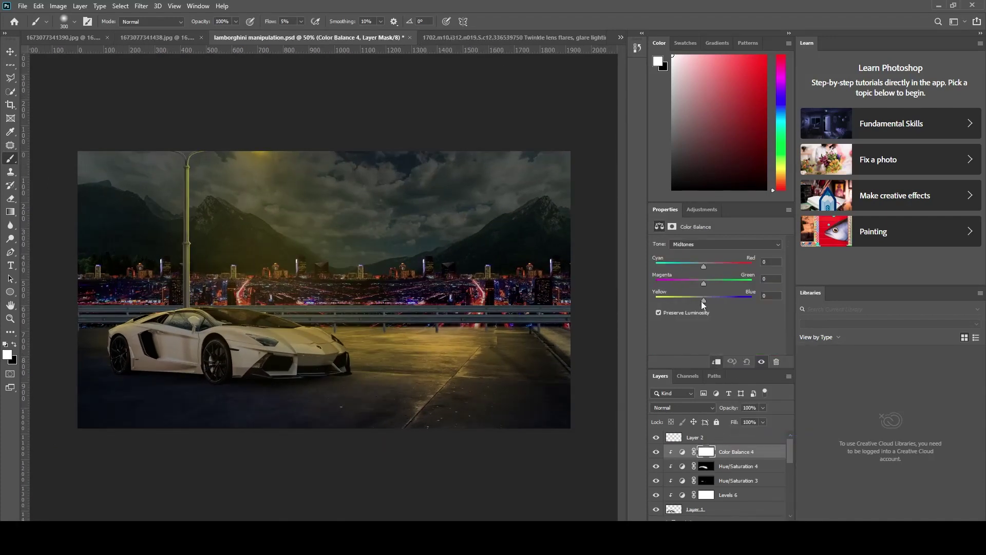
# Push Color Balance midtones toward yellow and shift highlights slightly toward green.
pyautogui.moveTo(703, 301); pyautogui.dragTo(683, 300)
pyautogui.click(695, 245)
pyautogui.click(695, 249)
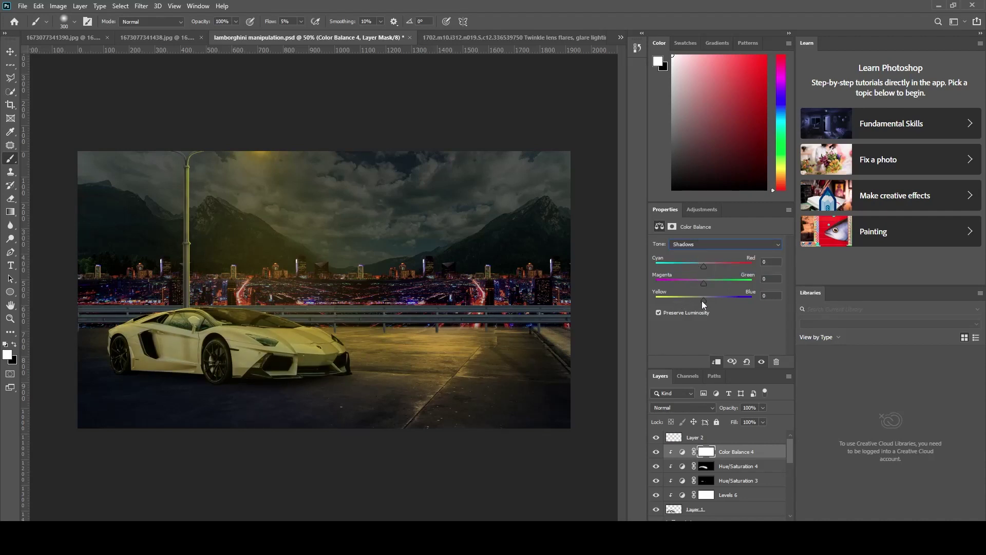
pyautogui.click(718, 245)
pyautogui.click(705, 268)
pyautogui.moveTo(704, 282); pyautogui.dragTo(694, 303)
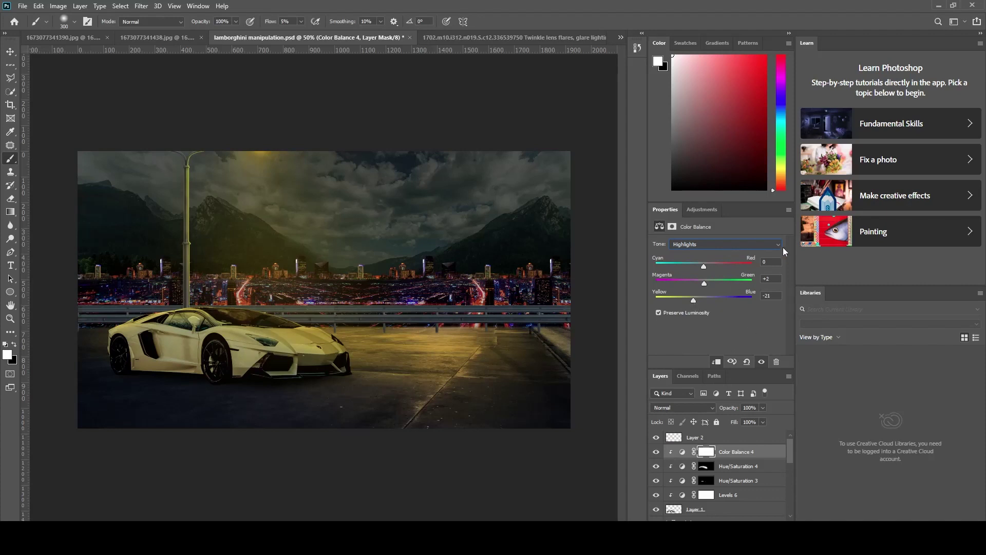
# Add a Levels layer with lower output white, invert its mask, and paint the rear wheel at 36% flow.
pyautogui.click(738, 520)
pyautogui.click(760, 387)
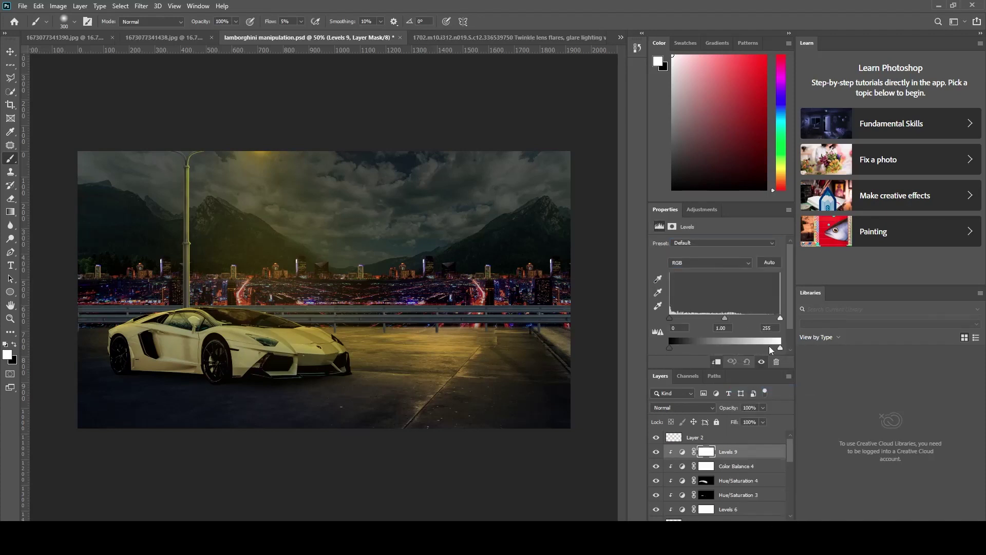
pyautogui.moveTo(742, 348); pyautogui.dragTo(737, 349)
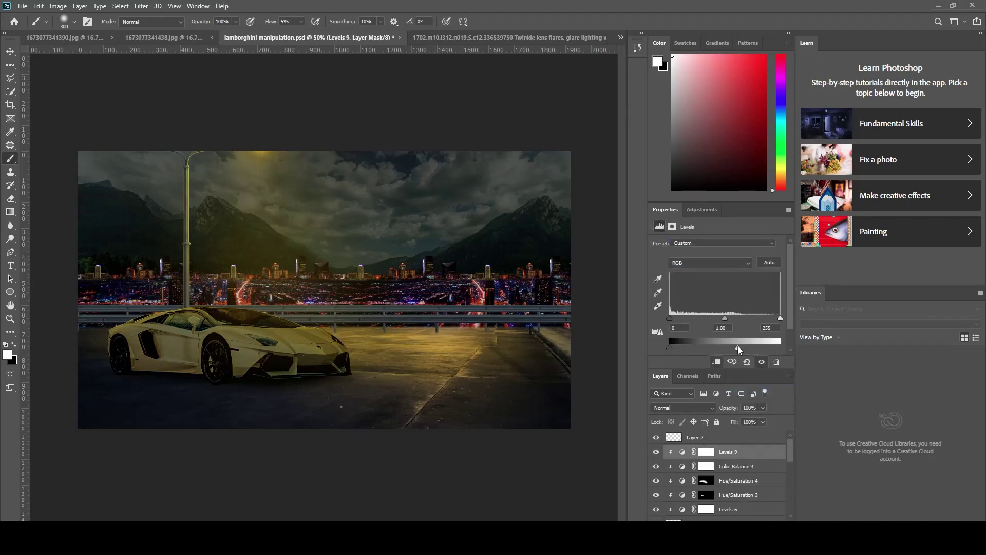
pyautogui.hotkey('ctrl', 'i')
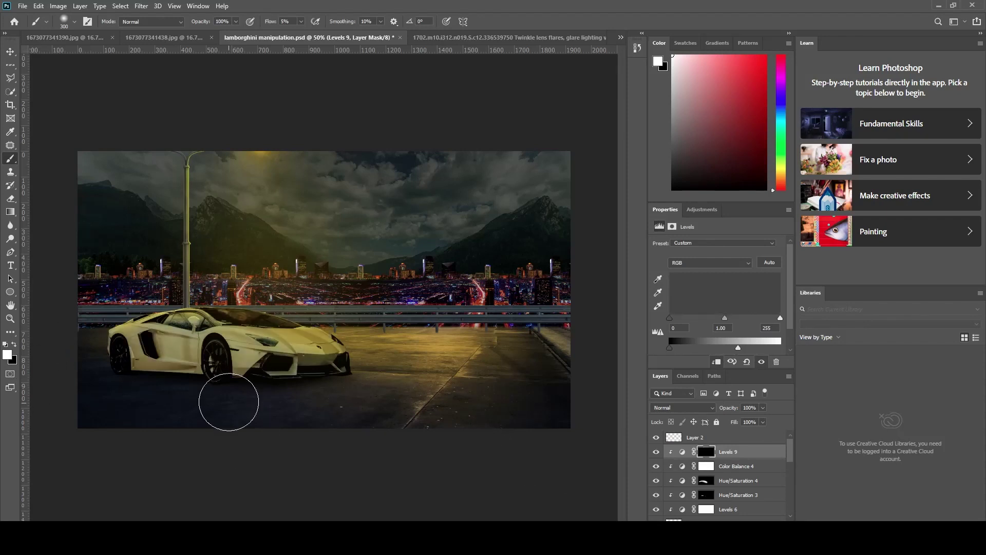
pyautogui.press(']')
pyautogui.hotkey('shift', '3')
pyautogui.hotkey('shift', '6')
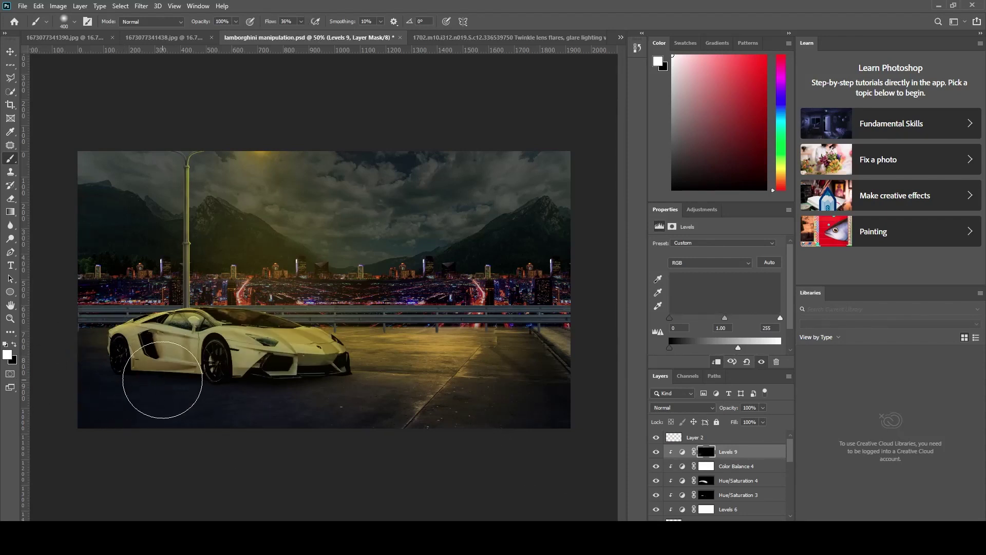
pyautogui.moveTo(165, 386)
pyautogui.mouseDown()
pyautogui.moveTo(214, 363)
pyautogui.moveTo(158, 352)
pyautogui.moveTo(227, 359)
pyautogui.moveTo(130, 359)
pyautogui.mouseUp()
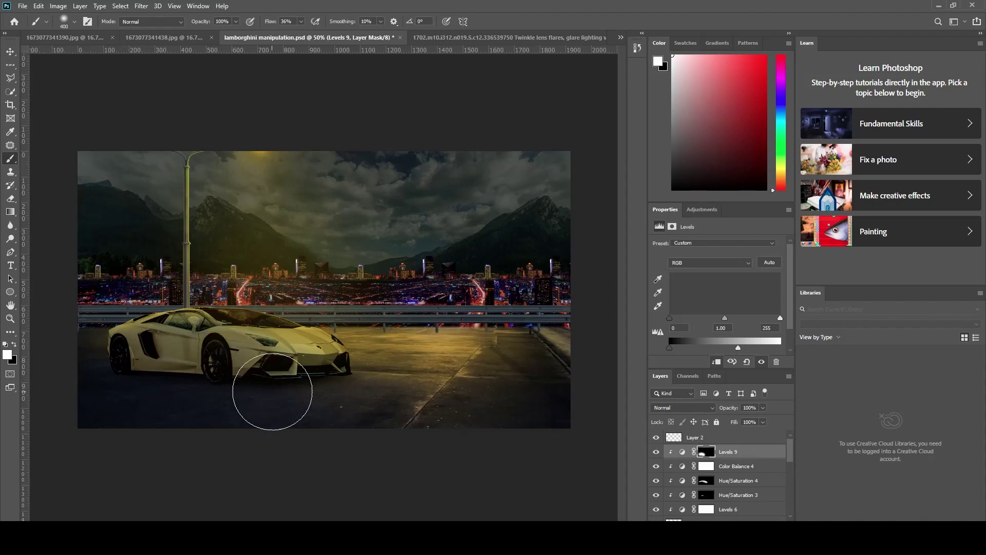
# Reset brush flow to 100% and add another Levels adjustment layer.
pyautogui.click(301, 21)
pyautogui.moveTo(332, 36); pyautogui.dragTo(336, 36)
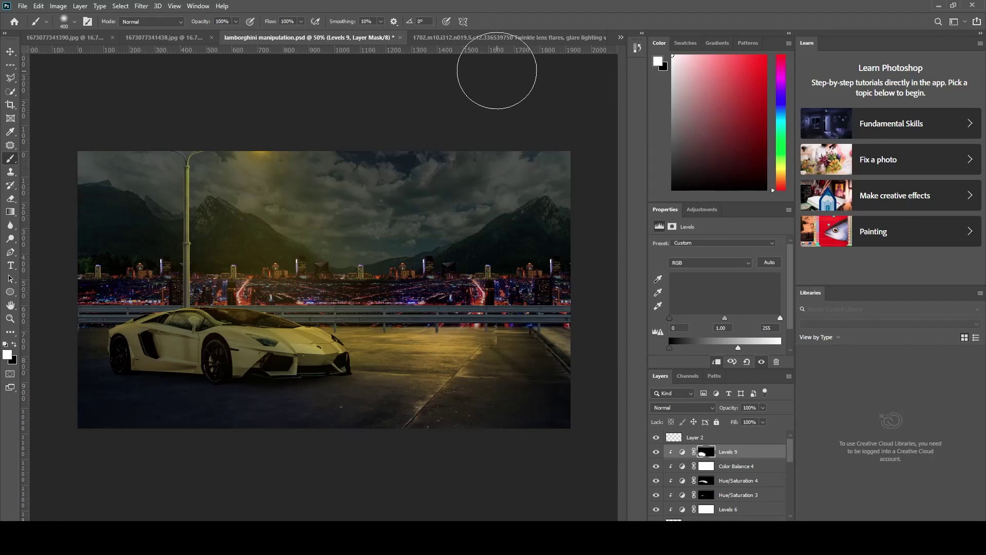
pyautogui.click(10, 53)
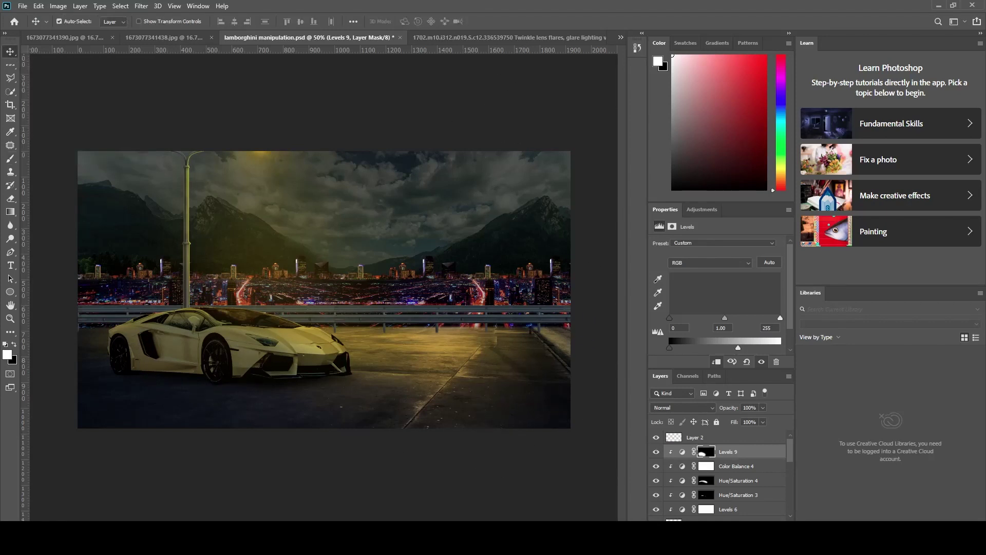
pyautogui.click(729, 526)
pyautogui.click(742, 375)
# Undo the extra Levels, raise Levels 9's black input, invert its mask, and reduce its fill.
pyautogui.hotkey('ctrl', 'z')
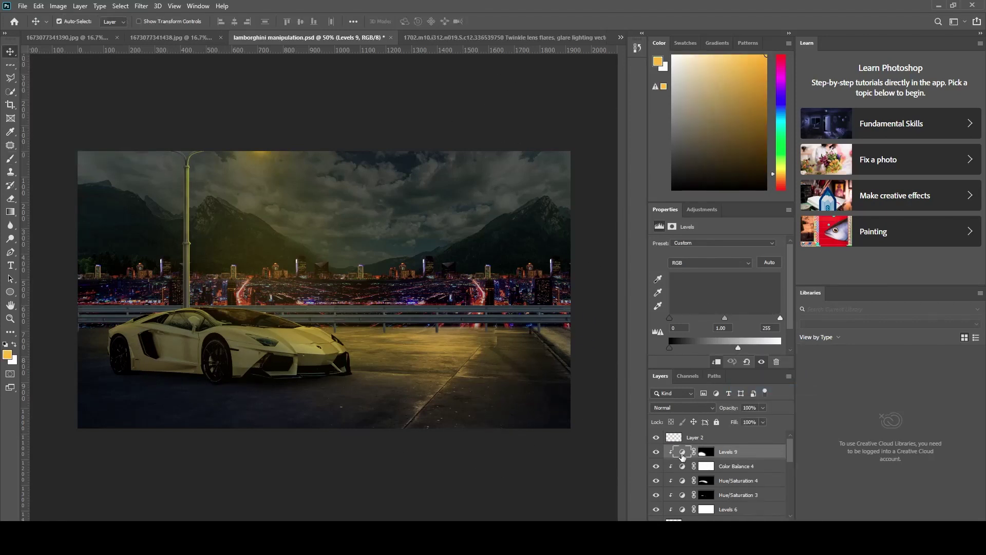
pyautogui.moveTo(669, 318)
pyautogui.mouseDown()
pyautogui.moveTo(716, 316)
pyautogui.moveTo(697, 316)
pyautogui.moveTo(707, 317)
pyautogui.mouseUp()
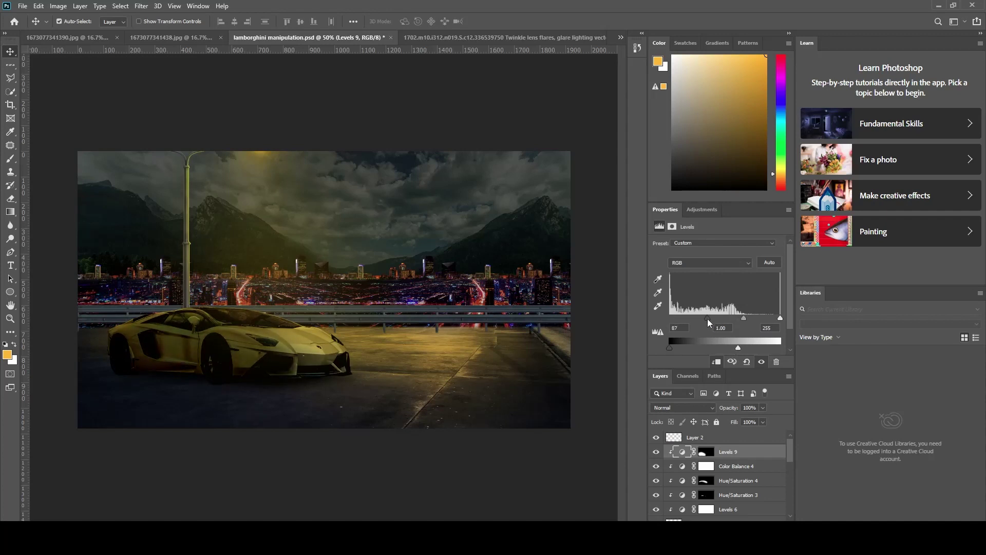
pyautogui.click(706, 452)
pyautogui.press('b')
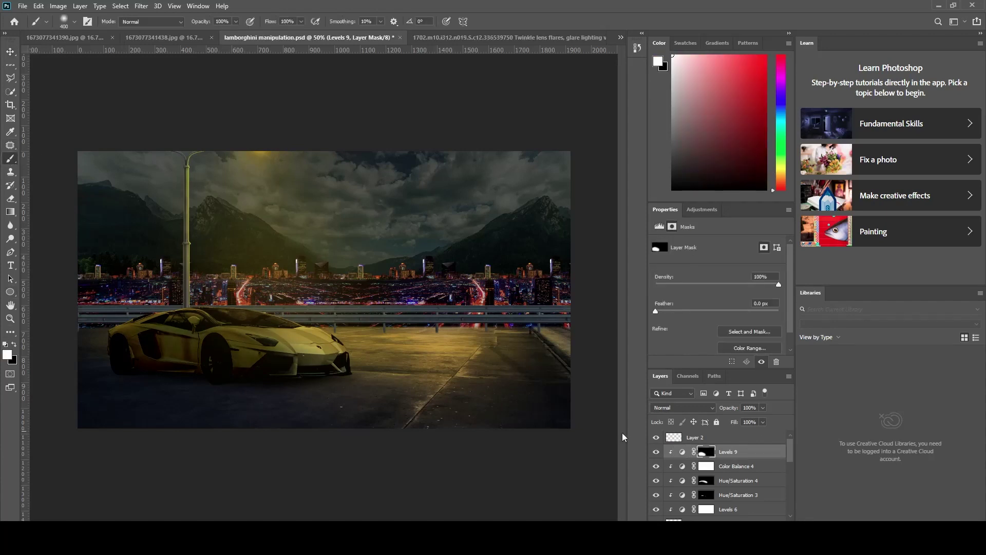
pyautogui.hotkey('ctrl', 'i')
pyautogui.hotkey('ctrl', 'i')
pyautogui.moveTo(762, 421); pyautogui.dragTo(752, 436)
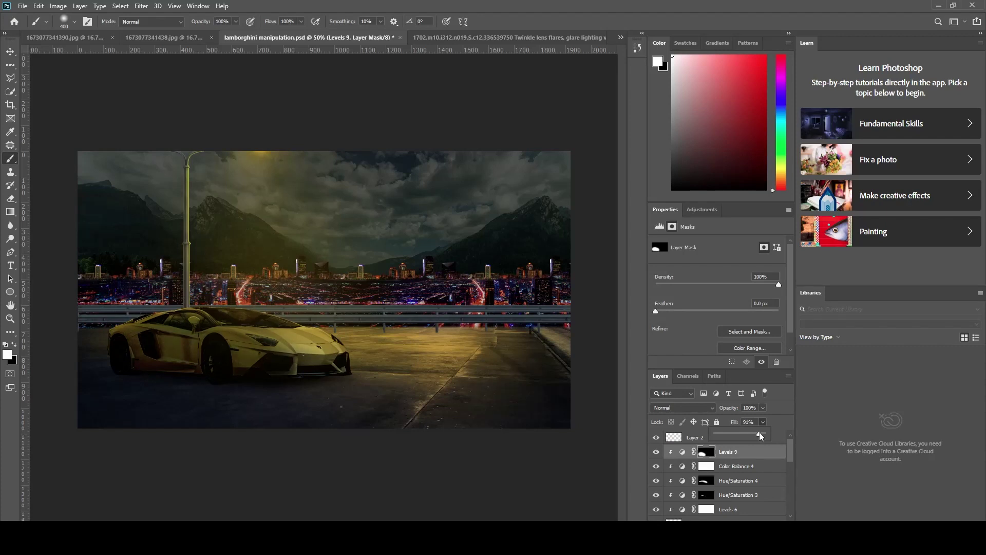
# Hide Color Balance 4 and add an Exposure layer at +1.28 above Hue/Saturation 4.
pyautogui.click(708, 467)
pyautogui.click(656, 466)
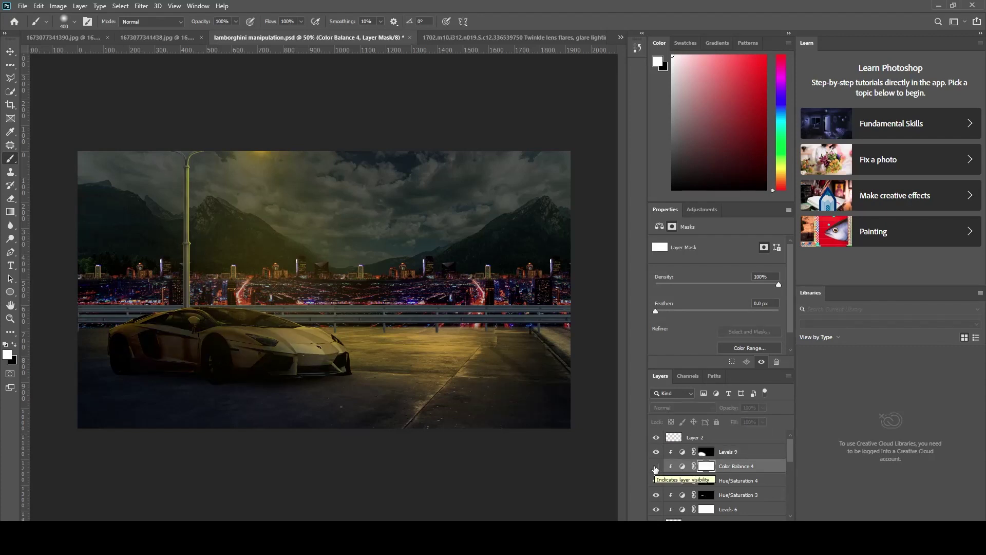
pyautogui.click(706, 480)
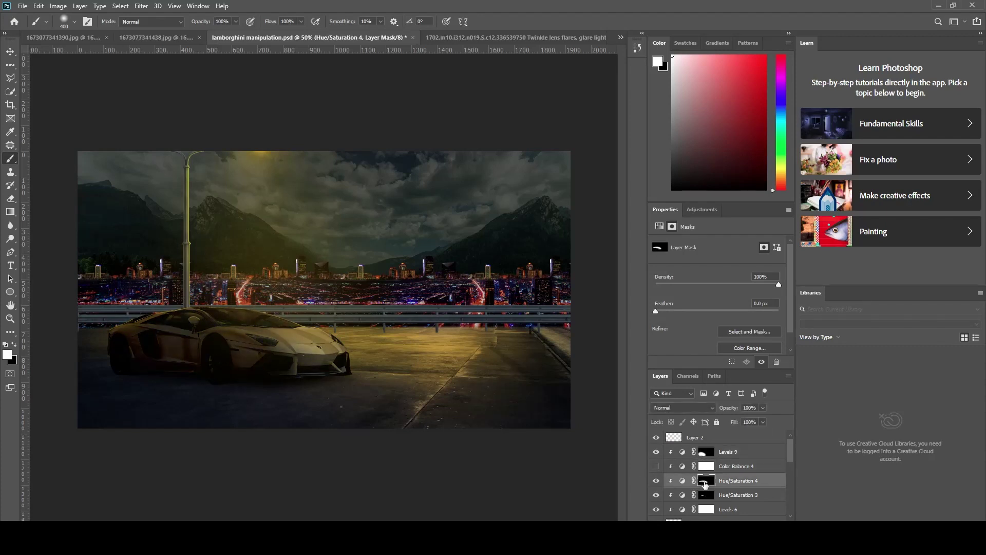
pyautogui.click(730, 529)
pyautogui.click(755, 405)
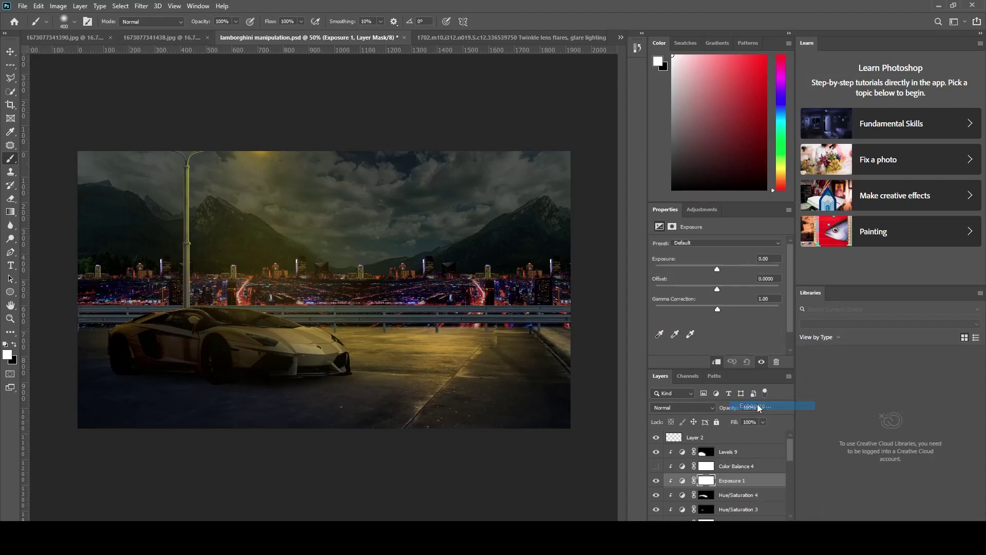
pyautogui.moveTo(717, 268); pyautogui.dragTo(728, 269)
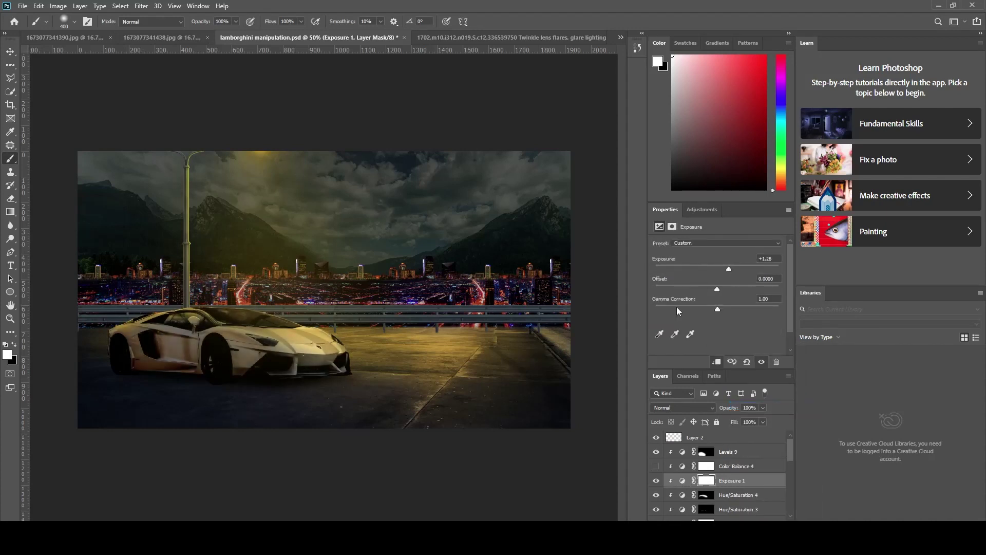
# Invert the Exposure 1 mask and paint the brightening onto the car with a 250 brush.
pyautogui.hotkey('ctrl', 'i')
pyautogui.moveTo(271, 292); pyautogui.dragTo(236, 280)
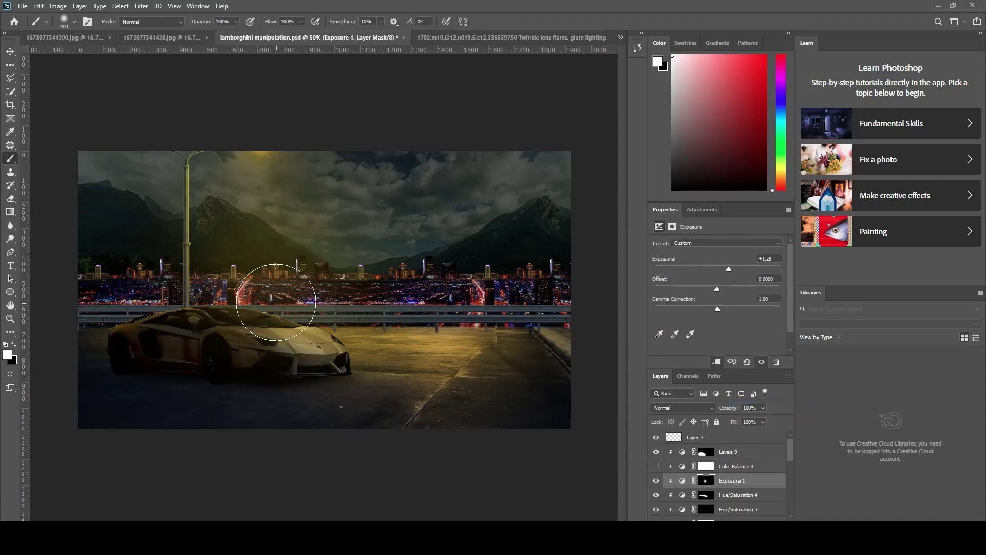
pyautogui.press('[')
pyautogui.press('[')
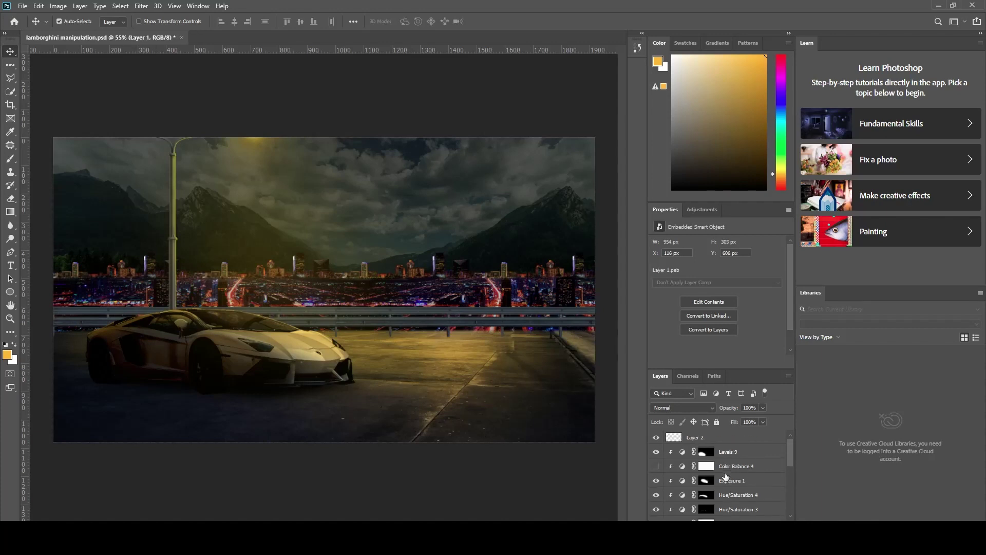
pyautogui.keyDown('shift'); pyautogui.click(727, 451); pyautogui.keyUp('shift')
# Group the selected car layers and name the group 'car'.
pyautogui.hotkey('ctrl', 'g')
pyautogui.doubleClick(695, 450)
pyautogui.write('car')
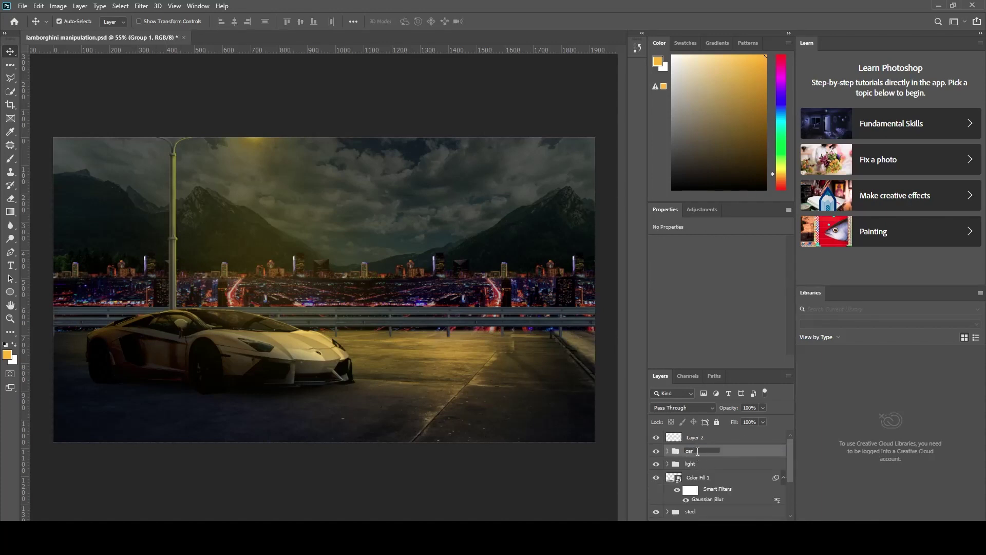
pyautogui.click(694, 437)
pyautogui.scroll(-3, 719, 482)
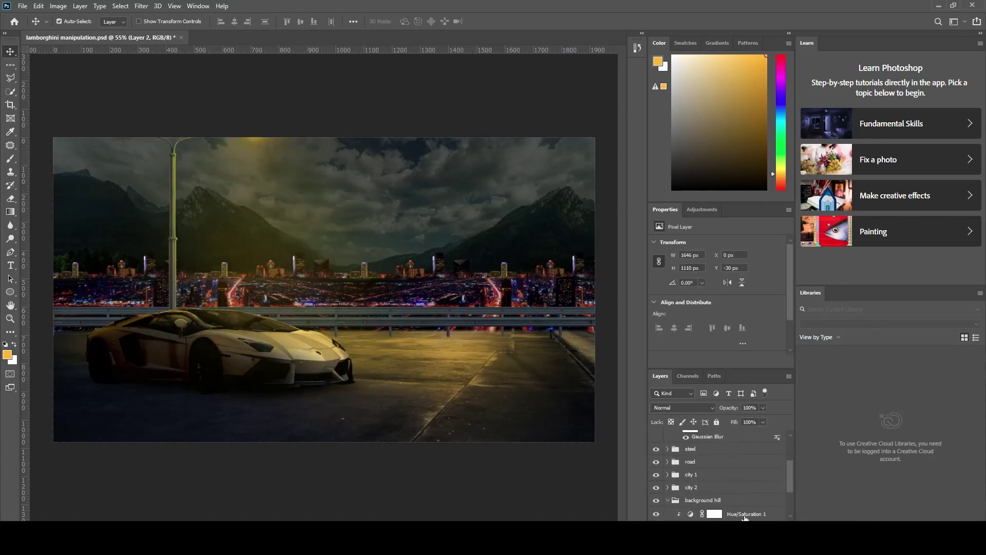
# Add a darkening Levels layer over the background hill, invert its mask, and paint the sky at 71% flow.
pyautogui.click(731, 528)
pyautogui.click(770, 397)
pyautogui.moveTo(780, 347)
pyautogui.mouseDown()
pyautogui.moveTo(726, 347)
pyautogui.moveTo(743, 318)
pyautogui.mouseUp()
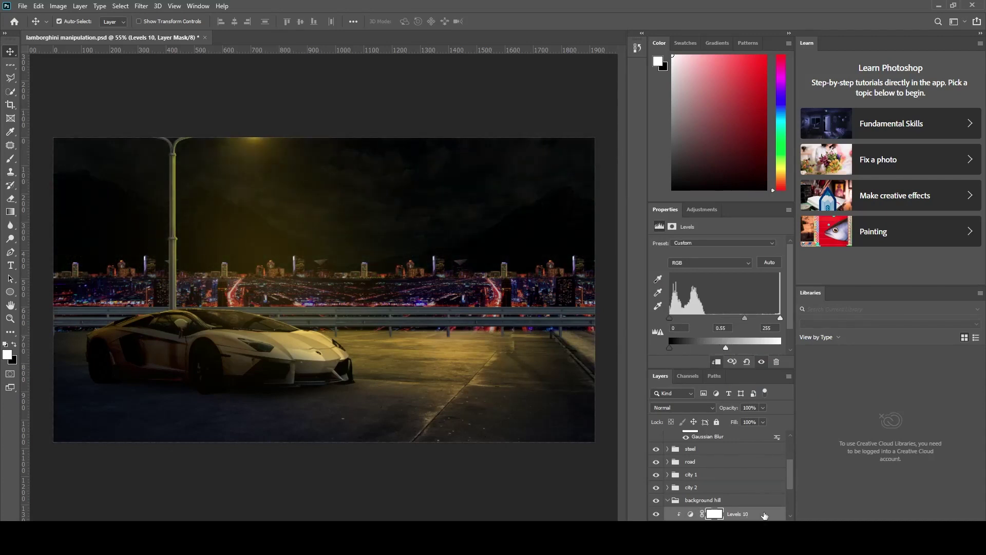
pyautogui.click(714, 513)
pyautogui.hotkey('ctrl', 'i')
pyautogui.press('b')
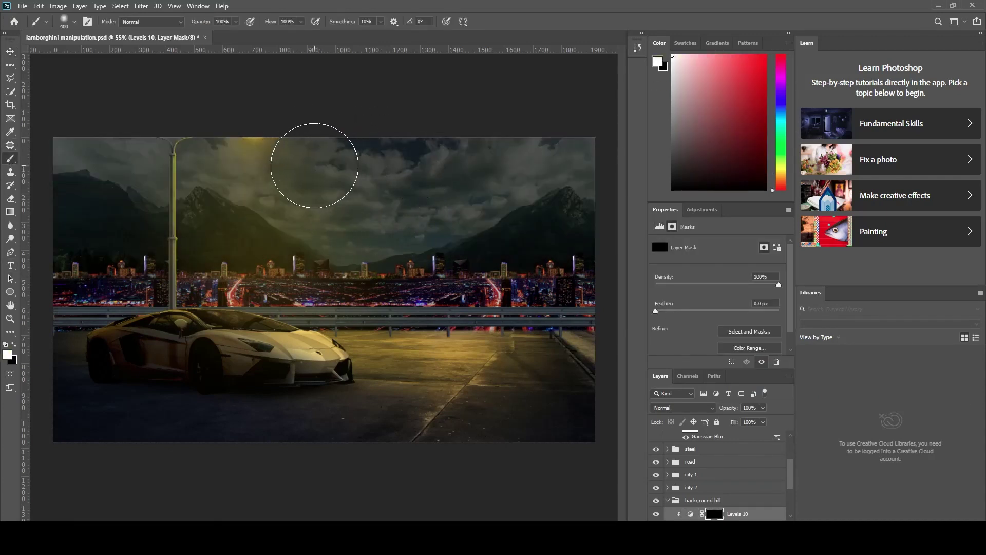
pyautogui.moveTo(300, 21); pyautogui.dragTo(289, 23)
pyautogui.moveTo(99, 136)
pyautogui.mouseDown()
pyautogui.moveTo(77, 154)
pyautogui.moveTo(247, 176)
pyautogui.moveTo(596, 150)
pyautogui.moveTo(472, 194)
pyautogui.moveTo(288, 209)
pyautogui.moveTo(72, 161)
pyautogui.mouseUp()
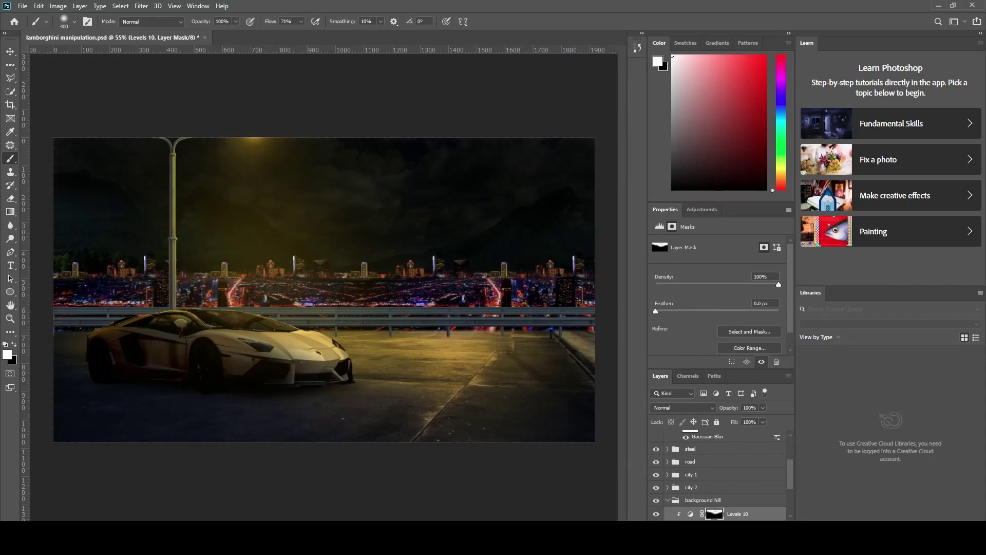
pyautogui.click(667, 500)
pyautogui.click(668, 474)
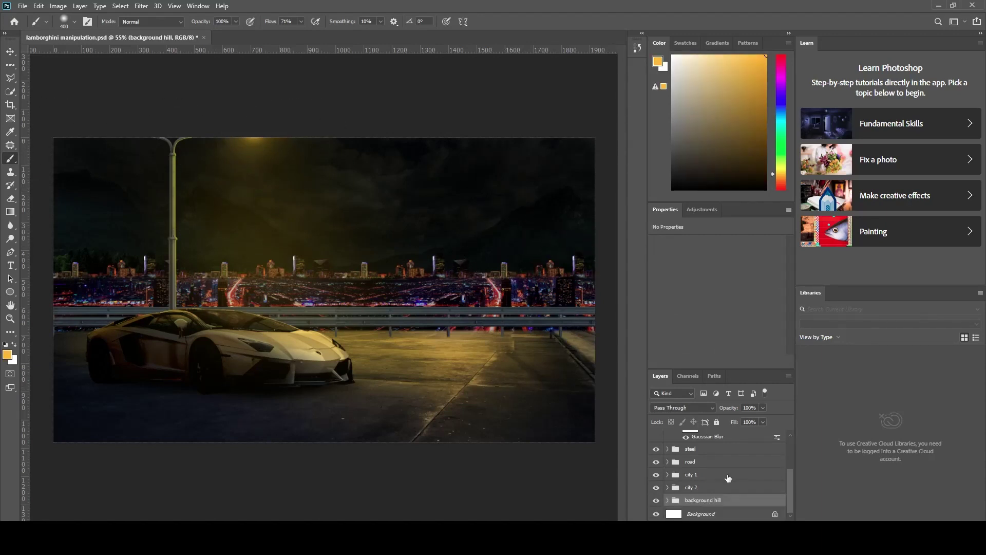
# Paint dark-grey haze over the skyline on a new layer at 21% flow, with 72% fill.
pyautogui.click(727, 478)
pyautogui.hotkey('ctrl', 'shift', 'alt', 'n')
pyautogui.click(7, 354)
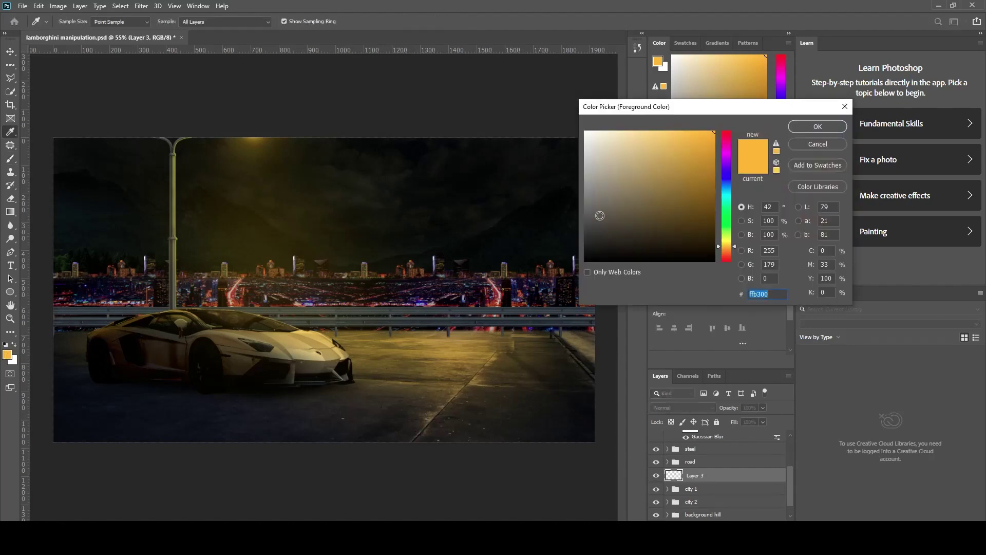
pyautogui.click(599, 213)
pyautogui.click(819, 126)
pyautogui.moveTo(301, 21); pyautogui.dragTo(278, 36)
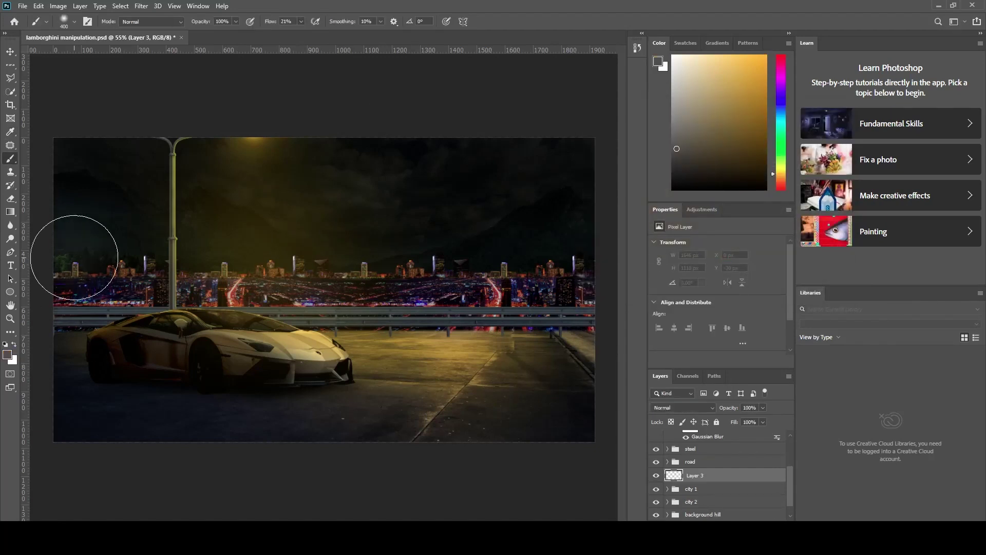
pyautogui.moveTo(77, 253); pyautogui.dragTo(565, 256)
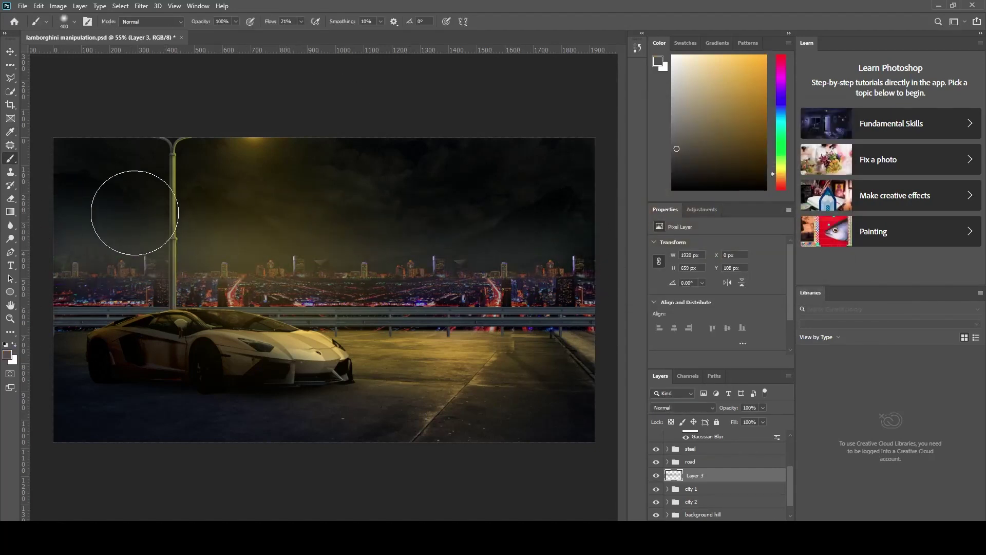
pyautogui.click(762, 421)
pyautogui.moveTo(766, 434); pyautogui.dragTo(750, 434)
# Add faint darker-grey haze strokes across the scene with a 300 brush at 3% flow.
pyautogui.click(7, 354)
pyautogui.click(591, 235)
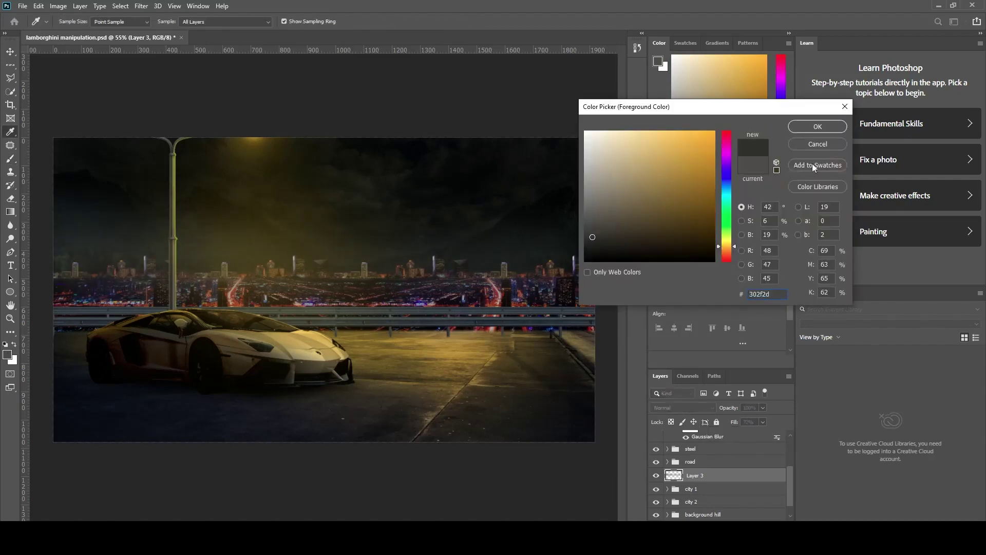
pyautogui.click(817, 126)
pyautogui.press('[')
pyautogui.press('[')
pyautogui.press('[')
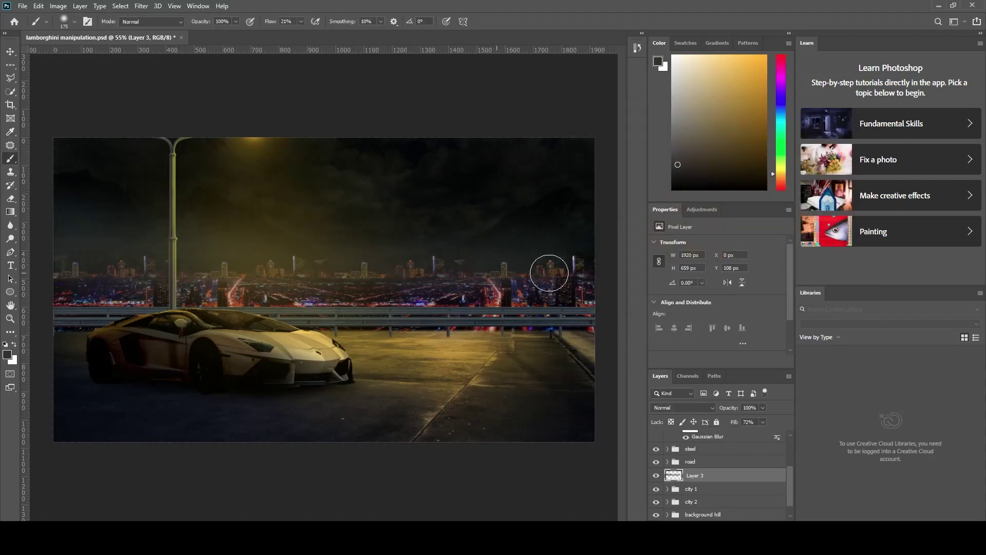
pyautogui.press(']')
pyautogui.press(']')
pyautogui.press(']')
pyautogui.press(']')
pyautogui.press(']')
pyautogui.moveTo(300, 21); pyautogui.dragTo(287, 38)
pyautogui.moveTo(477, 199); pyautogui.dragTo(559, 184)
pyautogui.moveTo(66, 273); pyautogui.dragTo(594, 286)
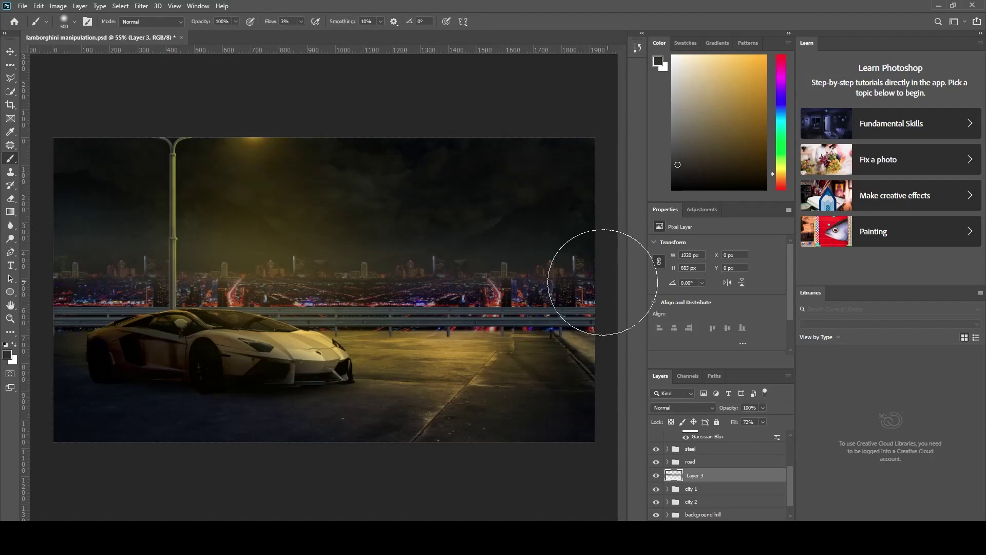
pyautogui.press('v')
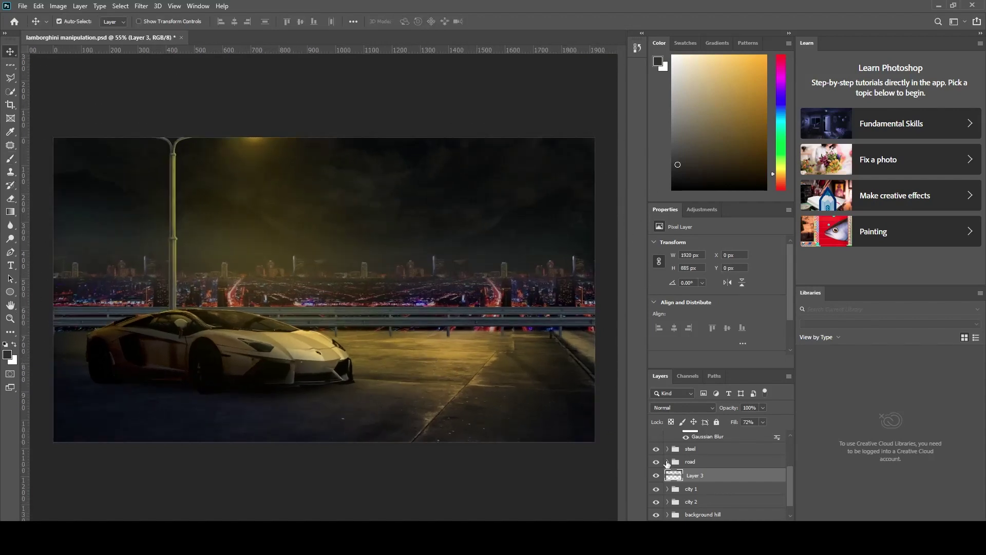
pyautogui.click(667, 448)
# Add a clipped, colorized Hue/Saturation layer at hue 50 above Levels 5 and invert its mask.
pyautogui.click(739, 462)
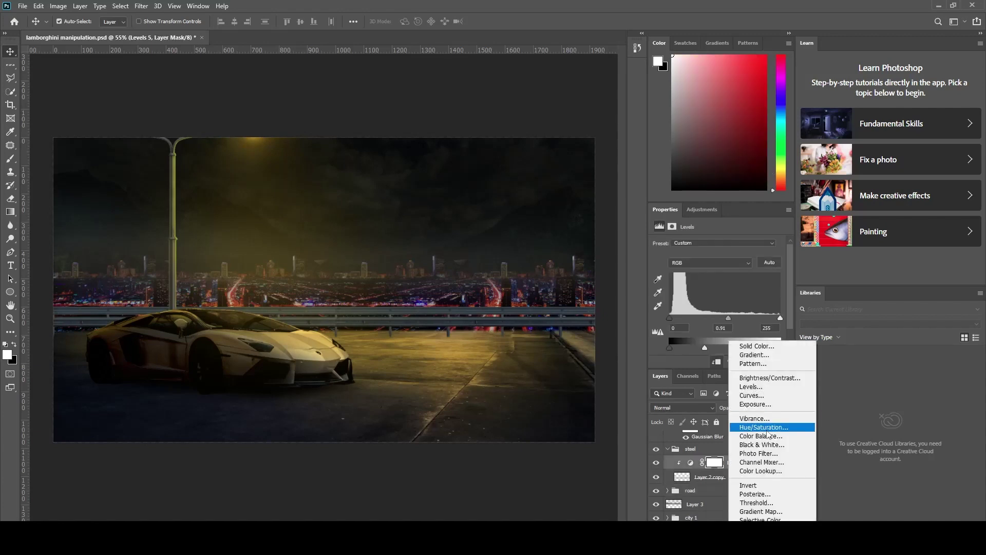
pyautogui.click(755, 425)
pyautogui.hotkey('ctrl', 'alt', 'g')
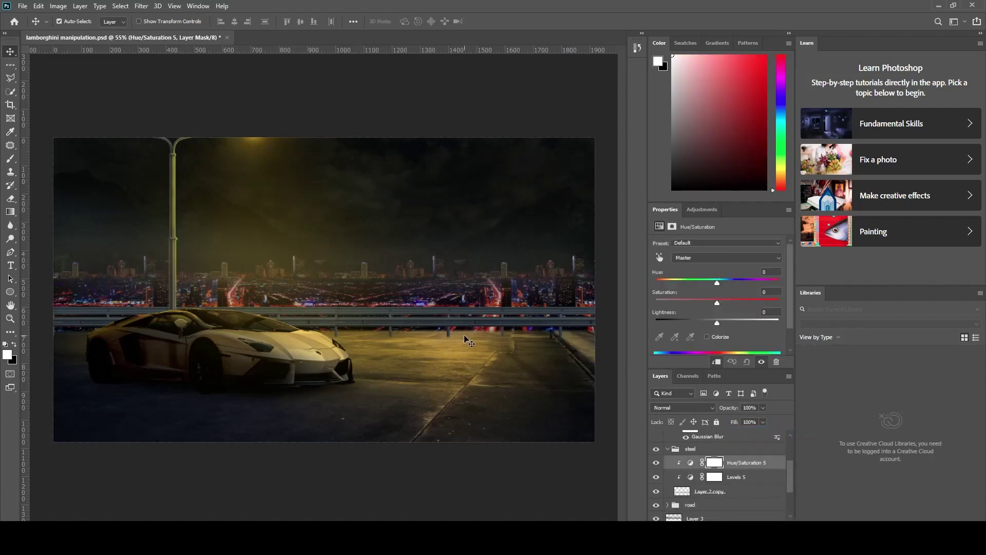
pyautogui.click(706, 336)
pyautogui.moveTo(657, 282); pyautogui.dragTo(745, 303)
pyautogui.hotkey('ctrl', 'i')
# Set the brush to size 70 and convert Layer 2 copy to a smart object.
pyautogui.scroll(5, 177, 353)
pyautogui.press('b')
pyautogui.press('[')
pyautogui.press('[')
pyautogui.press('[')
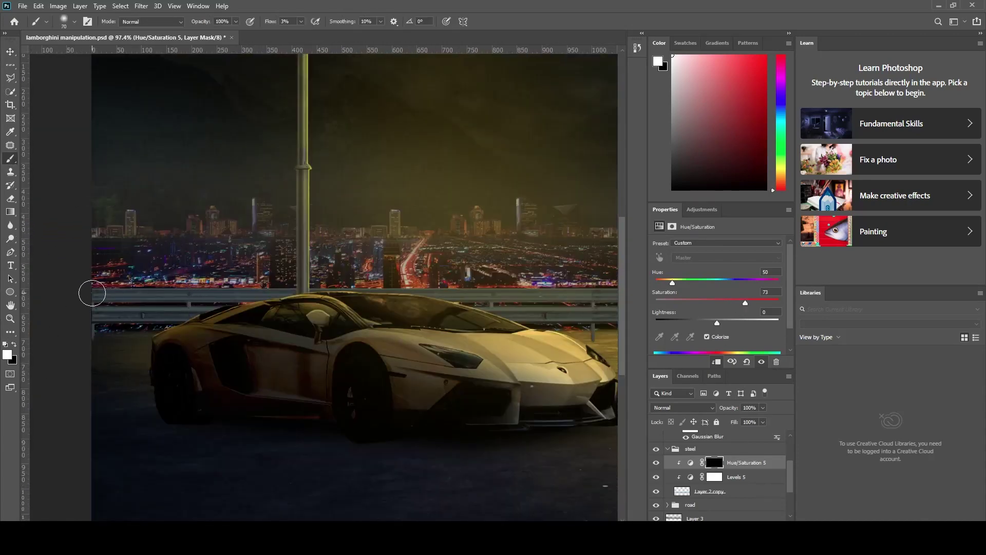
pyautogui.rightClick(734, 495)
pyautogui.click(793, 196)
# Paint the yellow glow along the guardrail's top edge with a 15 brush at 100% flow.
pyautogui.scroll(3, 308, 409)
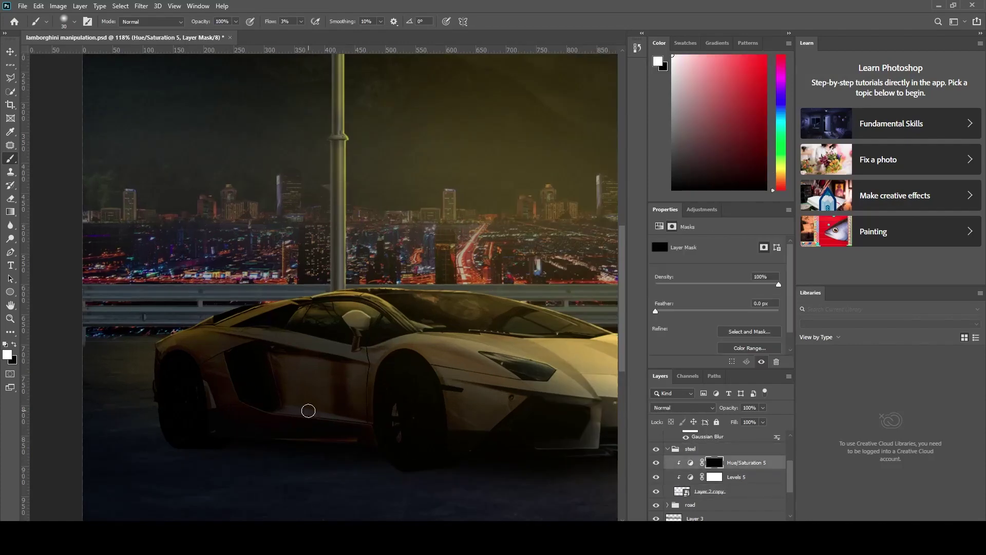
pyautogui.scroll(3, 130, 305)
pyautogui.scroll(3, 131, 305)
pyautogui.press('[')
pyautogui.press('[')
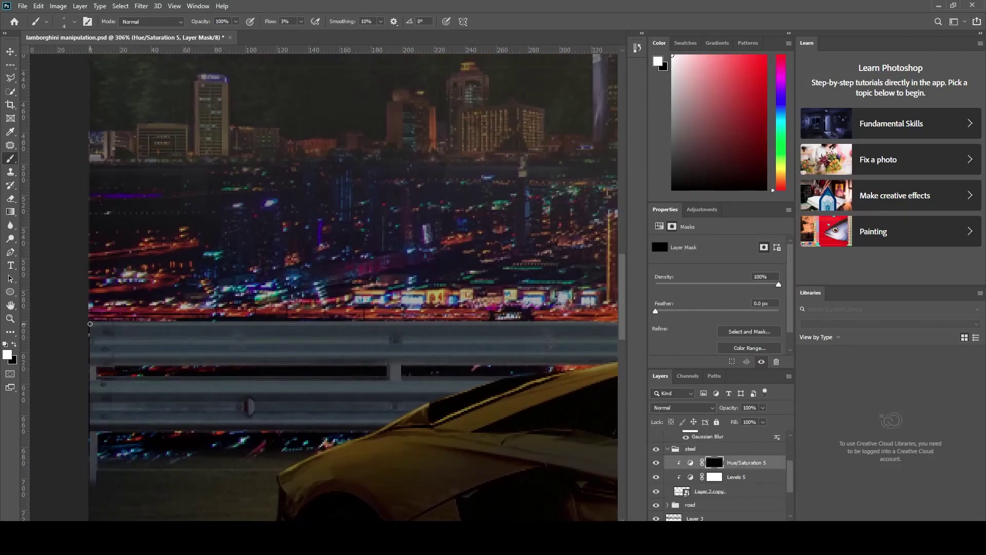
pyautogui.hotkey('shift', '0')
pyautogui.moveTo(144, 323); pyautogui.dragTo(635, 322)
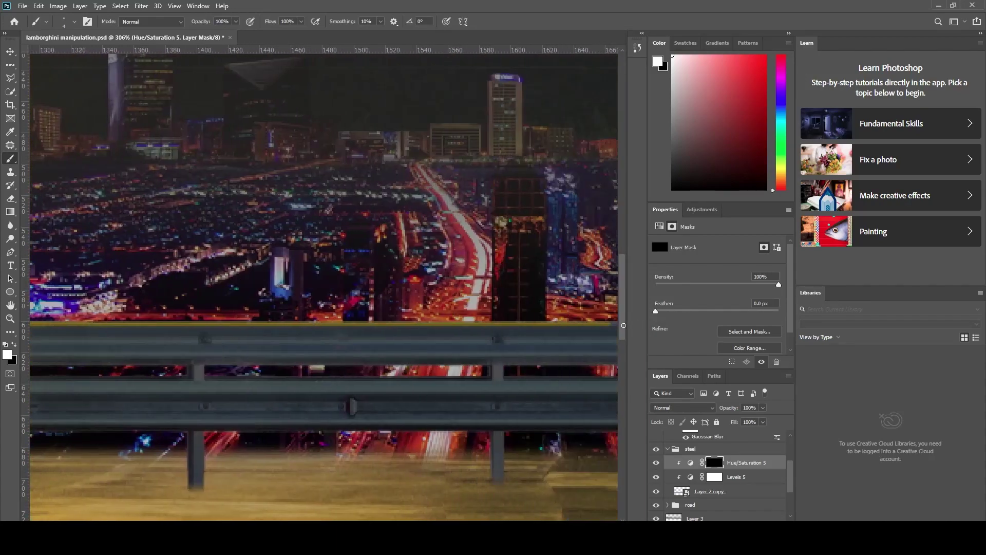
pyautogui.moveTo(635, 323); pyautogui.dragTo(627, 329)
pyautogui.scroll(-2, 250, 342)
pyautogui.scroll(-5, 250, 343)
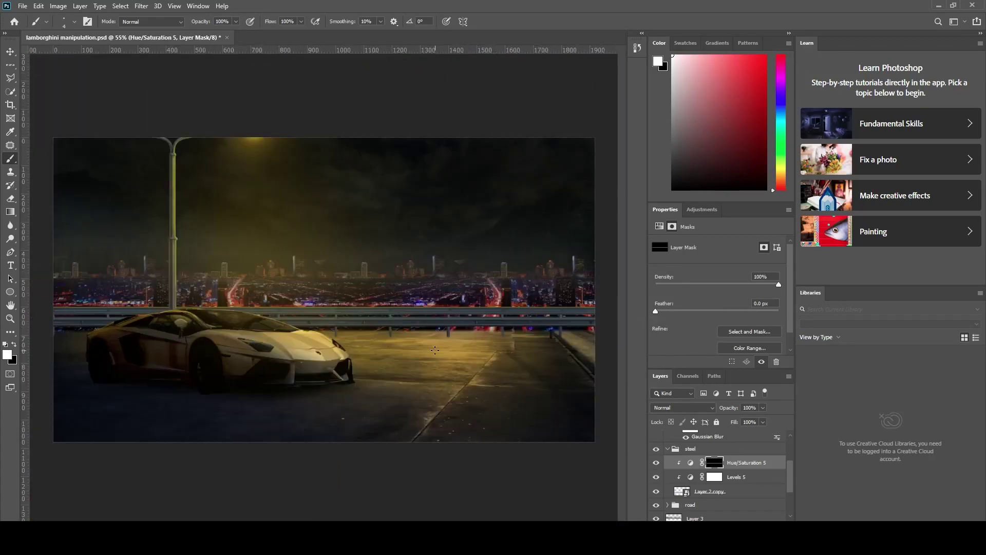
# Pan and scroll across the city to inspect the guardrail railing.
pyautogui.scroll(5, 544, 346)
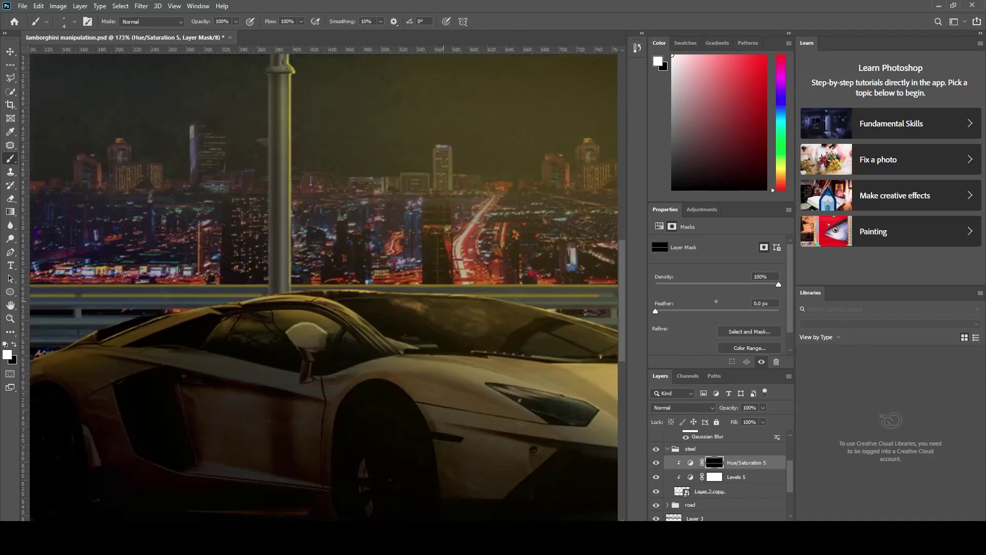
pyautogui.moveTo(133, 297); pyautogui.dragTo(658, 347)
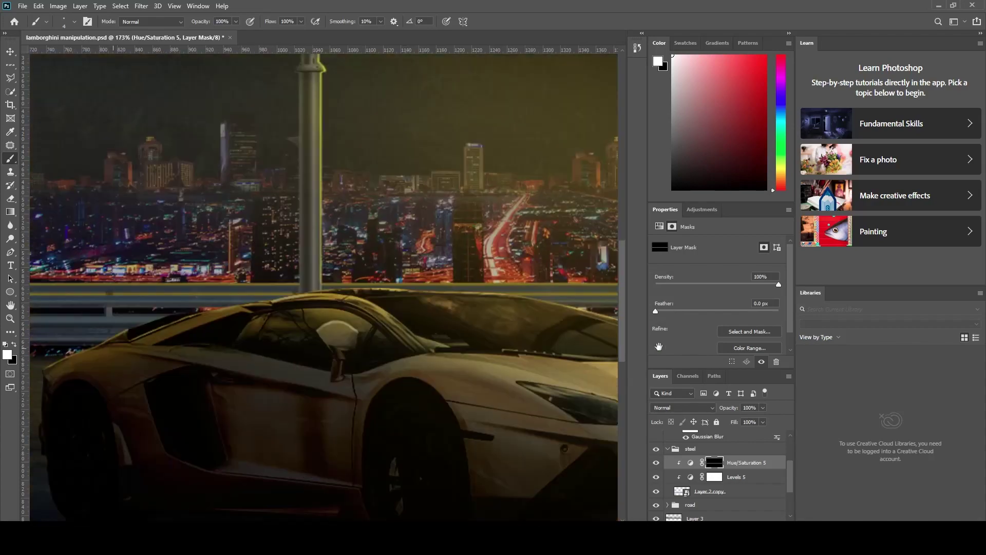
pyautogui.moveTo(658, 346); pyautogui.dragTo(60, 368)
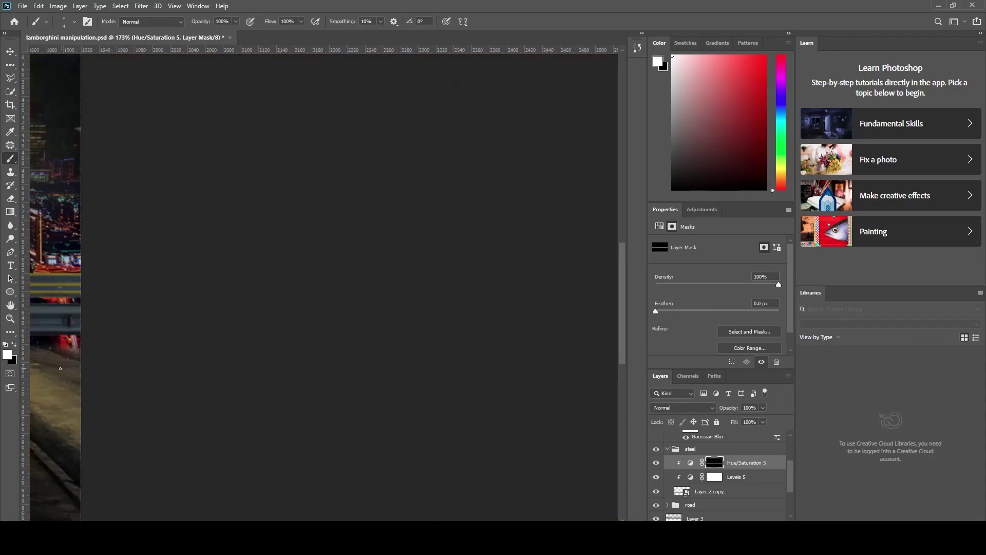
pyautogui.scroll(-3, 60, 368)
pyautogui.scroll(-2, 206, 359)
pyautogui.scroll(2, 174, 339)
pyautogui.scroll(2, 519, 339)
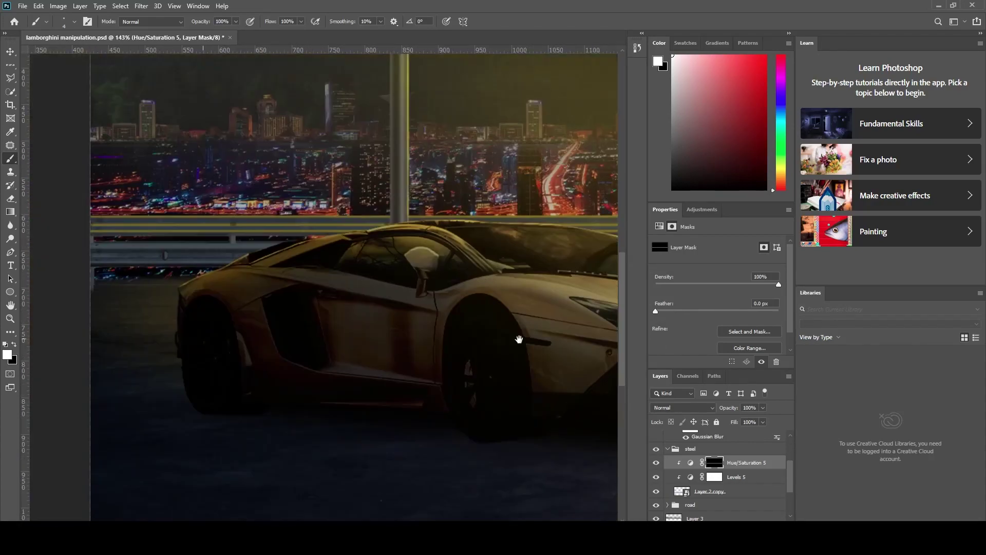
pyautogui.scroll(2, 155, 293)
pyautogui.hscroll(5, 110, 211)
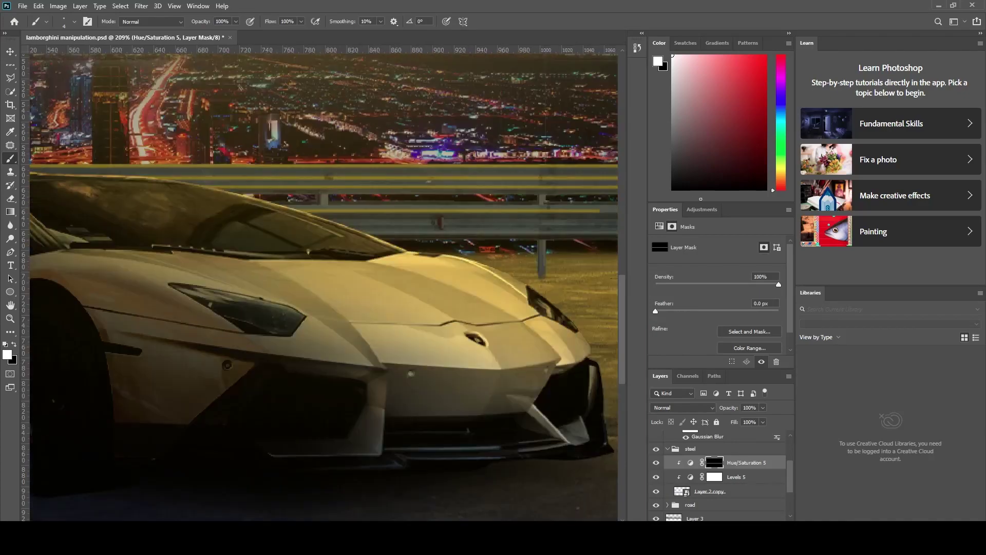
pyautogui.hscroll(5, 79, 287)
pyautogui.hscroll(-10, 73, 223)
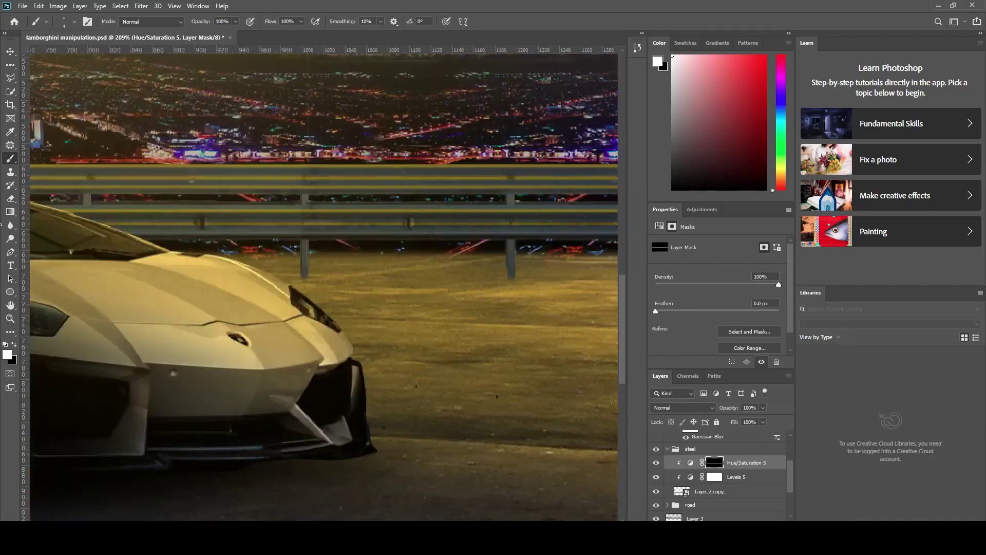
pyautogui.hscroll(-5, 482, 321)
pyautogui.hscroll(5, 87, 217)
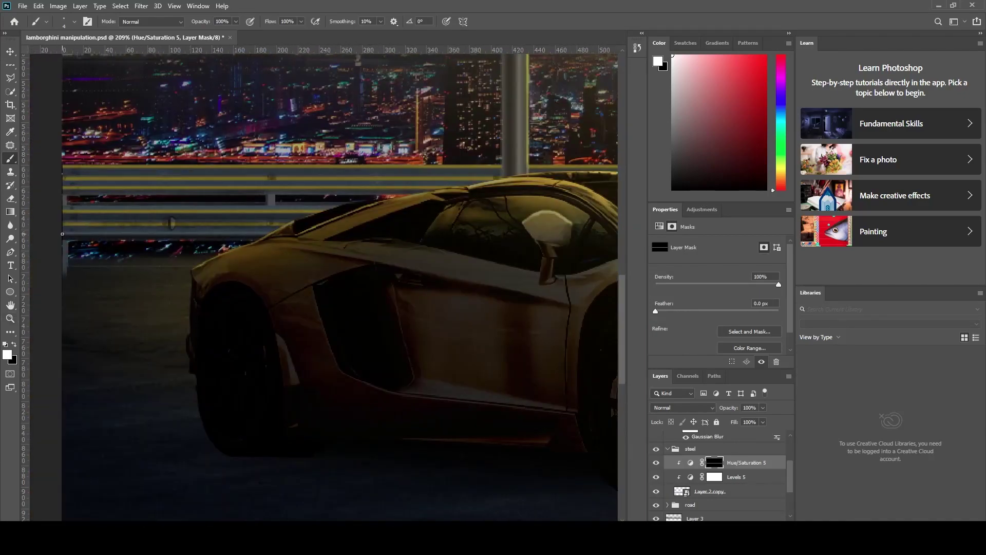
pyautogui.scroll(-4, 359, 257)
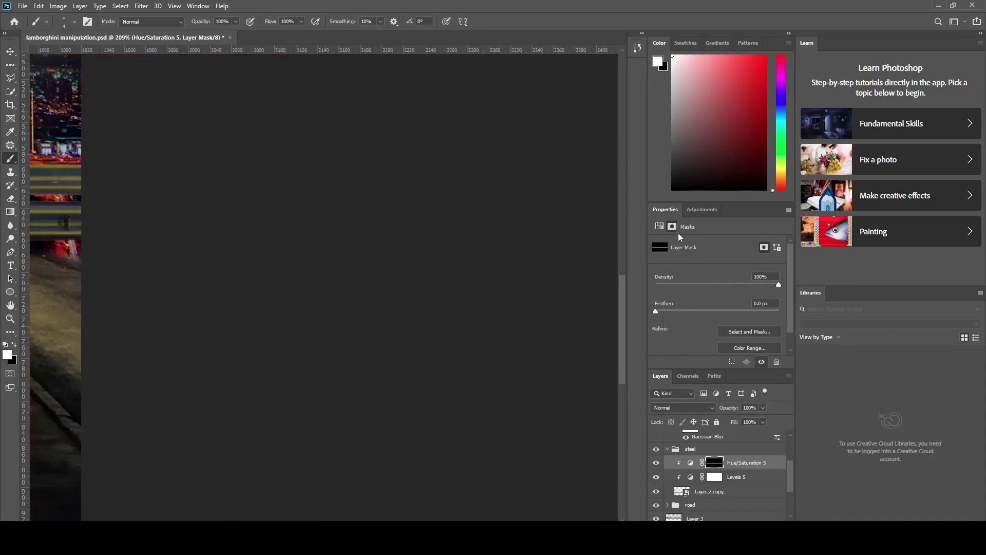
pyautogui.scroll(-4, 184, 293)
pyautogui.scroll(3, 268, 307)
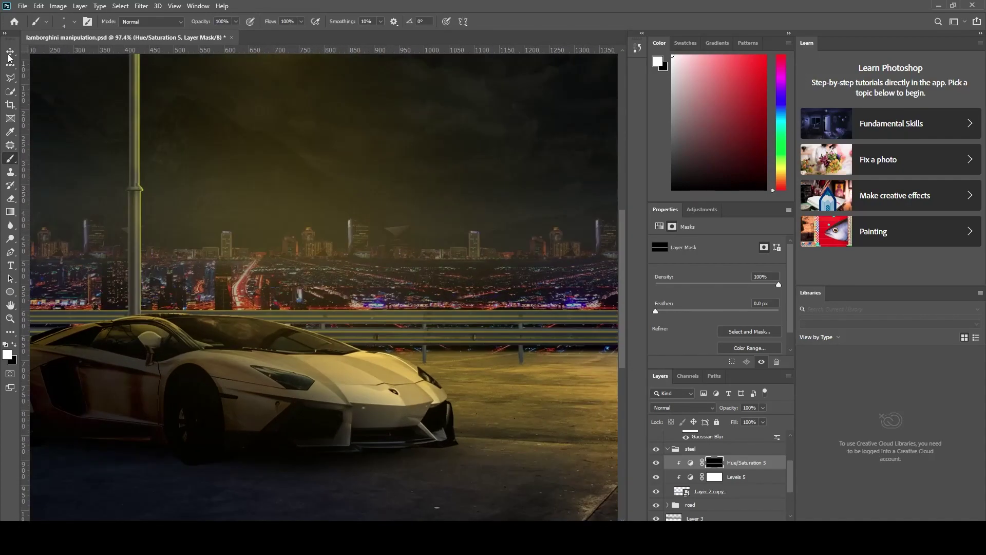
pyautogui.click(10, 53)
pyautogui.scroll(2, 308, 328)
pyautogui.scroll(2, 308, 329)
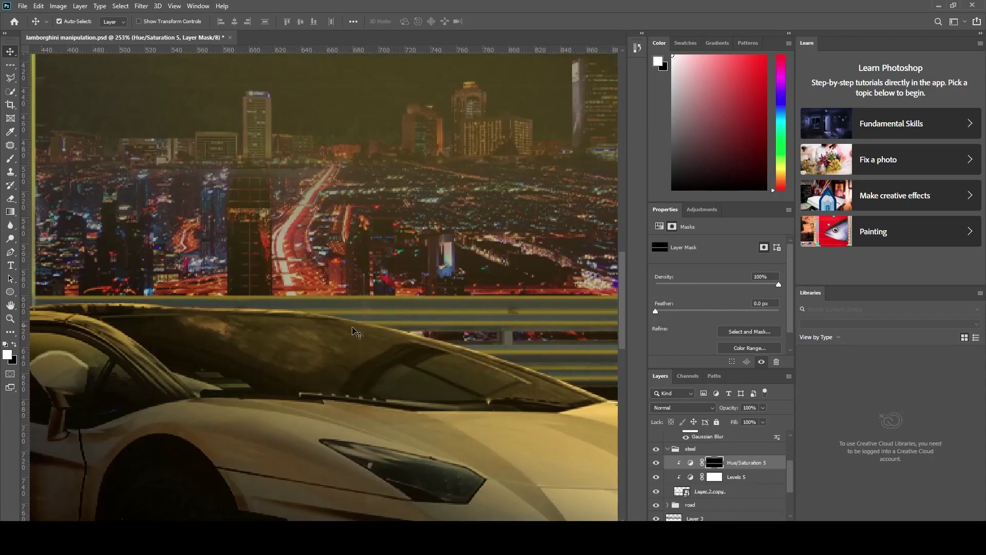
pyautogui.scroll(2, 465, 332)
pyautogui.moveTo(465, 331); pyautogui.dragTo(504, 328)
# Switch to the Brush with black as painting colour and review the image's left edge.
pyautogui.press('b')
pyautogui.press('x')
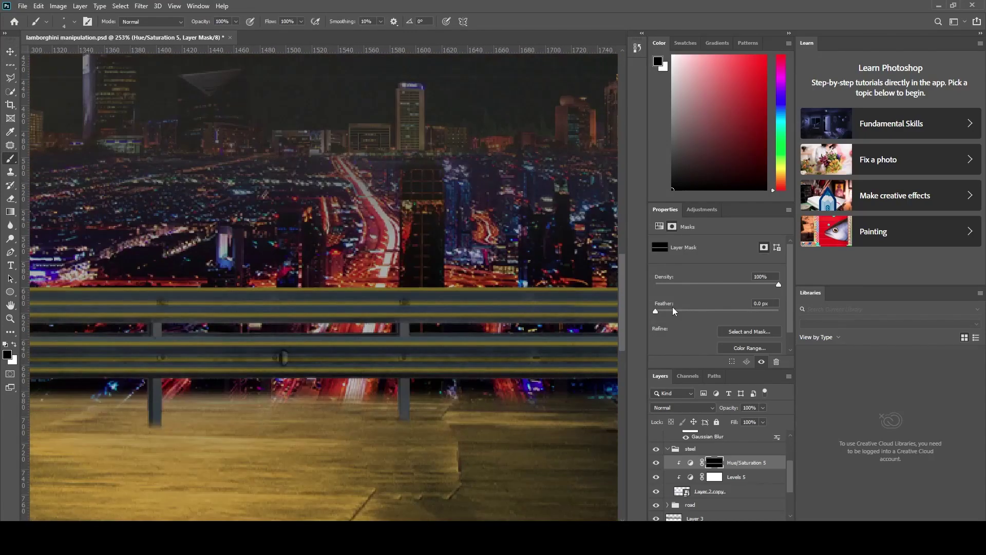
pyautogui.scroll(-5, 394, 323)
pyautogui.scroll(4, 282, 315)
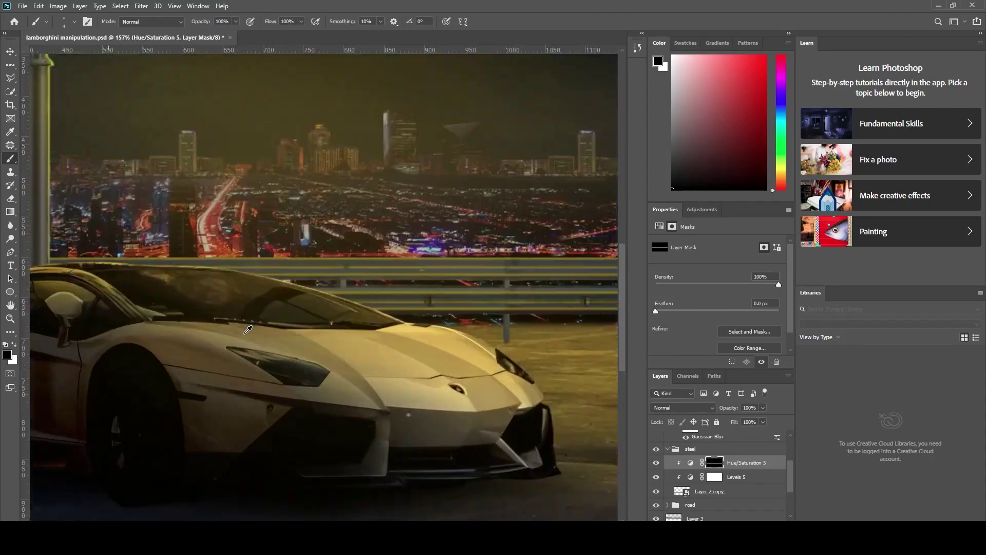
pyautogui.moveTo(281, 316); pyautogui.dragTo(433, 272)
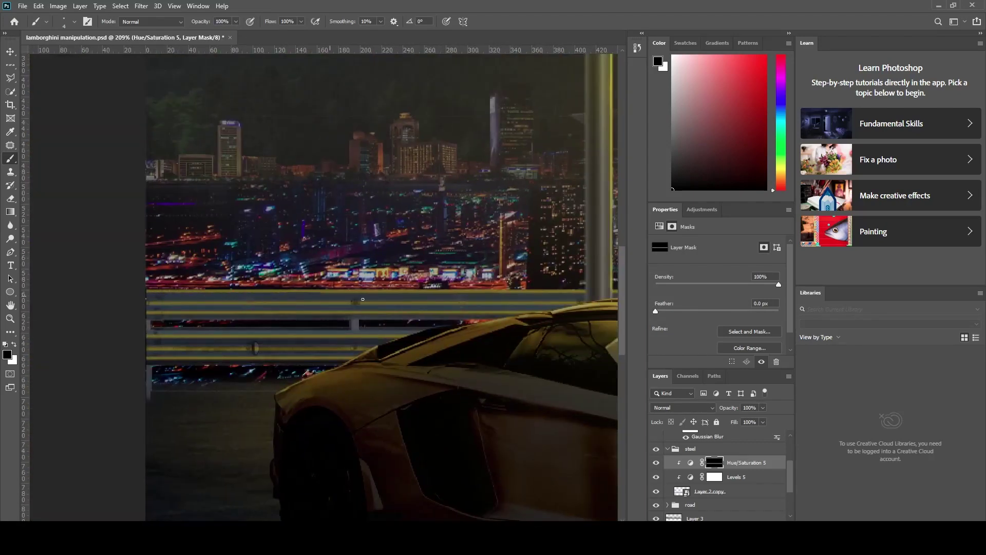
pyautogui.hscroll(15, 362, 298)
pyautogui.hscroll(-3, 312, 323)
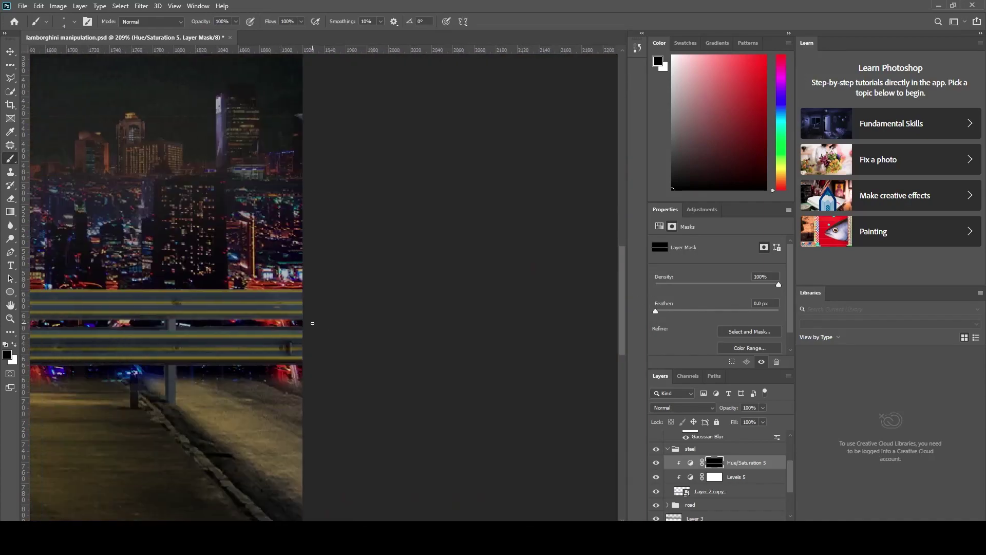
pyautogui.keyDown('alt'); pyautogui.scroll(-5, 312, 323); pyautogui.keyUp('alt')
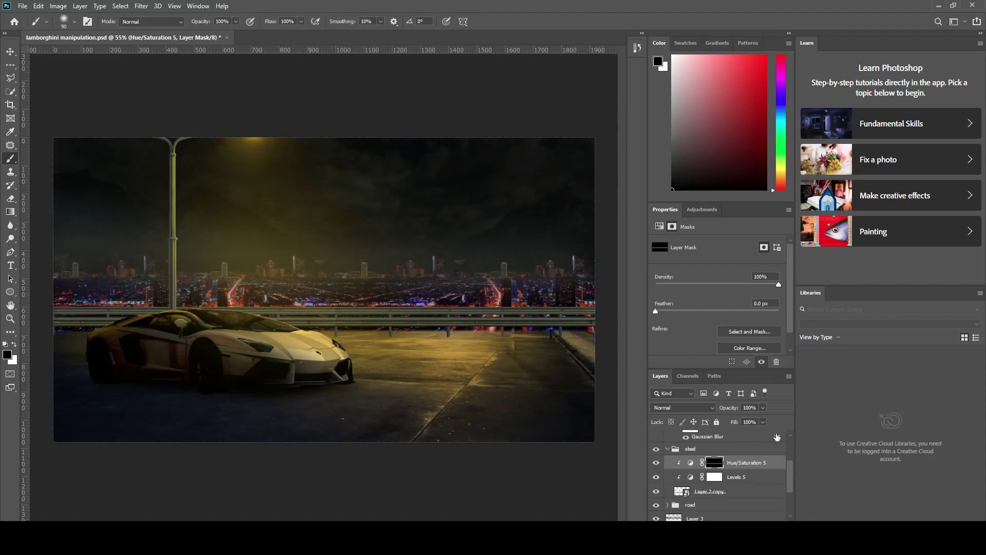
pyautogui.keyDown('alt'); pyautogui.scroll(3, 263, 330); pyautogui.keyUp('alt')
pyautogui.keyDown('alt'); pyautogui.scroll(-3, 263, 329); pyautogui.keyUp('alt')
pyautogui.keyDown('alt'); pyautogui.scroll(-1, 263, 329); pyautogui.keyUp('alt')
pyautogui.keyDown('alt'); pyautogui.scroll(5, 263, 329); pyautogui.keyUp('alt')
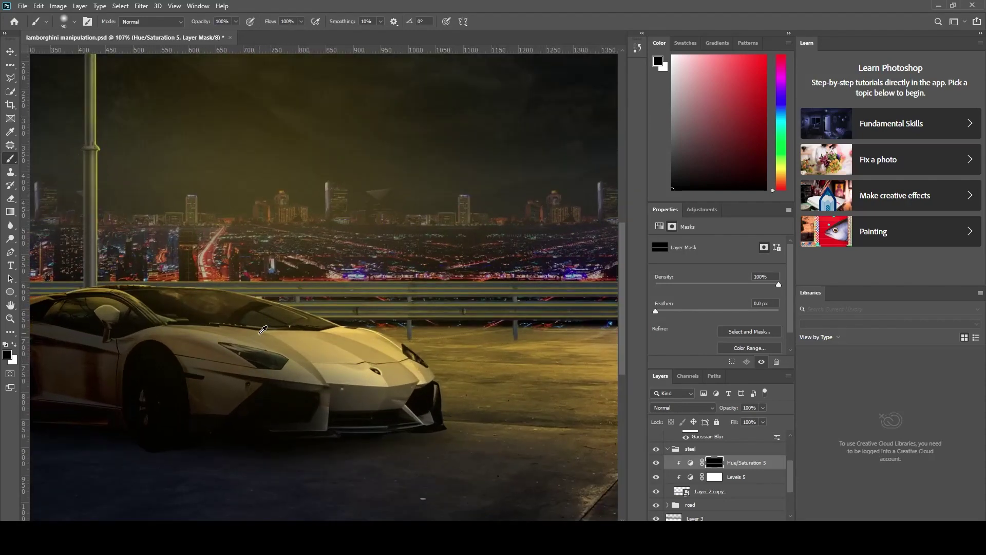
pyautogui.keyDown('alt'); pyautogui.scroll(2, 263, 330); pyautogui.keyUp('alt')
# Clip the tint, shift it to yellow (Hue 50, Saturation 33), and invert its mask.
pyautogui.click(707, 336)
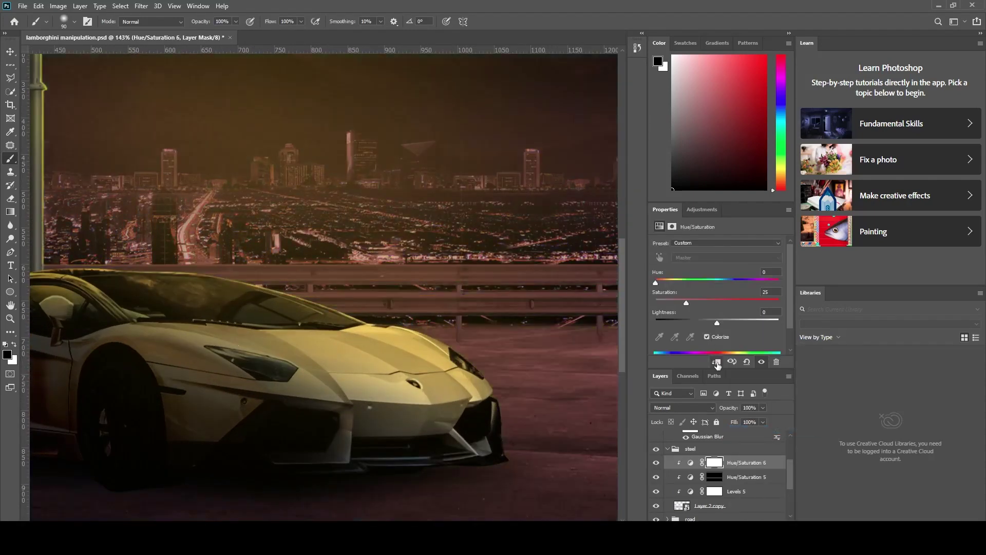
pyautogui.moveTo(655, 283); pyautogui.dragTo(672, 283)
pyautogui.click(686, 303)
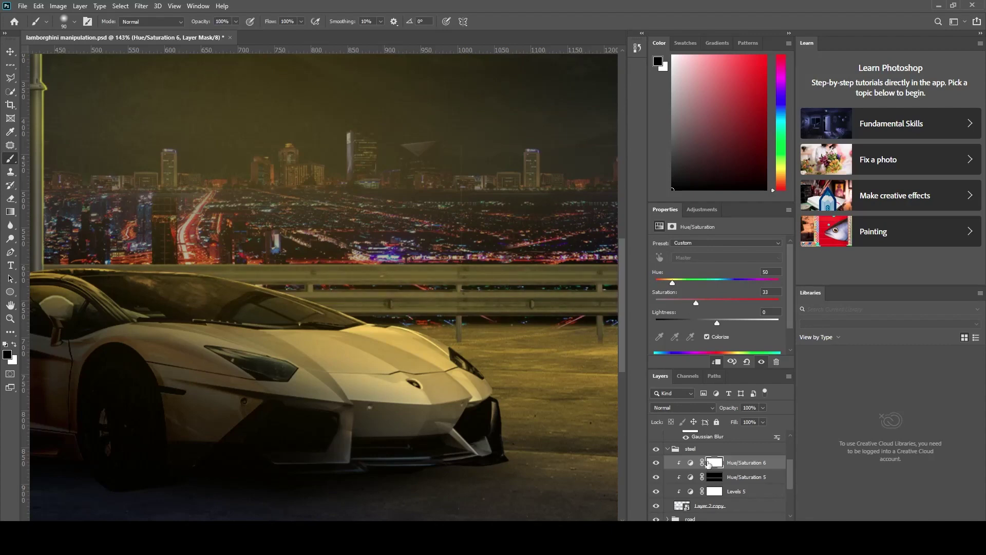
pyautogui.hotkey('ctrl', 'i')
# Set brush flow to 9% and softly paint white on the Hue/Saturation 5 mask.
pyautogui.keyDown('alt'); pyautogui.scroll(-6, 244, 324); pyautogui.keyUp('alt')
pyautogui.moveTo(301, 21); pyautogui.dragTo(258, 40)
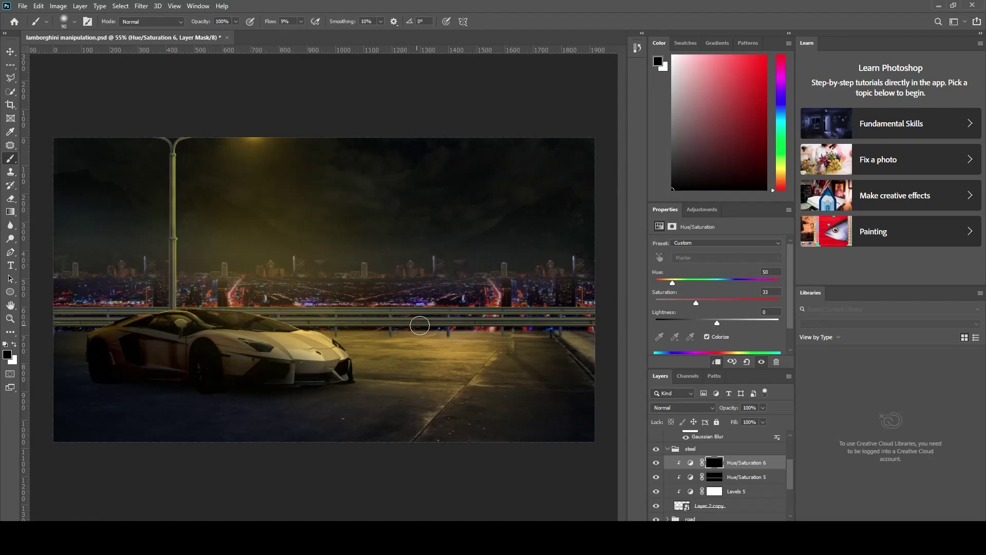
pyautogui.click(714, 476)
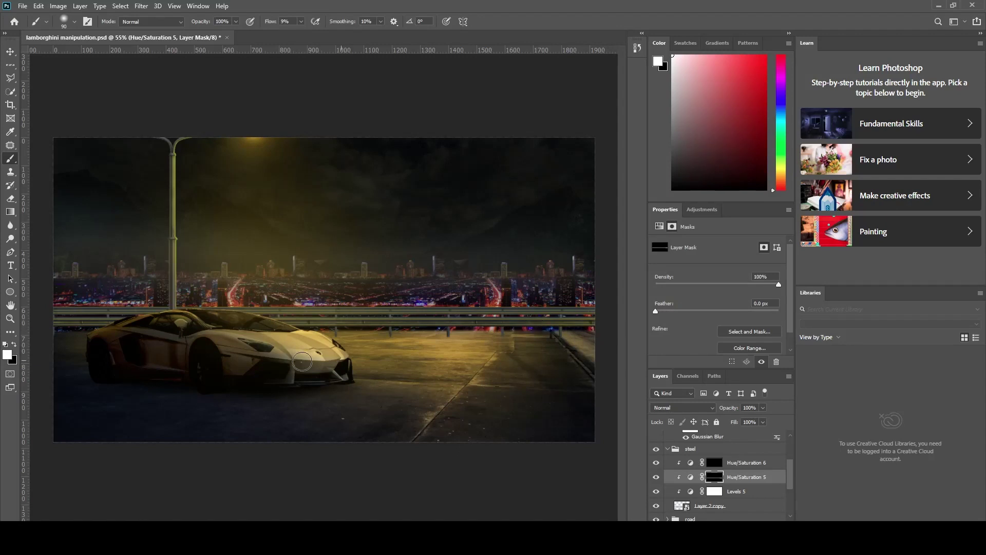
pyautogui.press('x')
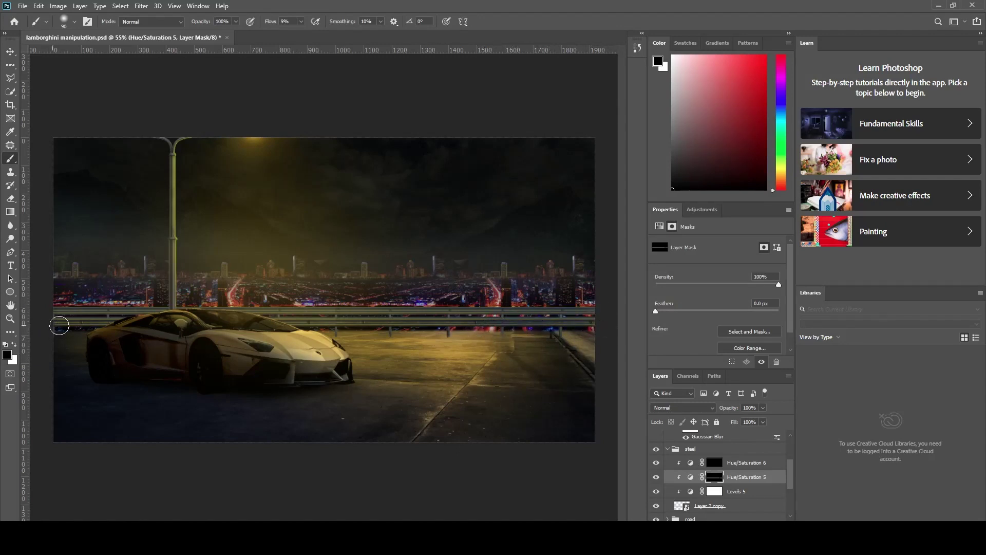
pyautogui.hotkey('ctrl', '-')
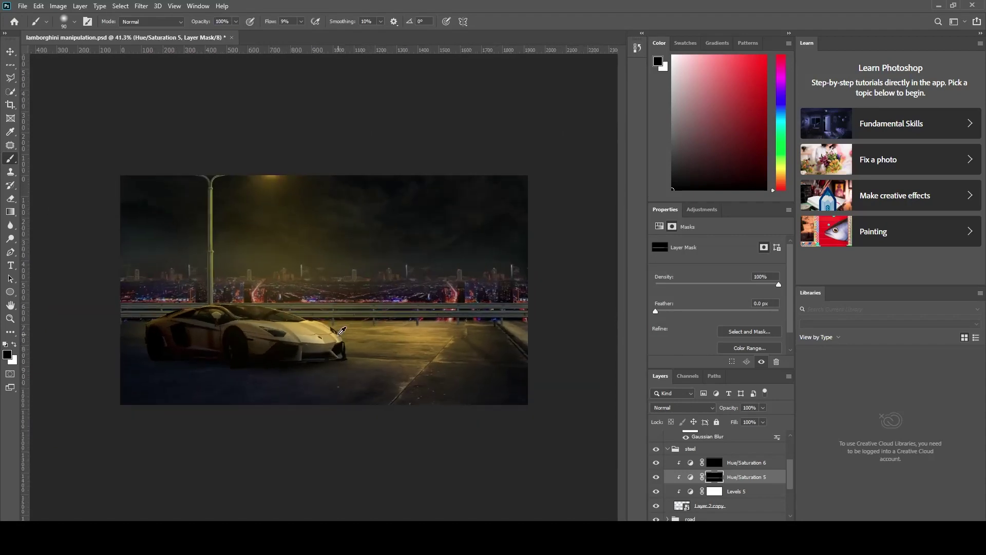
pyautogui.hotkey('ctrl', '0')
# Paint the road's Levels 8 mask white at 76% flow over the lower right road.
pyautogui.keyDown('alt'); pyautogui.click(474, 345); pyautogui.keyUp('alt')
pyautogui.click(668, 449)
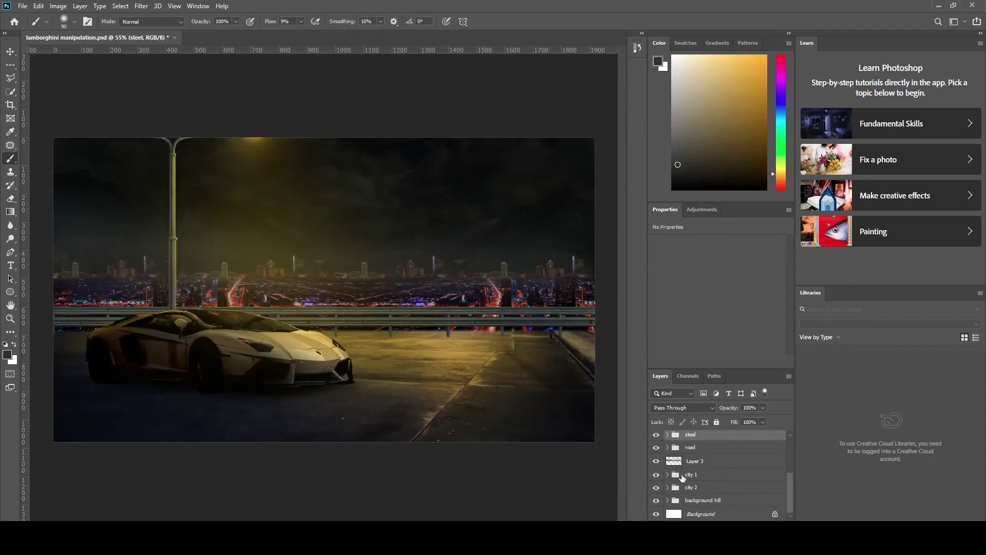
pyautogui.click(713, 460)
pyautogui.press(']')
pyautogui.press(']')
pyautogui.press(']')
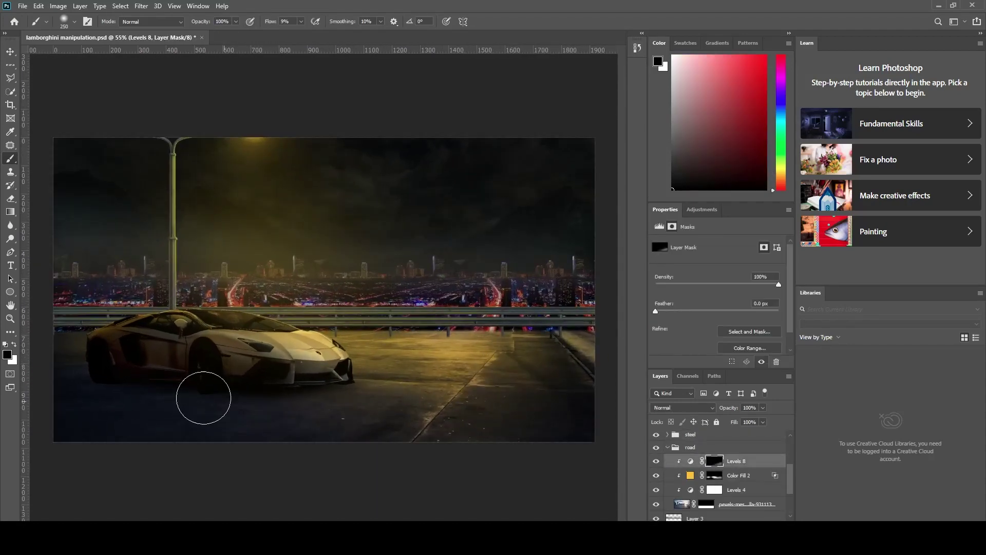
pyautogui.press('d')
pyautogui.moveTo(301, 21); pyautogui.dragTo(360, 86)
pyautogui.press(']')
pyautogui.press(']')
pyautogui.press(']')
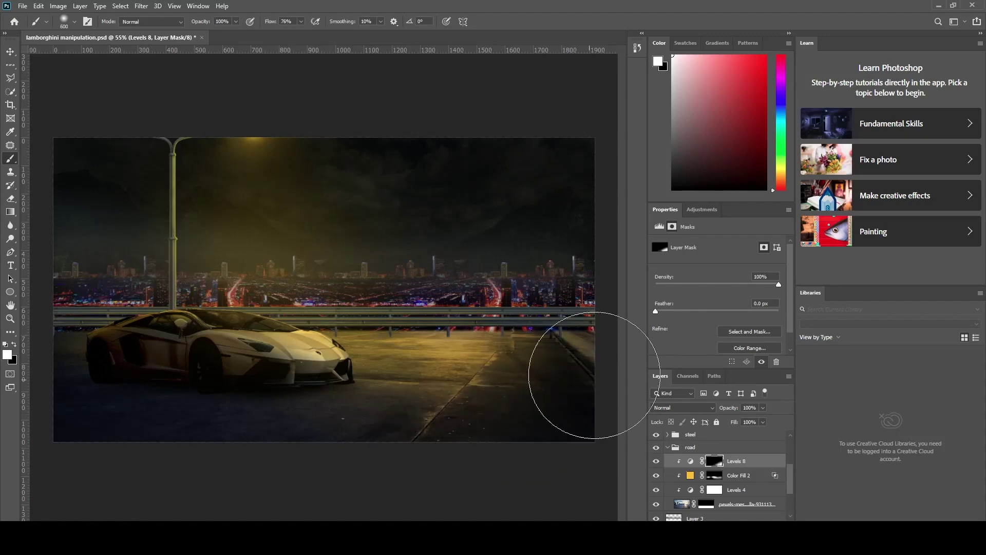
pyautogui.moveTo(593, 352); pyautogui.dragTo(429, 429)
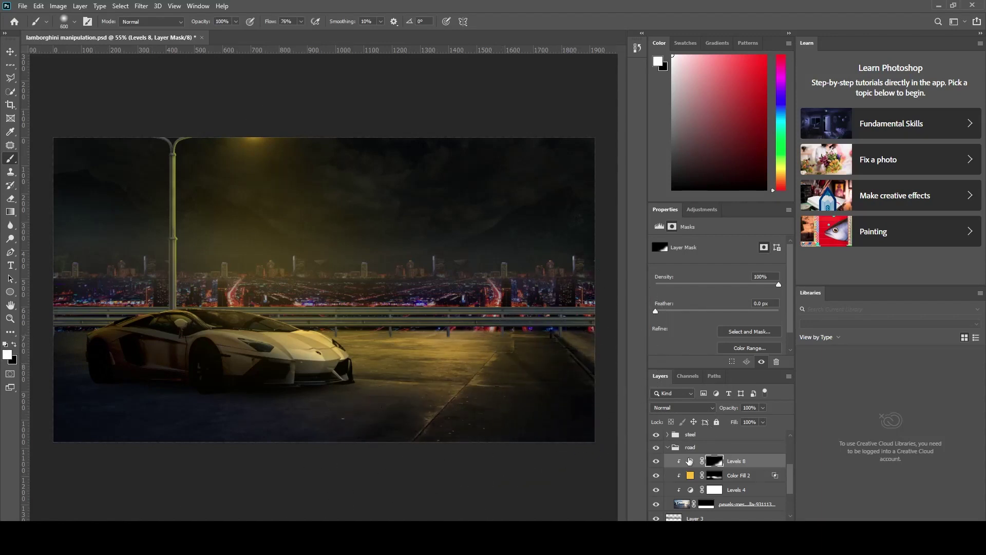
# Add a clipped, darkening Levels 11 to the steel group, masked to the right railing.
pyautogui.click(668, 447)
pyautogui.click(667, 477)
pyautogui.click(740, 505)
pyautogui.click(729, 529)
pyautogui.click(770, 390)
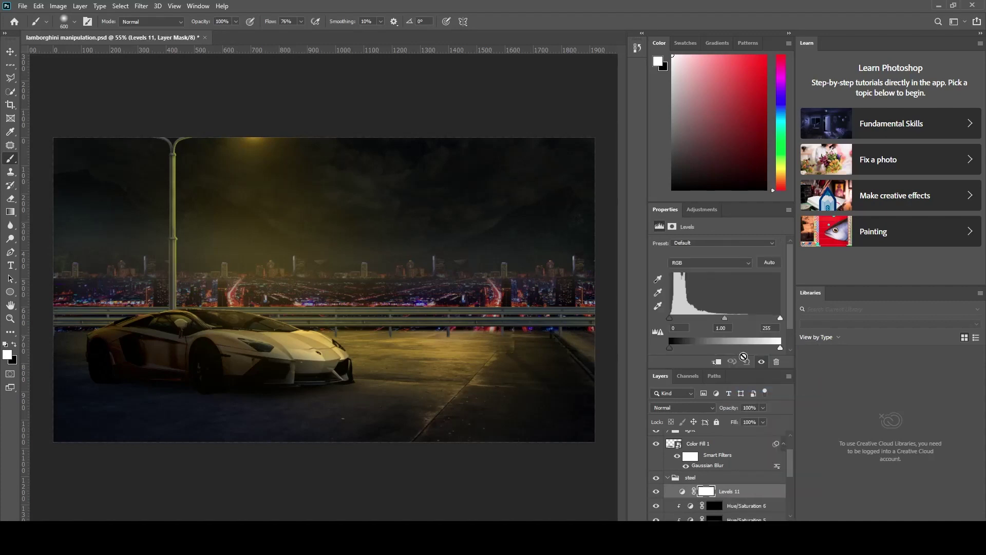
pyautogui.hotkey('ctrl', 'alt', 'g')
pyautogui.moveTo(780, 348); pyautogui.dragTo(759, 348)
pyautogui.hotkey('ctrl', 'i')
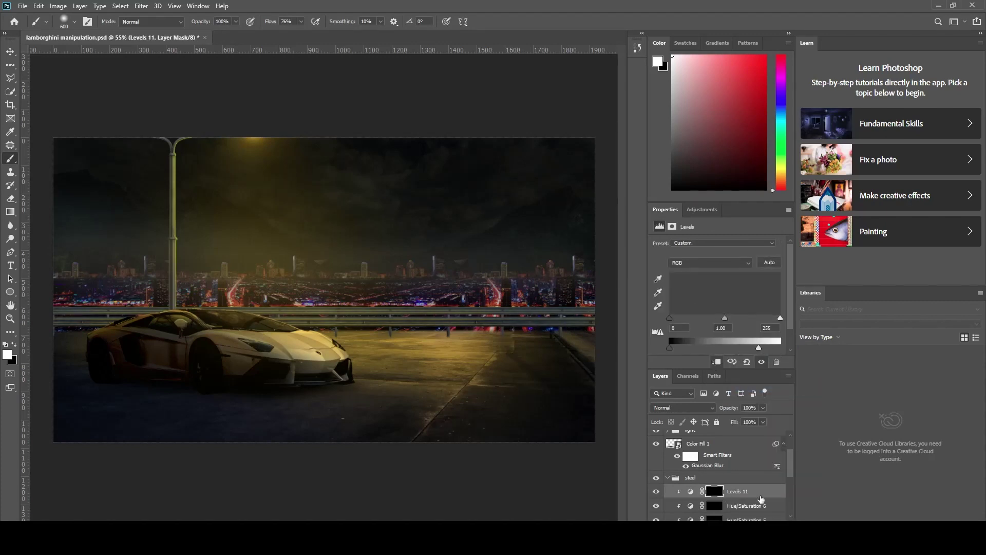
pyautogui.press('[')
pyautogui.press('[')
pyautogui.press('[')
pyautogui.moveTo(587, 328); pyautogui.dragTo(581, 317)
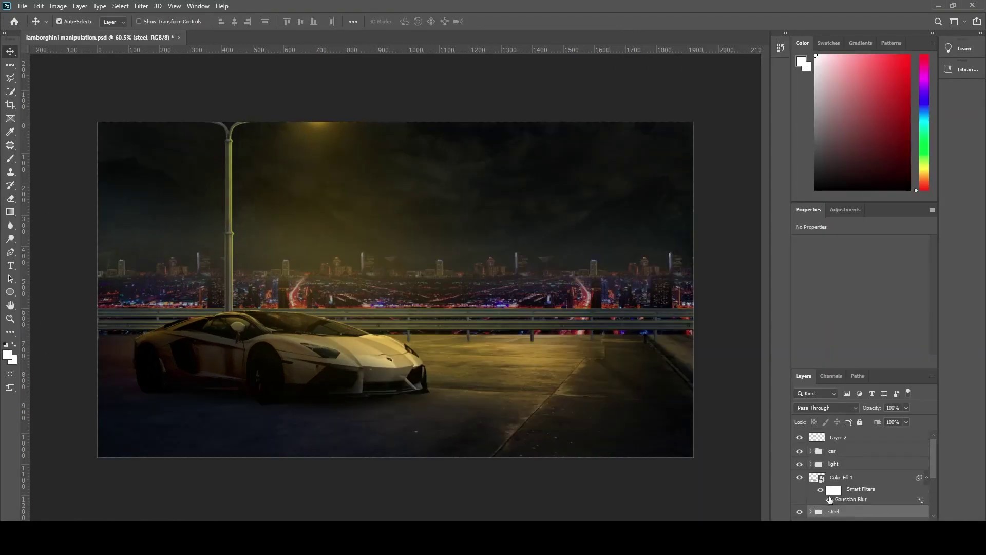
# Place LensFlare.jpg into the car's light group as an embedded smart object.
pyautogui.click(811, 452)
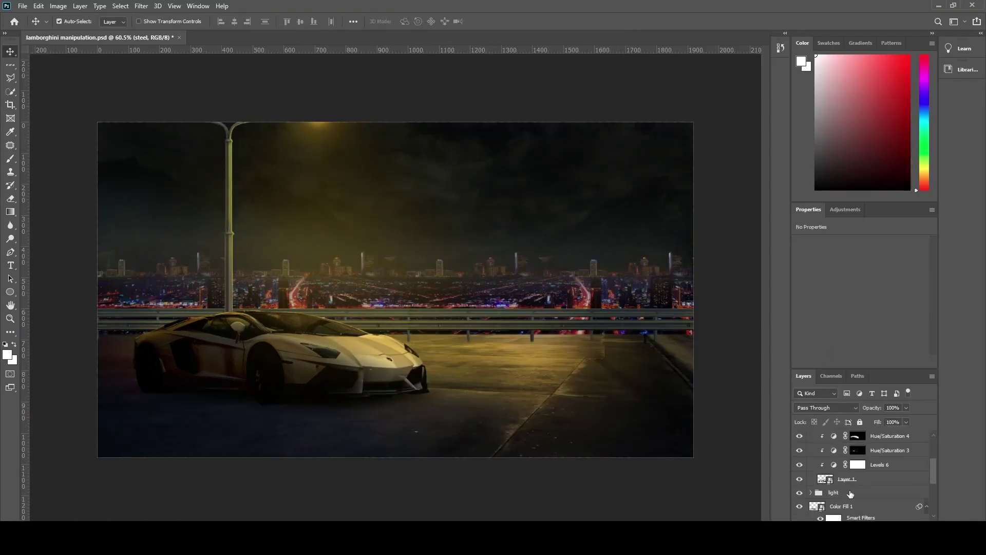
pyautogui.click(842, 492)
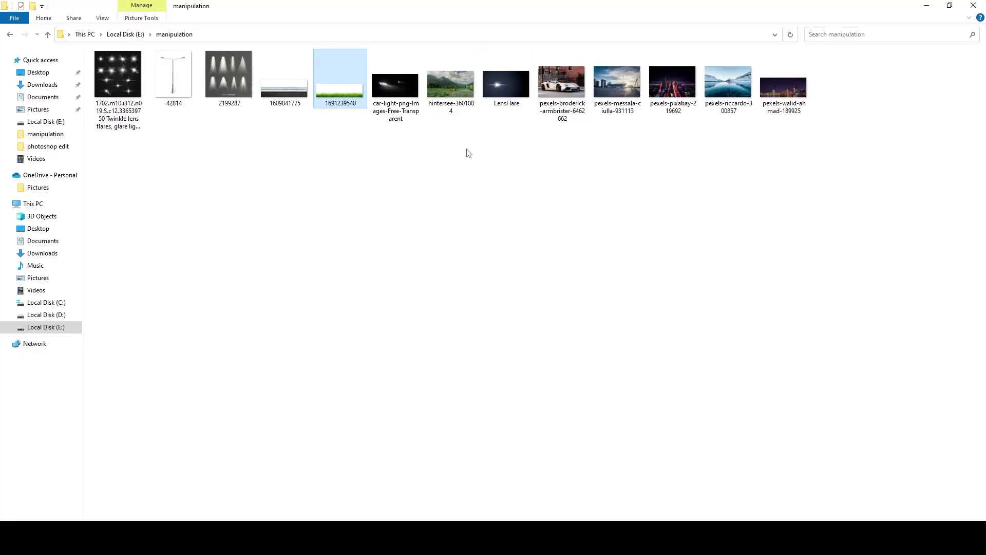
pyautogui.moveTo(504, 87); pyautogui.dragTo(334, 294)
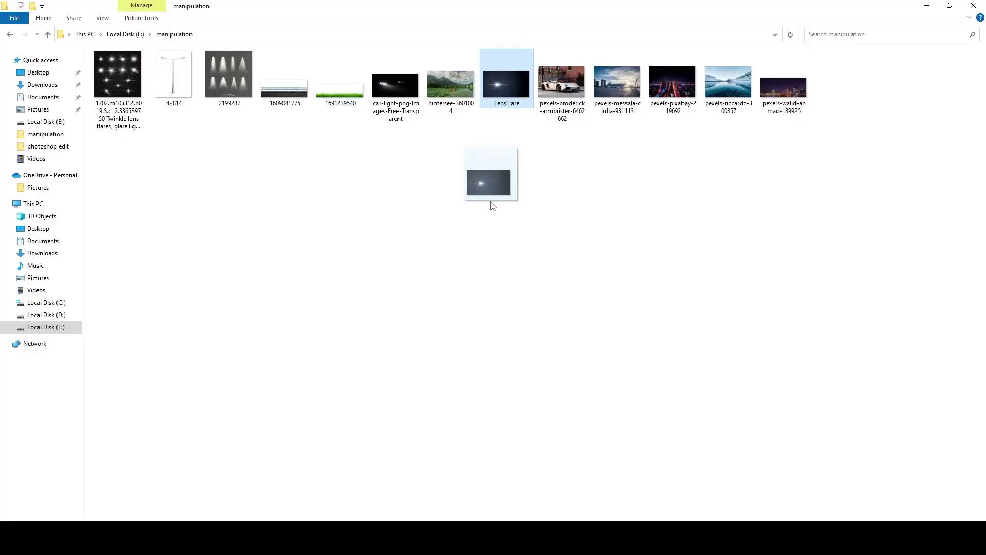
pyautogui.press('Return')
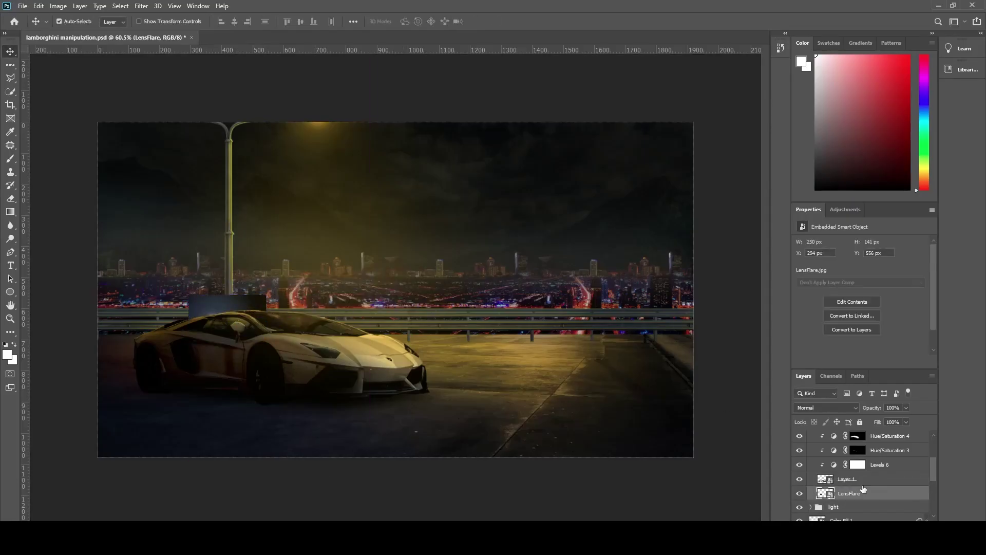
# Scale the lens flare to about 161% and move it to the car's rear.
pyautogui.moveTo(220, 306)
pyautogui.mouseDown()
pyautogui.moveTo(141, 329)
pyautogui.moveTo(209, 303)
pyautogui.mouseUp()
pyautogui.hotkey('ctrl', 't')
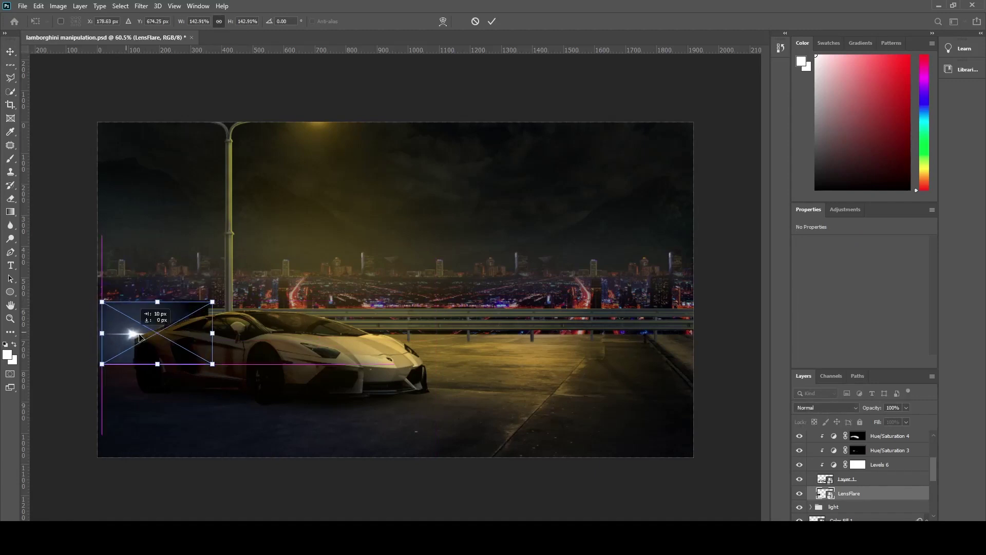
pyautogui.moveTo(137, 326)
pyautogui.mouseDown()
pyautogui.moveTo(151, 335)
pyautogui.moveTo(100, 288)
pyautogui.mouseUp()
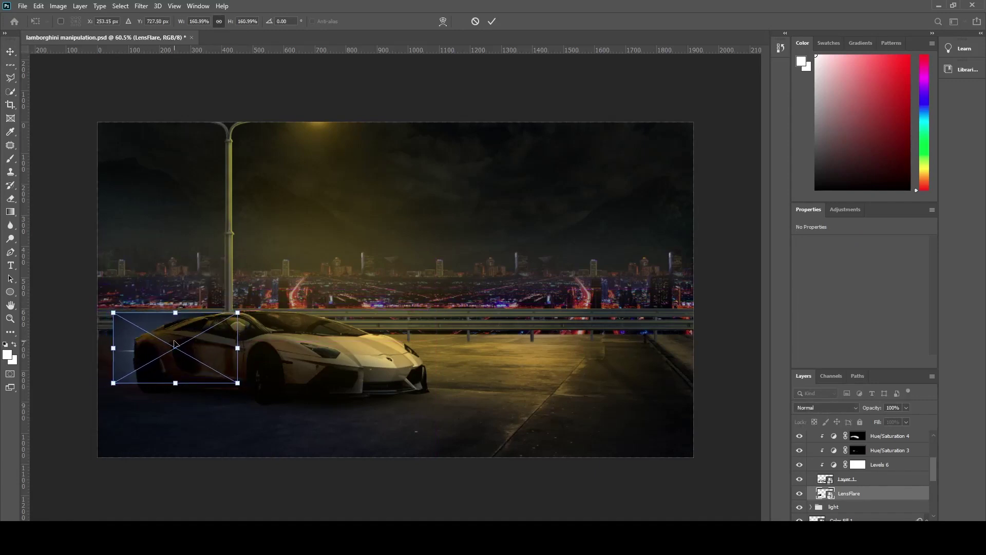
pyautogui.moveTo(151, 335); pyautogui.dragTo(174, 337)
pyautogui.click(491, 21)
# Set the LensFlare layer's blend mode to Color Dodge.
pyautogui.click(830, 407)
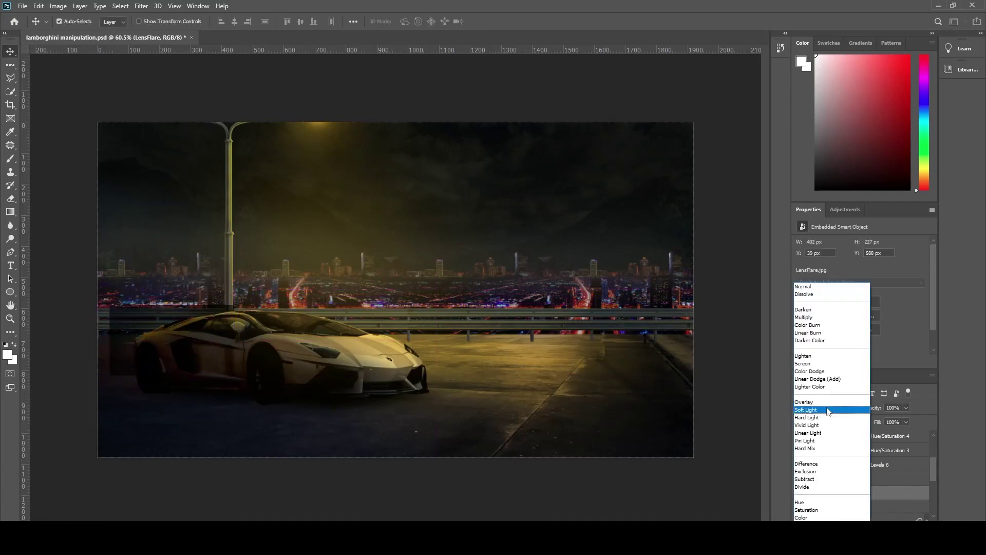
pyautogui.click(825, 371)
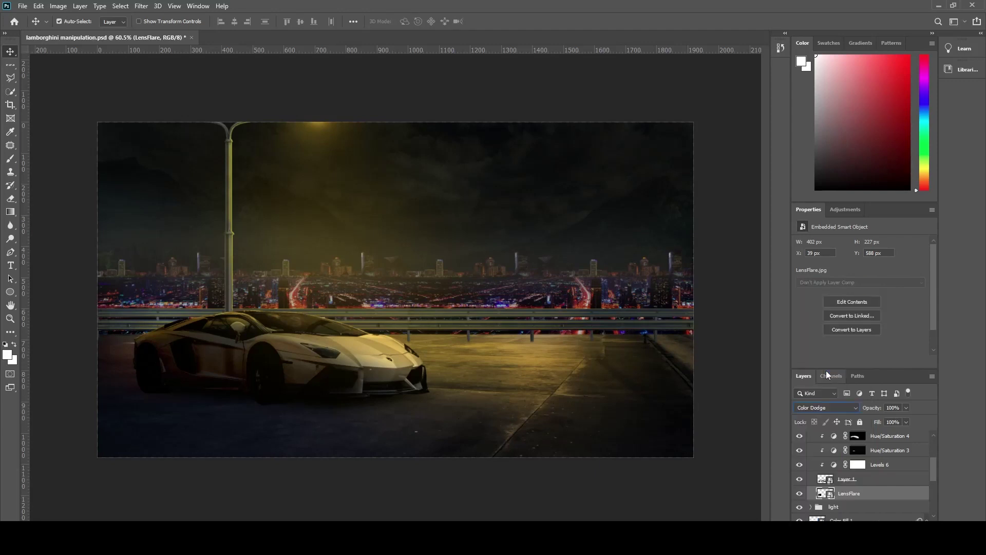
pyautogui.click(159, 352)
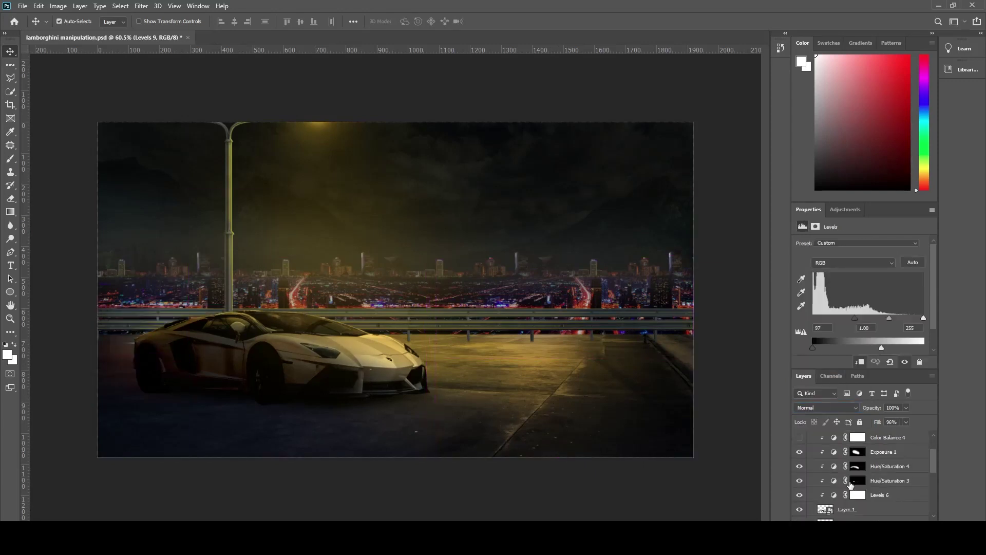
pyautogui.scroll(-1, 850, 484)
pyautogui.click(871, 481)
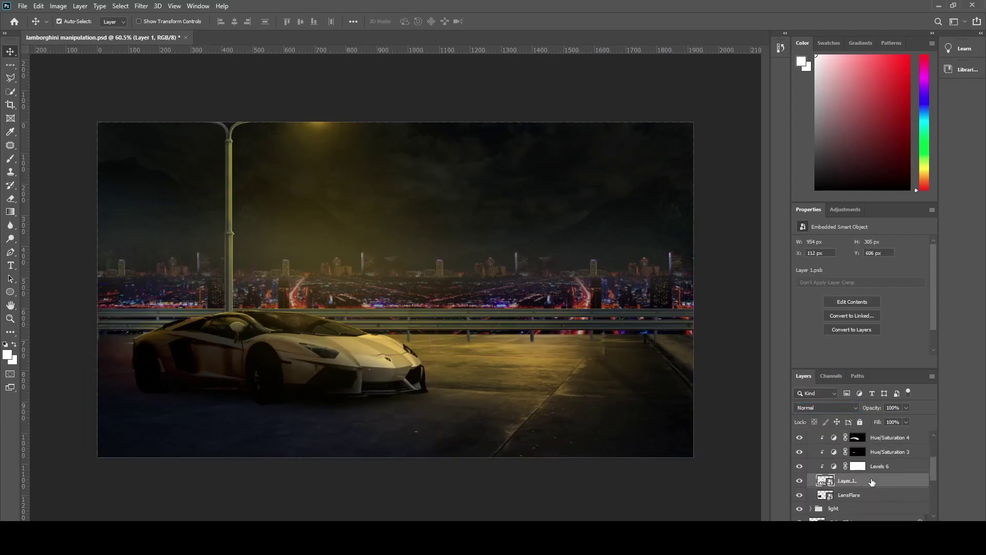
pyautogui.click(864, 494)
pyautogui.click(825, 407)
pyautogui.click(820, 378)
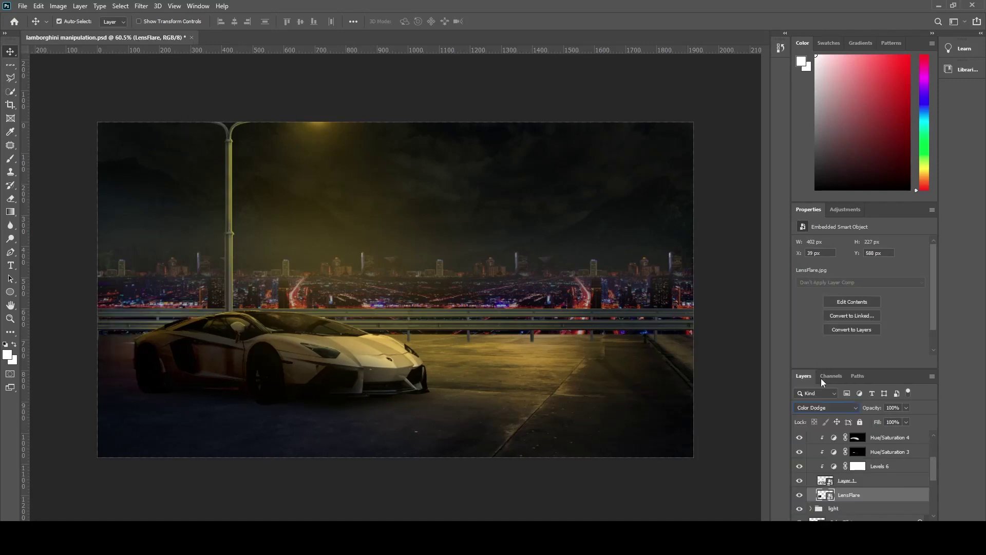
# Hide the car, nudge the flare slightly left, then show the car again.
pyautogui.click(800, 437)
pyautogui.scroll(3, 852, 473)
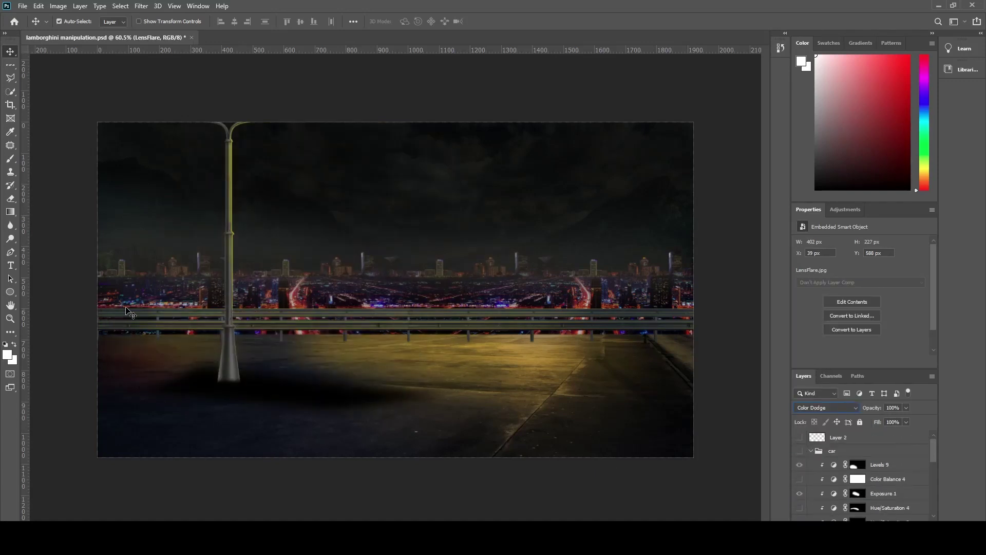
pyautogui.moveTo(150, 342); pyautogui.dragTo(144, 343)
pyautogui.click(799, 508)
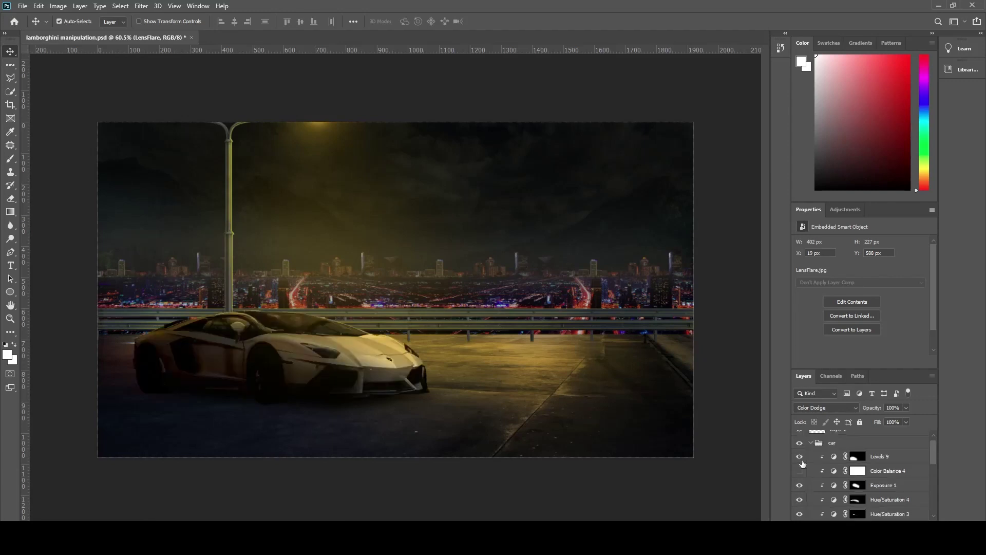
pyautogui.scroll(-2, 836, 464)
# Add a colorized Hue/Saturation adjustment clipped to the lens flare.
pyautogui.click(847, 516)
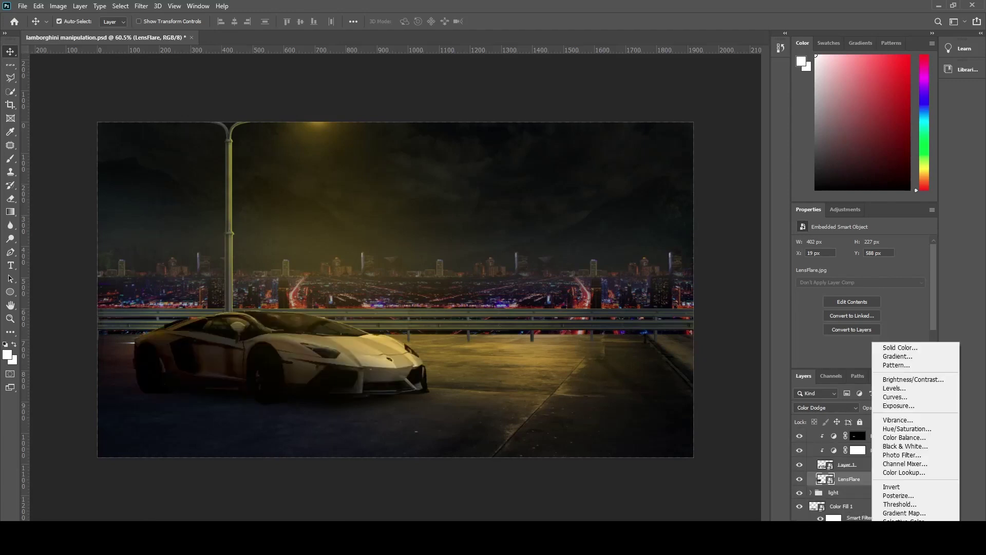
pyautogui.click(889, 428)
pyautogui.click(859, 338)
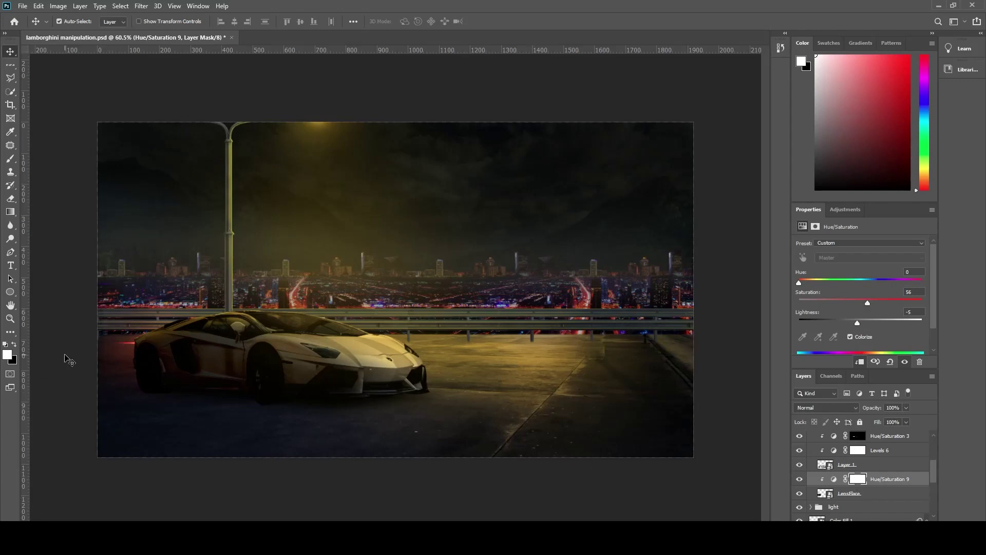
# Mask the LensFlare layer with a black brush at 10% flow to soften it.
pyautogui.press('b')
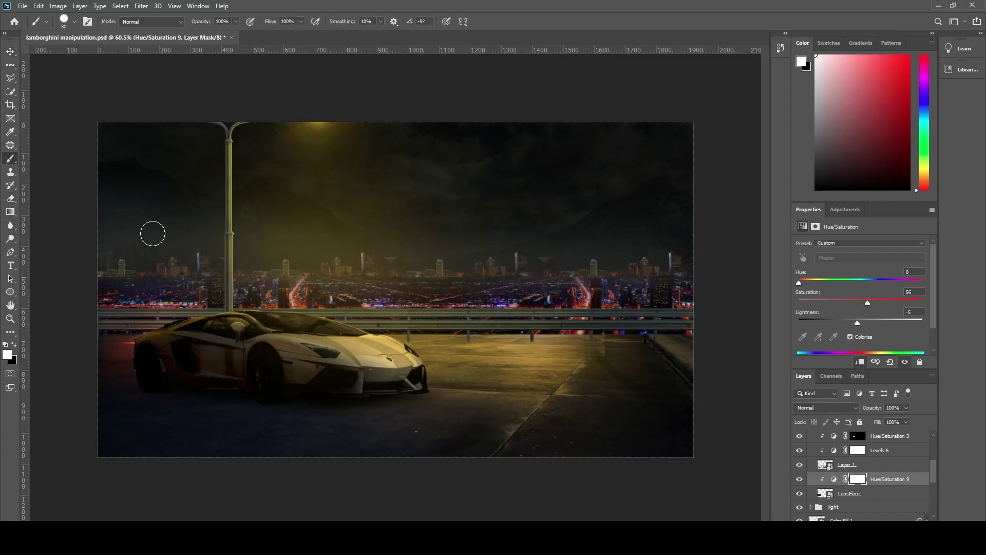
pyautogui.moveTo(301, 21); pyautogui.dragTo(263, 35)
pyautogui.press('x')
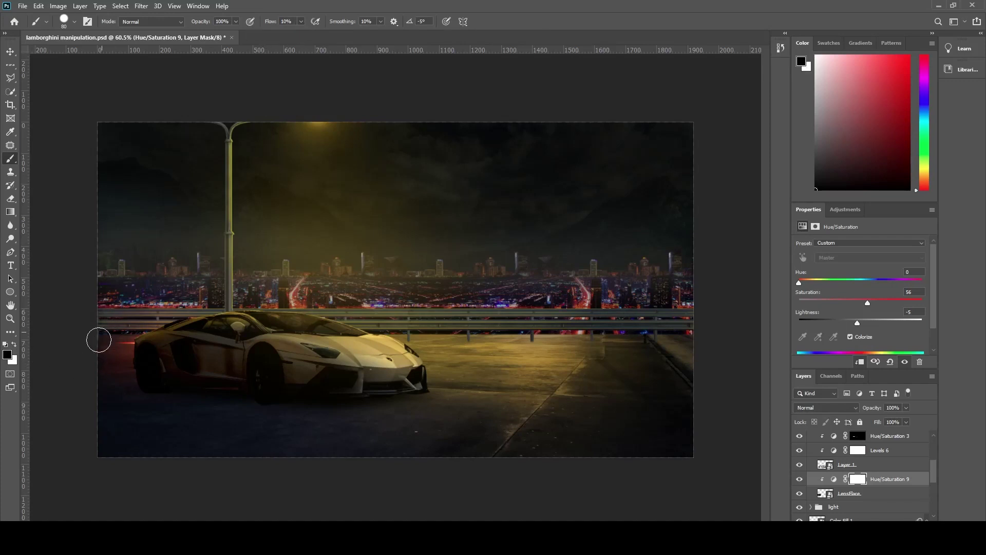
pyautogui.moveTo(822, 494); pyautogui.dragTo(825, 494)
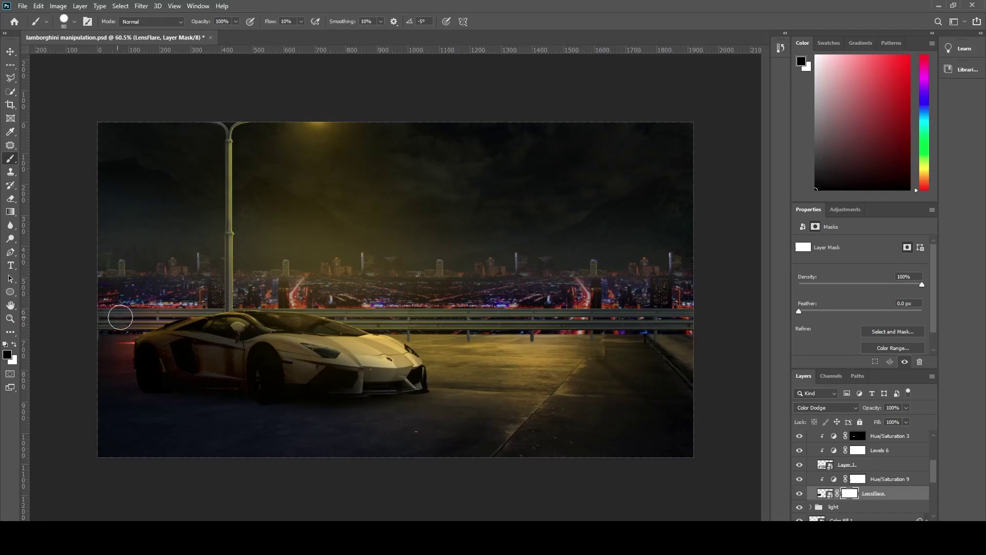
pyautogui.scroll(2, 866, 469)
pyautogui.click(811, 451)
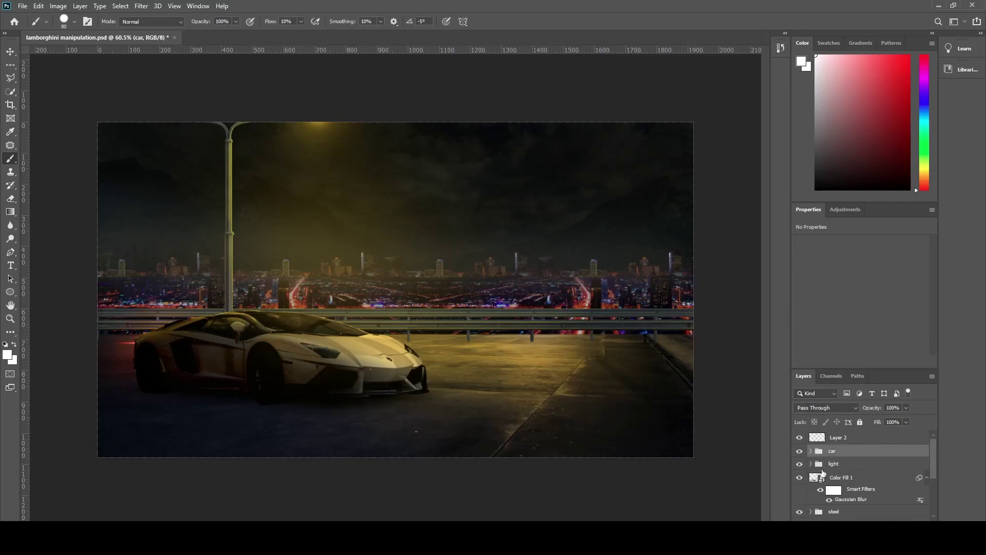
# Delete the road group's Hue/Saturation 8 adjustment.
pyautogui.scroll(-2, 831, 475)
pyautogui.scroll(-3, 853, 475)
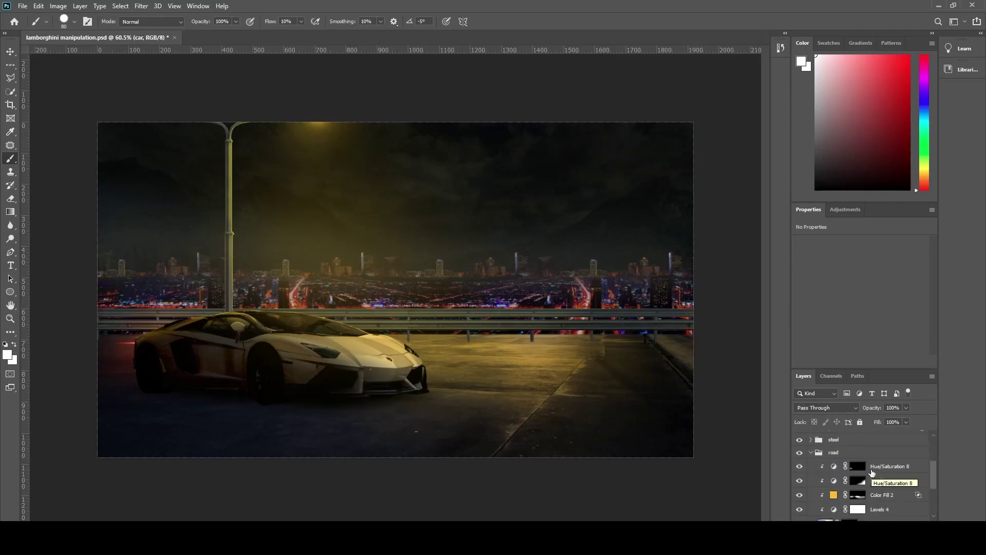
pyautogui.click(871, 466)
pyautogui.rightClick(871, 467)
pyautogui.click(799, 471)
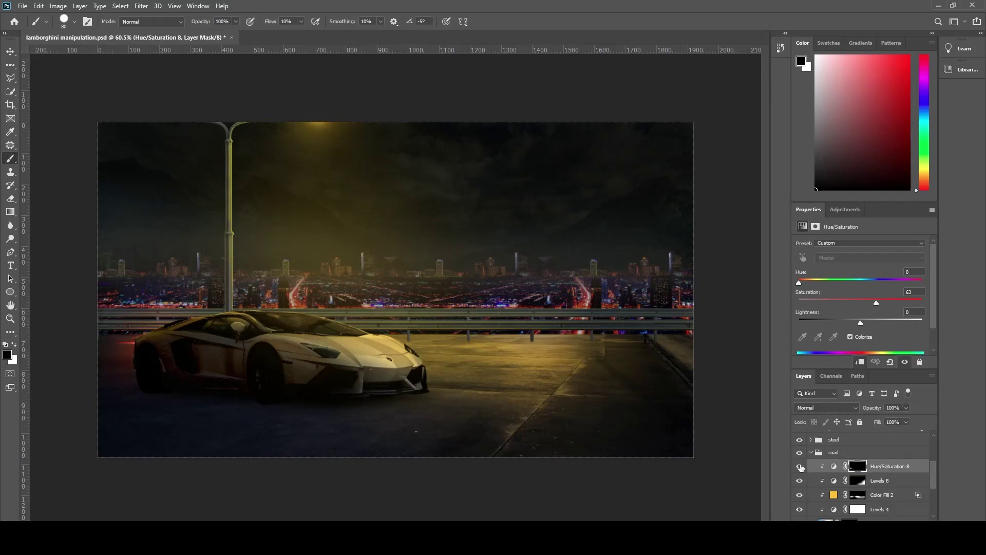
pyautogui.press('Delete')
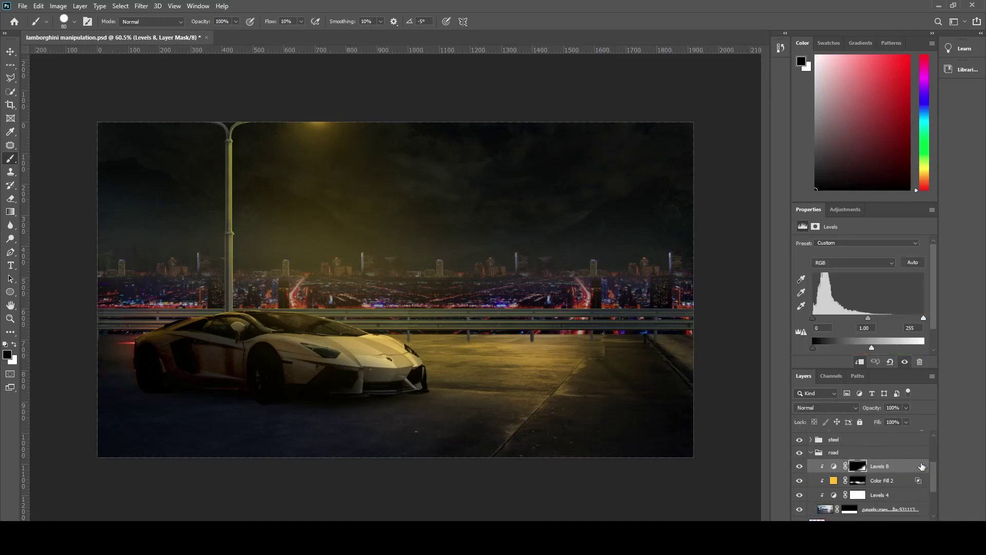
# Add a red colorized Hue/Saturation 10 to the road and invert its mask.
pyautogui.click(883, 529)
pyautogui.click(906, 426)
pyautogui.click(849, 336)
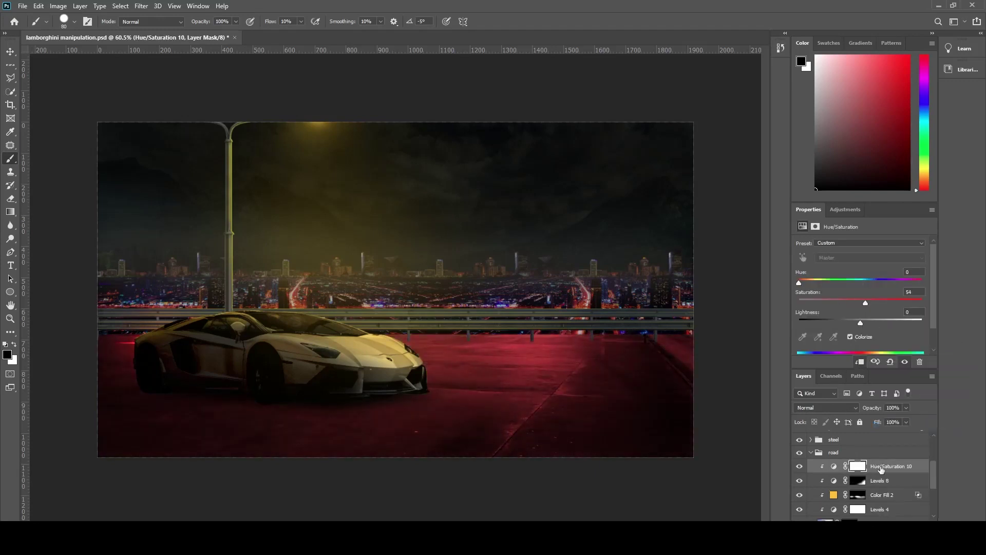
pyautogui.hotkey('ctrl', 'i')
pyautogui.click(72, 23)
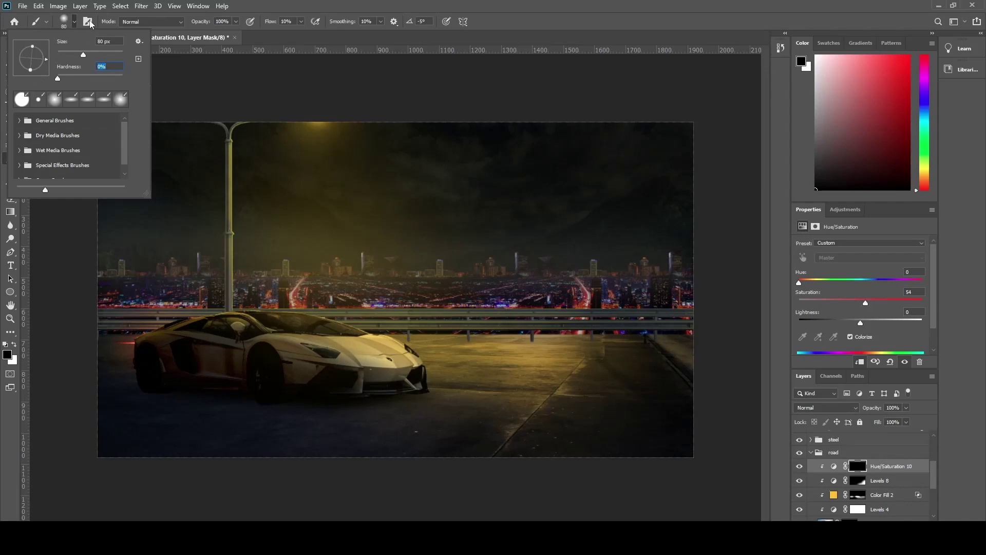
# Set a white brush at 0% hardness, 51% flow and size 500.
pyautogui.click(47, 67)
pyautogui.click(74, 23)
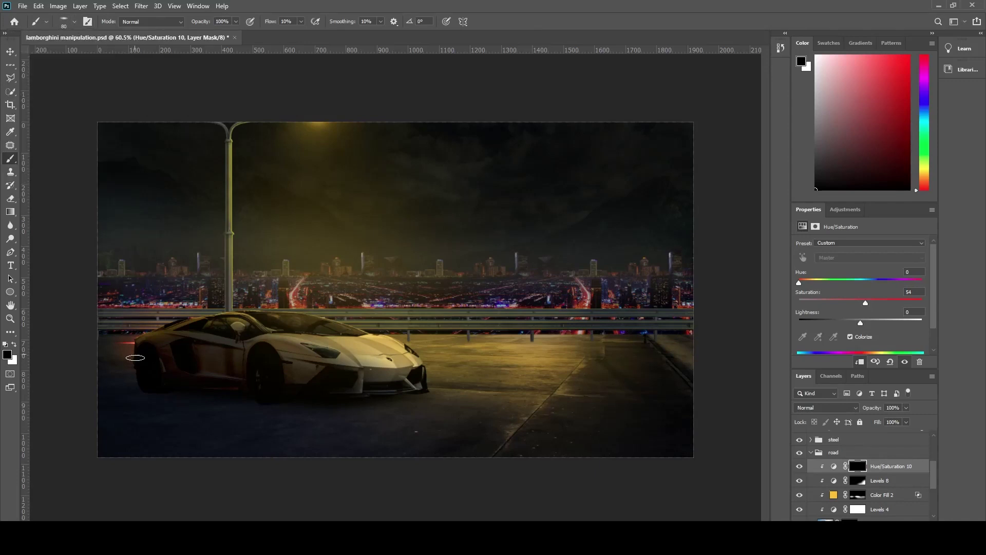
pyautogui.press('x')
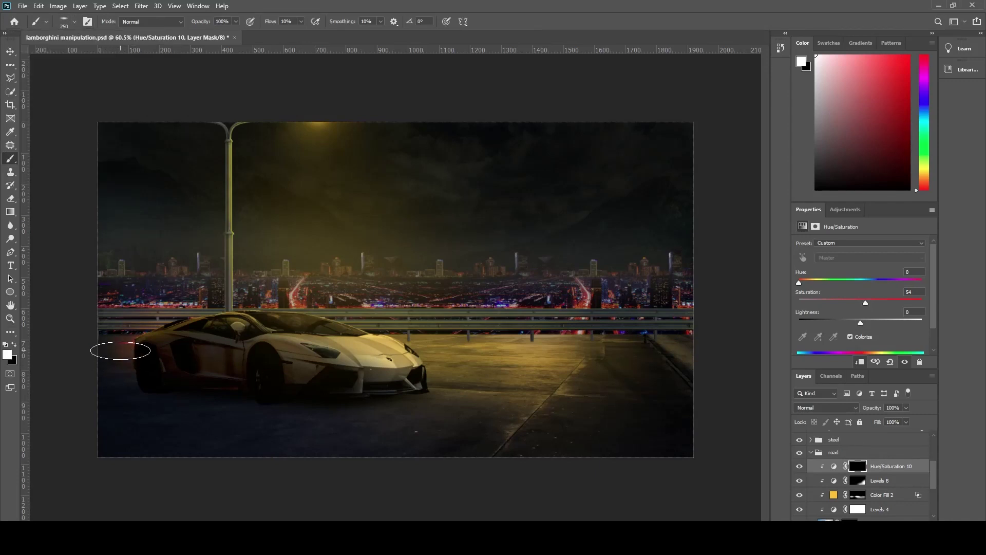
pyautogui.hotkey('shift', '5')
pyautogui.hotkey('shift', '1')
pyautogui.press(']')
pyautogui.press(']')
pyautogui.press(']')
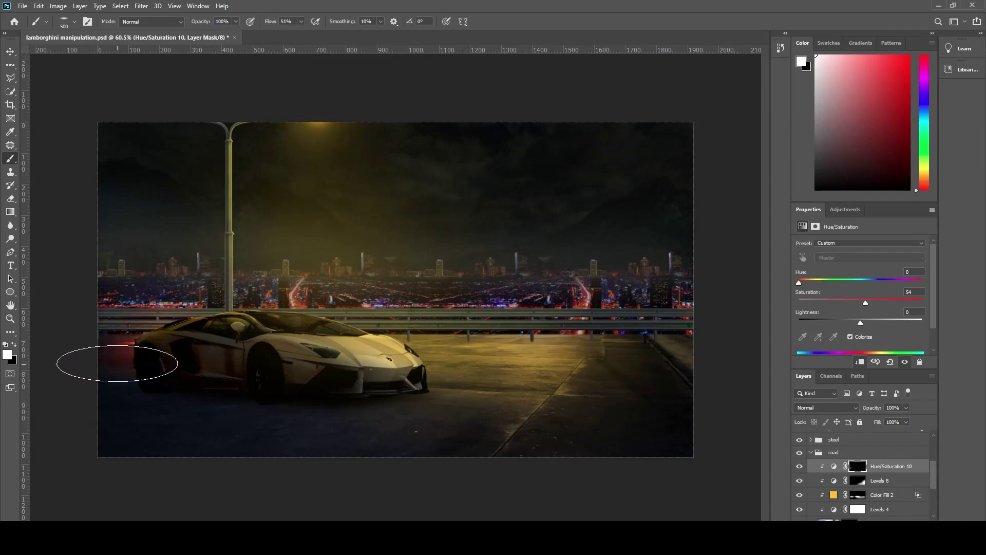
# Lower the brush flow to 19% and shrink the brush size.
pyautogui.click(301, 22)
pyautogui.hotkey('shift', '1')
pyautogui.hotkey('shift', '9')
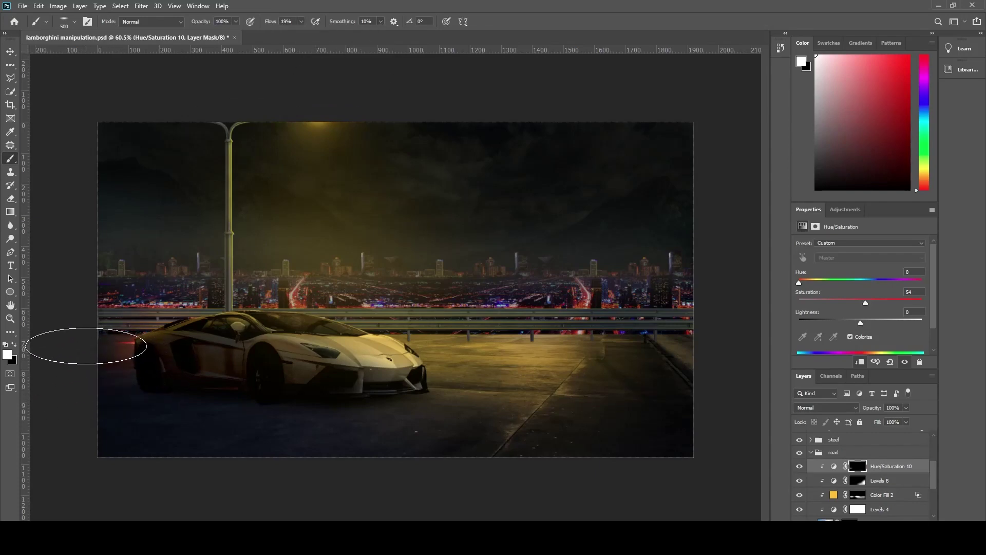
pyautogui.scroll(2, 41, 314)
pyautogui.scroll(2, 41, 314)
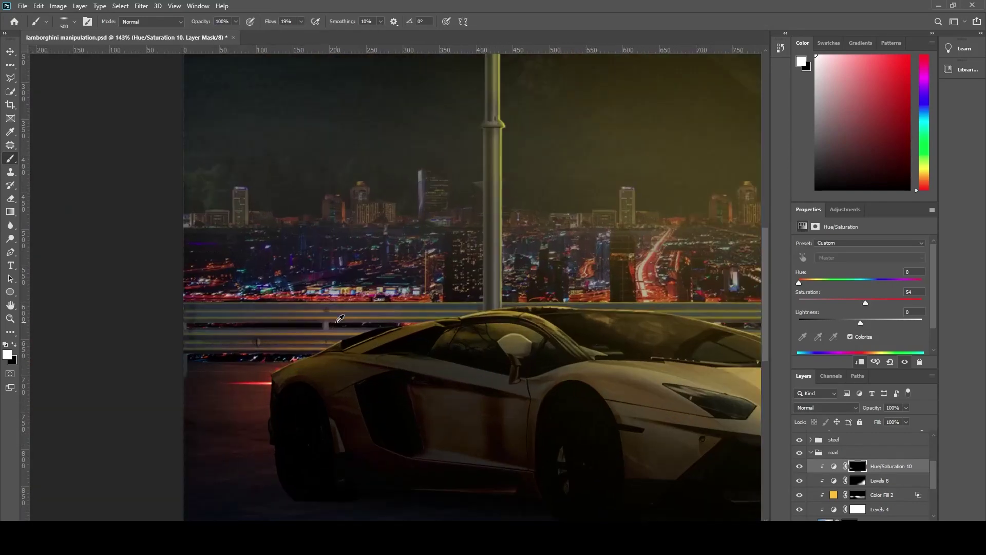
pyautogui.click(74, 22)
pyautogui.click(73, 30)
pyautogui.press('[')
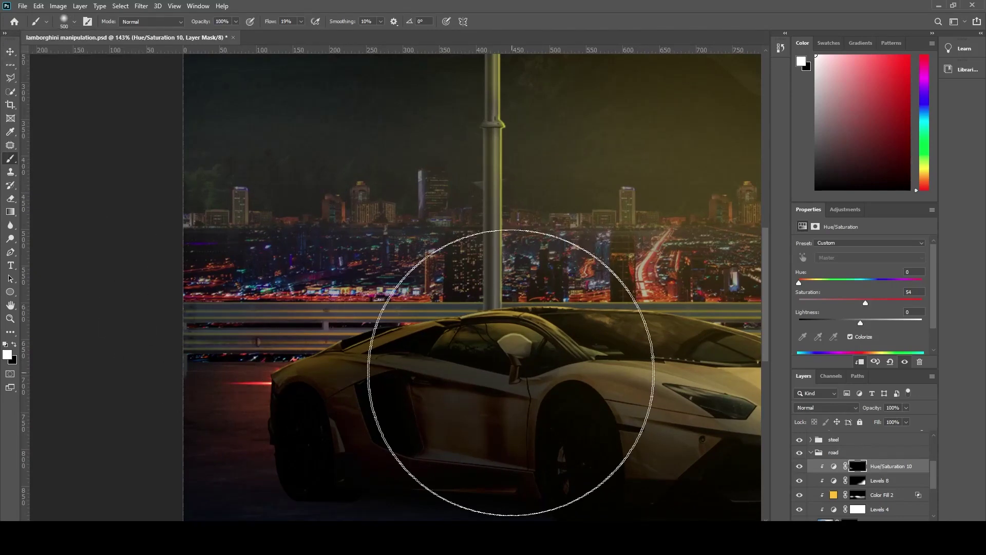
pyautogui.press('[')
pyautogui.press('[')
pyautogui.press('[')
pyautogui.press('[')
pyautogui.press('[')
# Add a clipped, colorized Hue/Saturation layer above the steel guardrail.
pyautogui.click(810, 452)
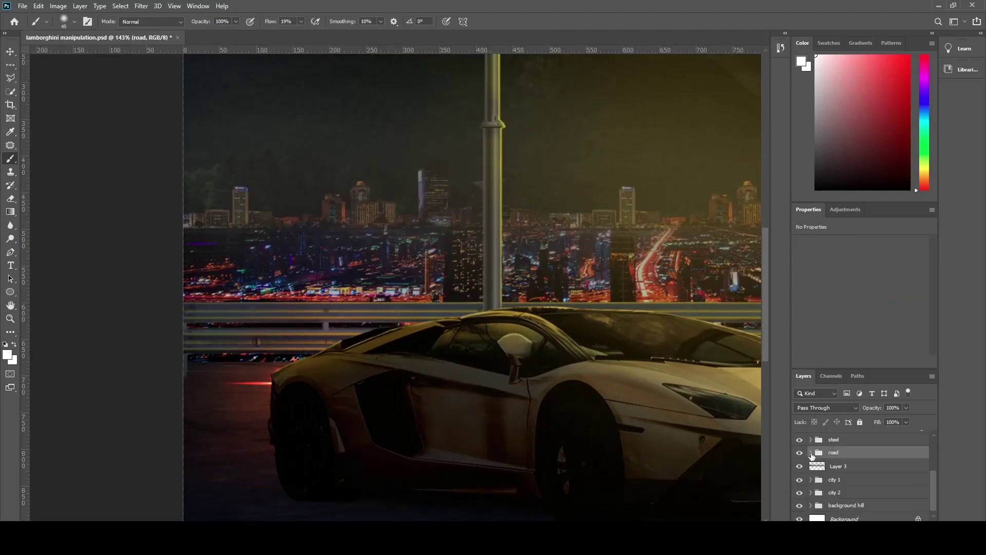
pyautogui.click(810, 439)
pyautogui.click(873, 517)
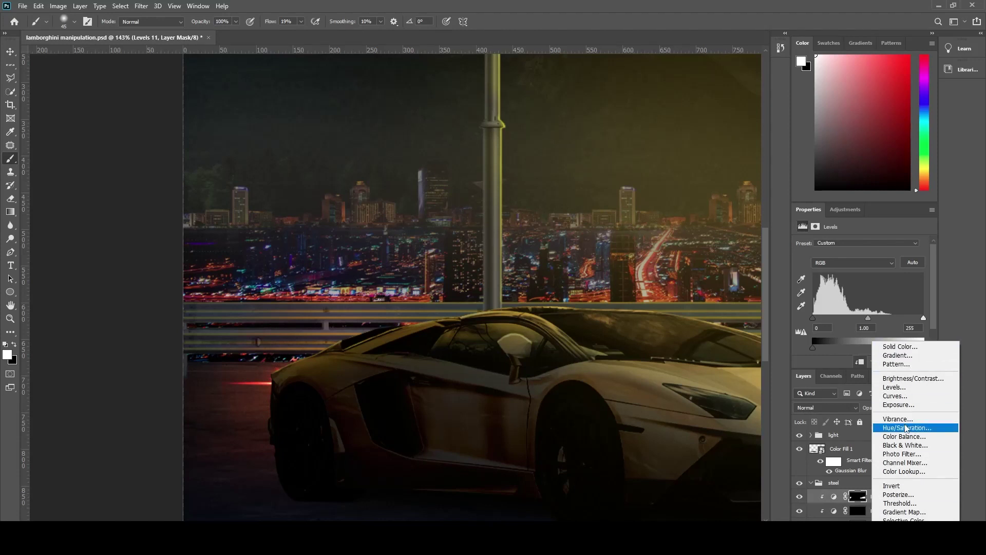
pyautogui.click(904, 444)
pyautogui.click(860, 362)
pyautogui.click(850, 336)
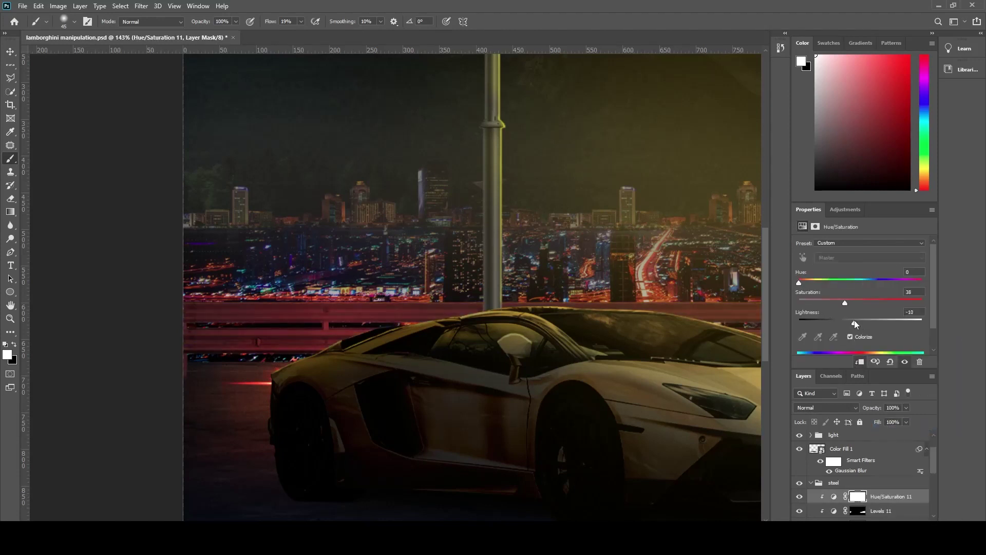
# Set the tint's lightness to -1, invert its mask, and lower the brush flow.
pyautogui.moveTo(860, 322); pyautogui.dragTo(860, 323)
pyautogui.hotkey('ctrl', 'i')
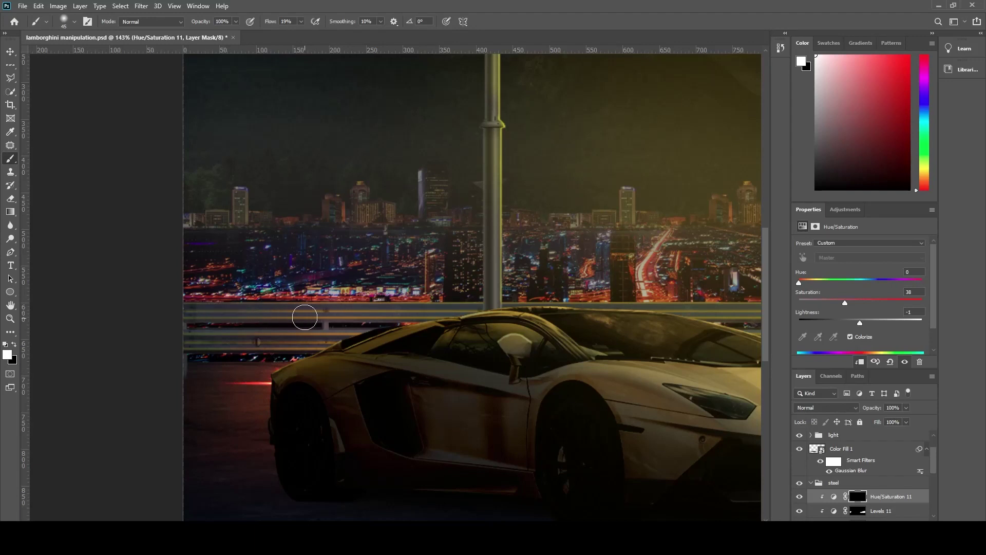
pyautogui.click(286, 222)
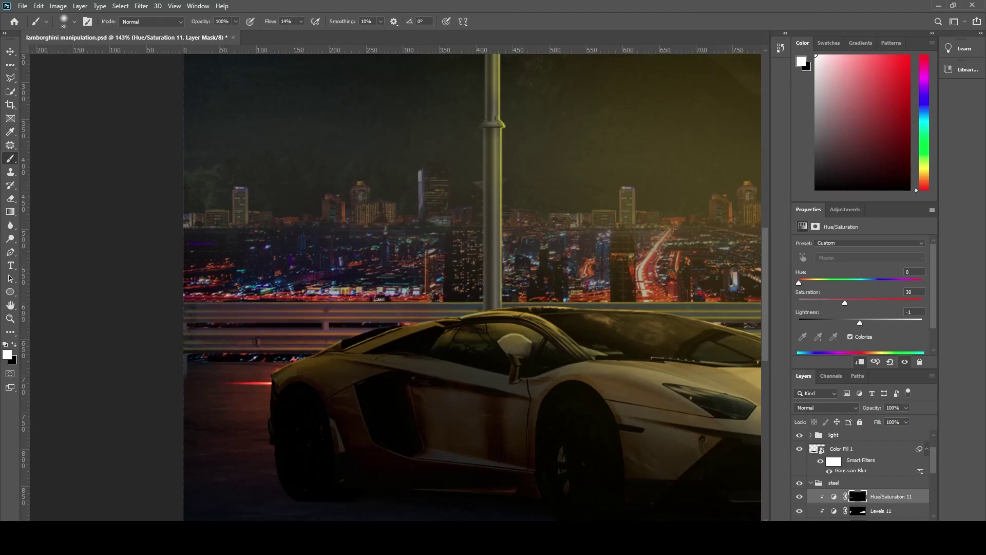
pyautogui.rightClick(858, 498)
pyautogui.press('Escape')
# Add a Levels adjustment to the steel guardrail with an inverted mask and brush flow 26%.
pyautogui.scroll(-5, 415, 328)
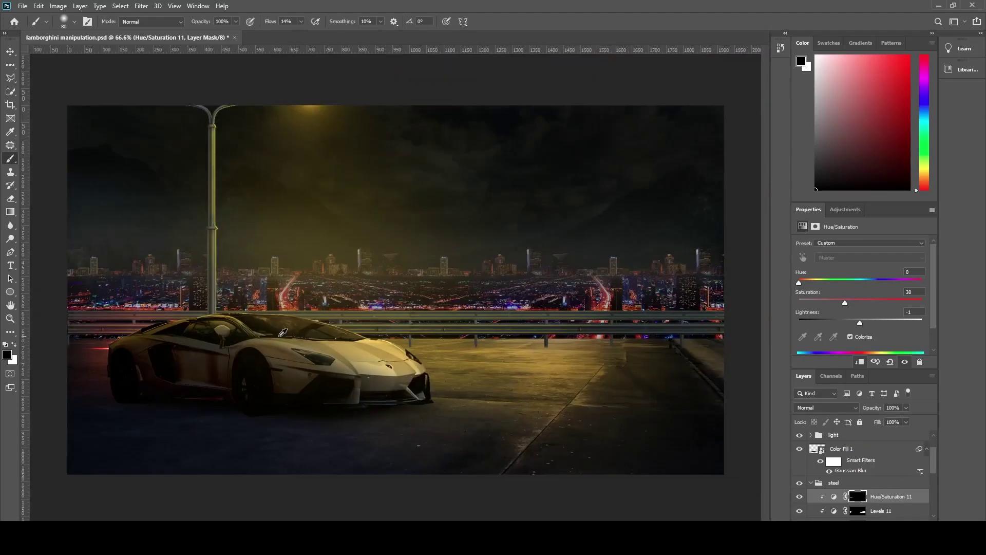
pyautogui.scroll(5, 507, 333)
pyautogui.click(873, 534)
pyautogui.click(897, 390)
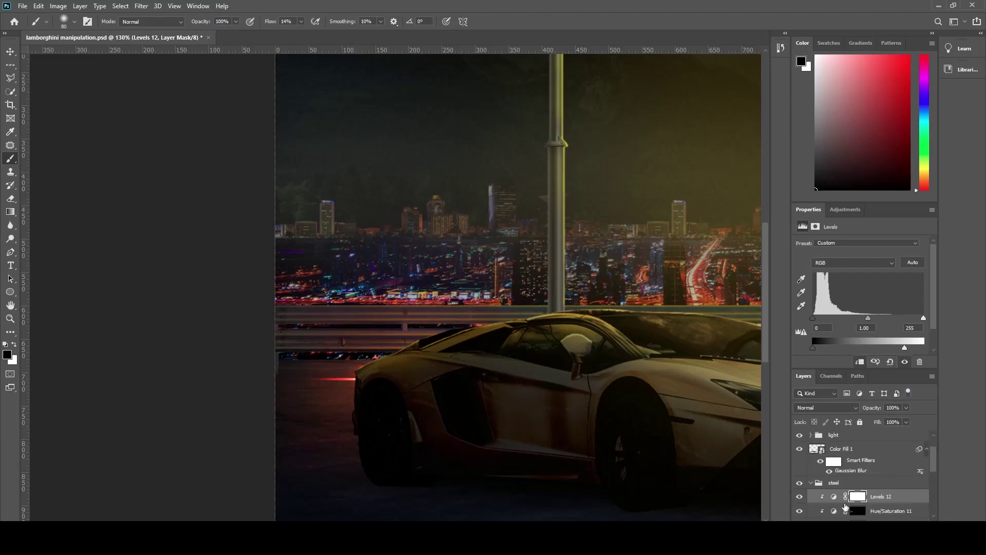
pyautogui.hotkey('ctrl', '0')
pyautogui.hotkey('ctrl', 'i')
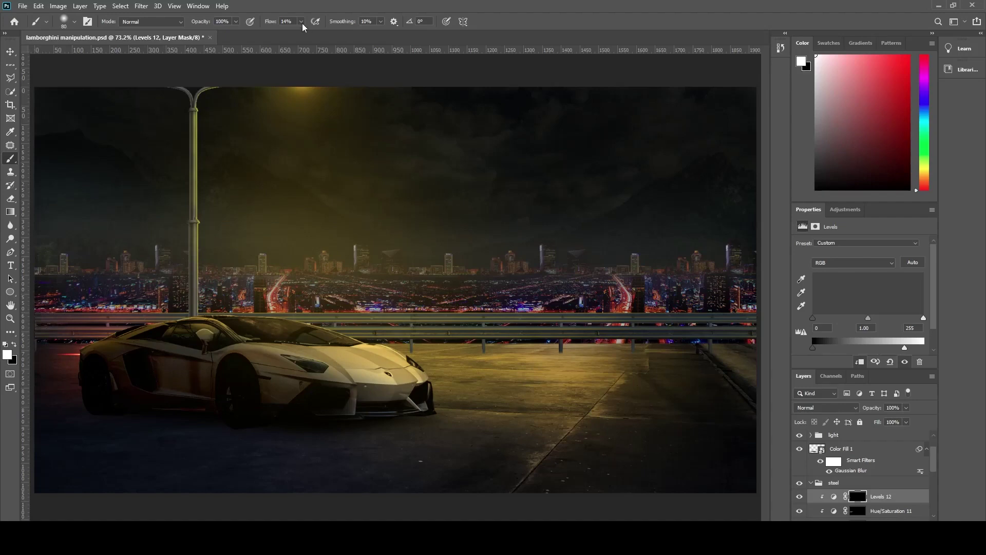
pyautogui.moveTo(303, 24); pyautogui.dragTo(310, 35)
# Place the car-light PNG from the source images folder onto the canvas.
pyautogui.scroll(-3, 442, 351)
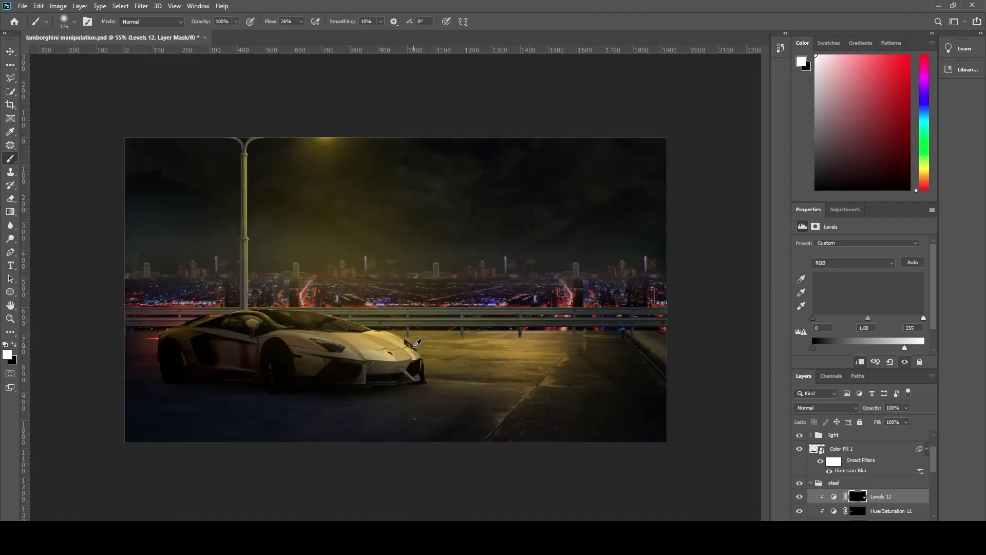
pyautogui.scroll(1, 413, 345)
pyautogui.click(833, 482)
pyautogui.scroll(-3, 872, 477)
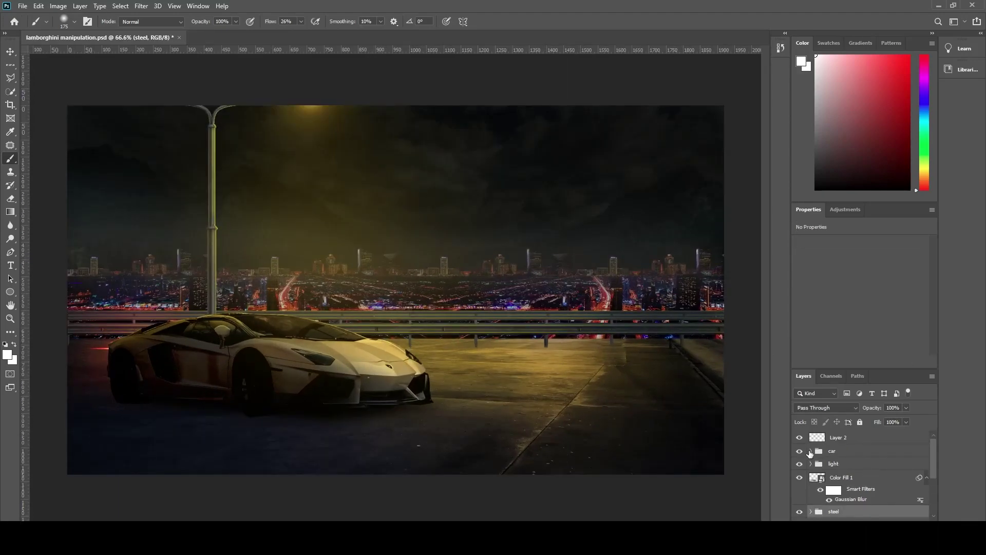
pyautogui.click(877, 465)
pyautogui.hotkey('alt', 'Tab')
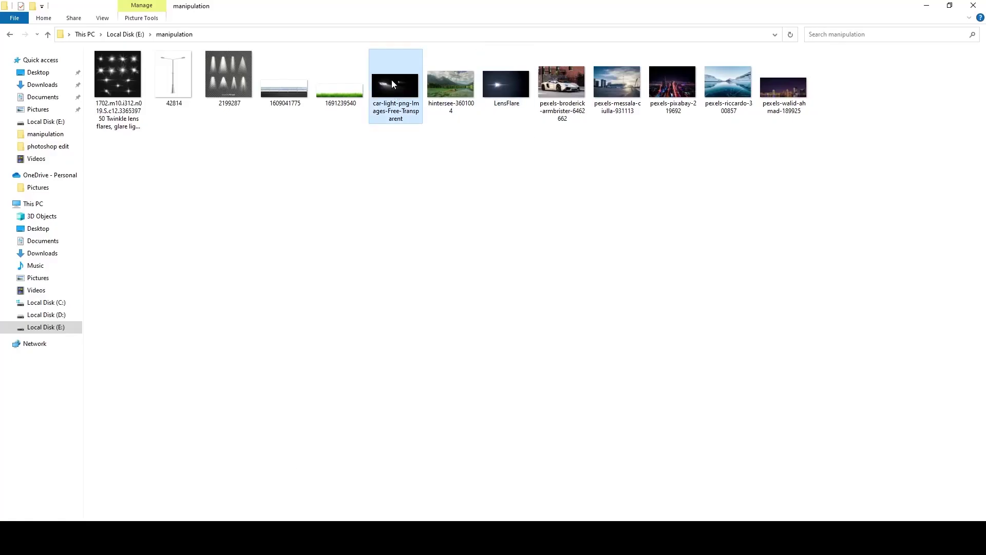
pyautogui.moveTo(392, 79)
pyautogui.mouseDown()
pyautogui.moveTo(381, 347)
pyautogui.moveTo(381, 322)
pyautogui.mouseUp()
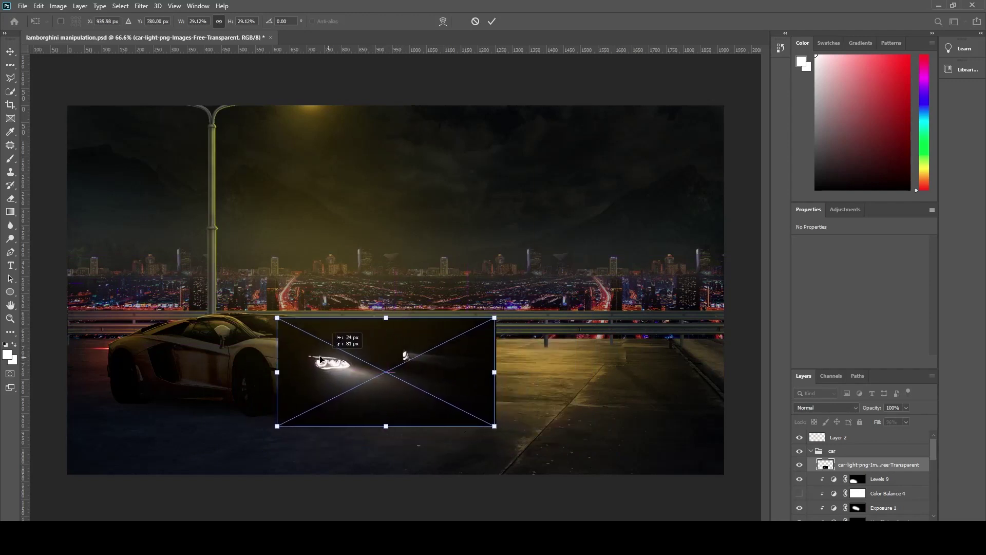
# Shrink the car-light image over the headlight and set its blend mode to Color Dodge.
pyautogui.moveTo(494, 426); pyautogui.dragTo(464, 423)
pyautogui.moveTo(379, 379); pyautogui.dragTo(363, 366)
pyautogui.press('Return')
pyautogui.click(827, 408)
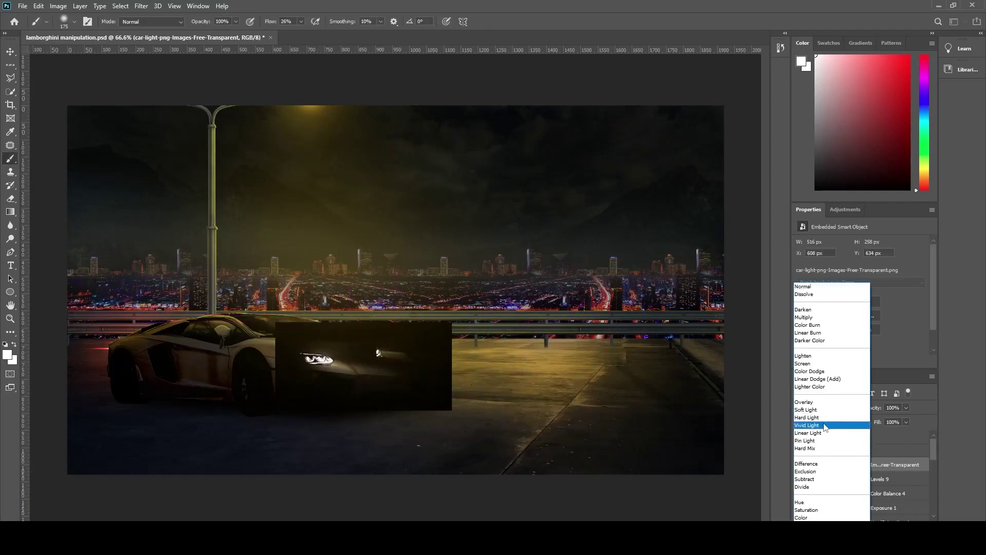
pyautogui.click(824, 372)
# Distort the glow to match the headlight's angle and add a layer mask.
pyautogui.hotkey('ctrl', 't')
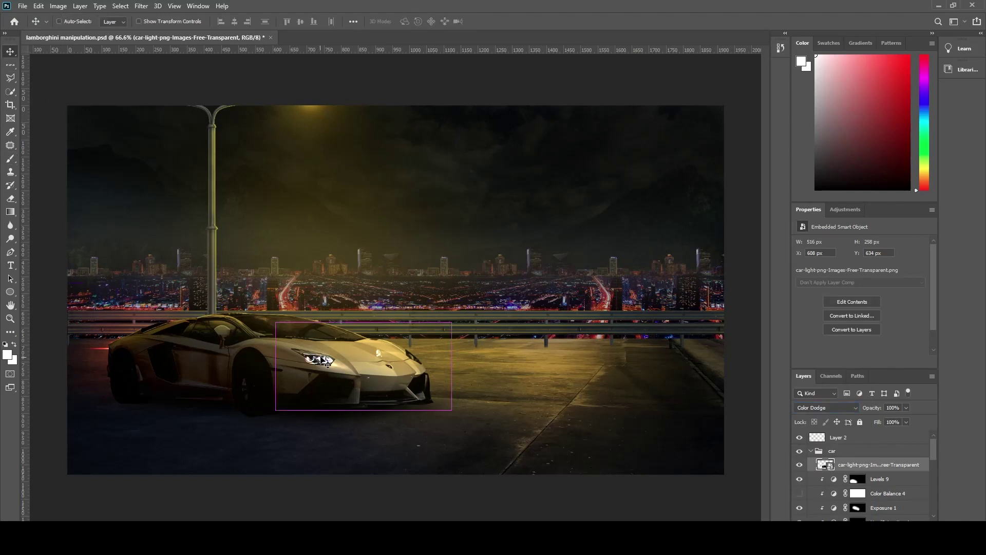
pyautogui.moveTo(357, 363); pyautogui.dragTo(361, 367)
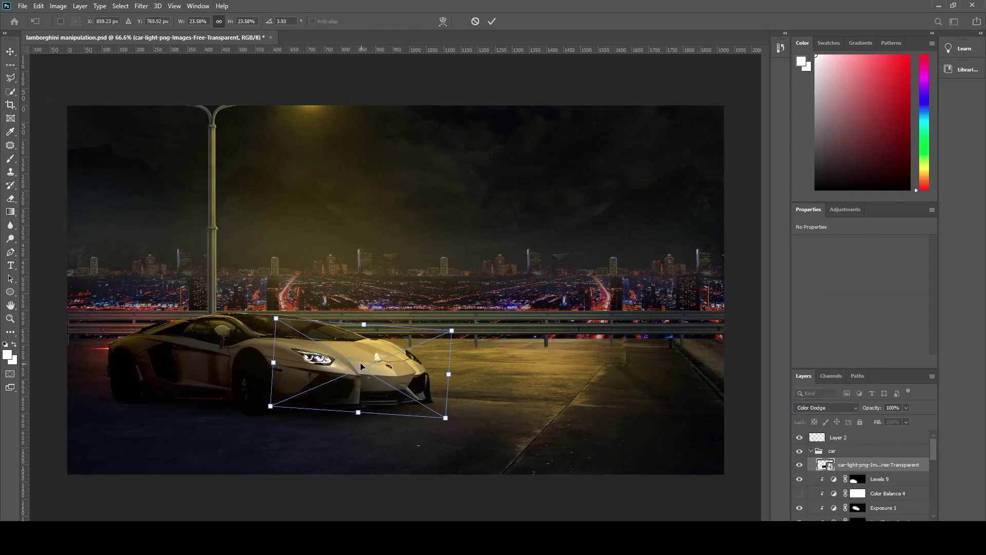
pyautogui.click(492, 21)
pyautogui.scroll(5, 350, 376)
pyautogui.press('b')
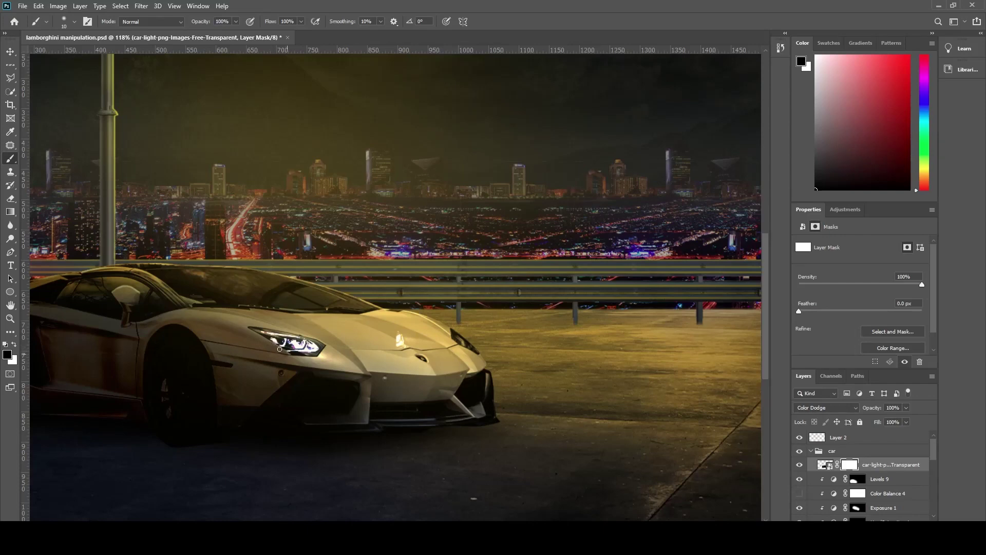
# Duplicate the headlight glow and move and resize the copy onto the second headlight.
pyautogui.scroll(-3, 280, 349)
pyautogui.scroll(4, 408, 424)
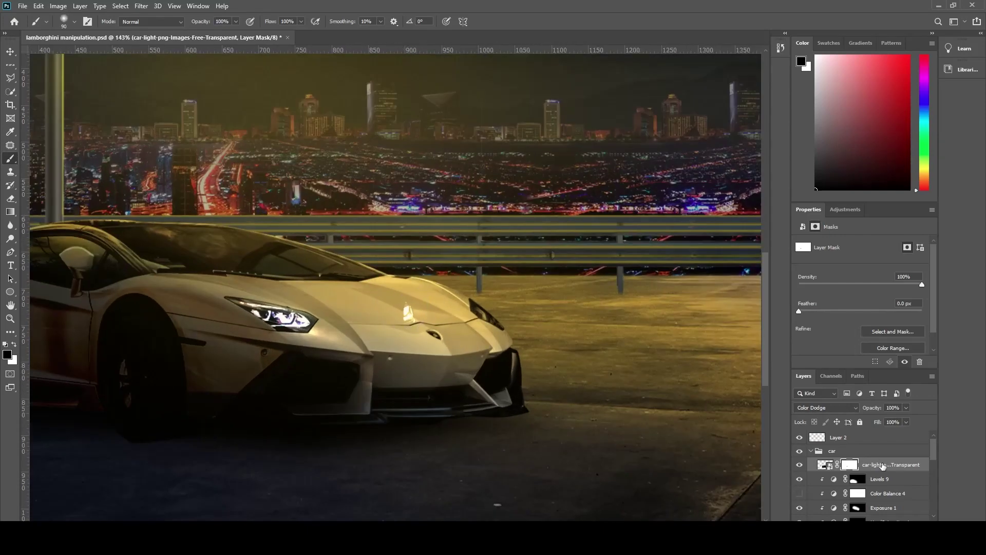
pyautogui.hotkey('ctrl', 'j')
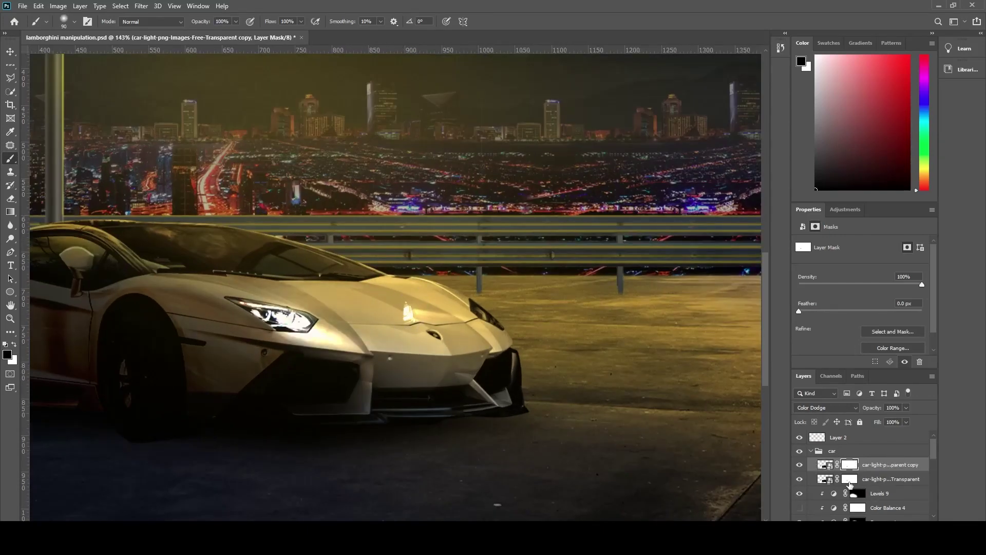
pyautogui.click(849, 481)
pyautogui.hotkey('alt', ']')
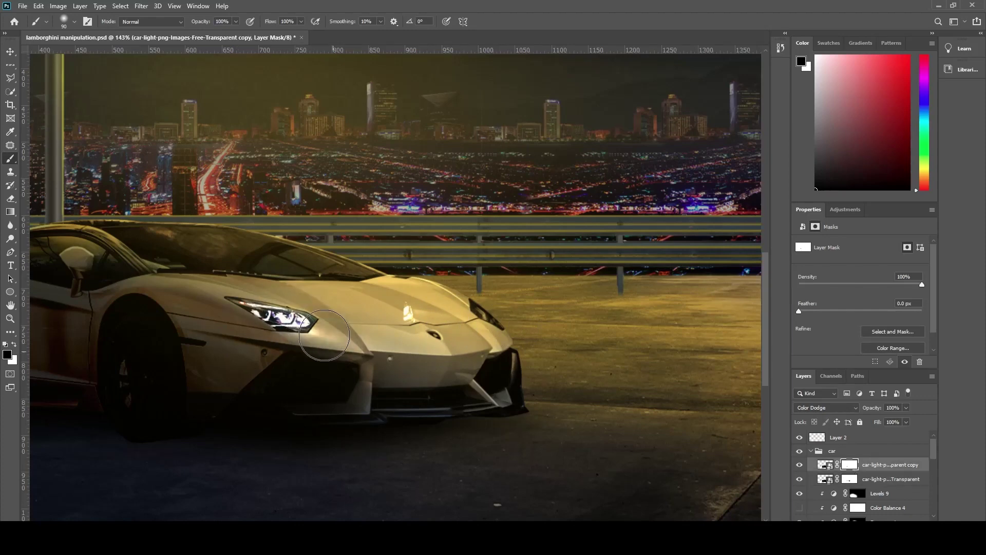
pyautogui.hotkey('ctrl', 't')
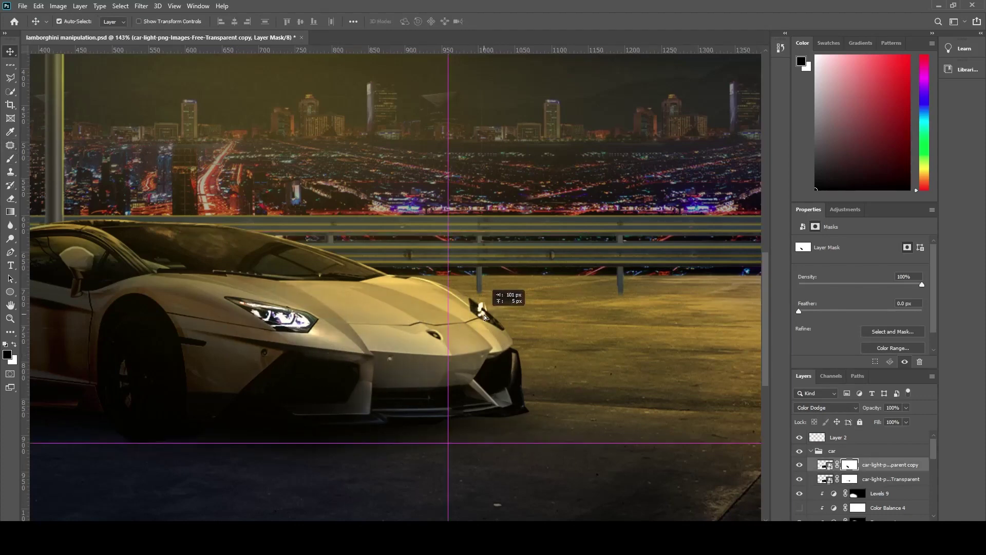
pyautogui.moveTo(416, 321); pyautogui.dragTo(488, 314)
pyautogui.moveTo(449, 232); pyautogui.dragTo(450, 238)
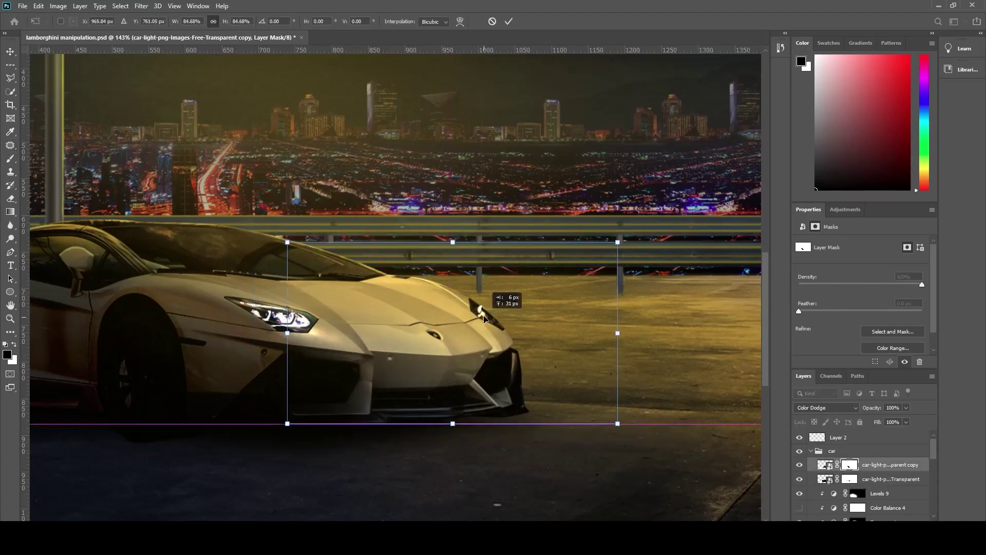
pyautogui.click(509, 21)
# Fit the image in the window, zoom out slightly, and collapse the car layer group.
pyautogui.press('b')
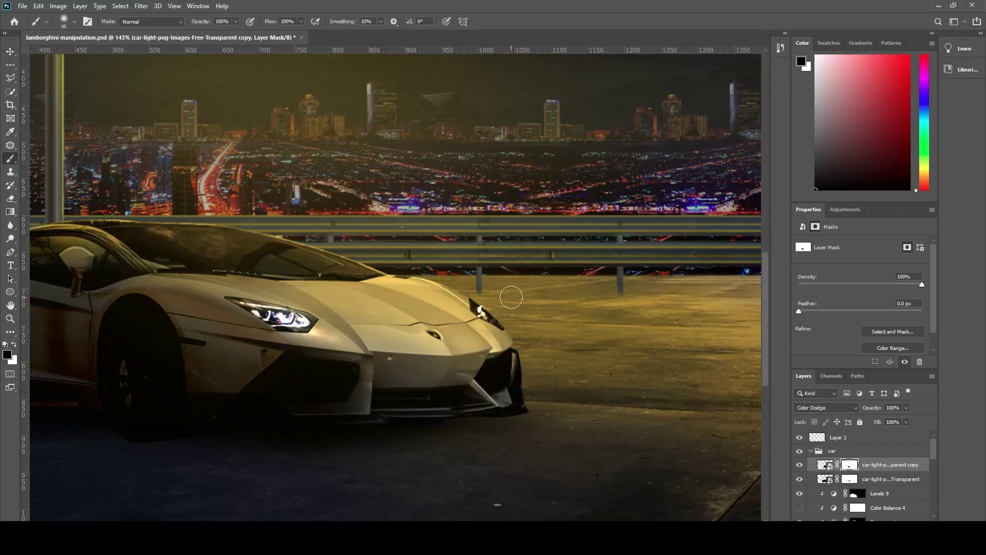
pyautogui.hotkey('ctrl', '0')
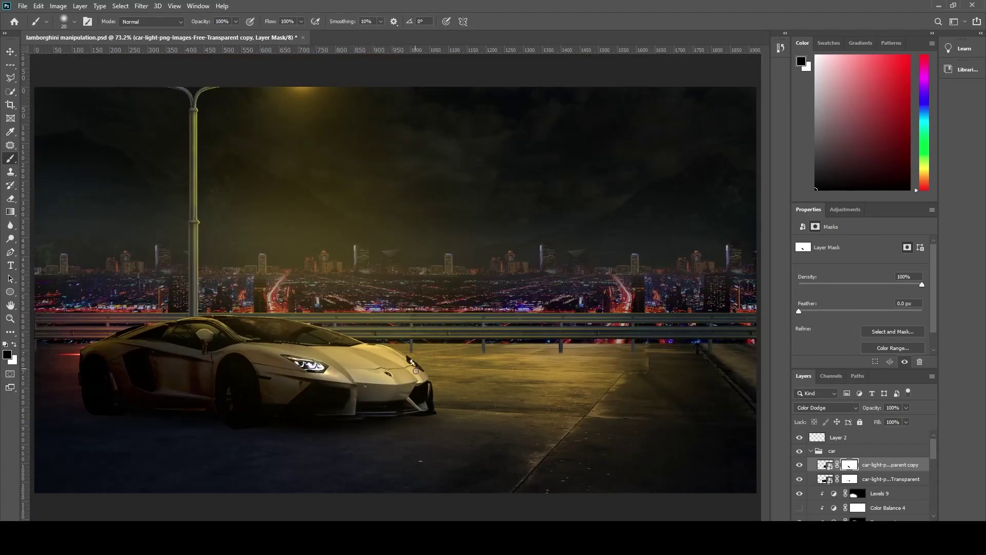
pyautogui.hotkey('ctrl', '-')
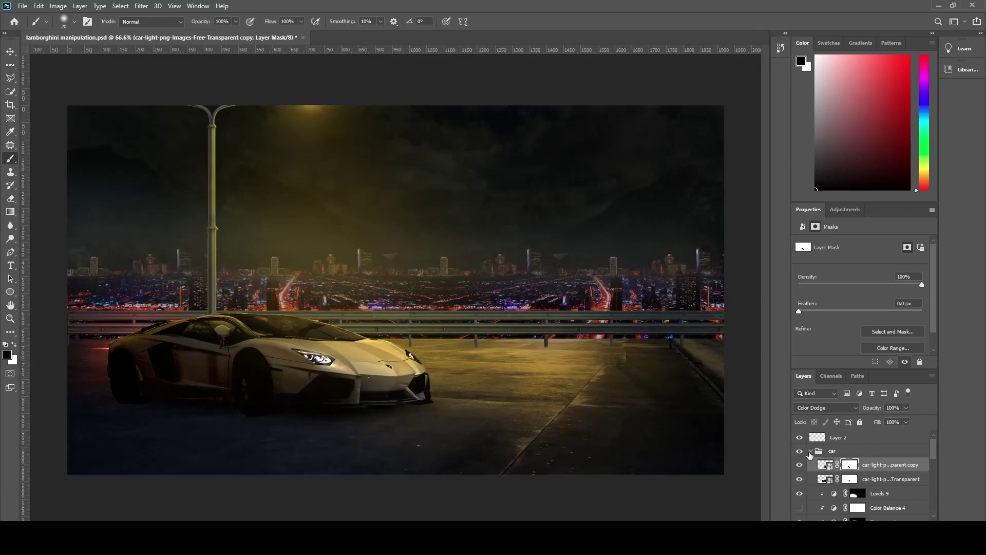
pyautogui.click(811, 451)
pyautogui.press('v')
pyautogui.scroll(-2, 873, 472)
pyautogui.scroll(-1, 873, 472)
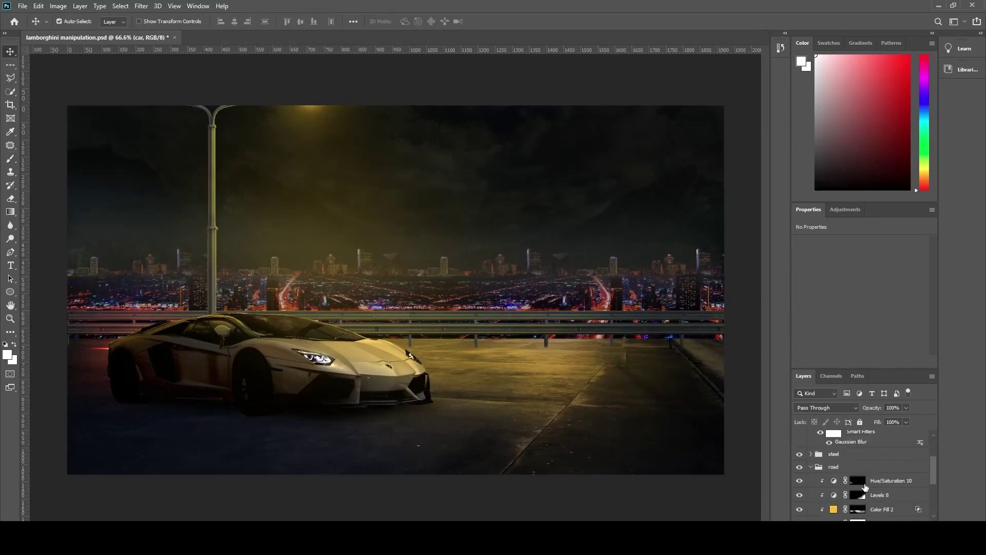
pyautogui.scroll(-1, 873, 473)
pyautogui.click(881, 467)
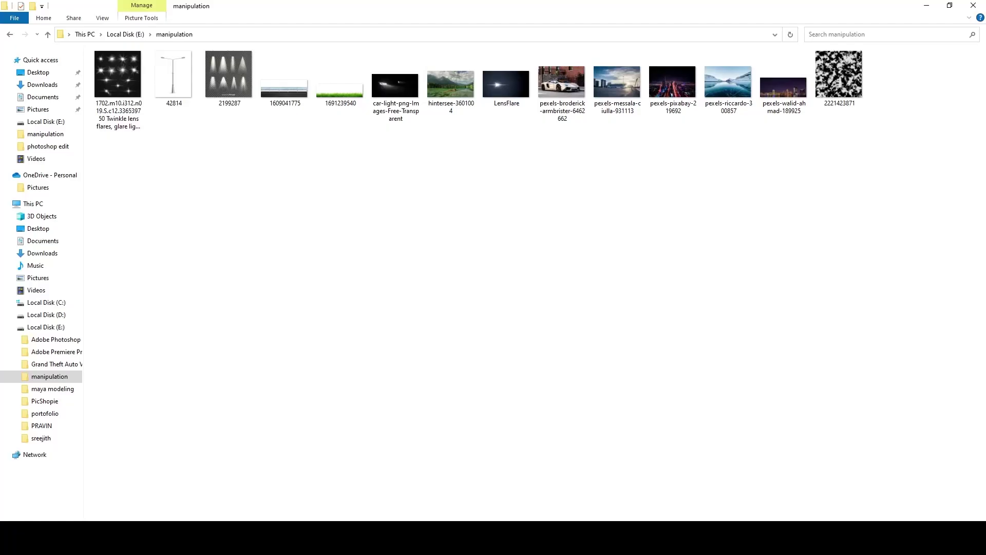
pyautogui.moveTo(839, 78)
pyautogui.mouseDown()
pyautogui.moveTo(416, 465)
pyautogui.moveTo(354, 433)
pyautogui.mouseUp()
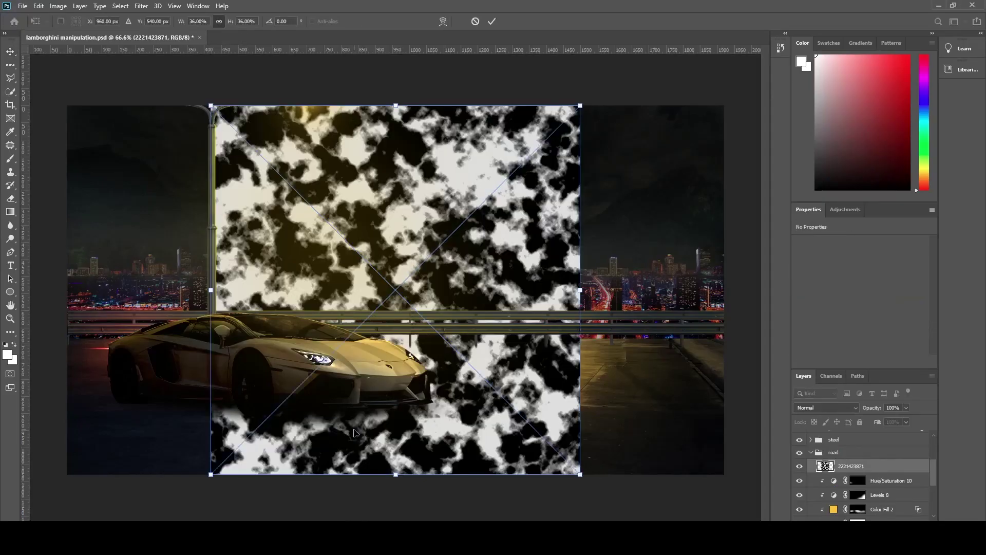
pyautogui.moveTo(399, 105); pyautogui.dragTo(395, 339)
# Distort the texture's four corners so it covers the road in perspective.
pyautogui.rightClick(440, 222)
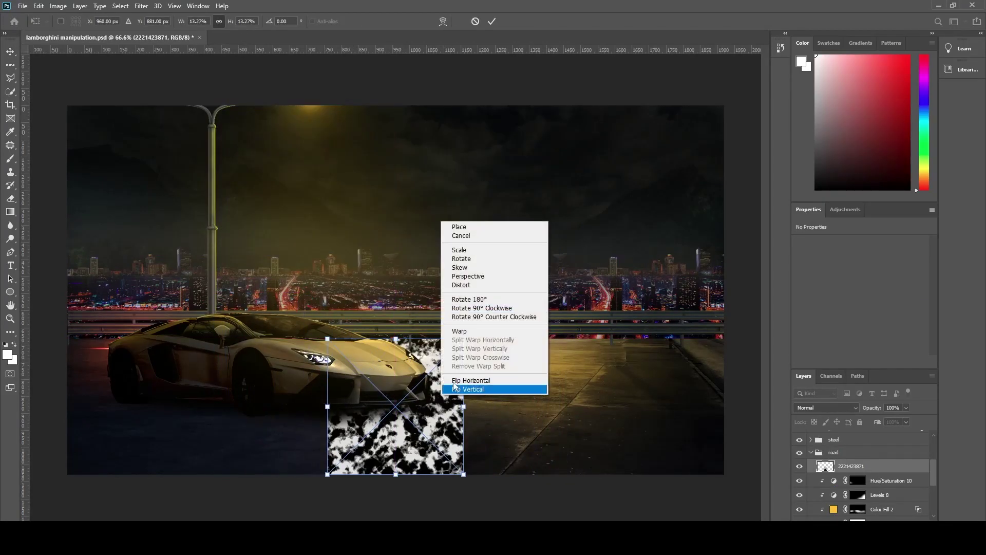
pyautogui.click(465, 285)
pyautogui.moveTo(464, 339); pyautogui.dragTo(724, 342)
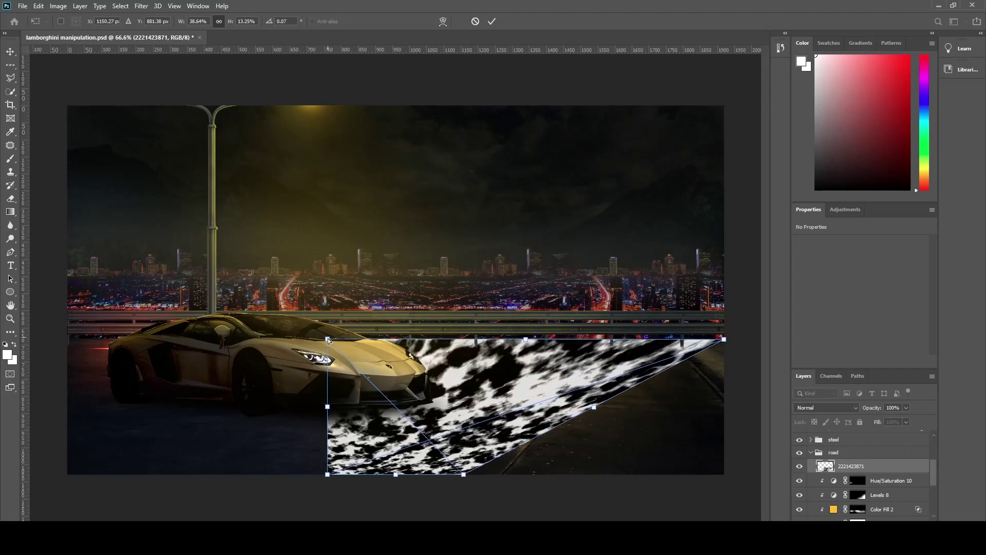
pyautogui.moveTo(328, 339); pyautogui.dragTo(66, 339)
pyautogui.moveTo(463, 474); pyautogui.dragTo(724, 476)
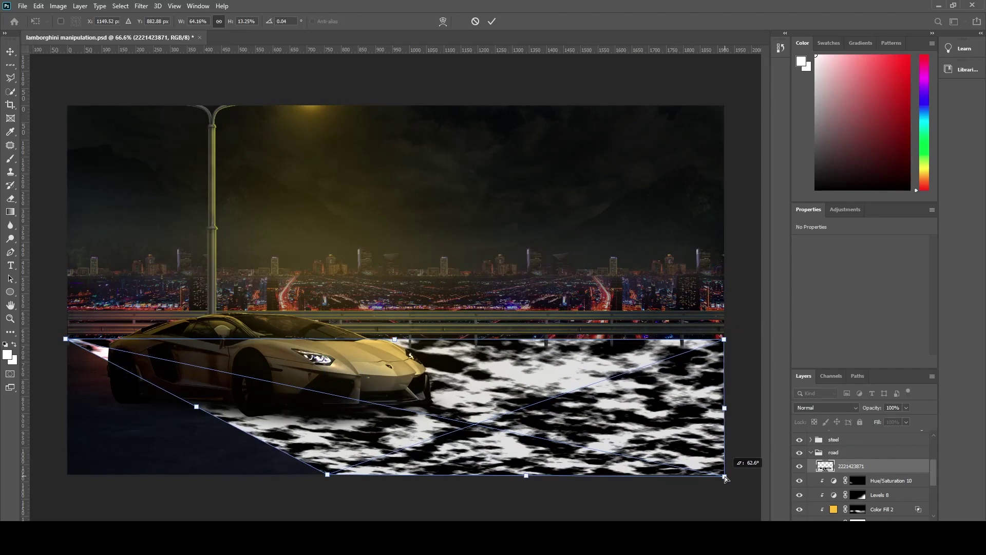
pyautogui.moveTo(328, 475); pyautogui.dragTo(69, 475)
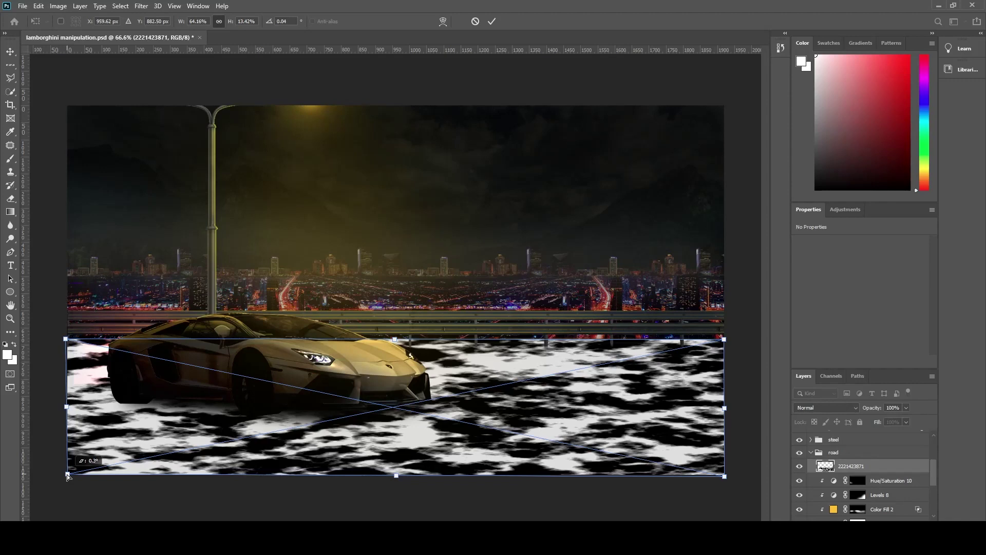
pyautogui.moveTo(69, 341); pyautogui.dragTo(71, 342)
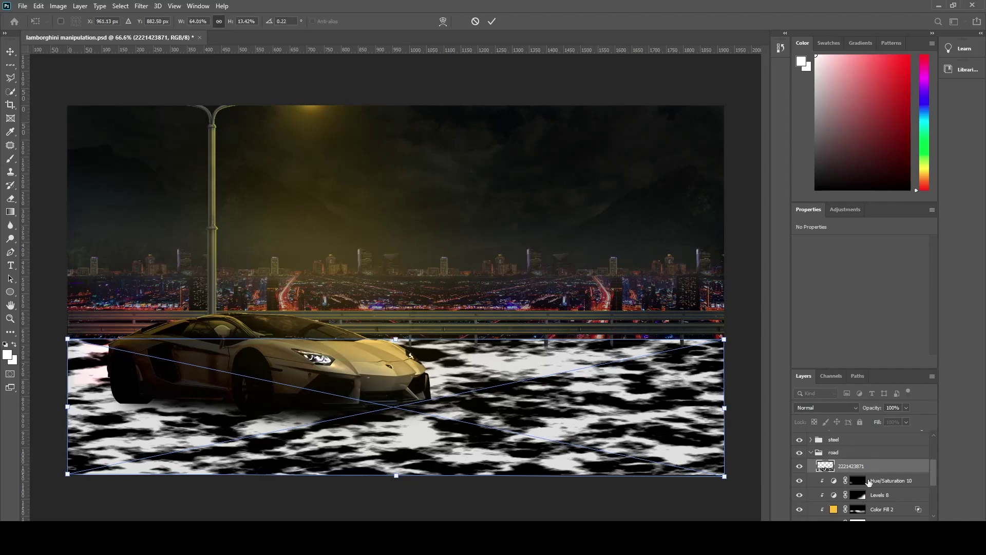
pyautogui.press('Return')
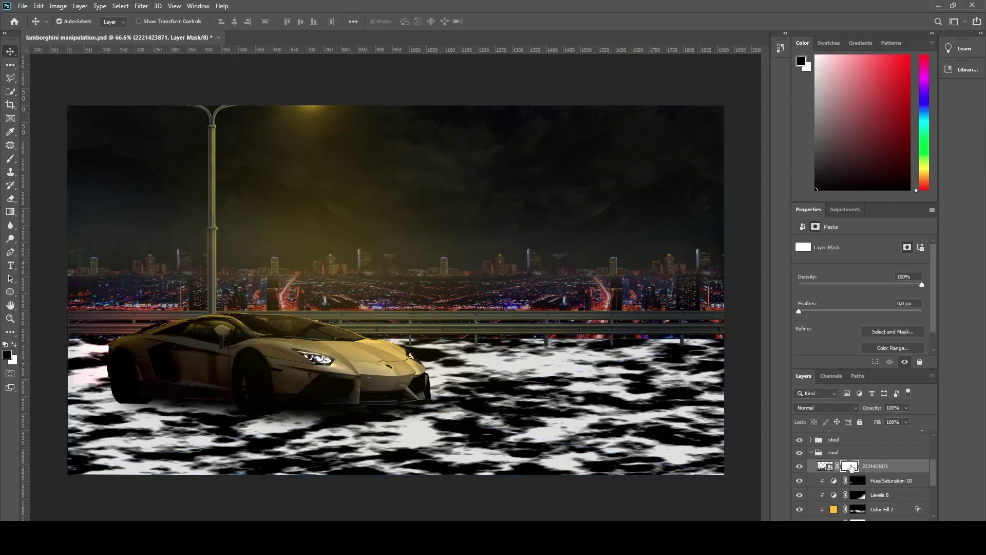
# Paste the cloud pattern into the texture layer's mask and shift it down over the road.
pyautogui.keyDown('ctrl'); pyautogui.click(824, 467); pyautogui.keyUp('ctrl')
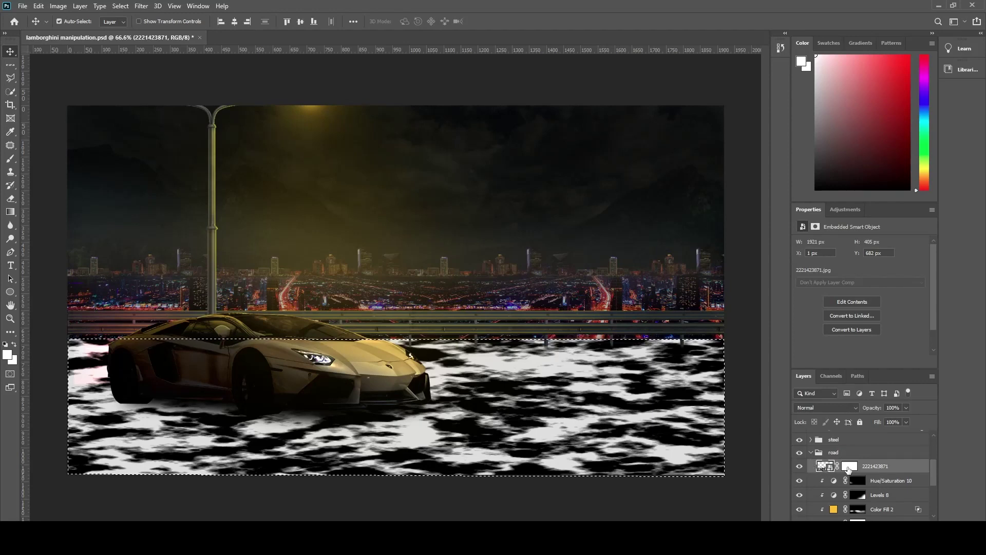
pyautogui.keyDown('alt'); pyautogui.click(849, 466); pyautogui.keyUp('alt')
pyautogui.hotkey('ctrl', 'v')
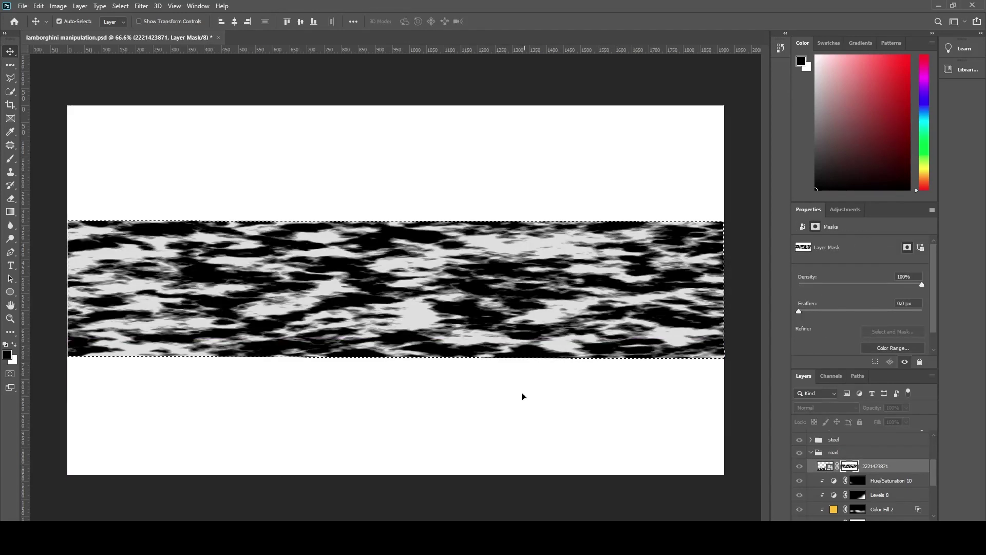
pyautogui.moveTo(521, 394); pyautogui.dragTo(502, 333)
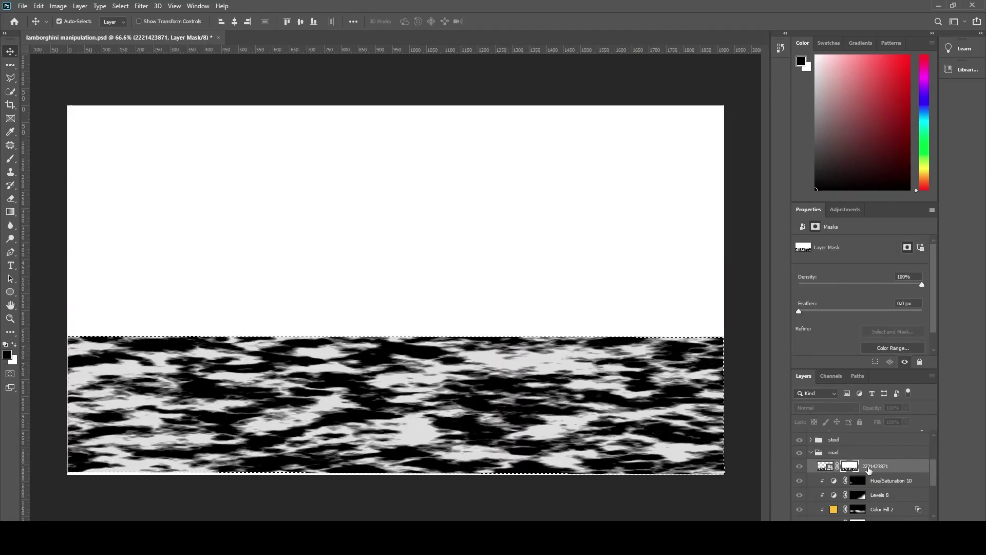
pyautogui.click(824, 467)
# Hide the road texture layer and stamp the visible scene into a new Layer 4.
pyautogui.scroll(3, 861, 466)
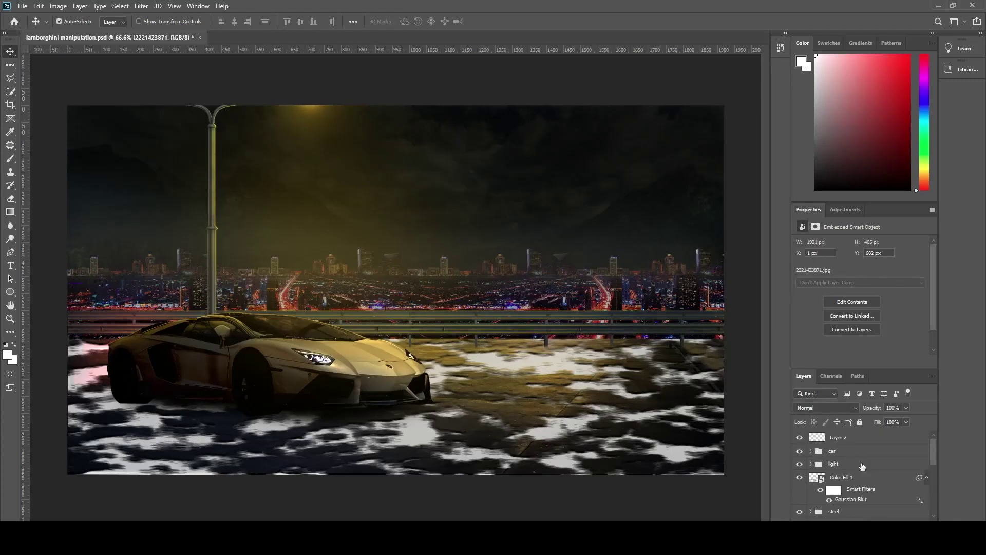
pyautogui.click(862, 439)
pyautogui.hotkey('ctrl', 'shift', 'alt', 'n')
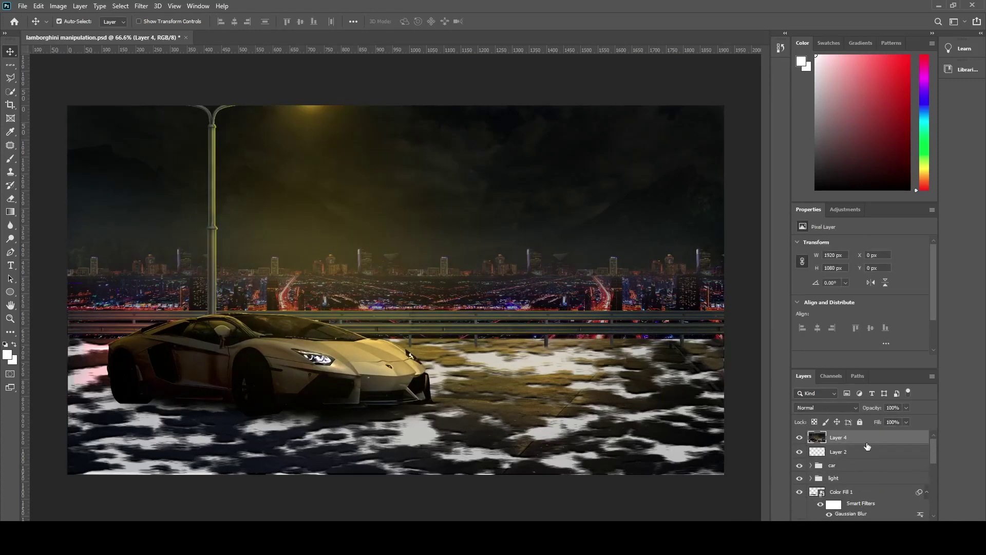
pyautogui.hotkey('ctrl', 'z')
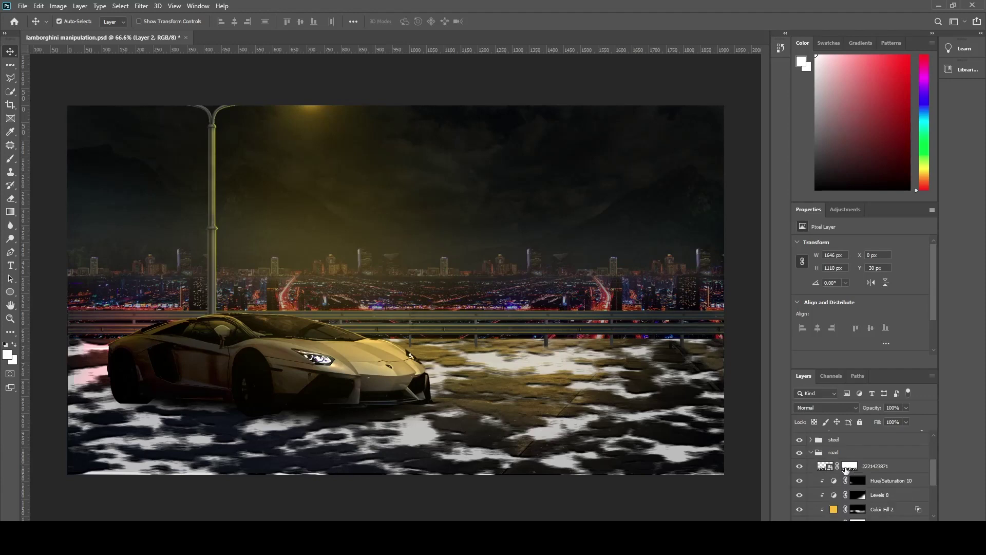
pyautogui.hotkey('ctrl', 'z')
pyautogui.hotkey('ctrl', 'shift', 'alt', 'n')
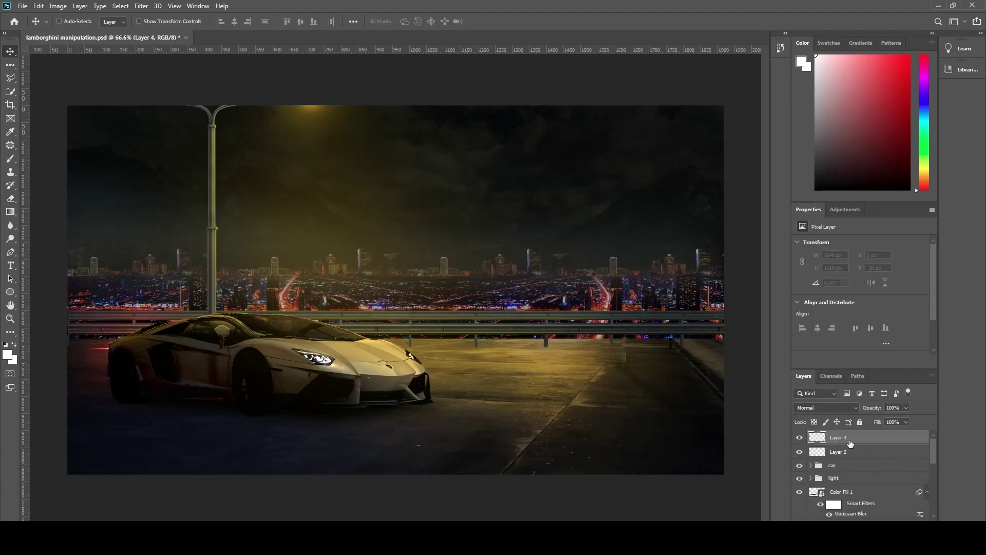
# Flip the merged Layer 4 vertically and resize it toward the road area.
pyautogui.hotkey('ctrl', 't')
pyautogui.rightClick(451, 308)
pyautogui.click(477, 489)
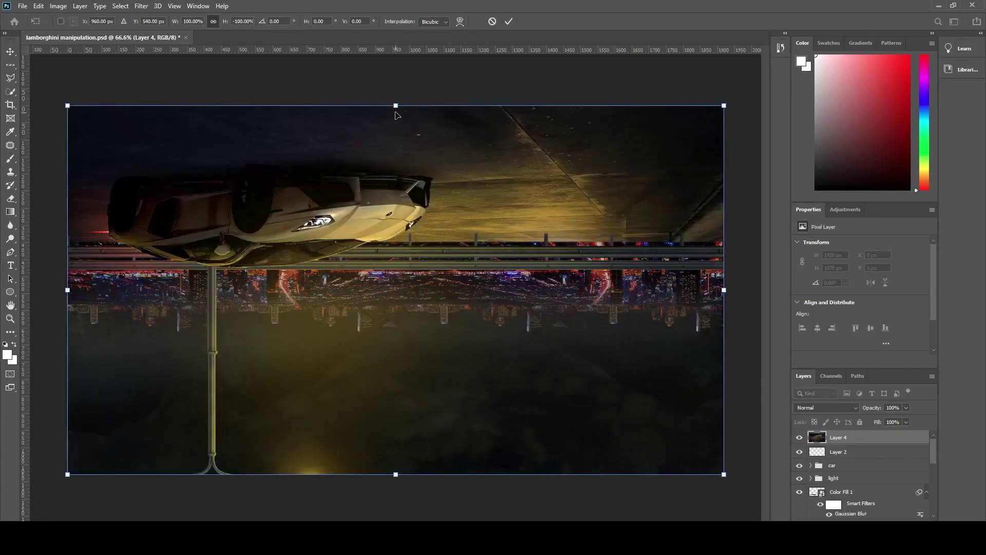
pyautogui.moveTo(395, 117); pyautogui.dragTo(399, 403)
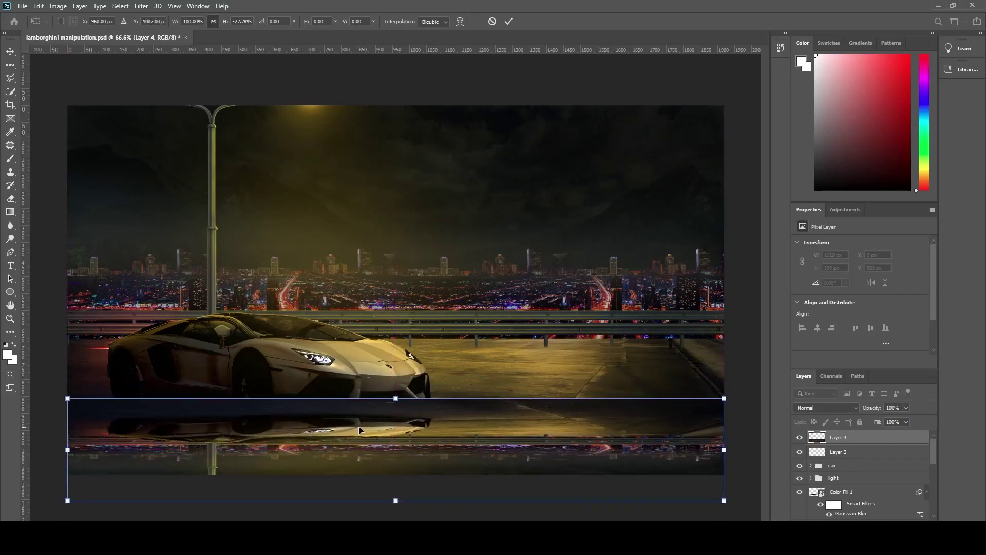
pyautogui.hotkey('ctrl', '-')
pyautogui.moveTo(396, 447); pyautogui.dragTo(395, 496)
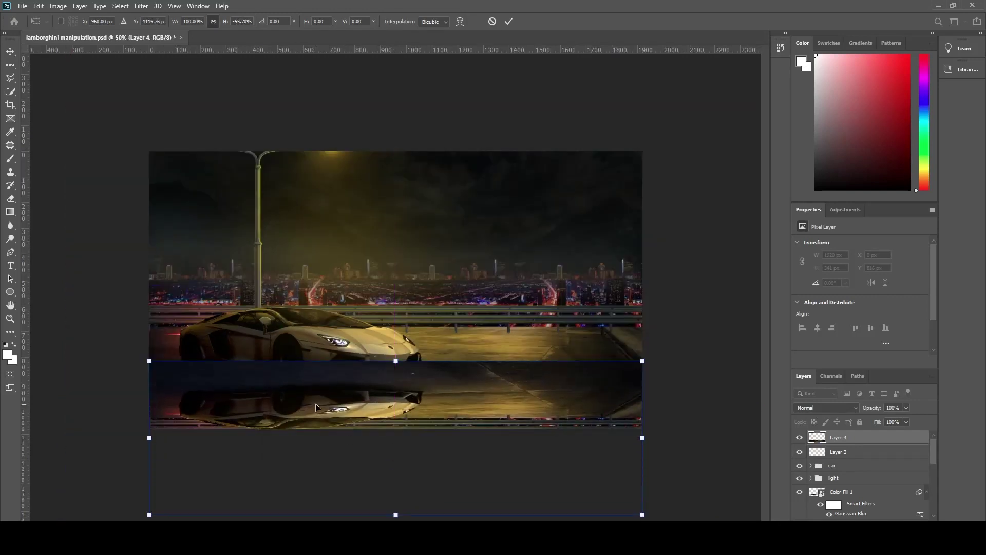
pyautogui.moveTo(395, 360); pyautogui.dragTo(397, 343)
pyautogui.click(509, 21)
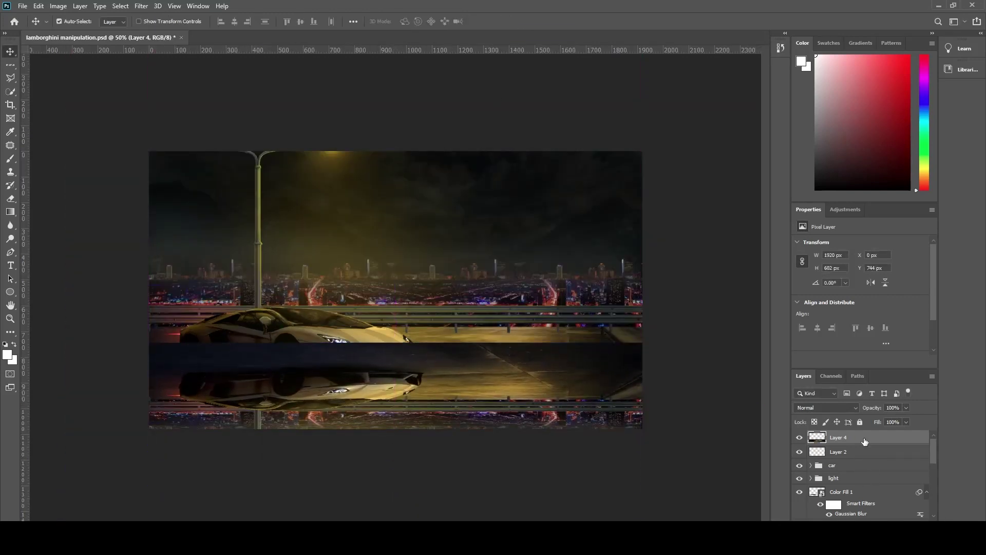
# Clip Layer 4 to the road texture, show the texture, and move the reflection under the car.
pyautogui.scroll(-1, 863, 488)
pyautogui.scroll(-2, 862, 488)
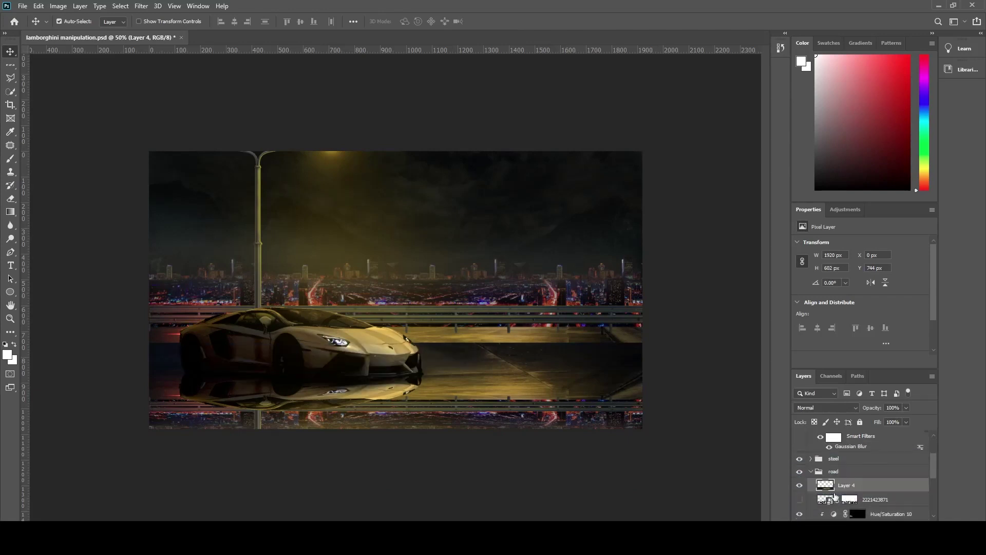
pyautogui.keyDown('alt'); pyautogui.click(827, 490); pyautogui.keyUp('alt')
pyautogui.click(799, 499)
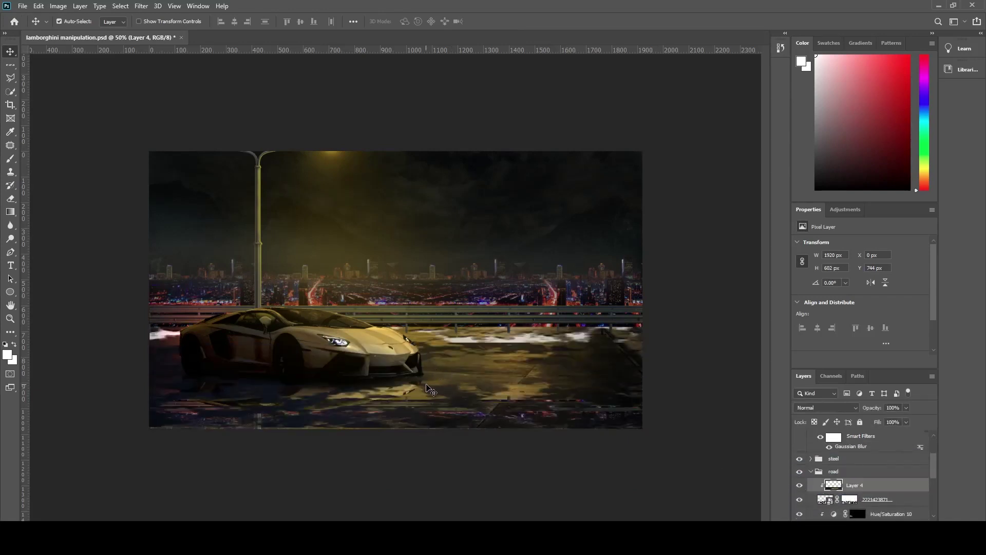
pyautogui.moveTo(426, 384); pyautogui.dragTo(477, 354)
# Flip the reflection vertically again and stretch it downward across the road.
pyautogui.hotkey('ctrl', 't')
pyautogui.press('Return')
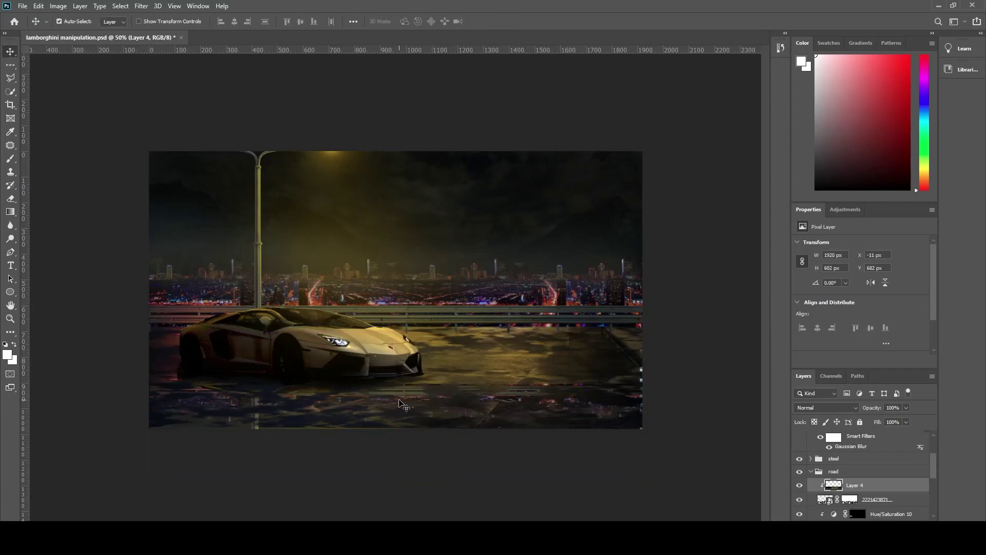
pyautogui.hotkey('ctrl', 't')
pyautogui.rightClick(403, 405)
pyautogui.click(452, 390)
pyautogui.moveTo(392, 480); pyautogui.dragTo(393, 440)
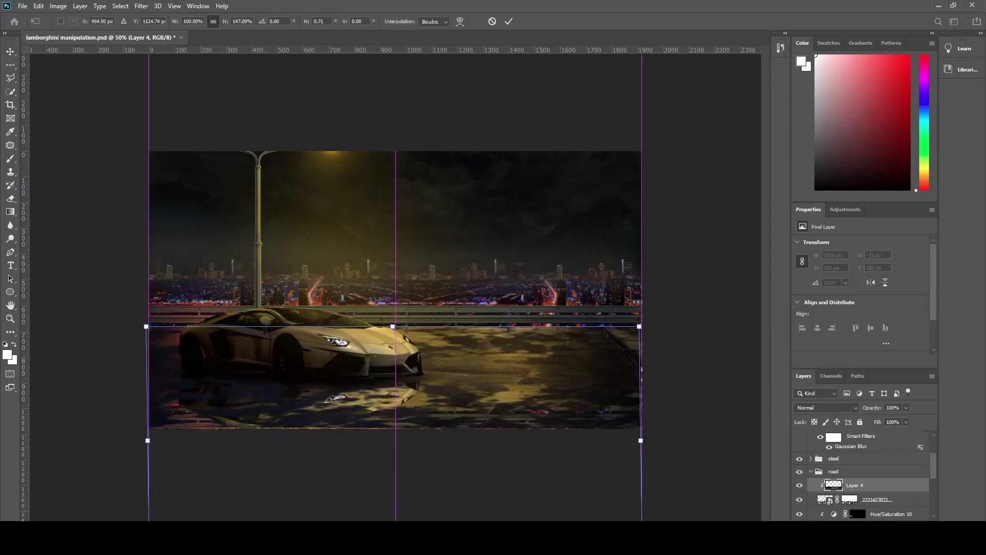
pyautogui.scroll(-2, 396, 290)
pyautogui.moveTo(397, 403); pyautogui.dragTo(397, 498)
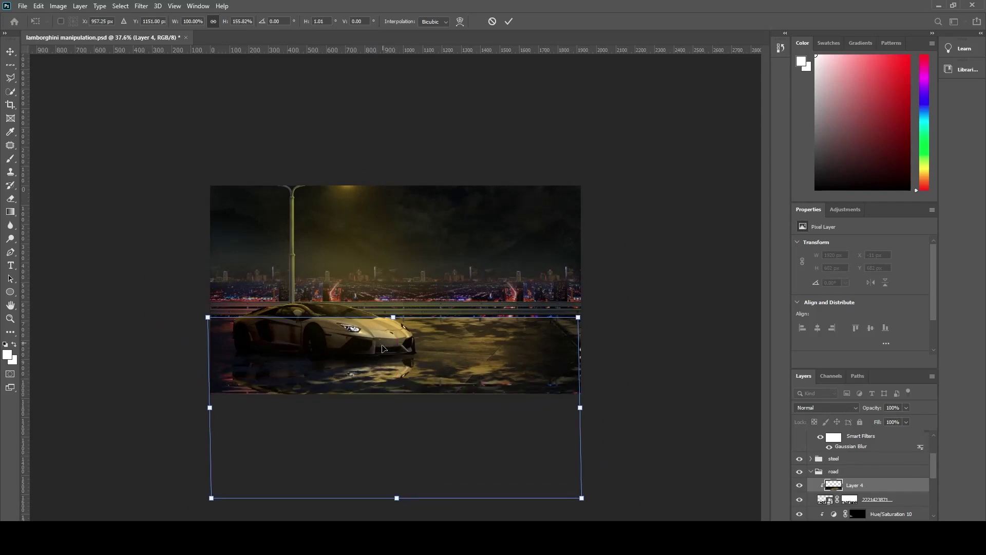
pyautogui.moveTo(393, 317); pyautogui.dragTo(392, 319)
pyautogui.moveTo(400, 504); pyautogui.dragTo(399, 508)
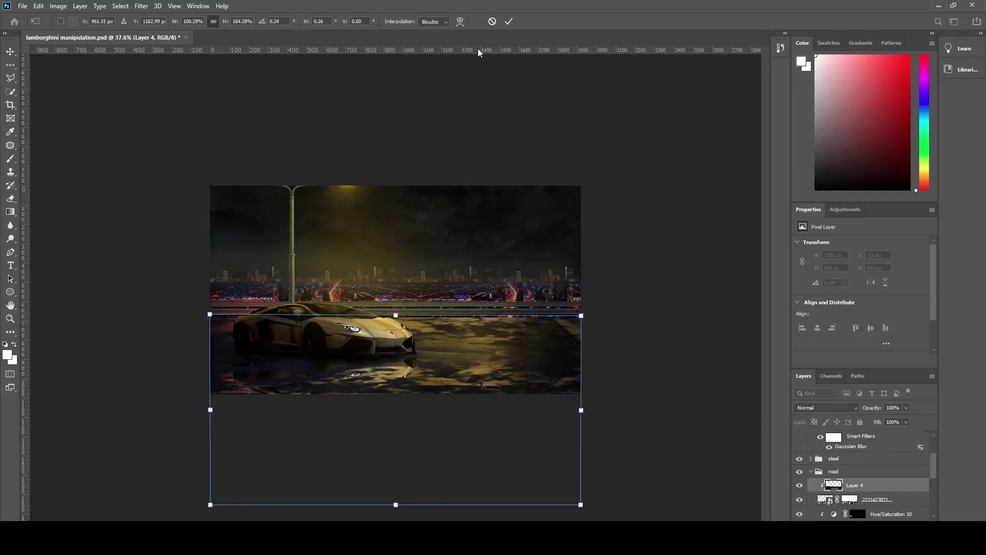
pyautogui.click(509, 21)
pyautogui.hotkey('ctrl', '0')
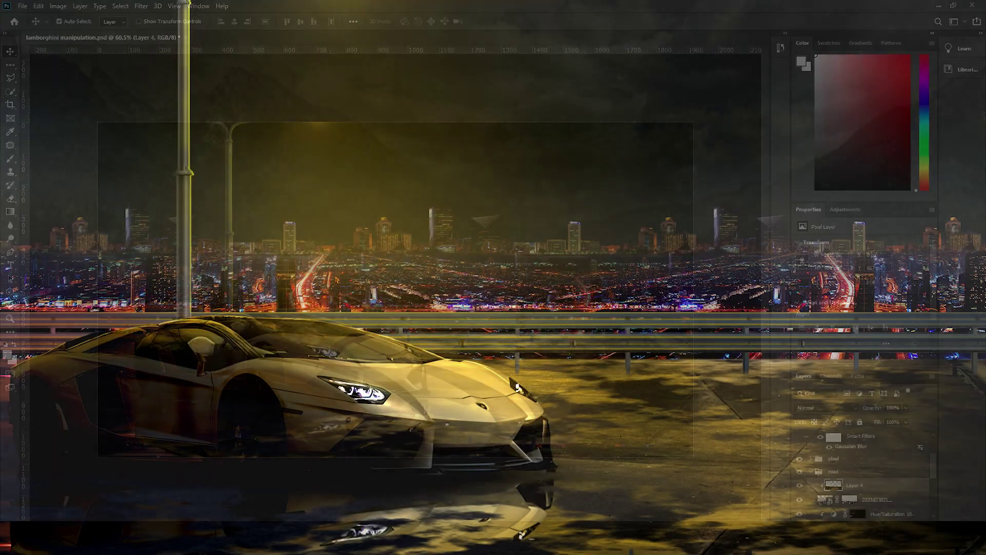